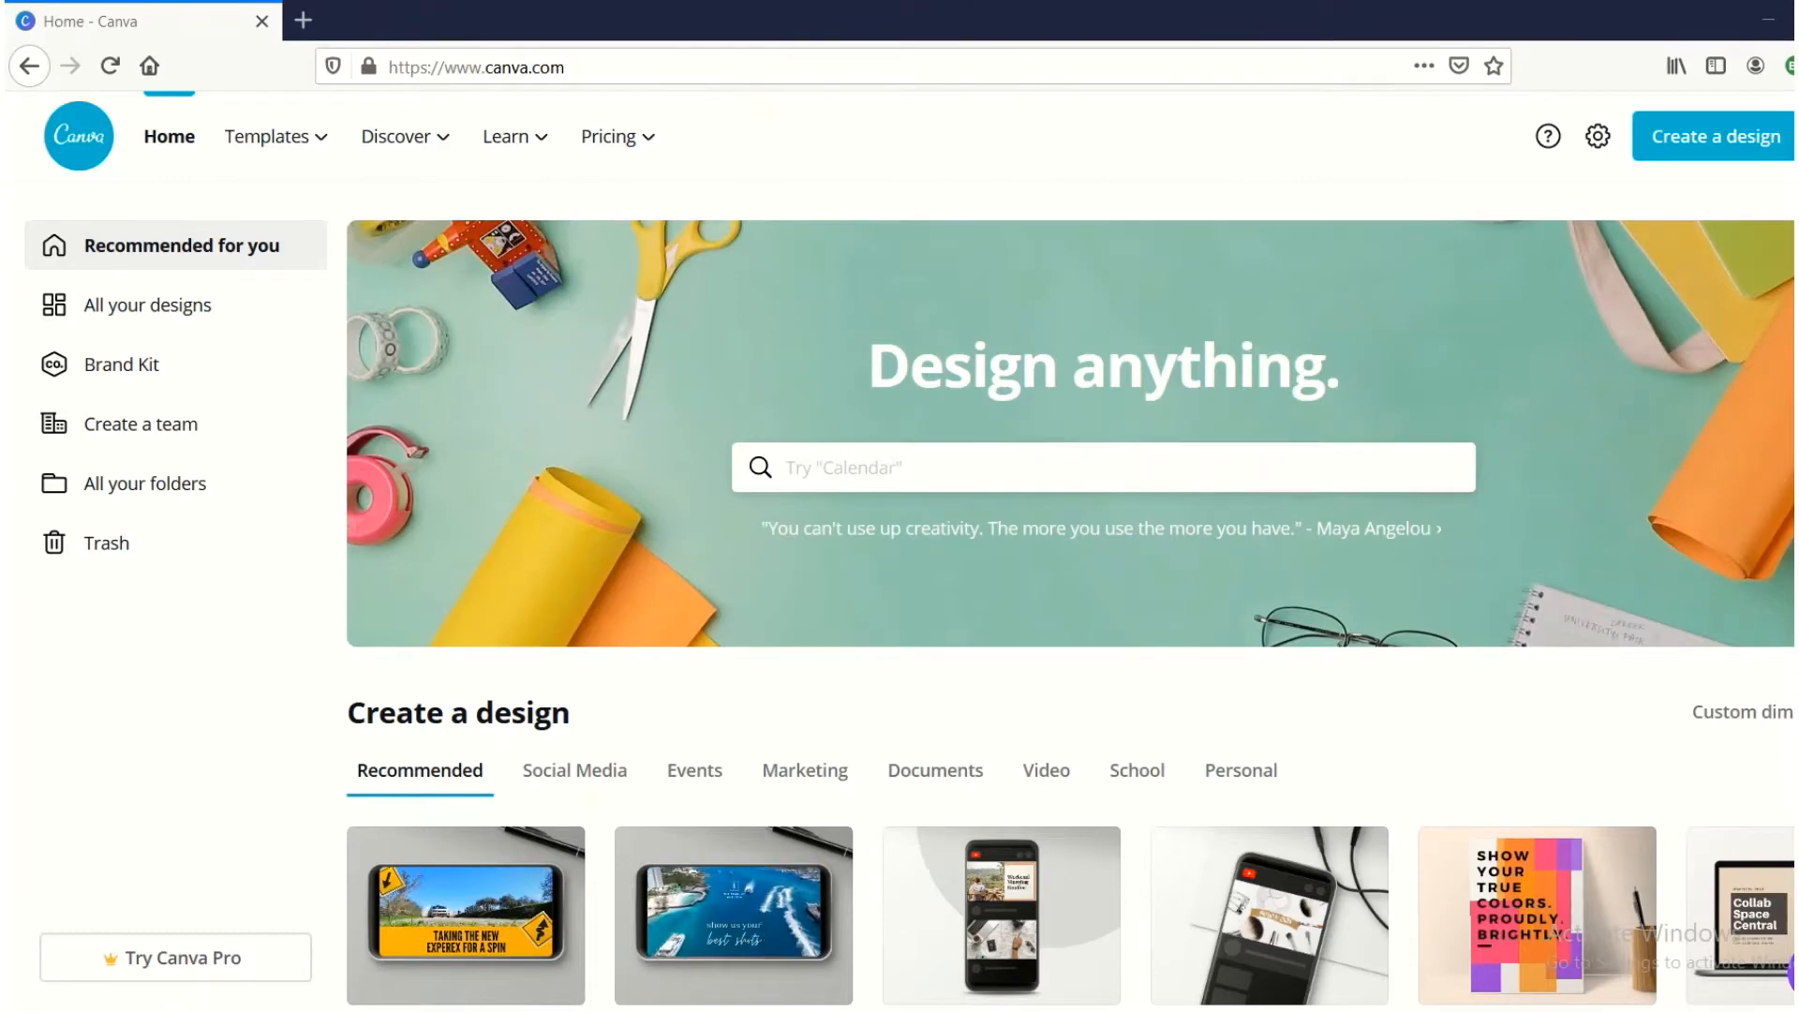
Search Canva's templates for "presentation" using the recent search term.
scroll(1543, 614, "down", 8)
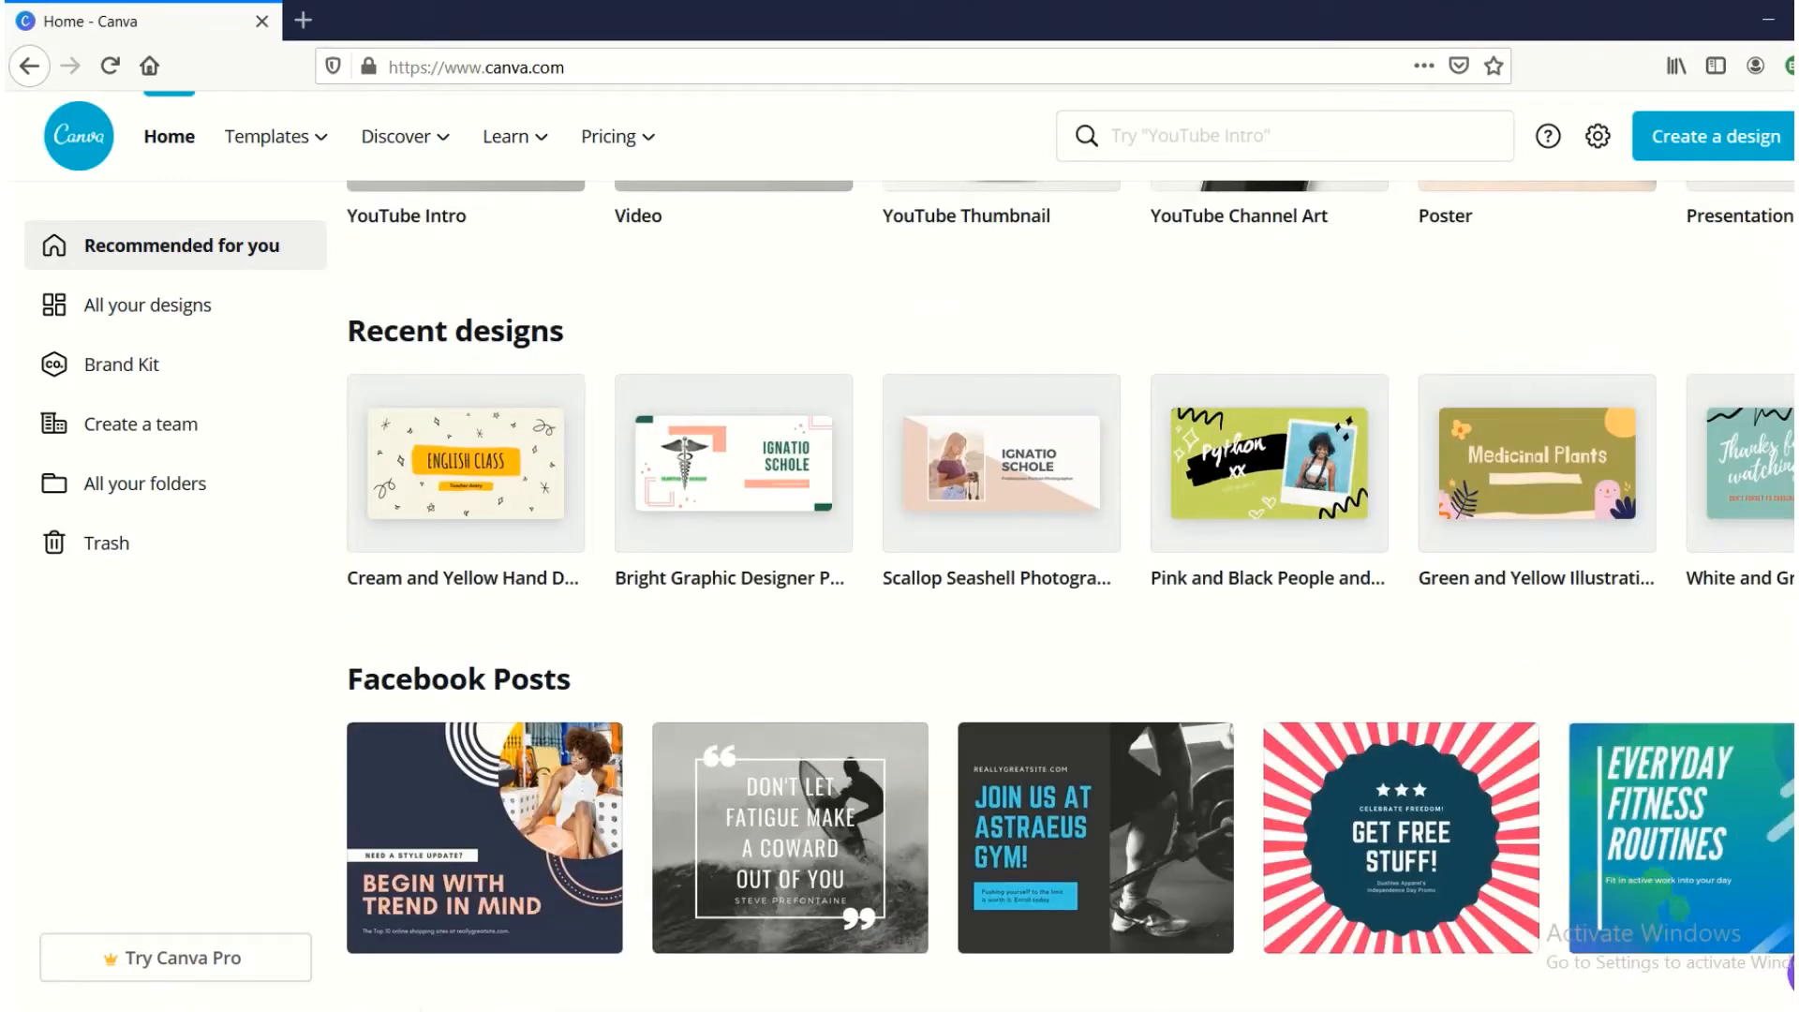
left_click(1789, 66)
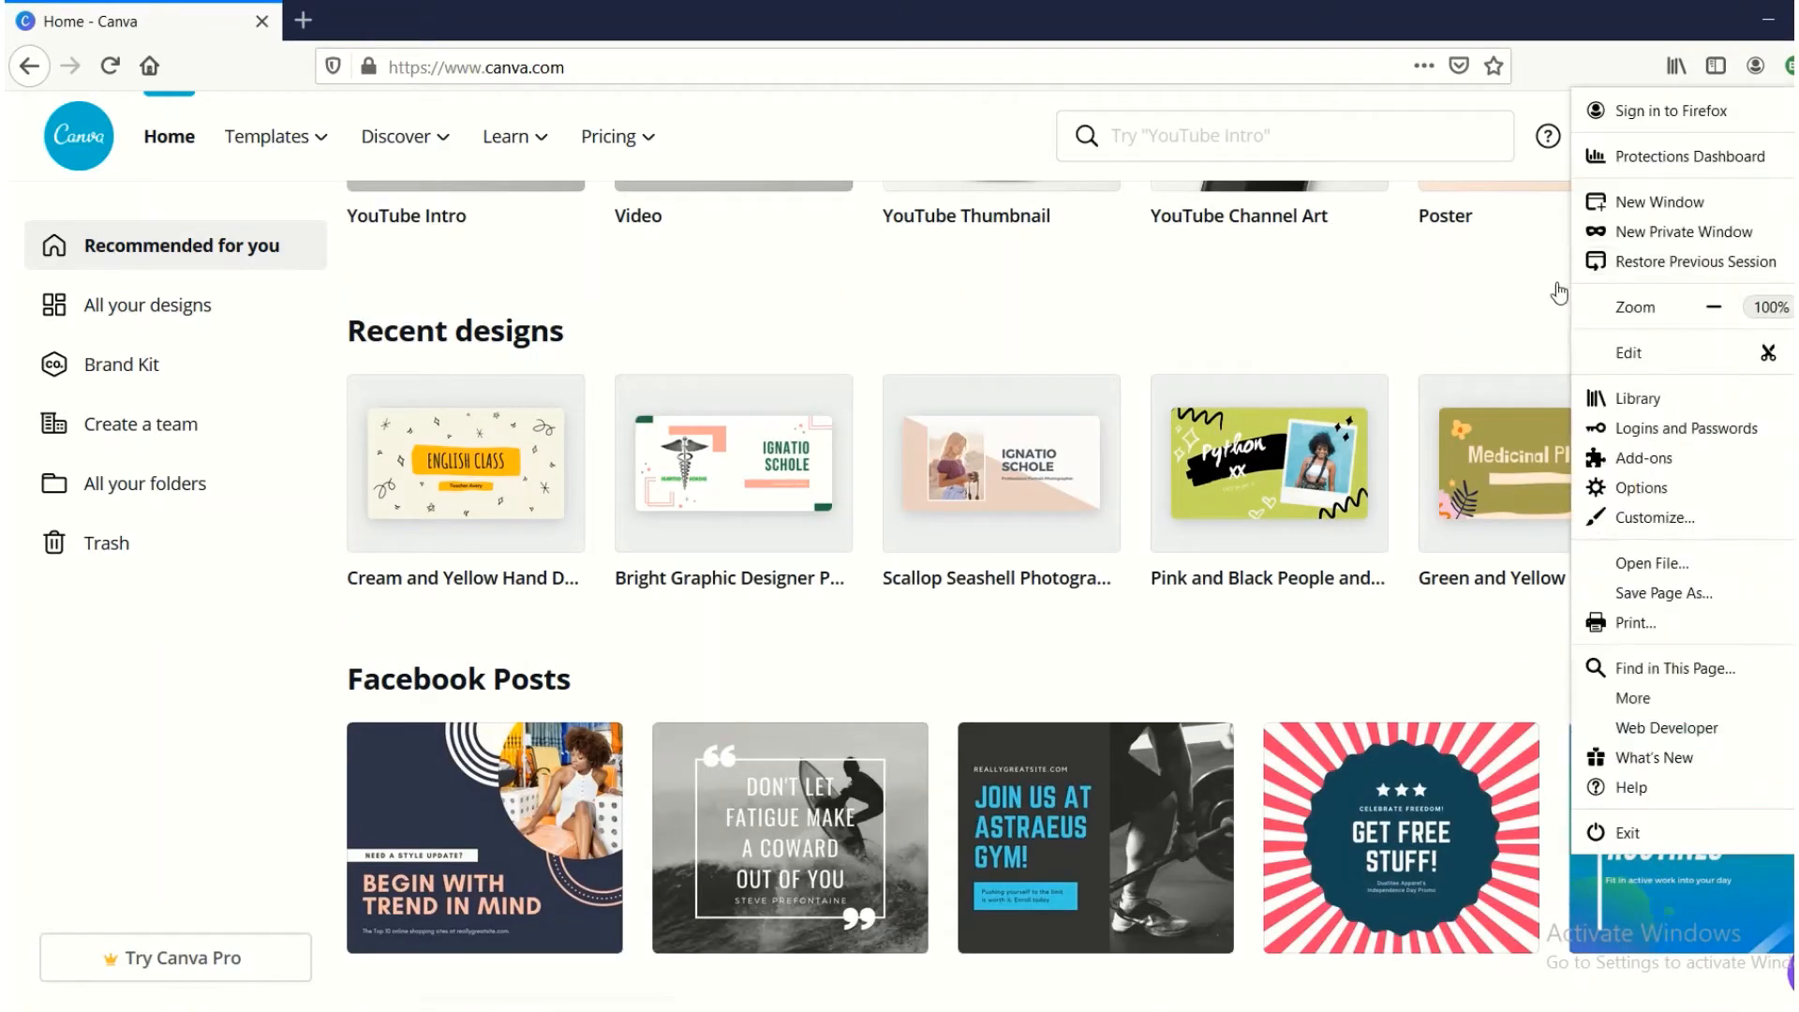
left_click(1516, 296)
left_click(1126, 146)
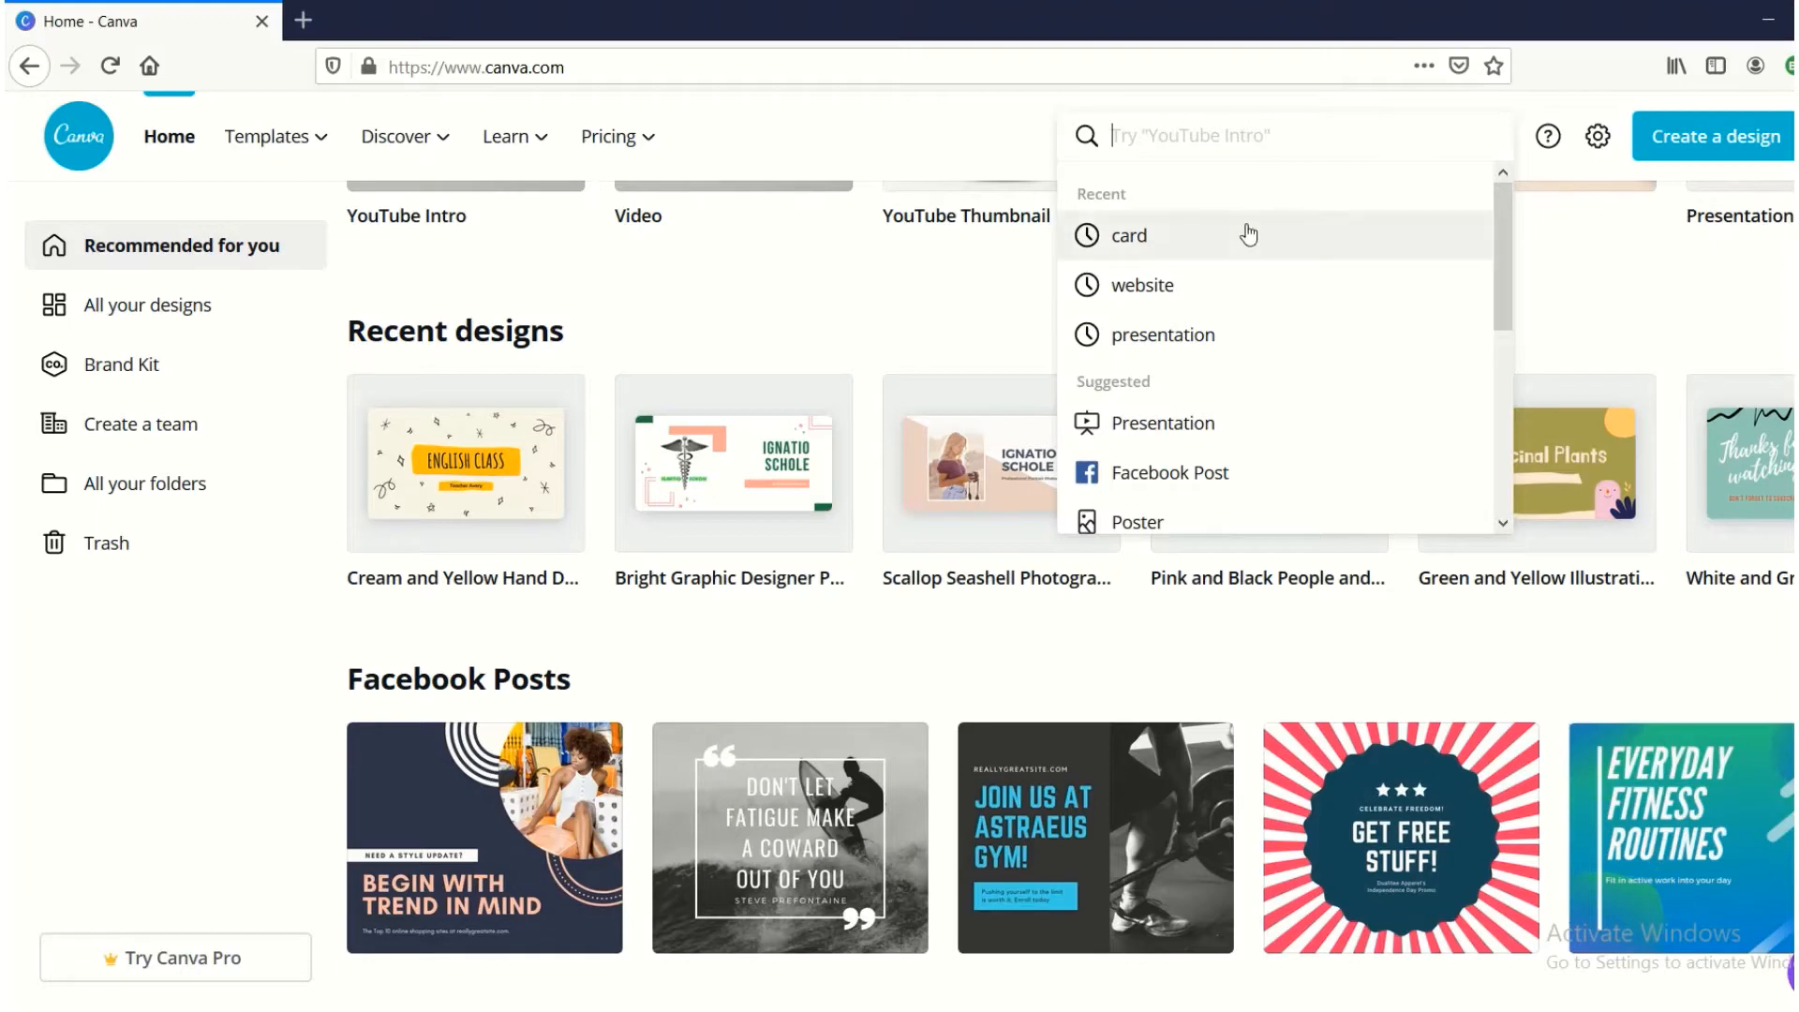
left_click(1223, 336)
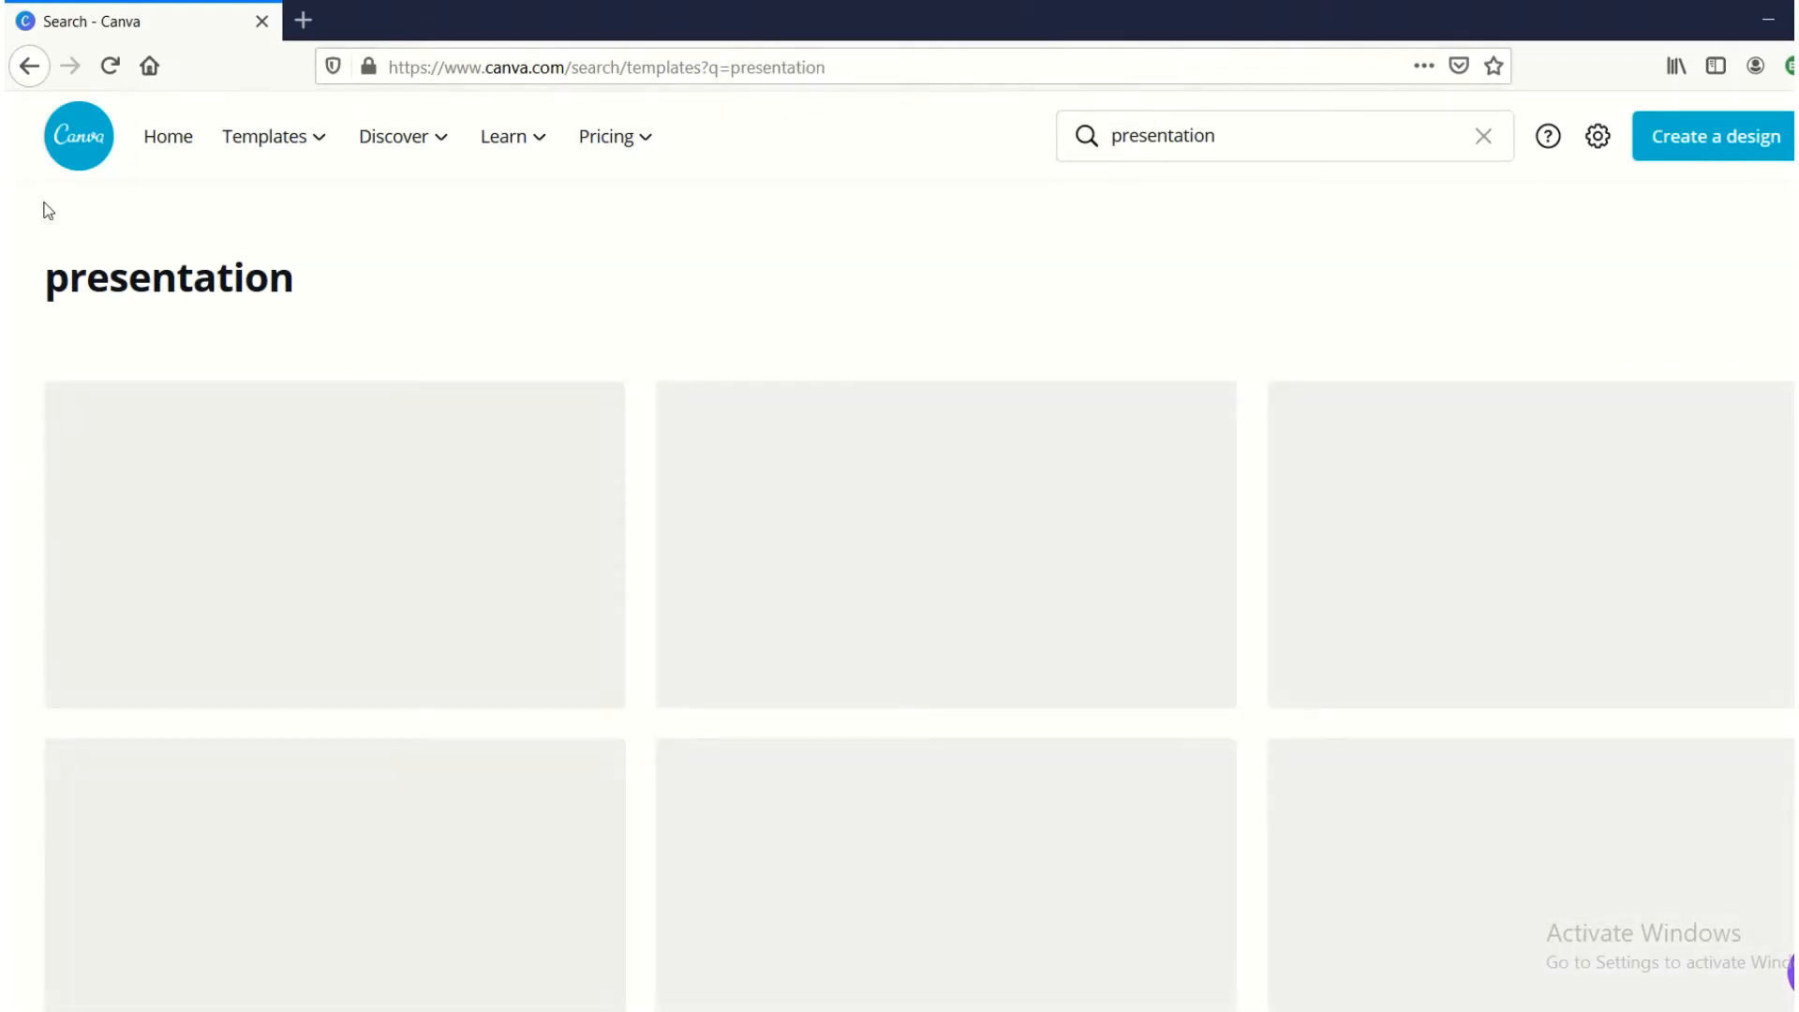
Browse the template designs in the "presentation" search results.
mouse_move(264, 135)
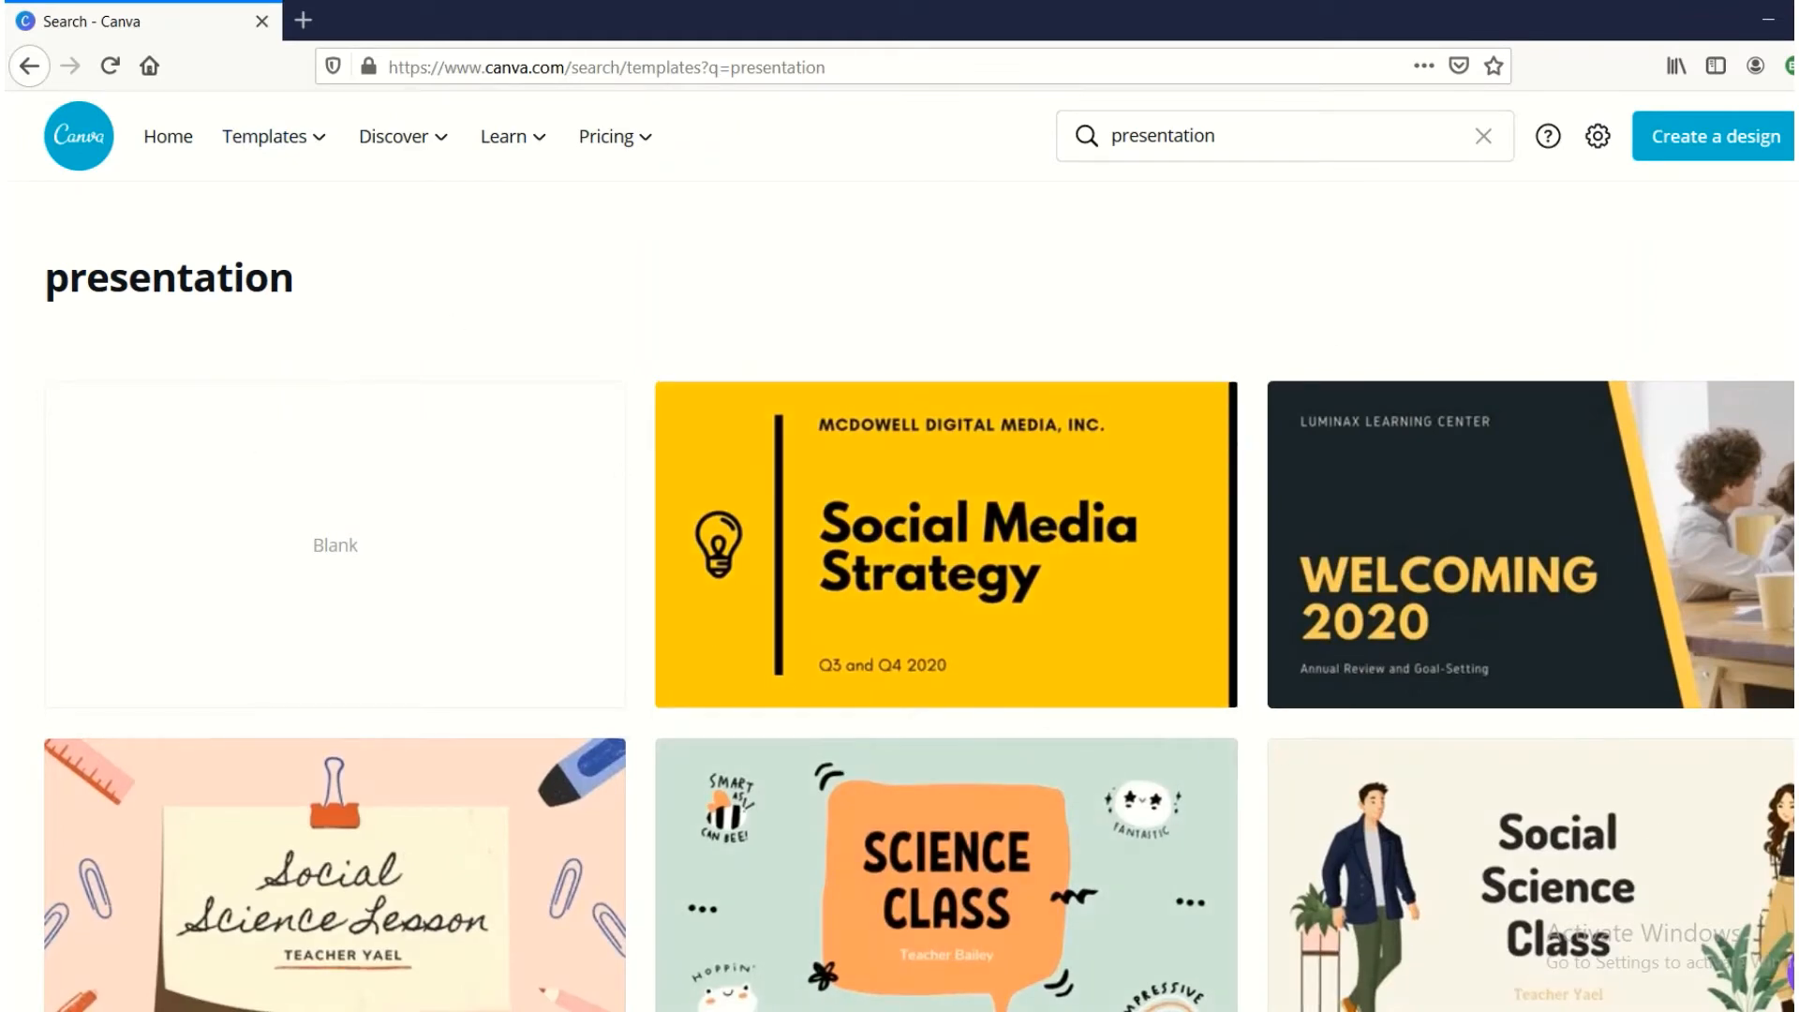
scroll(899, 618, "down", 2)
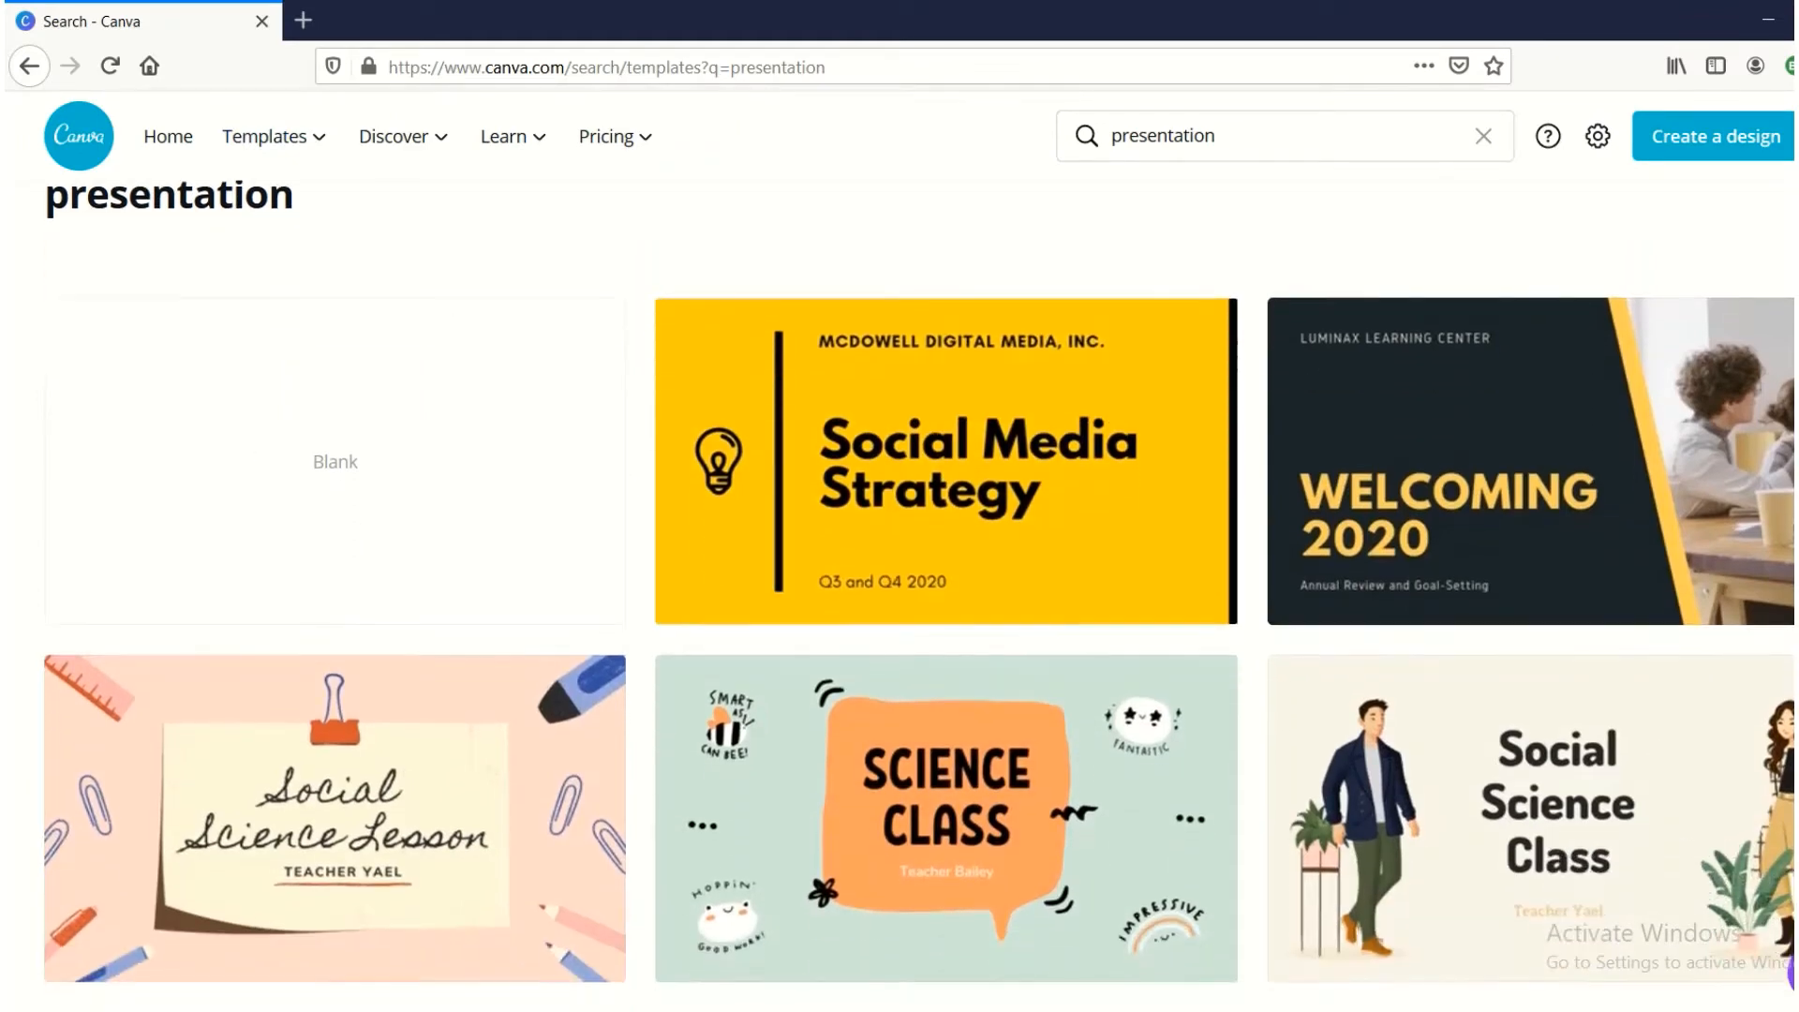
scroll(328, 686, "down", 1)
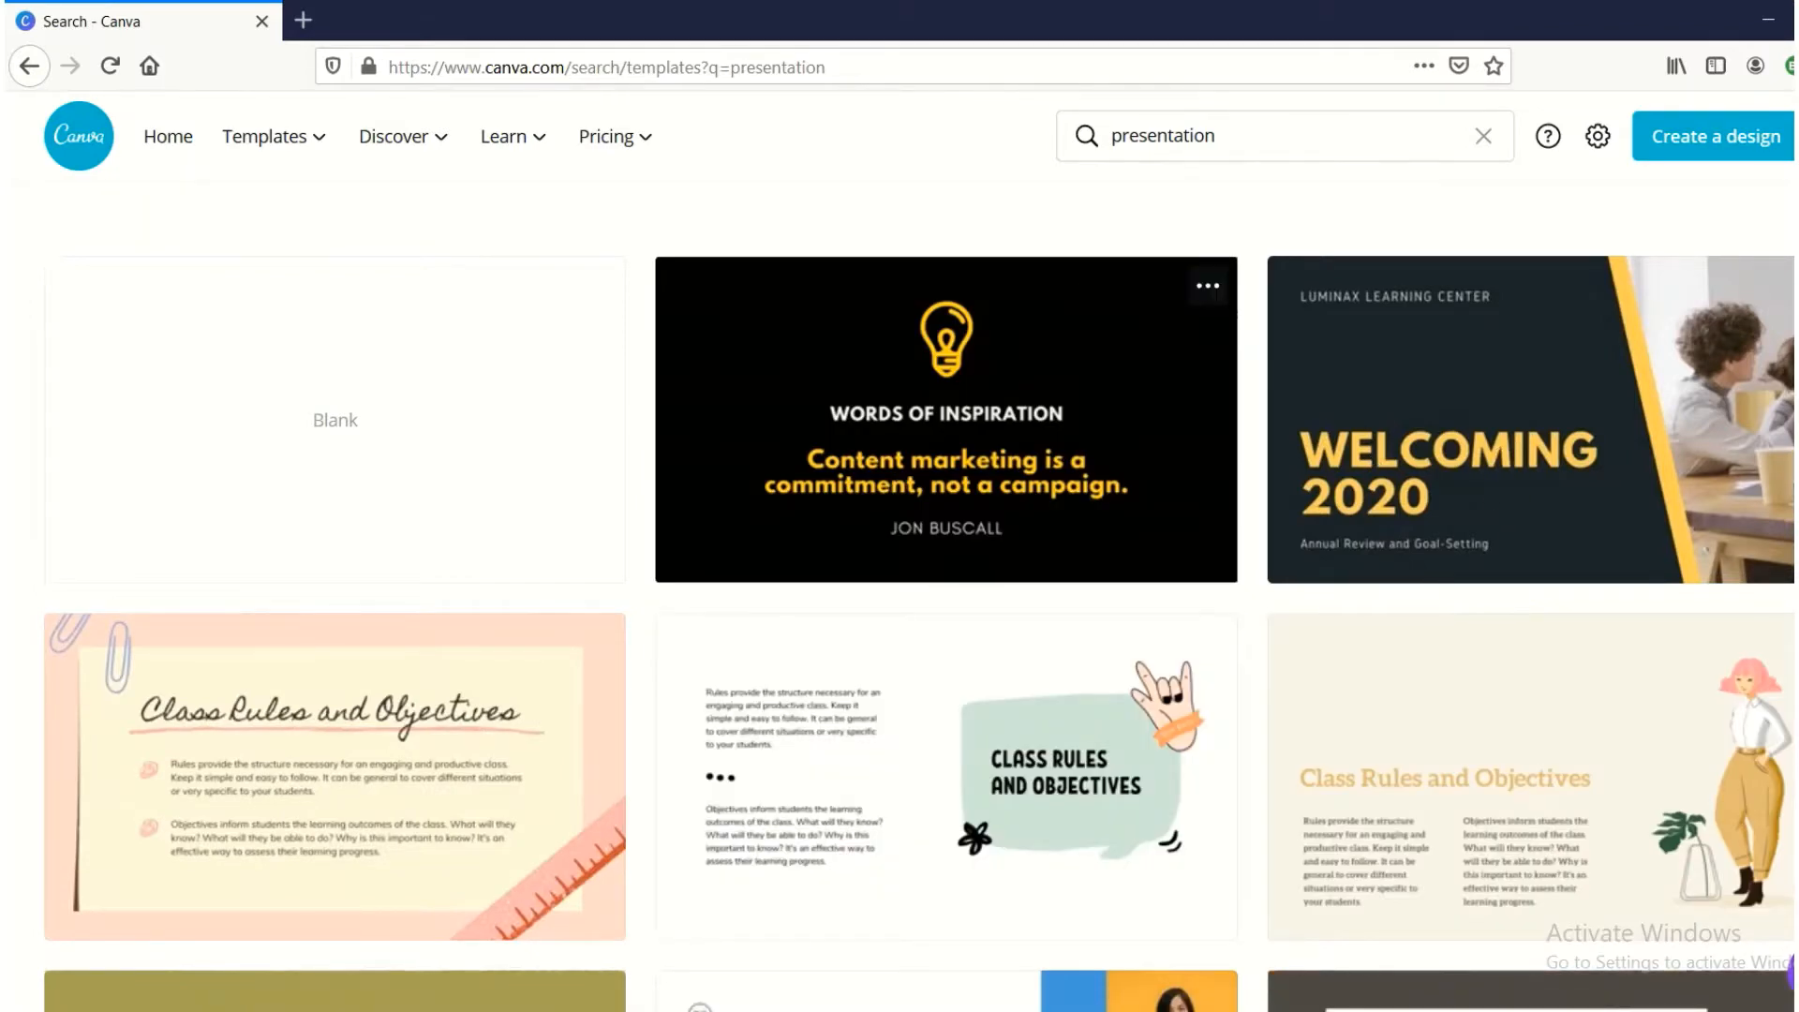
scroll(918, 600, "down", 4)
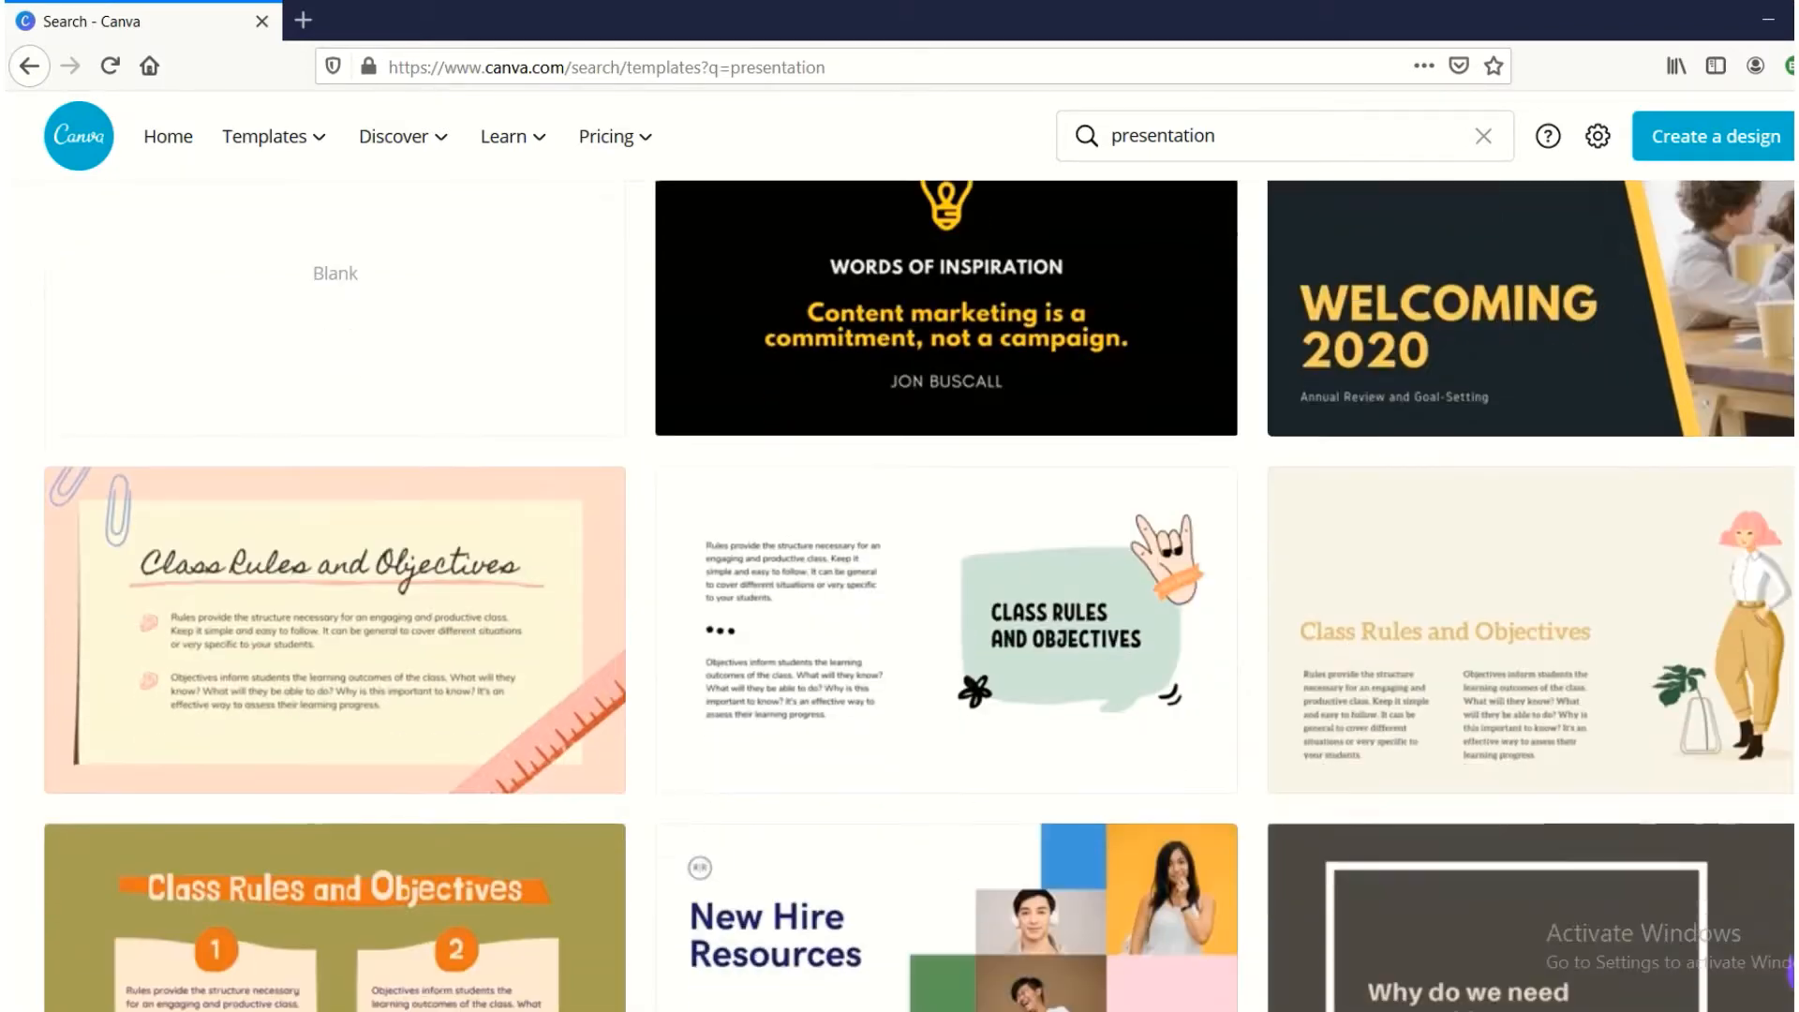
scroll(1649, 627, "down", 4)
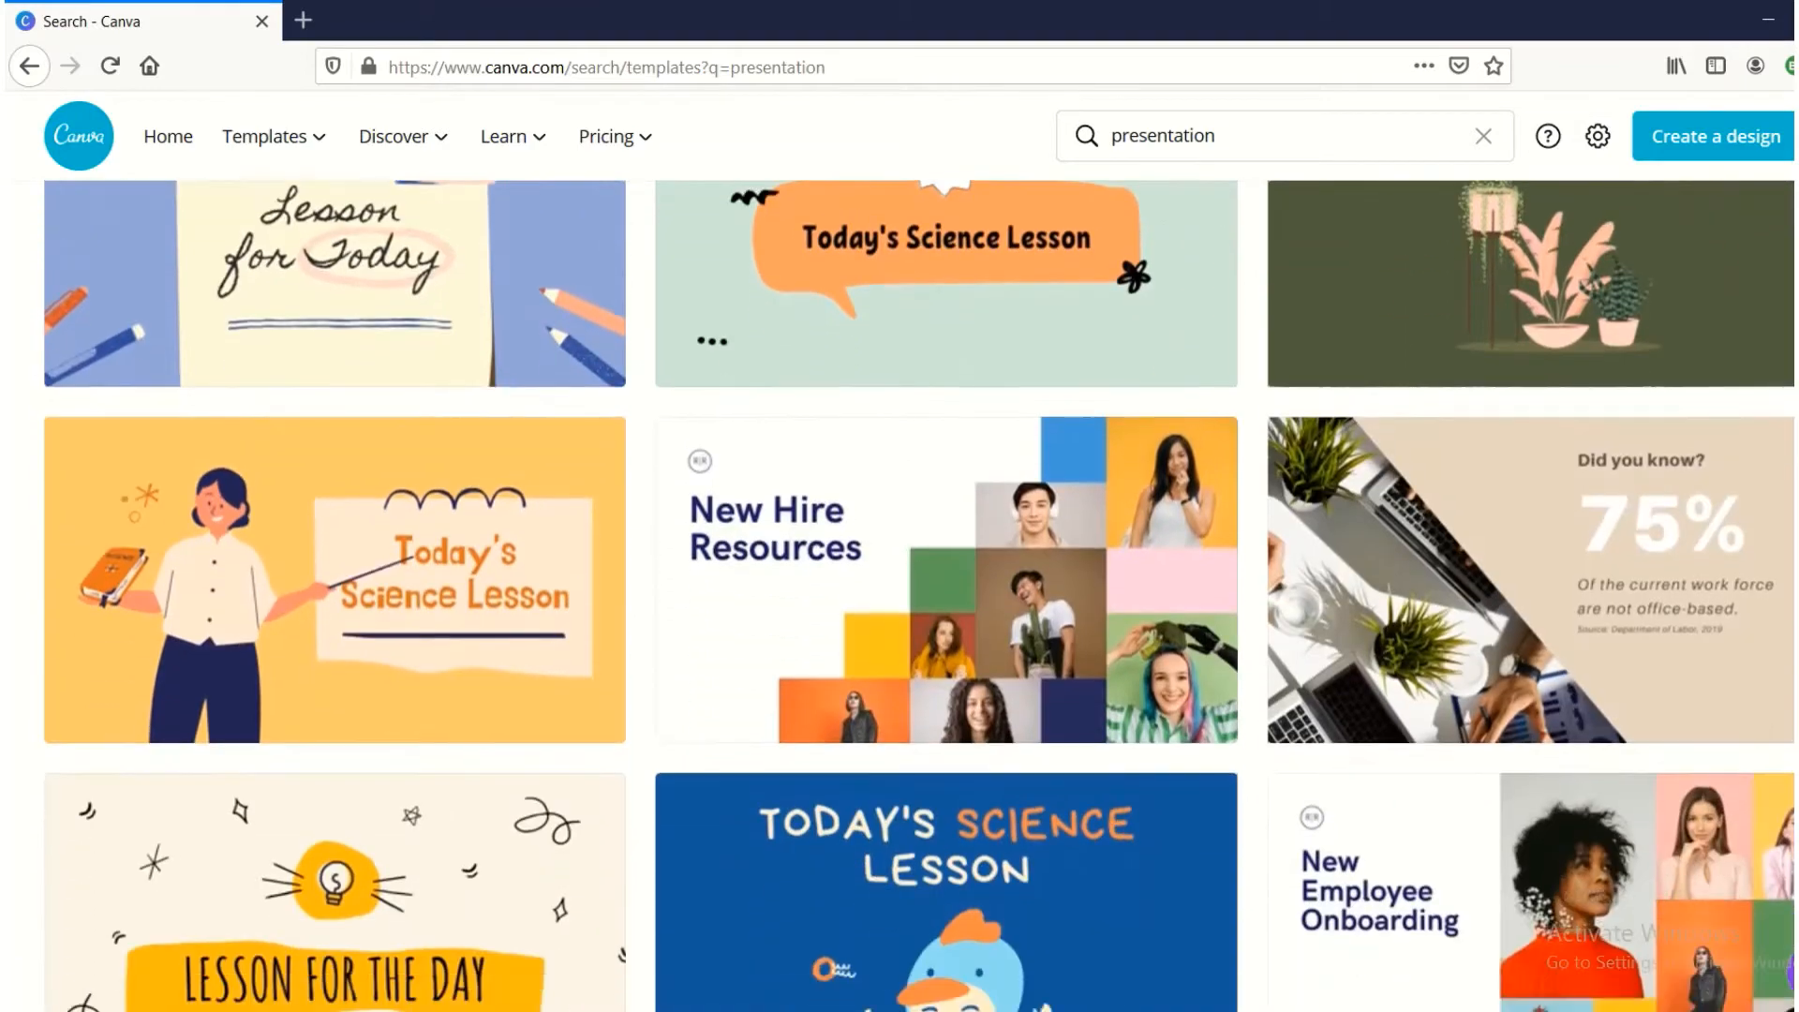
scroll(1783, 263, "up", 8)
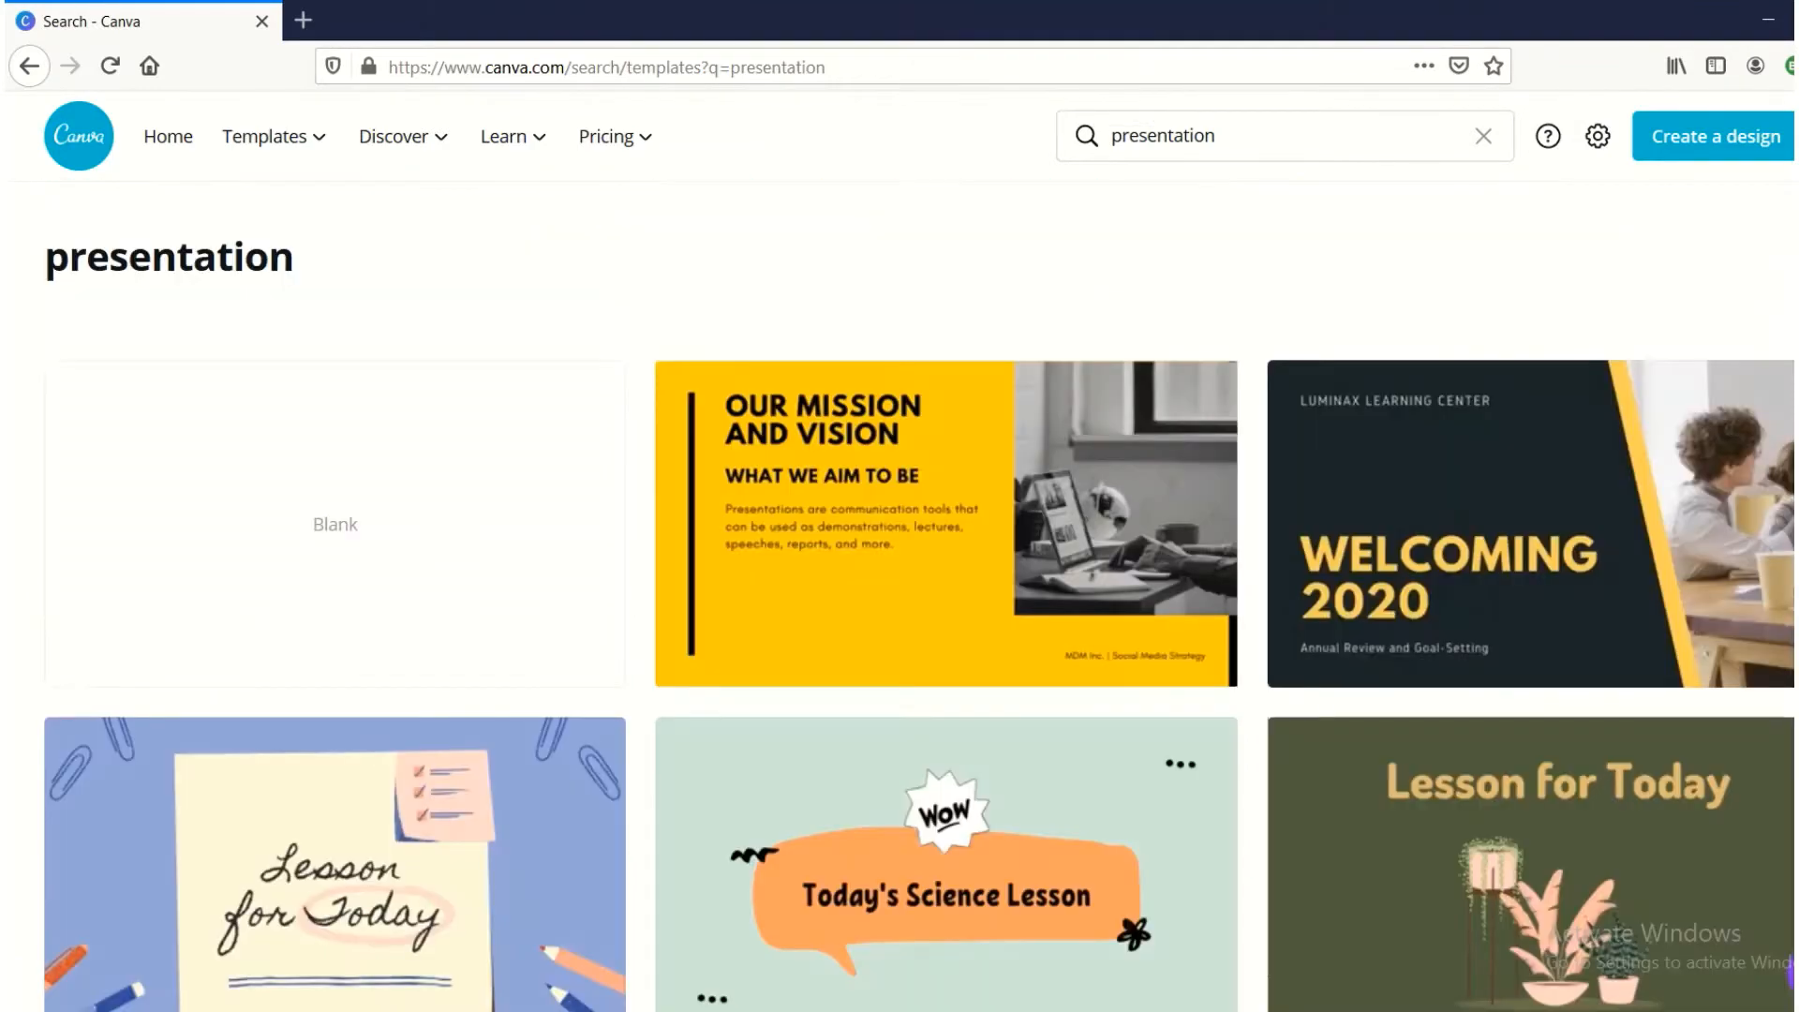
scroll(918, 600, "down", 3)
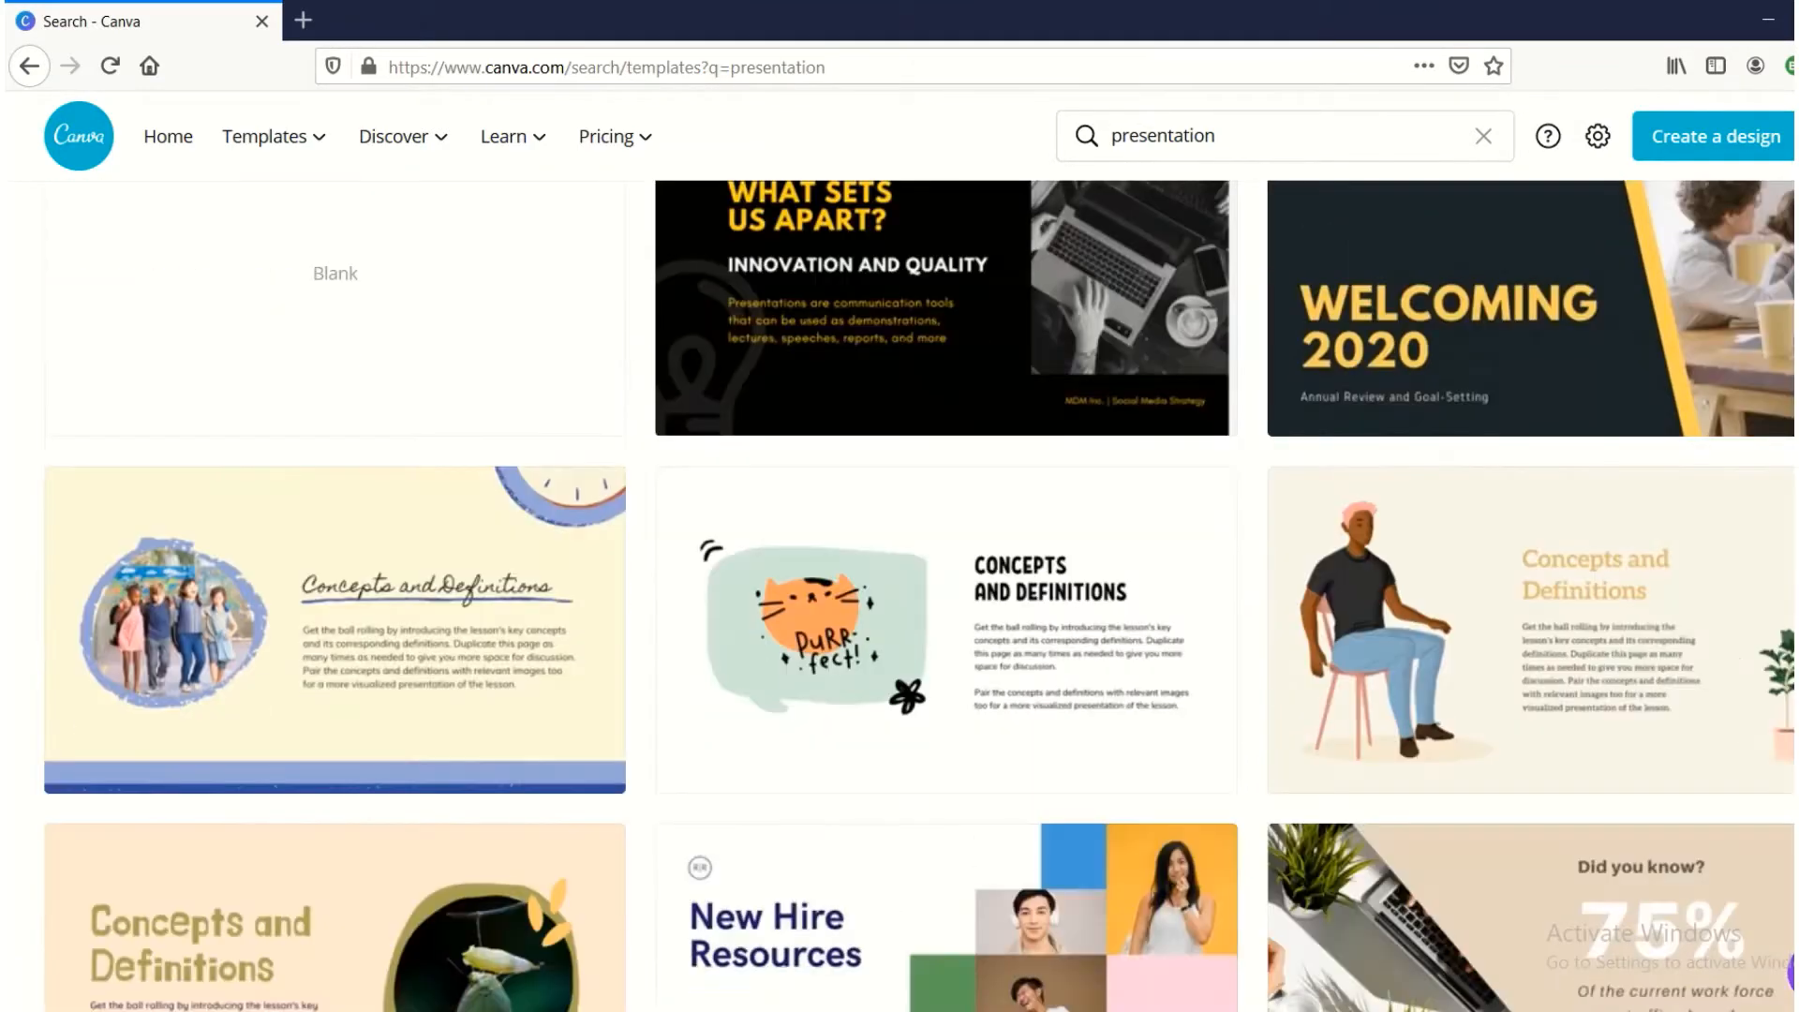
scroll(918, 599, "up", 3)
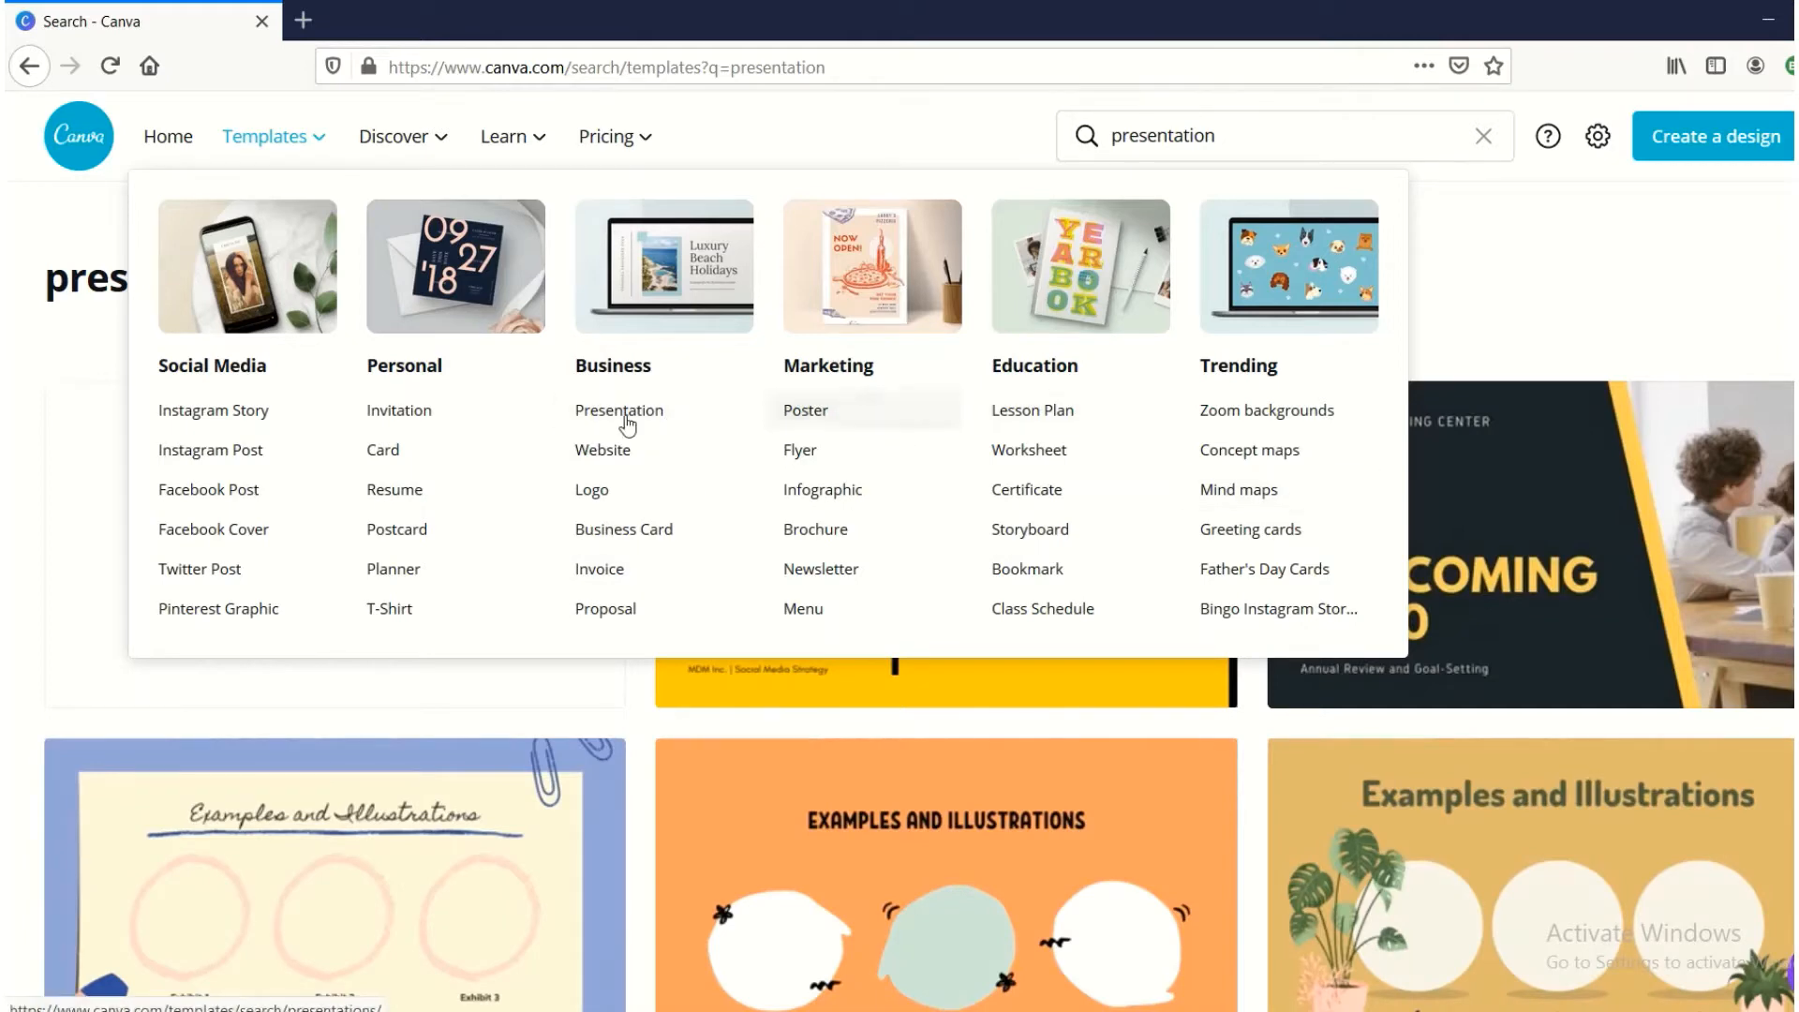
Open the Business presentation templates and look over the Product presentation templates.
left_click(618, 417)
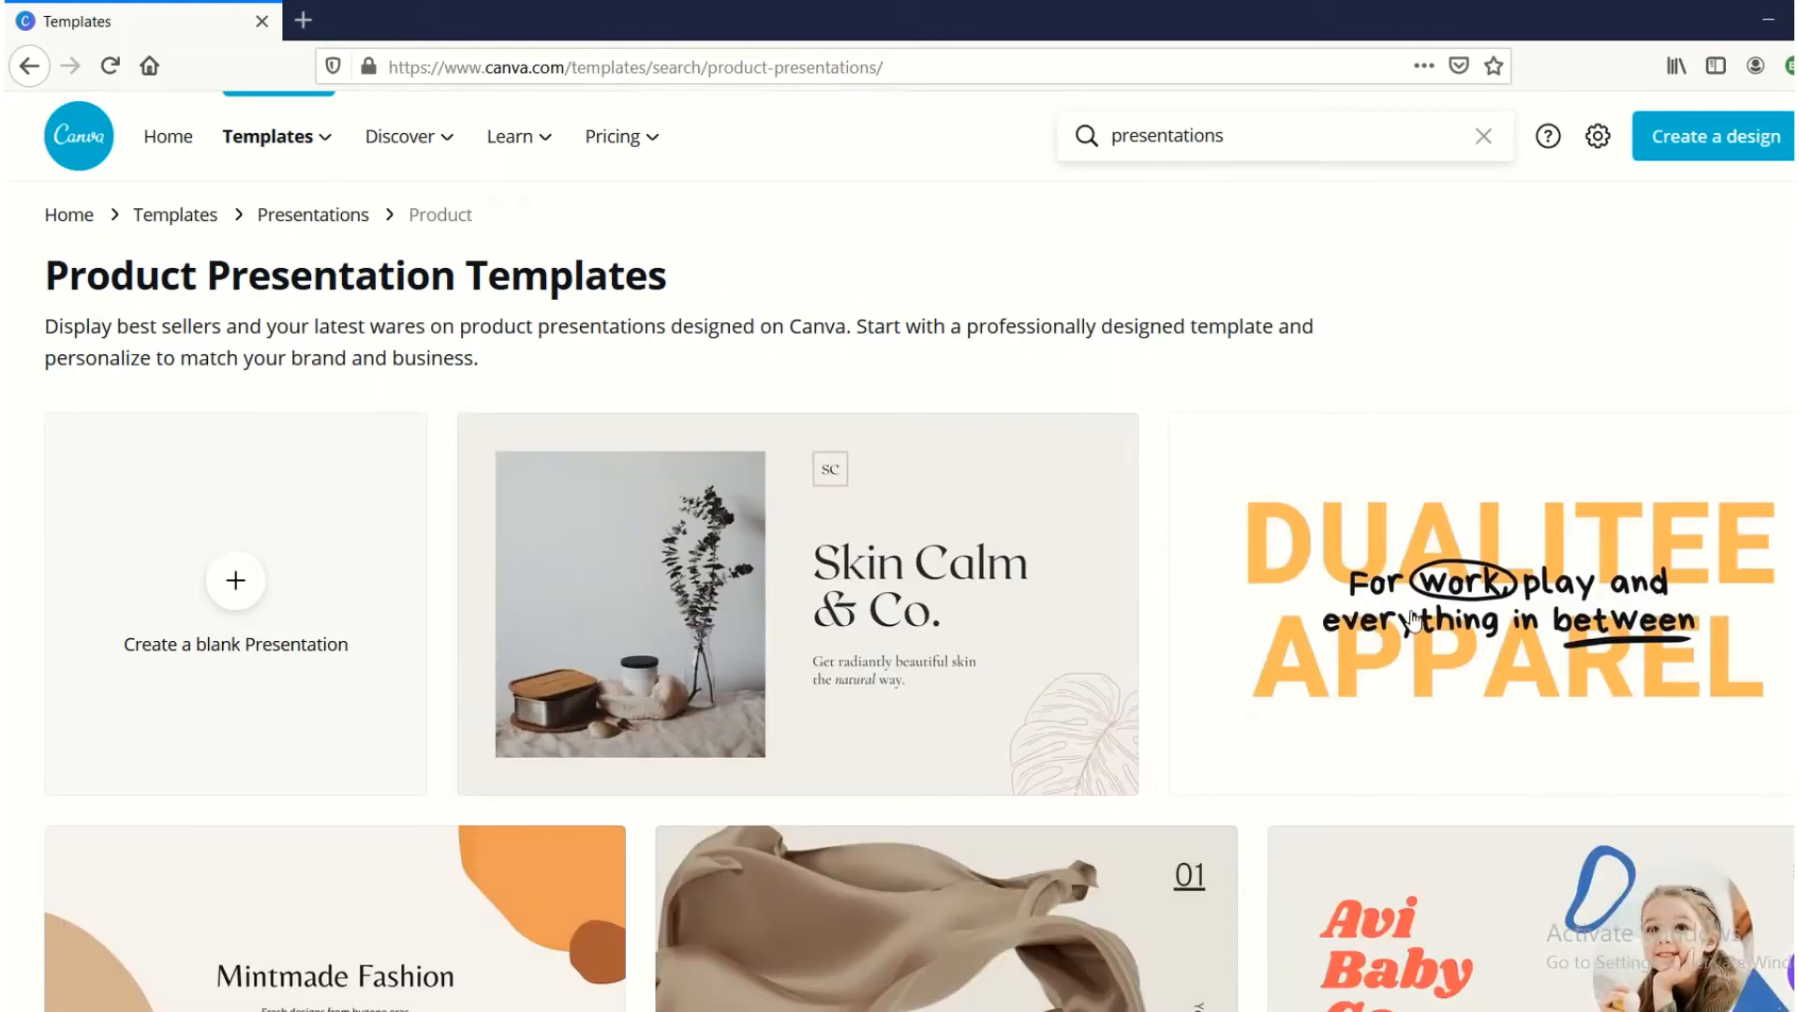
scroll(1678, 690, "down", 2)
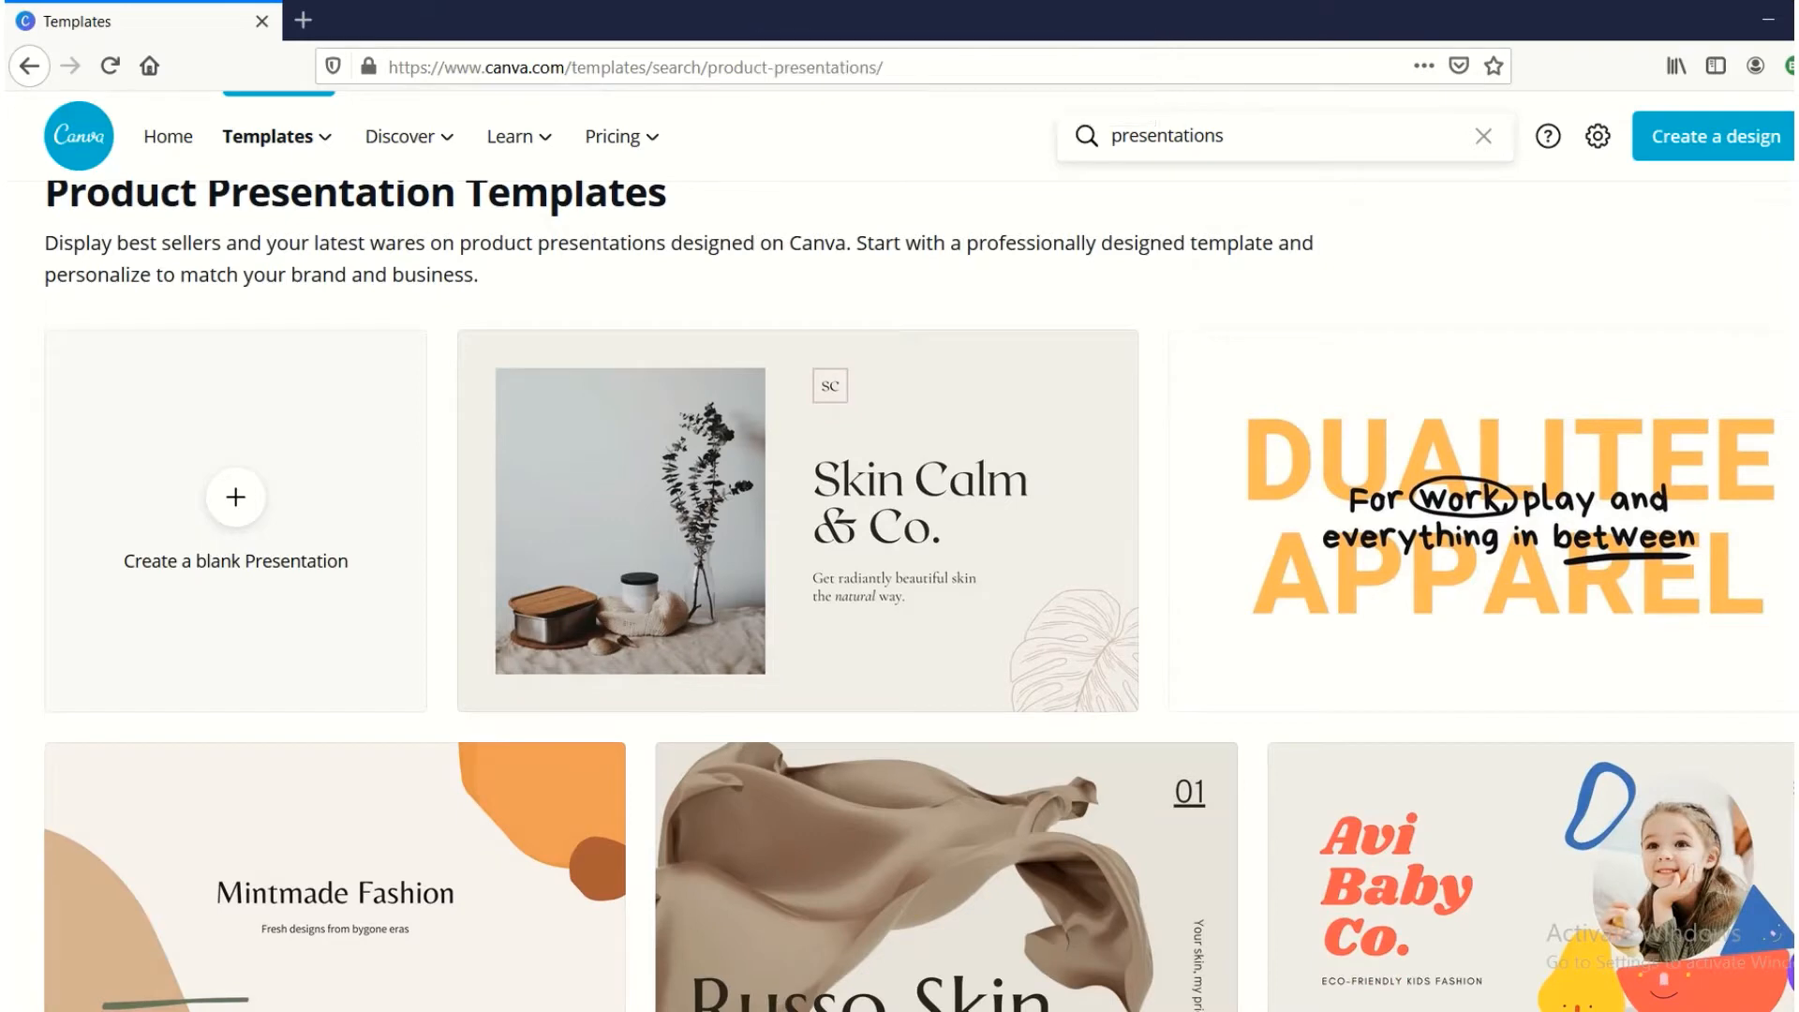
scroll(106, 142, "up", 1)
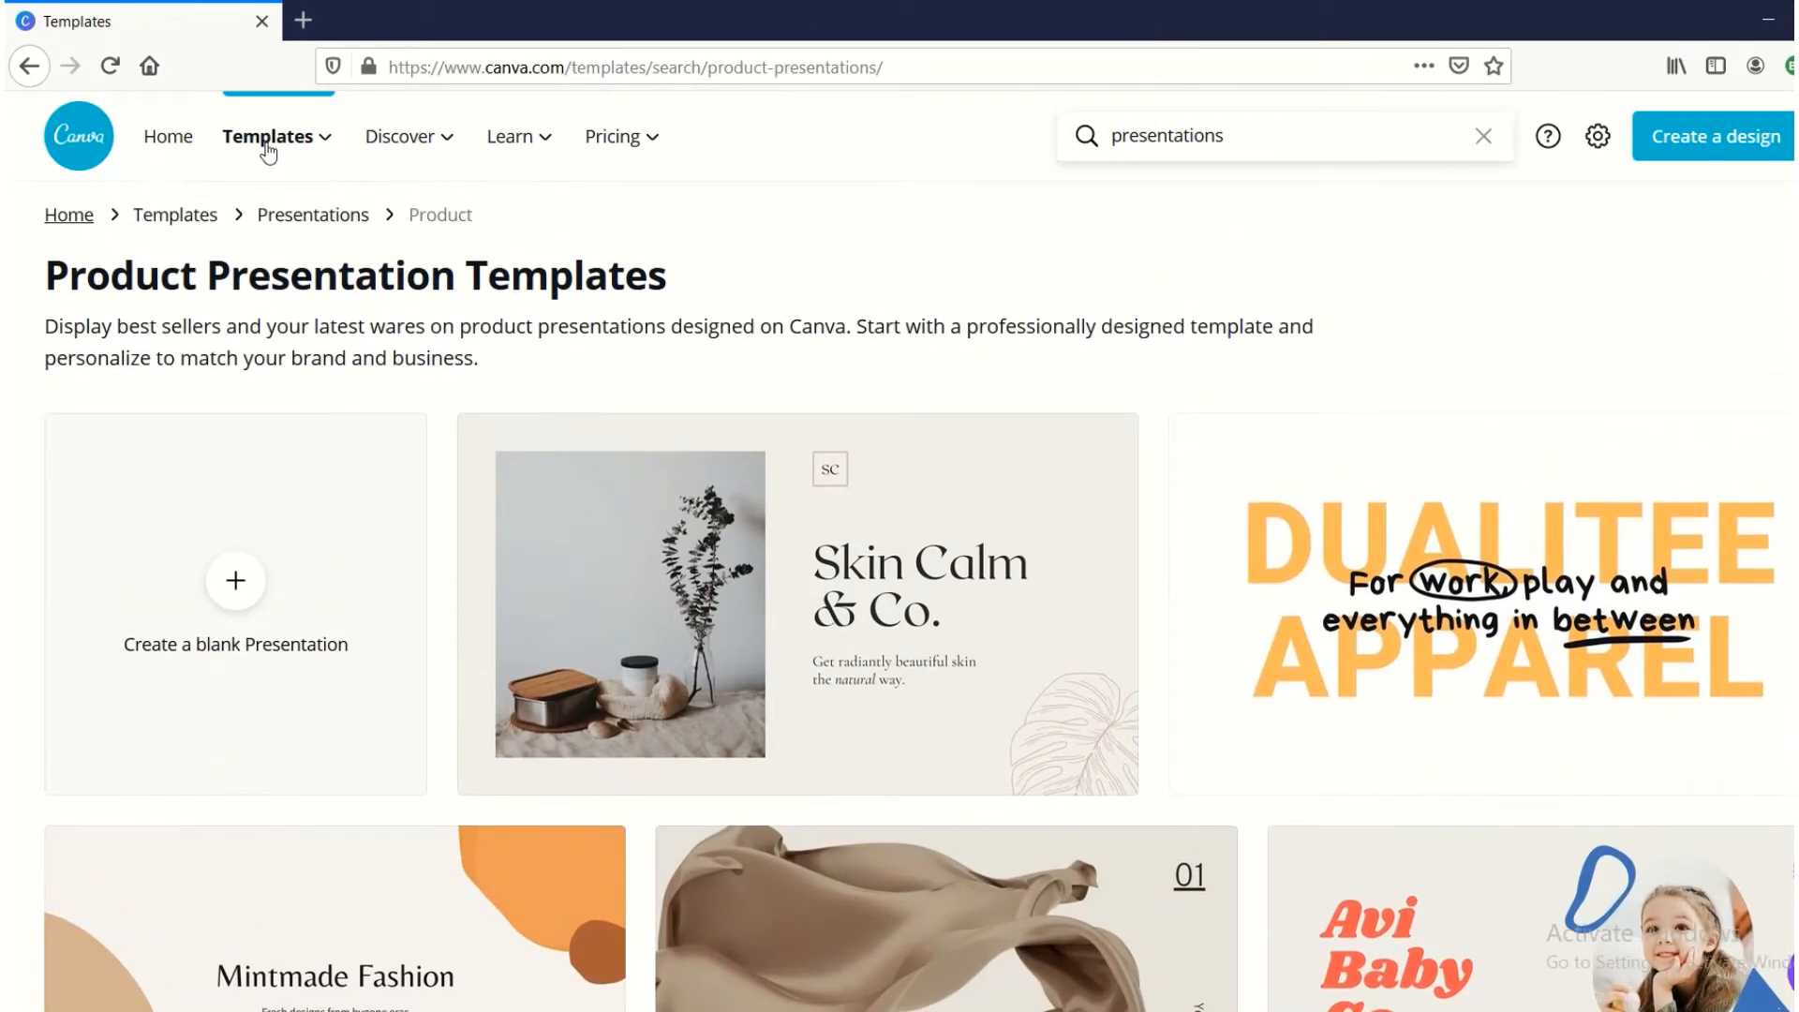
Open the Business presentation templates and narrow them to the Education category.
mouse_move(267, 152)
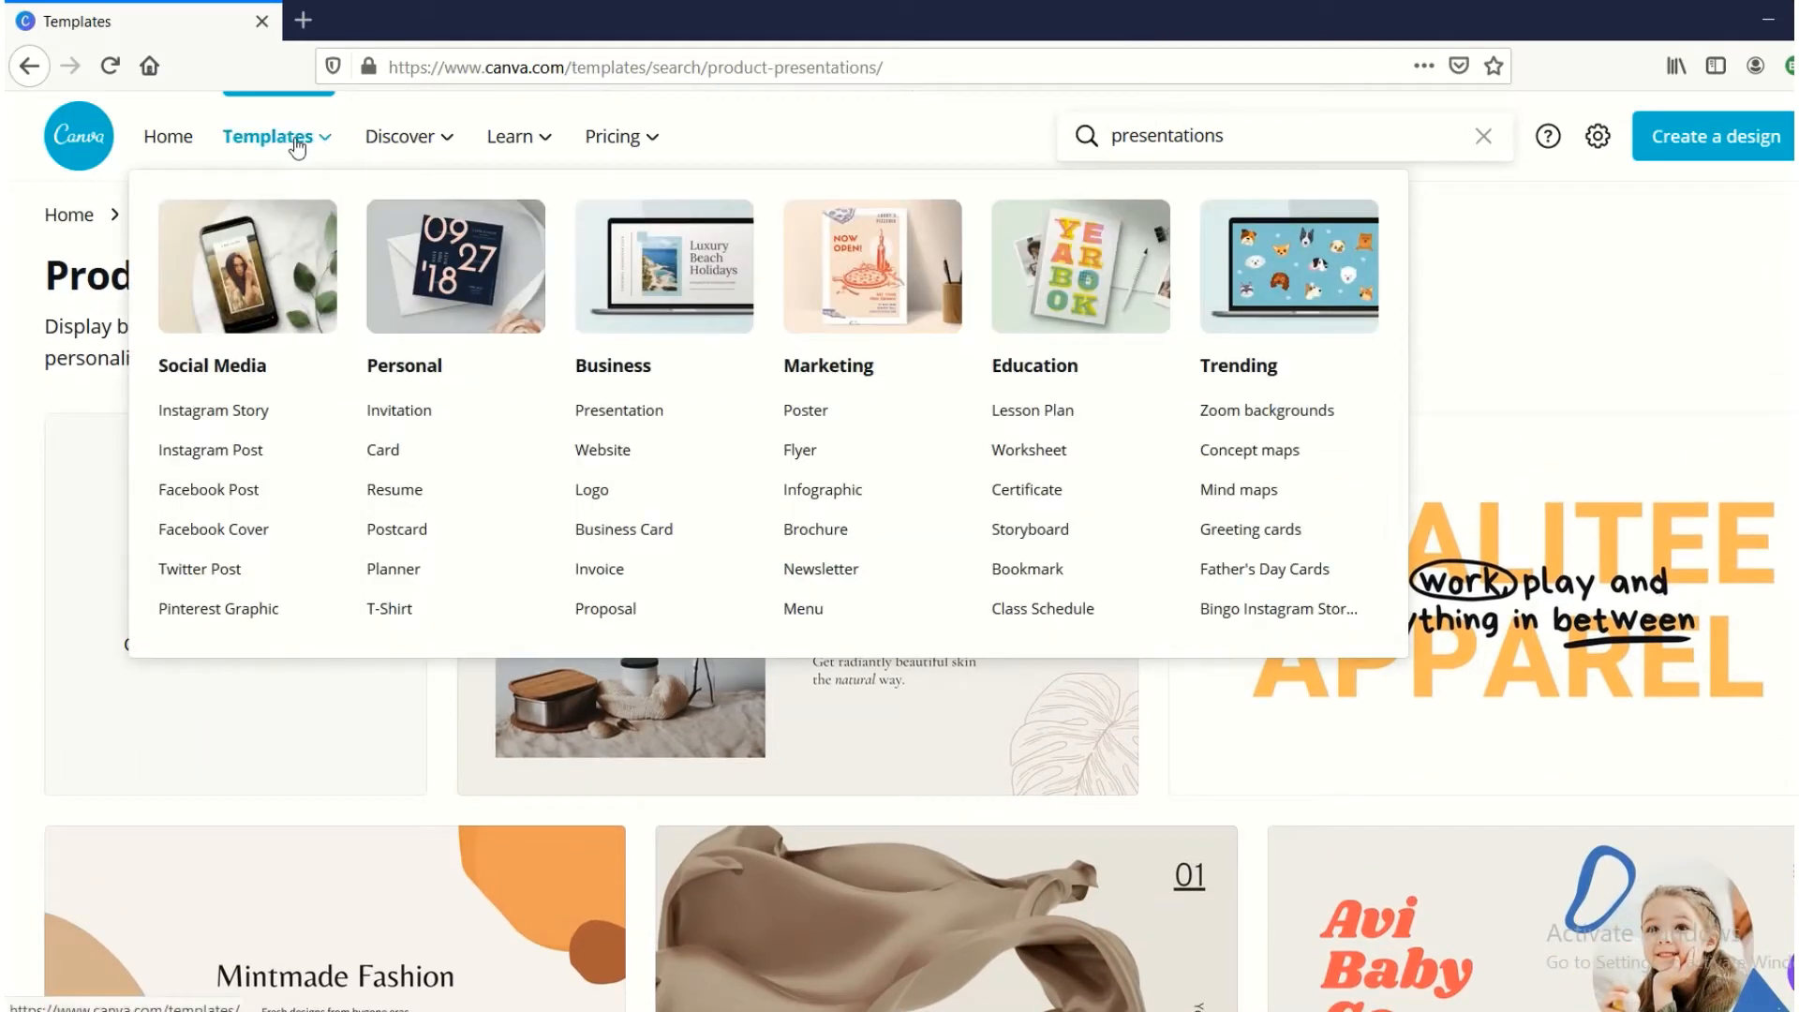
left_click(590, 415)
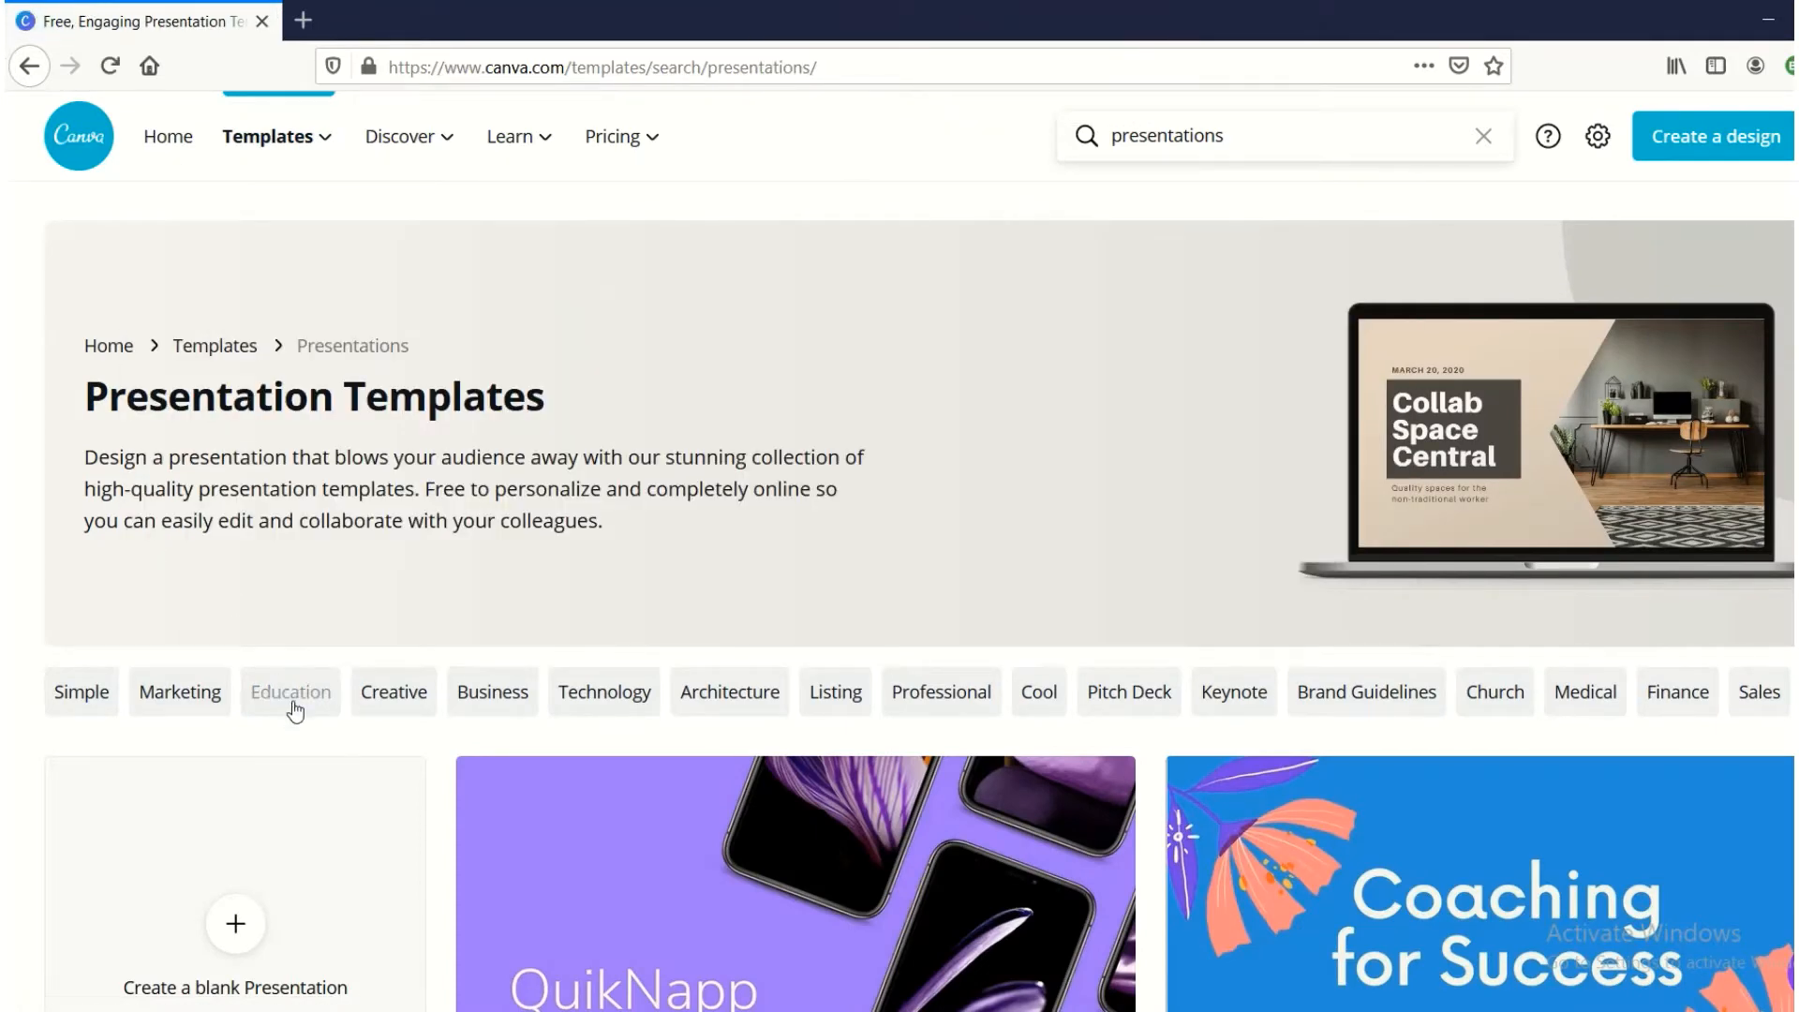
left_click(292, 693)
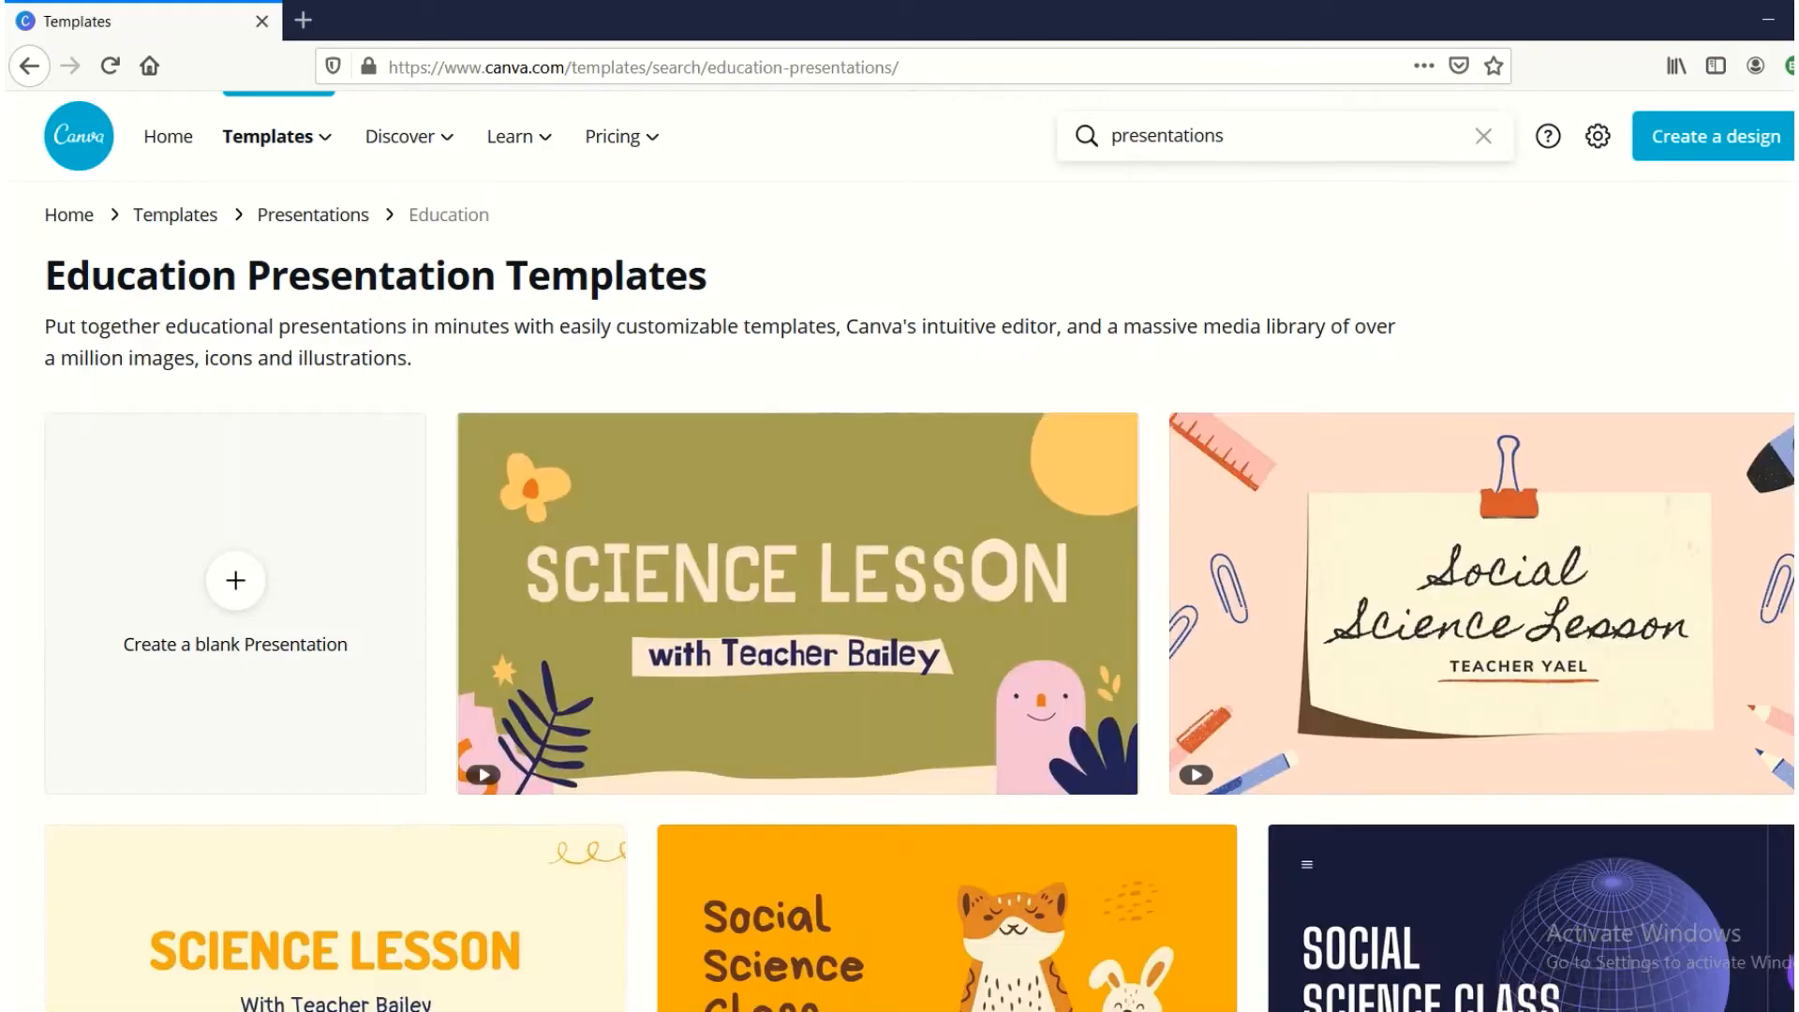
Find the green and orange handdrawn Science Class template among the Education presentations and open it.
scroll(899, 563, "down", 1)
scroll(900, 562, "down", 3)
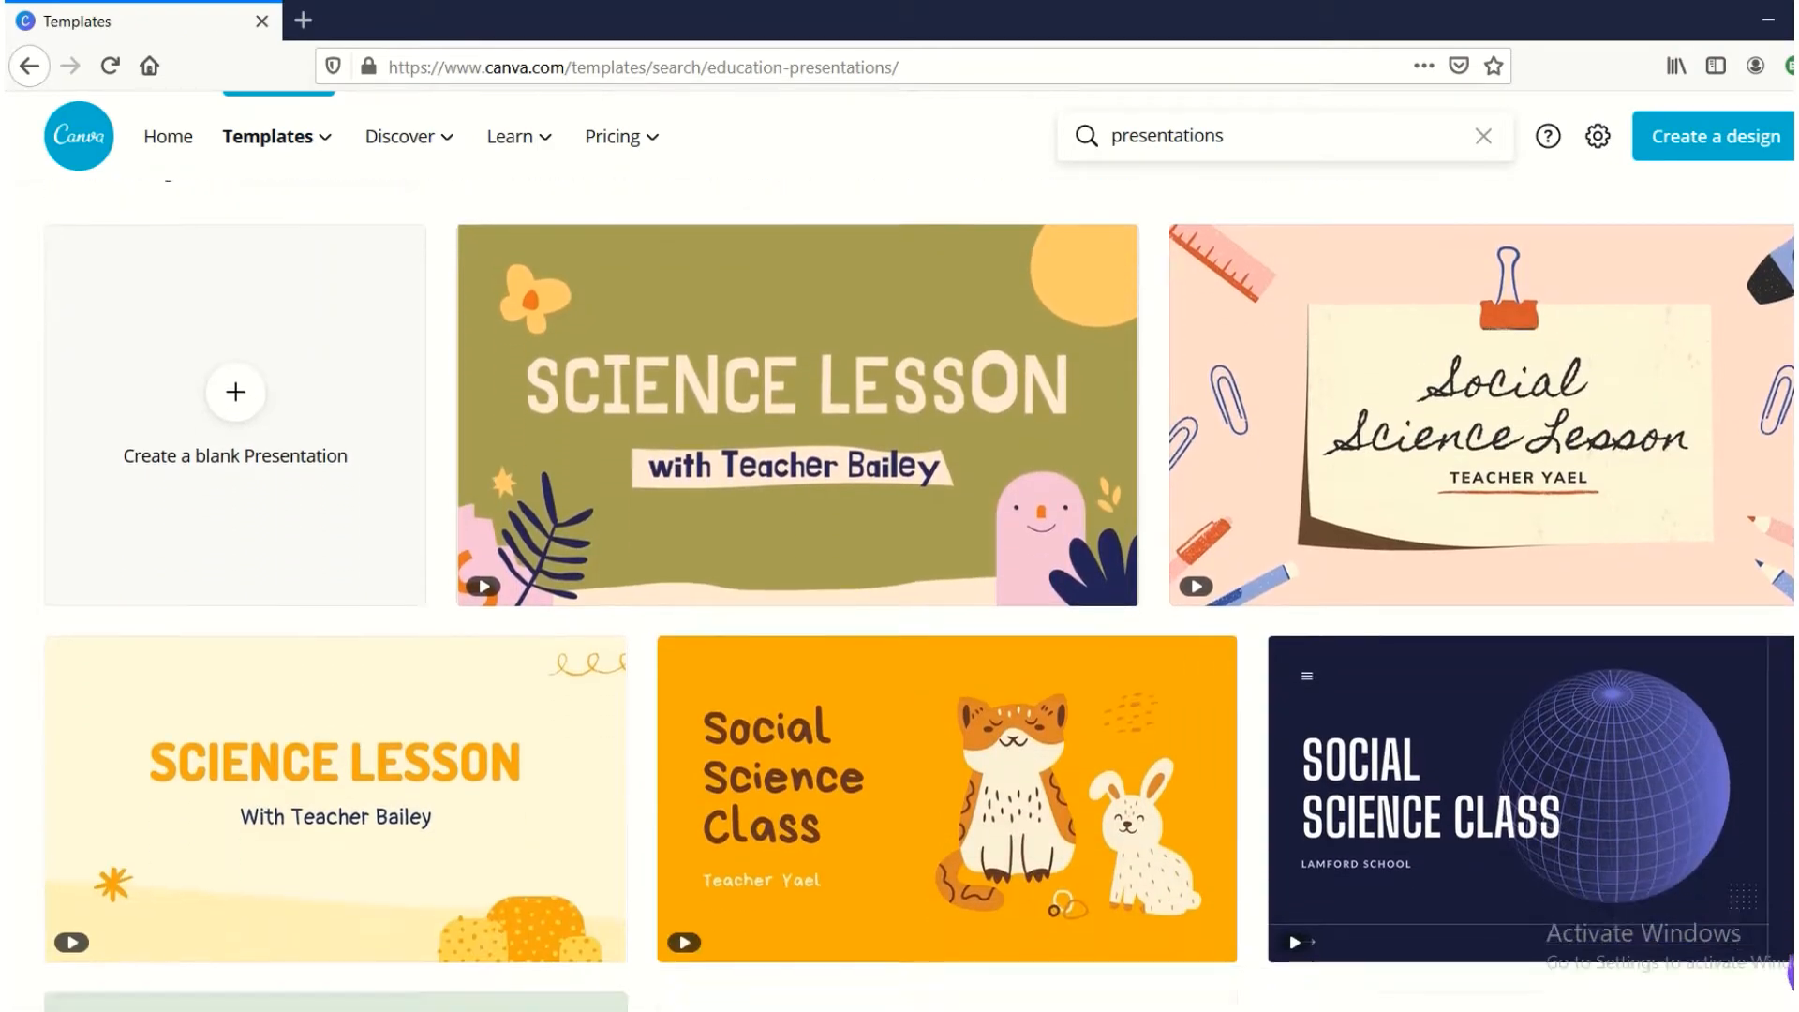
scroll(900, 562, "down", 3)
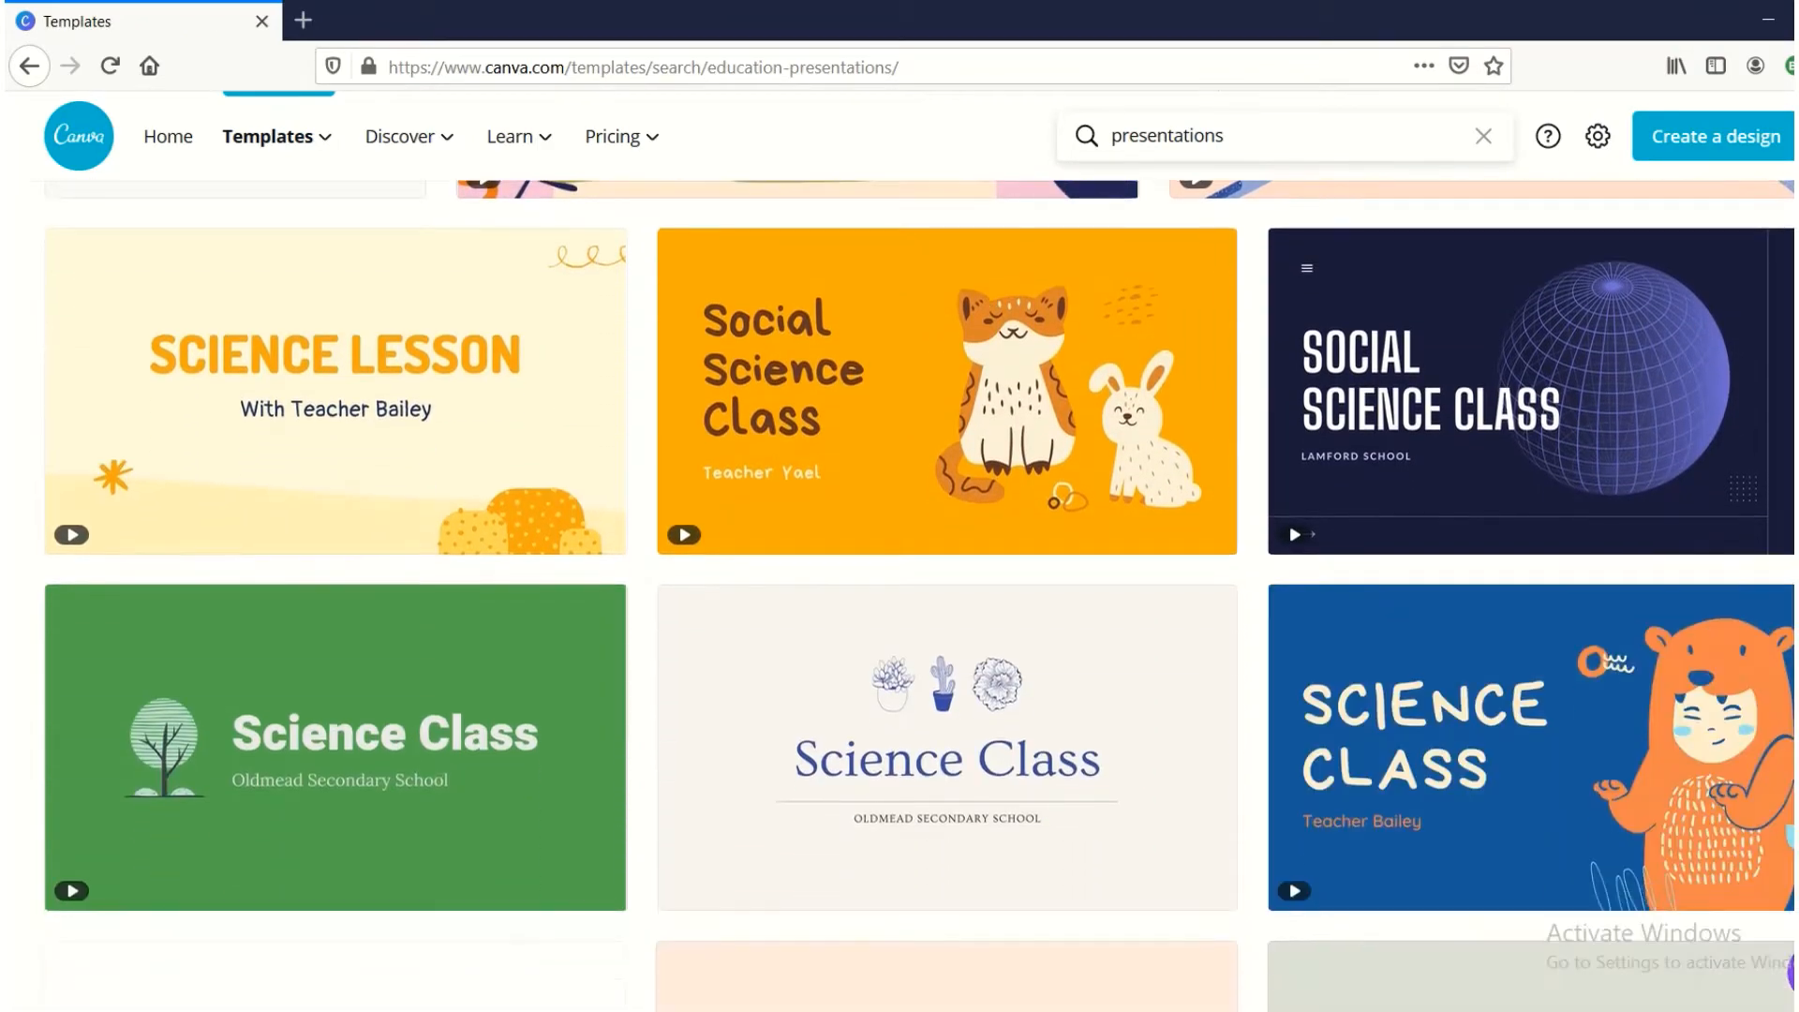
scroll(900, 562, "down", 3)
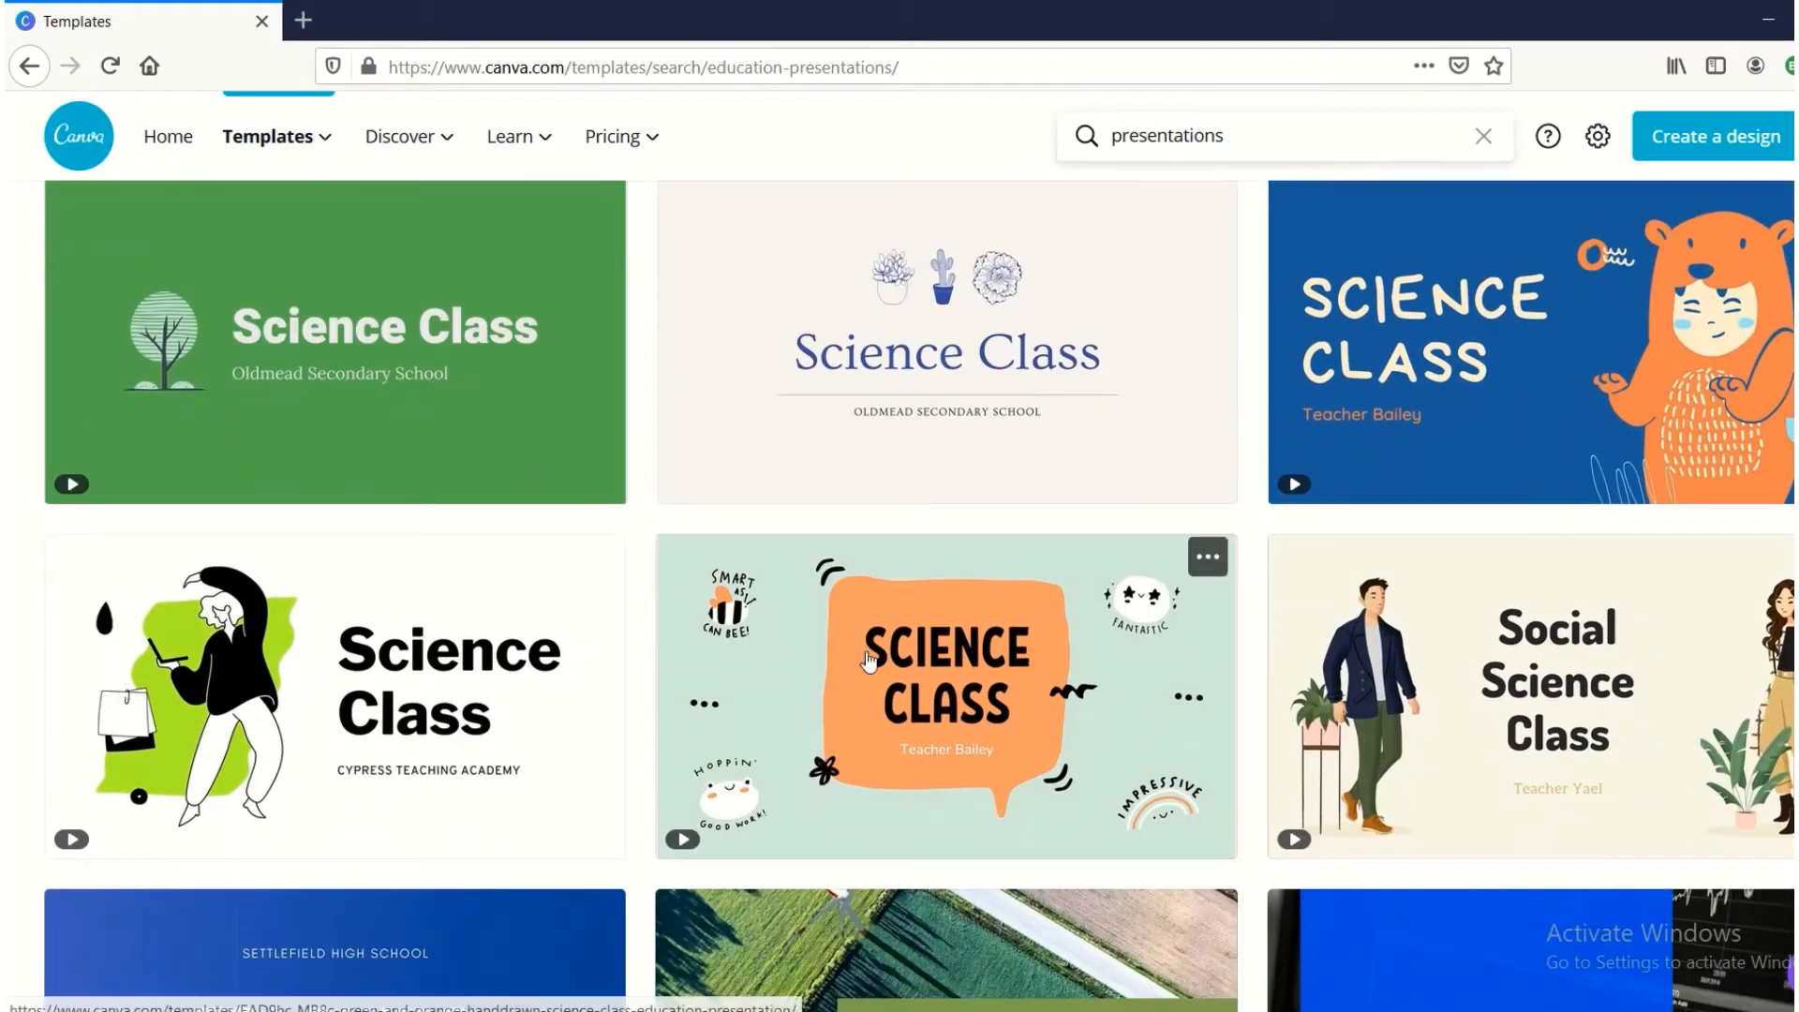
right_click(864, 651)
left_click(837, 671)
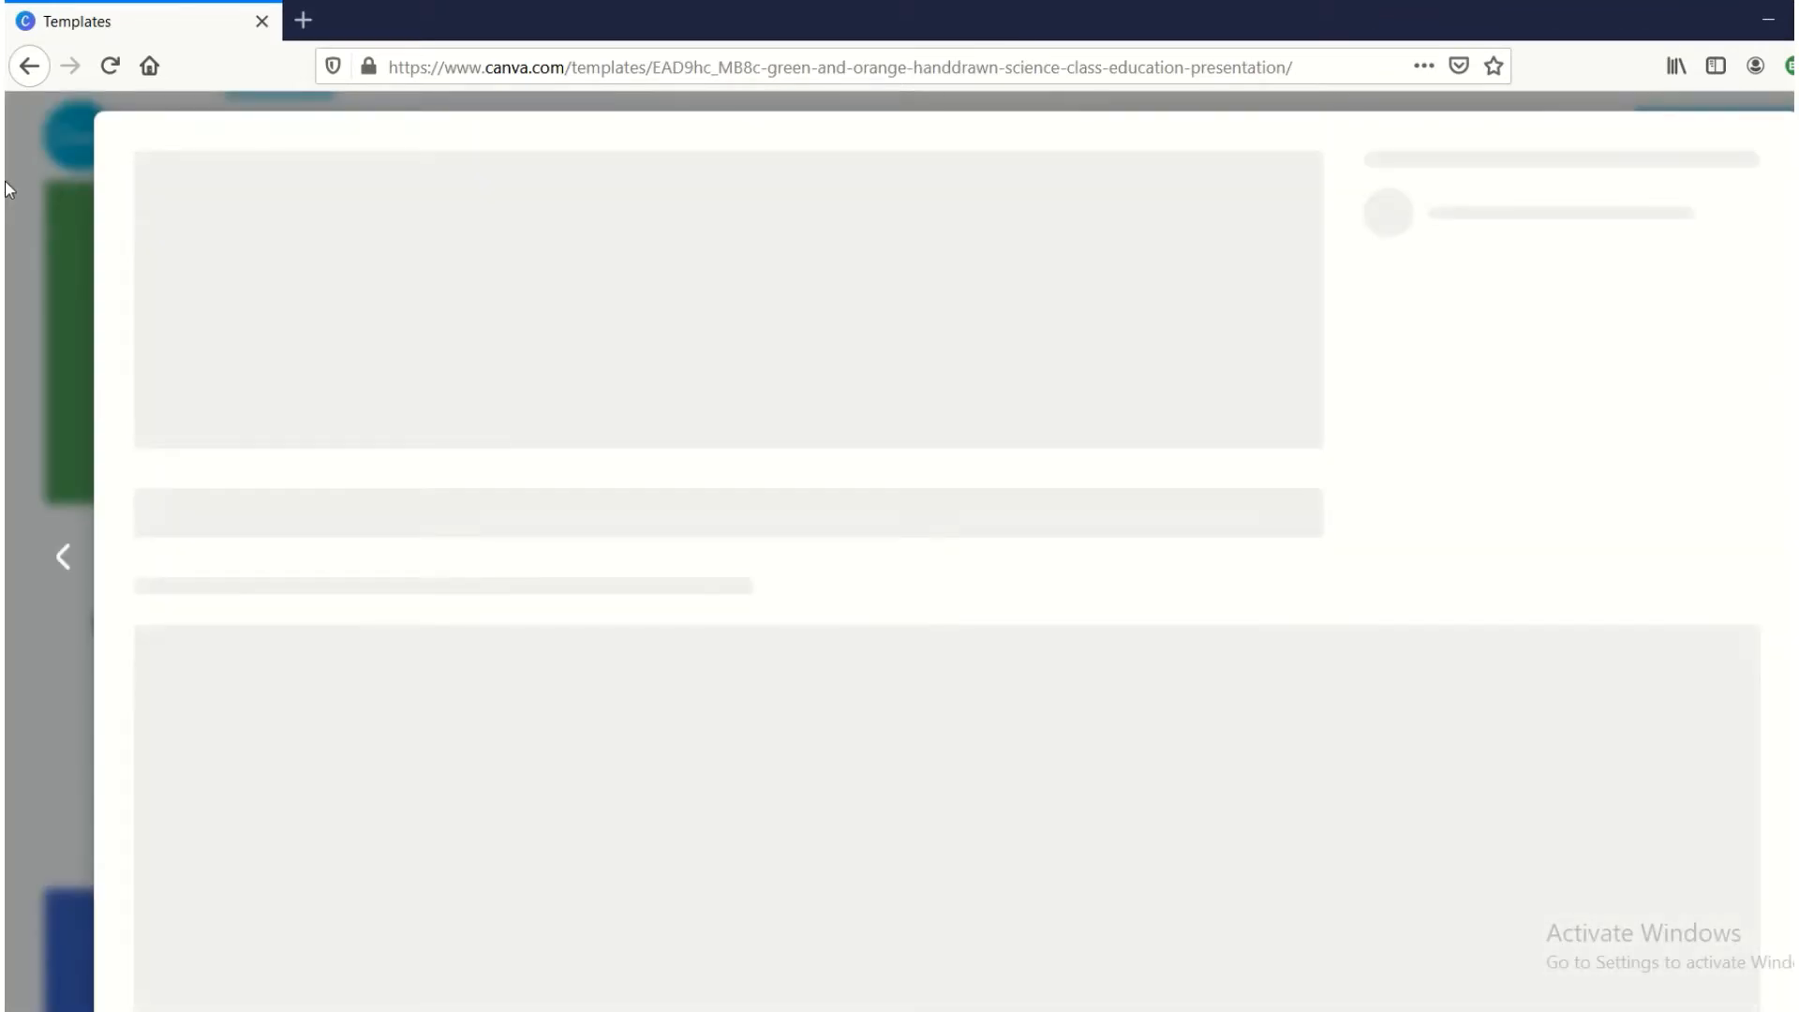
Leave the Science Class template preview and return to the Education presentation templates.
left_click(66, 163)
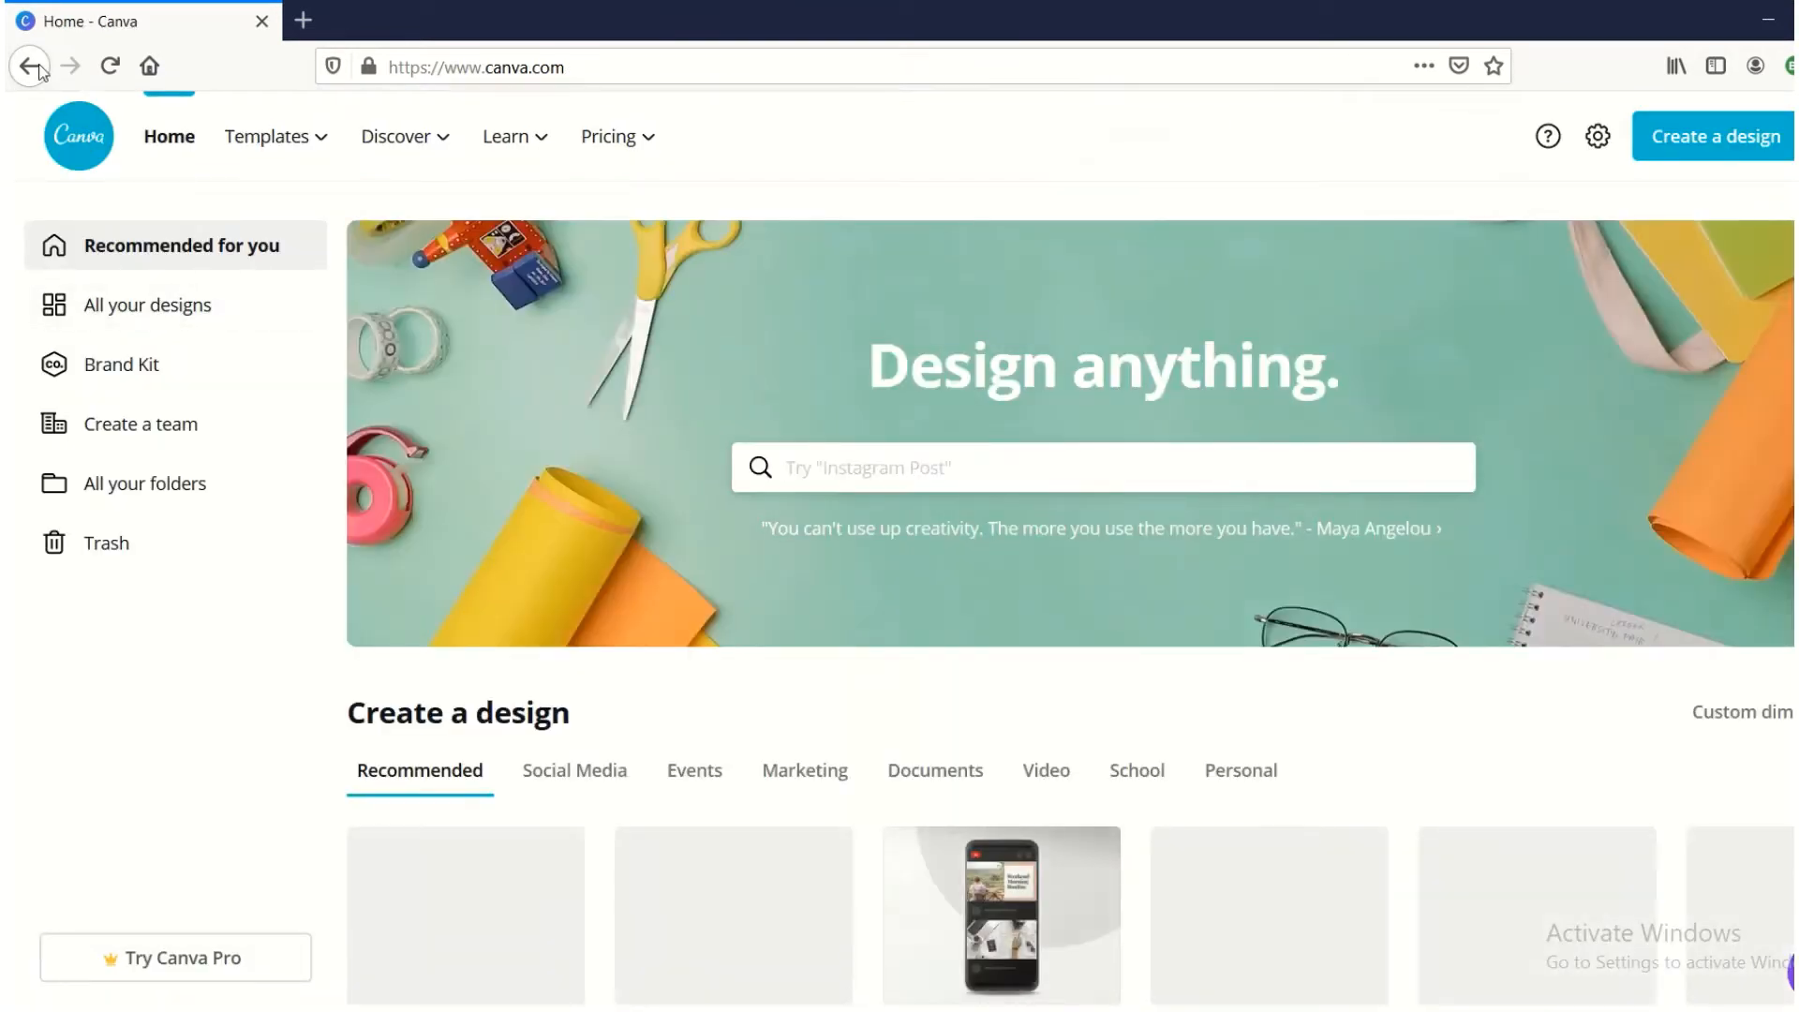
left_click(38, 65)
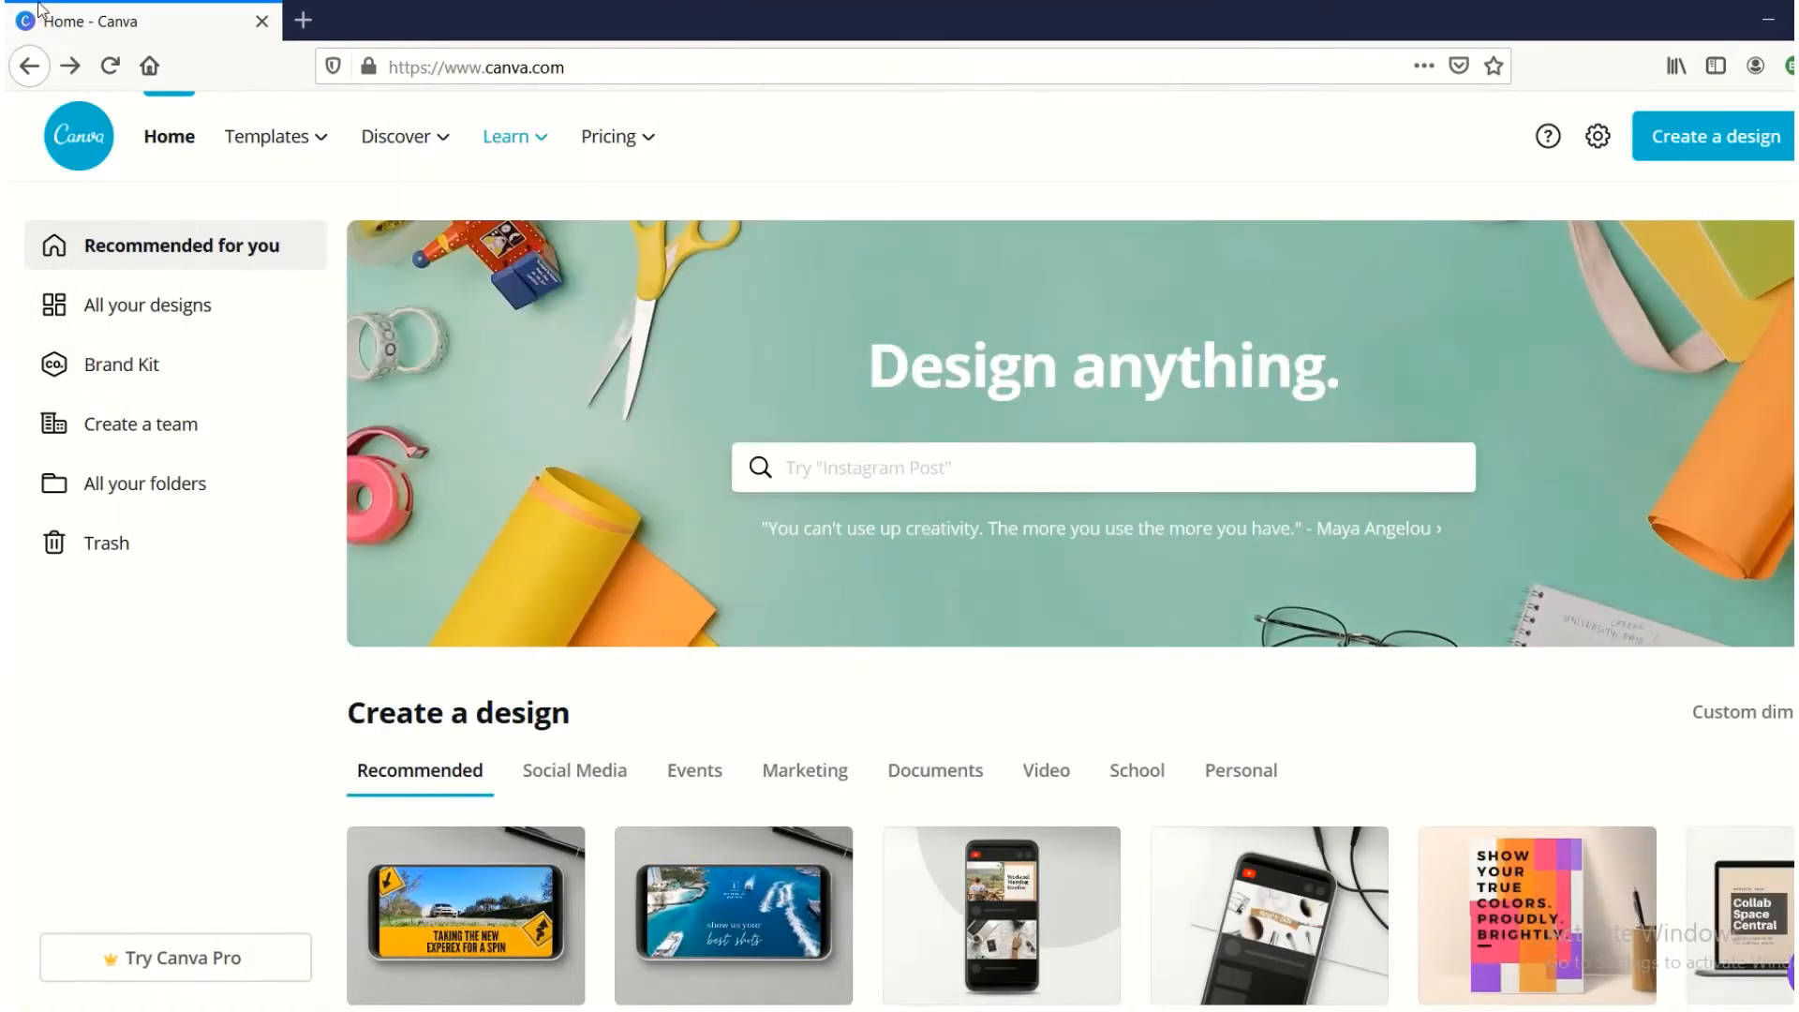
left_click(19, 69)
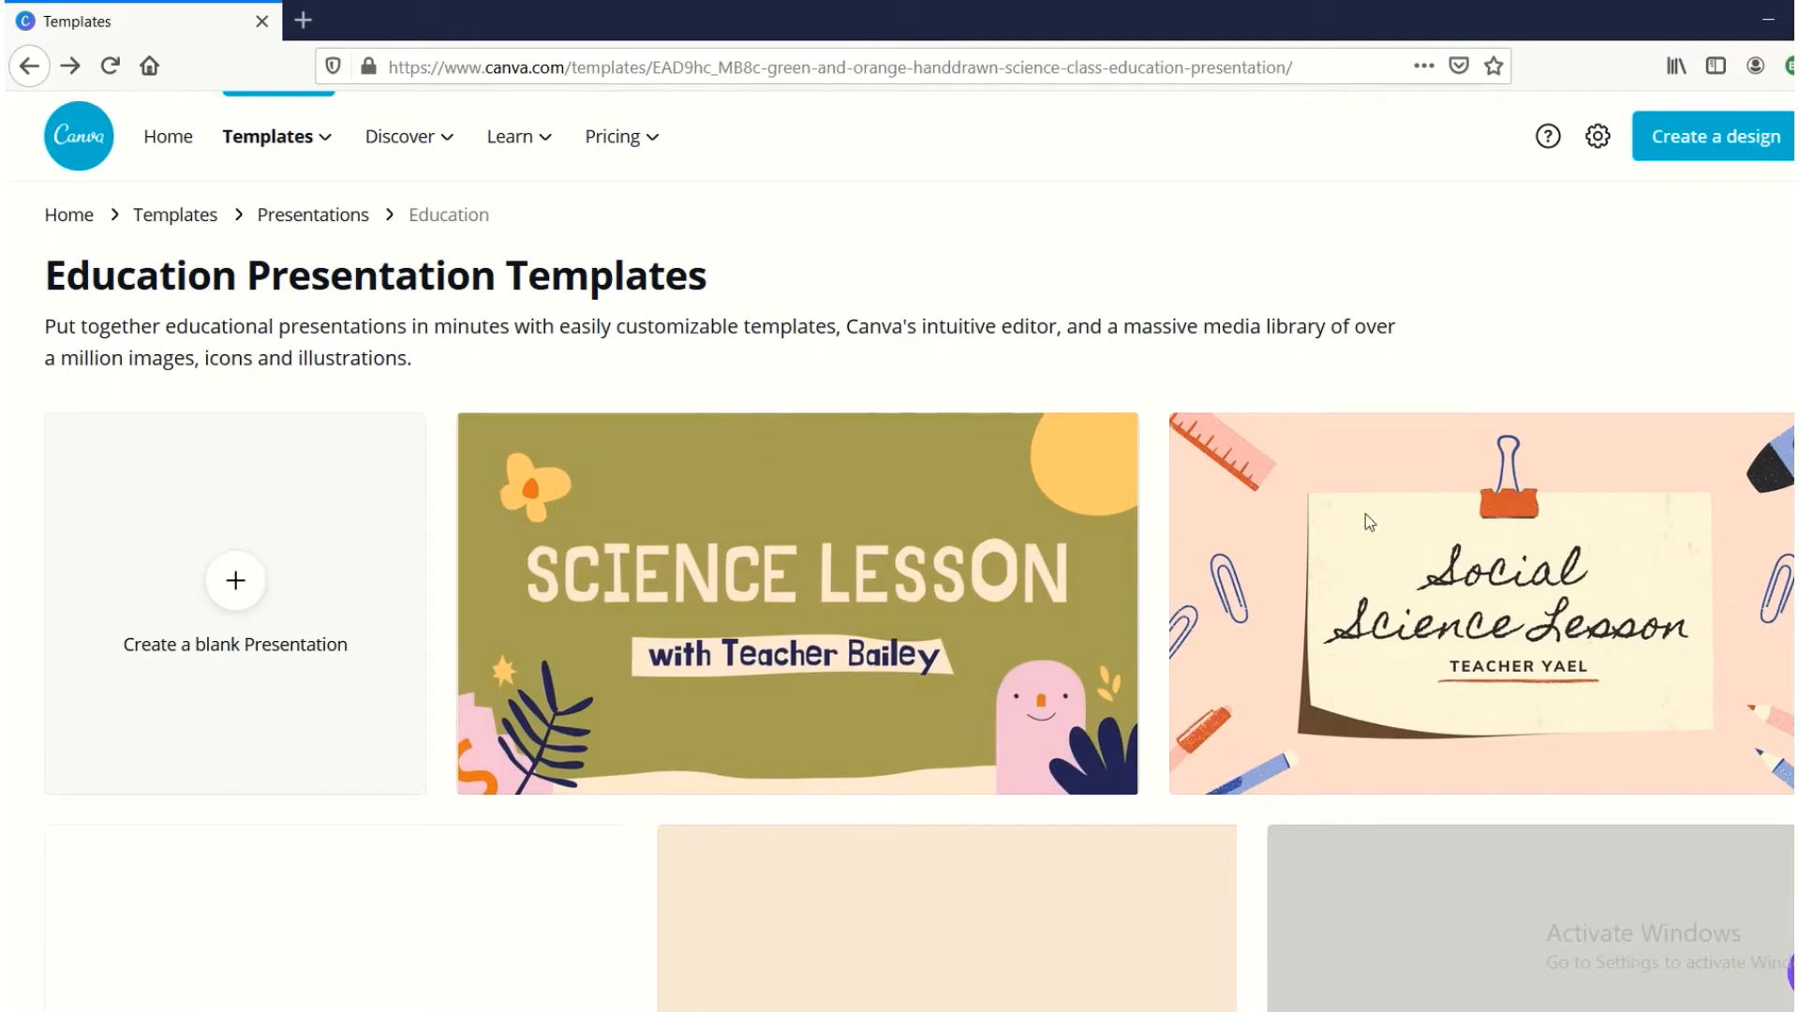
Open the green and orange handdrawn Science Class template in a new browser tab and switch to that tab.
scroll(1370, 522, "down", 8)
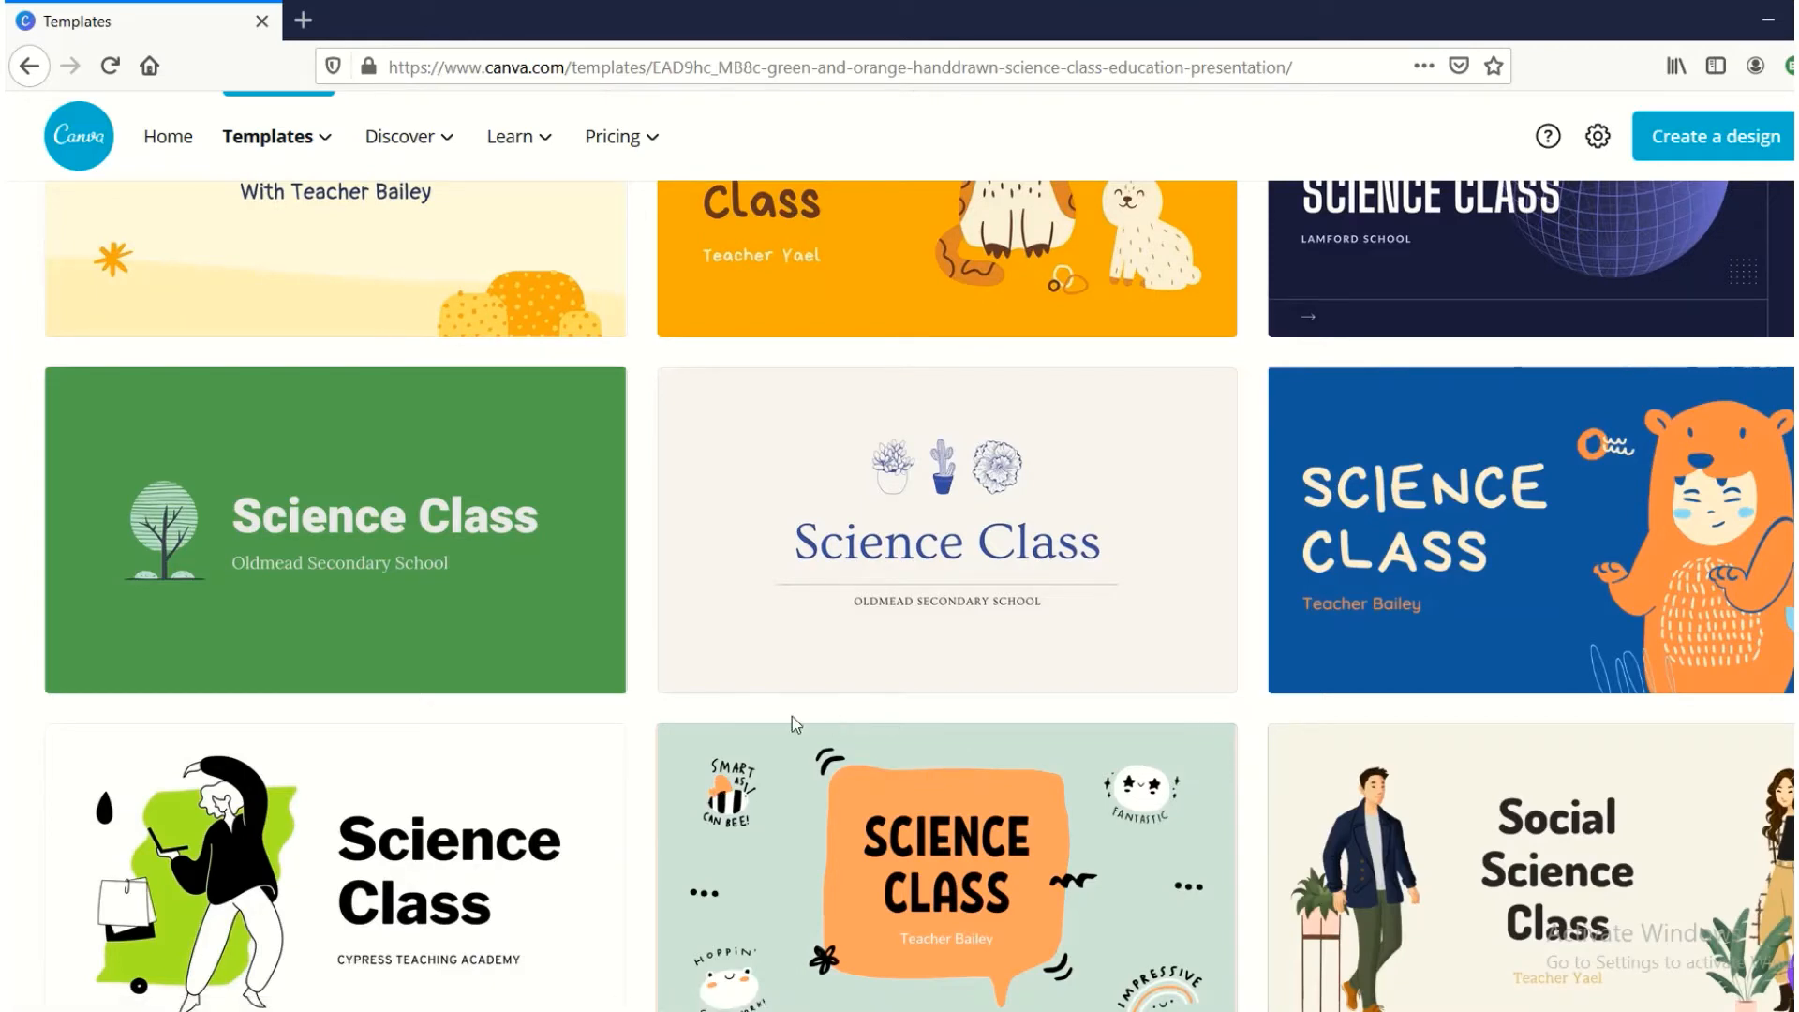
right_click(890, 574)
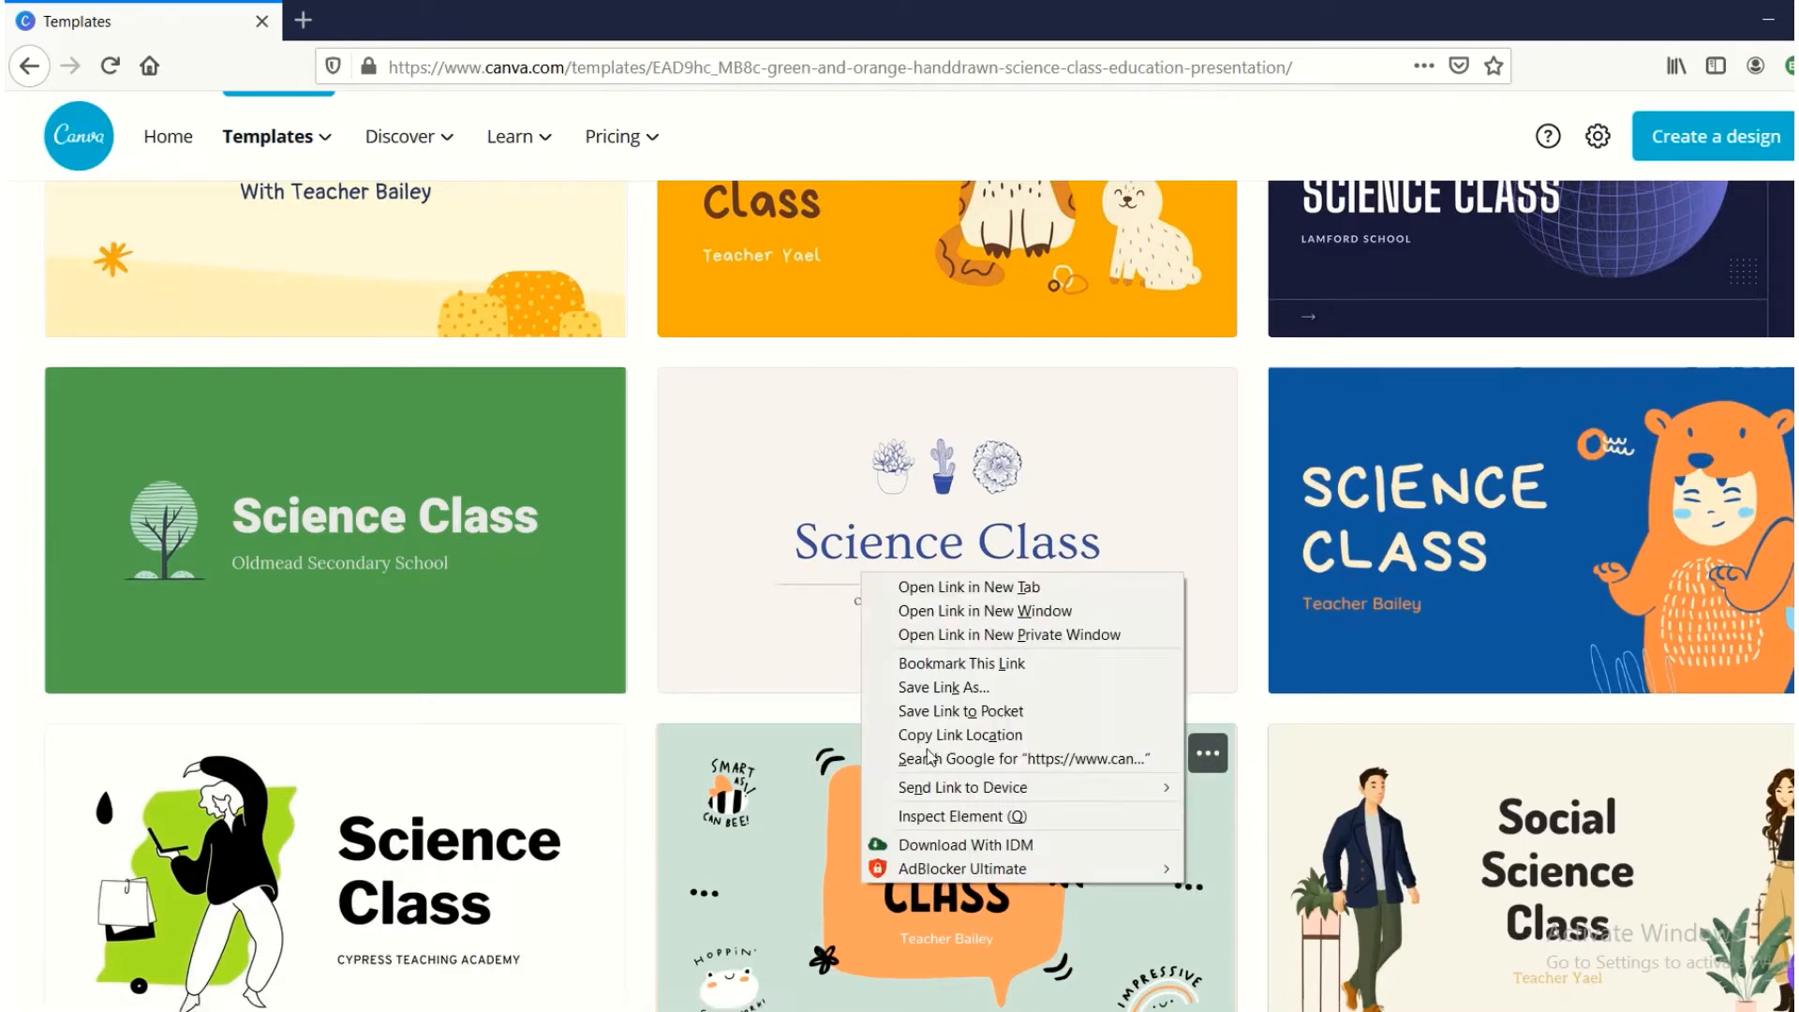
left_click(998, 588)
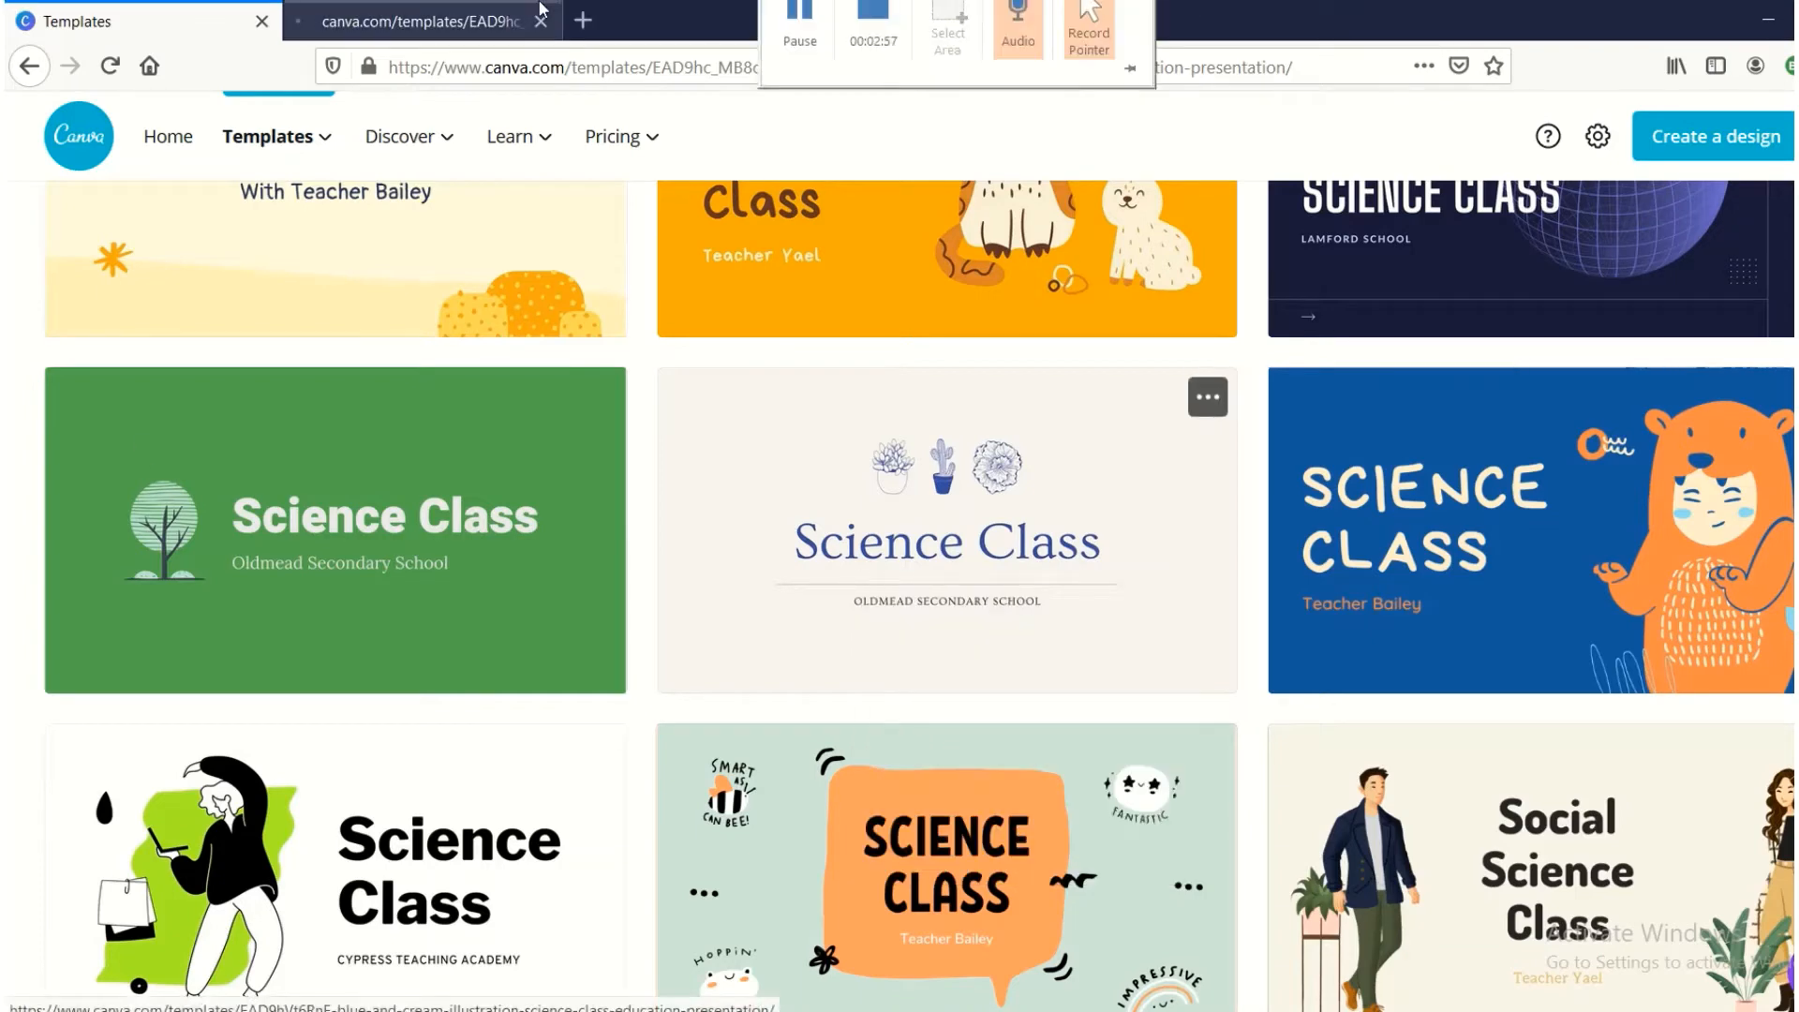
left_click(473, 12)
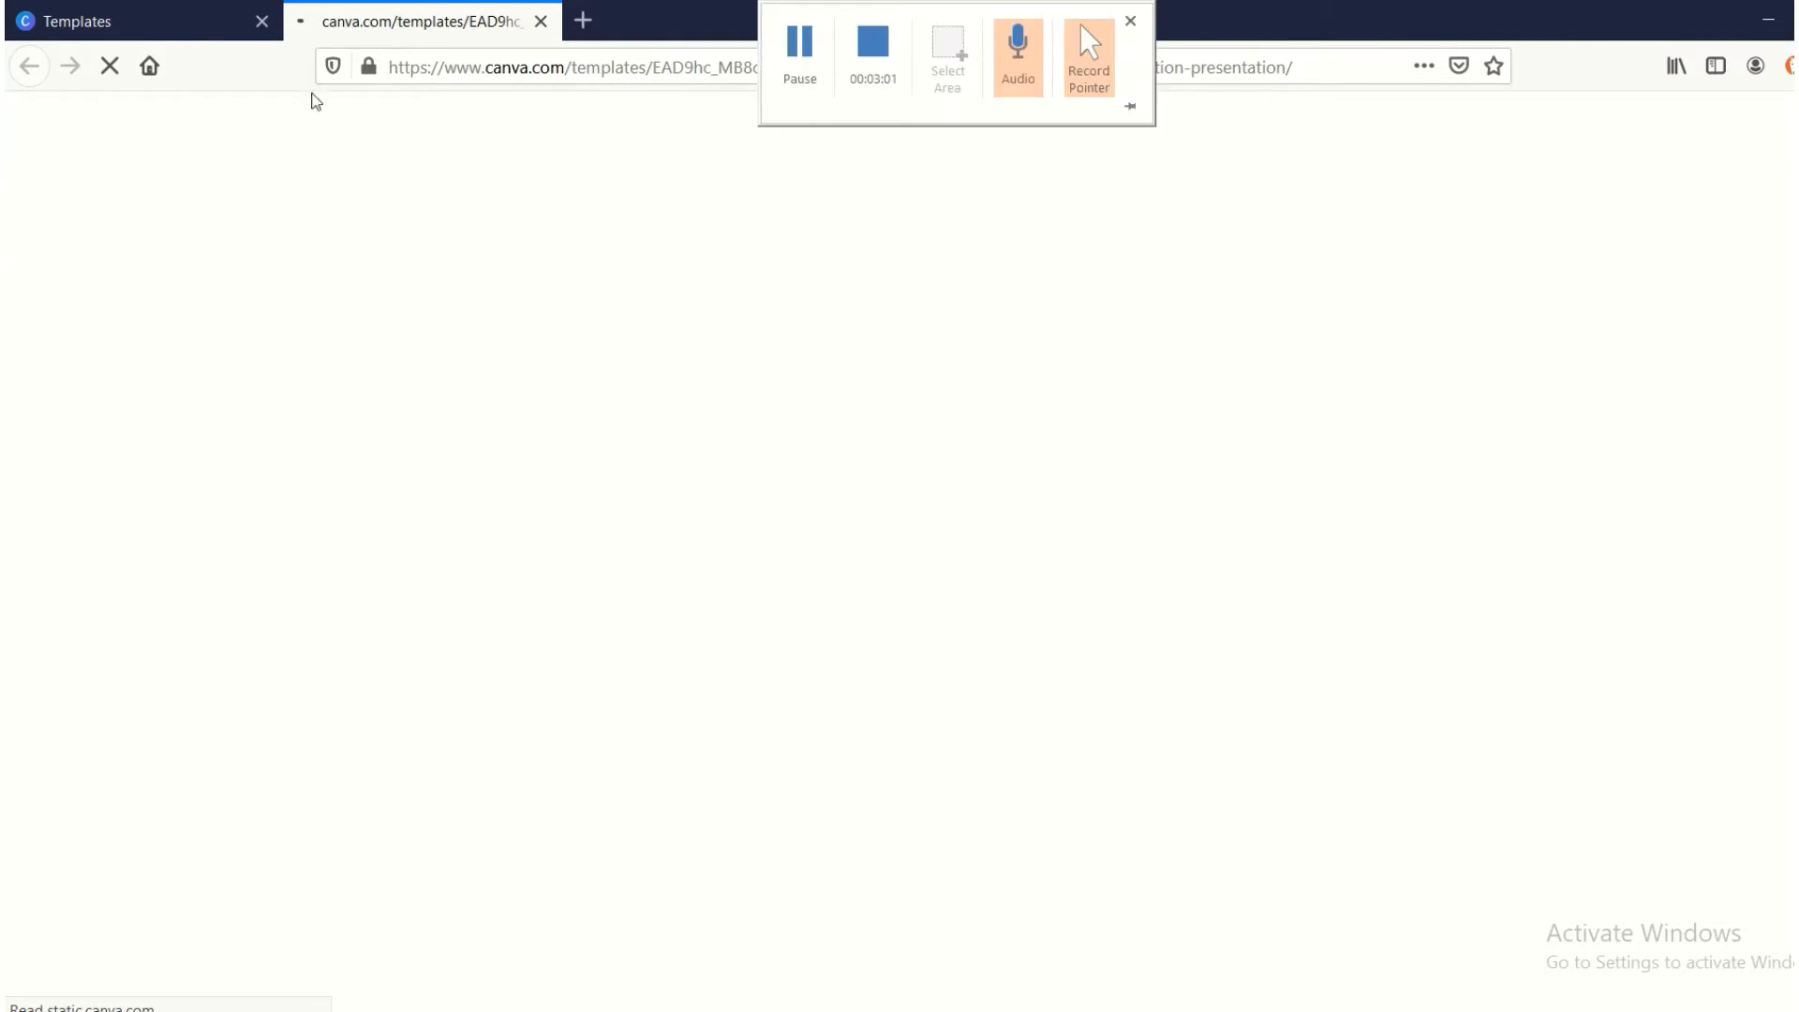
left_click(97, 13)
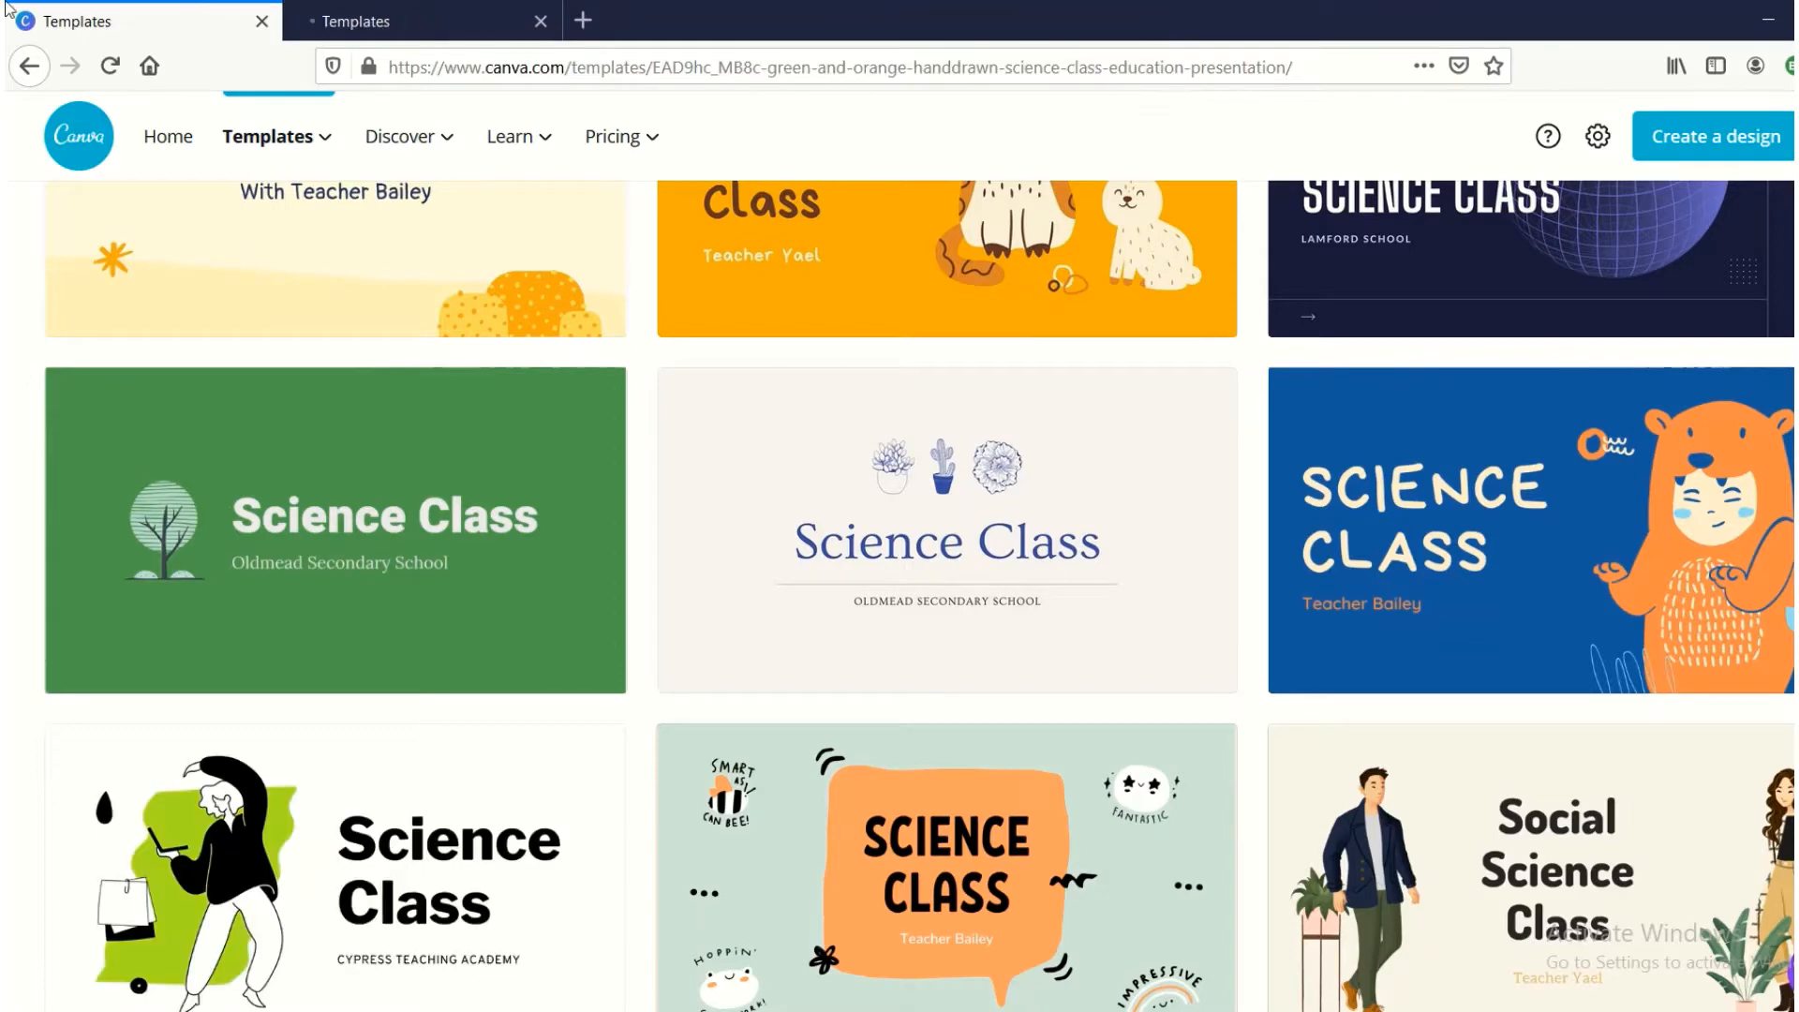
left_click(415, 11)
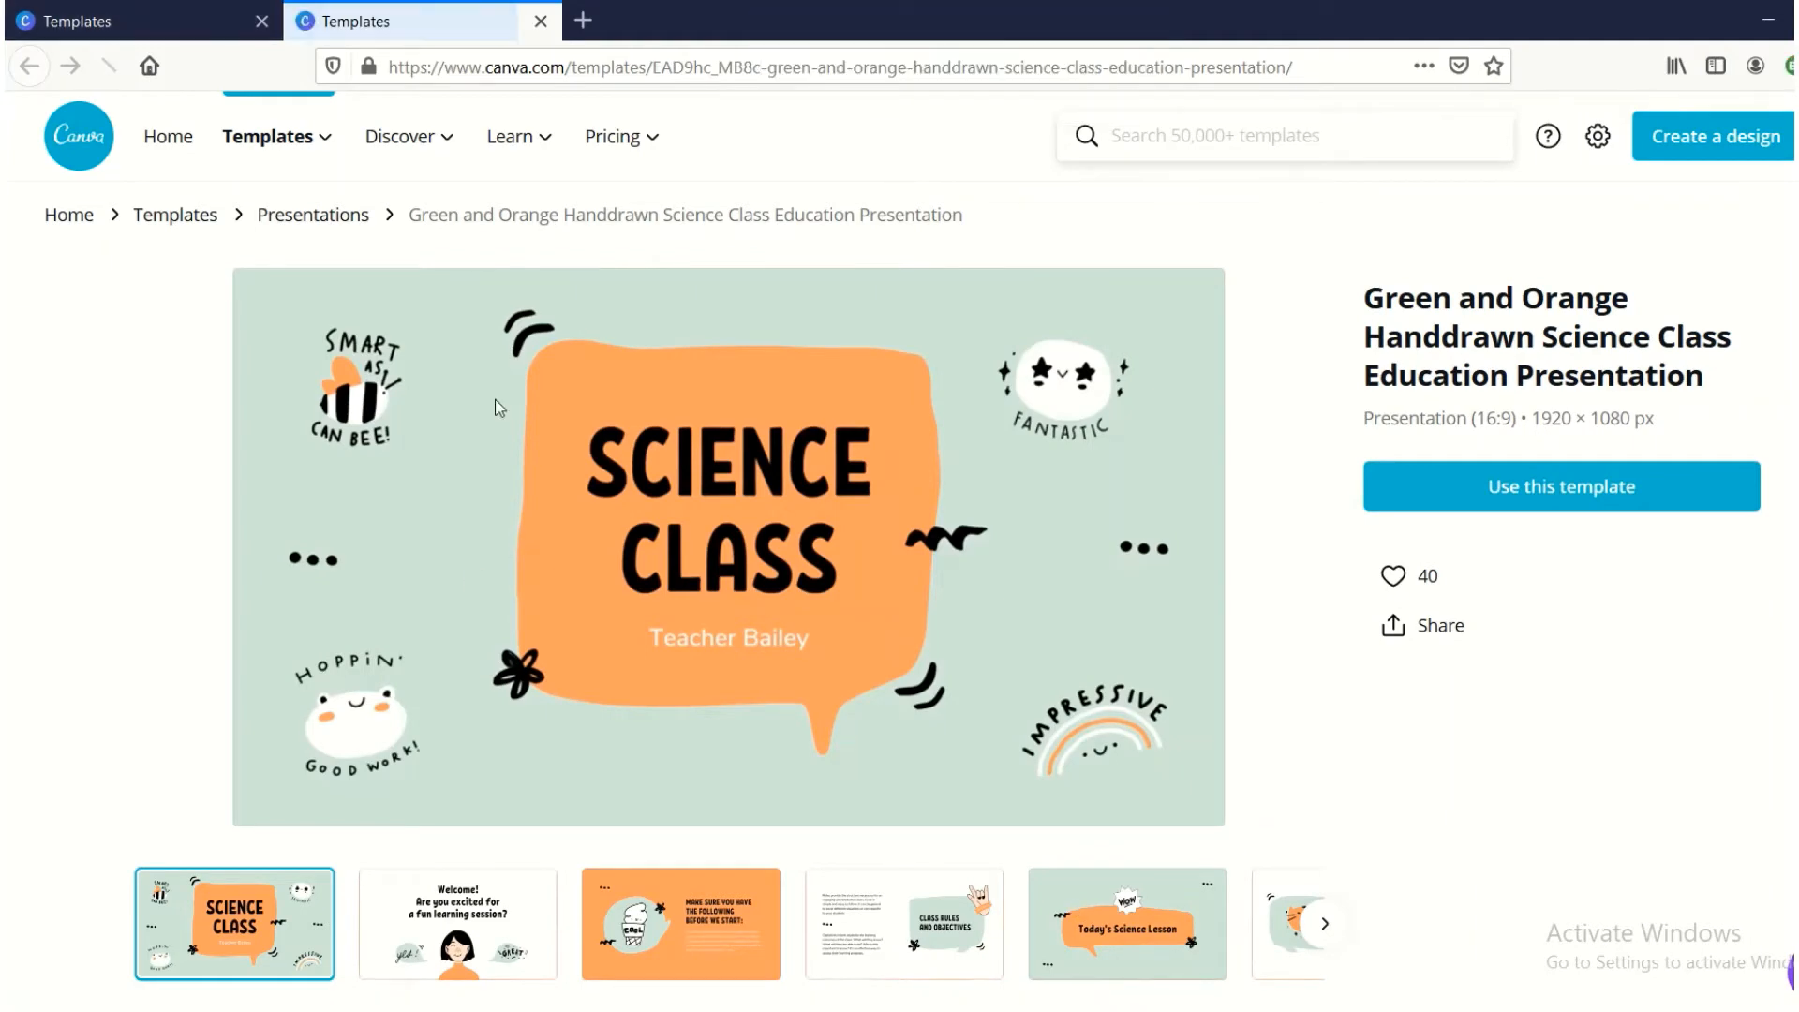
Create a design from the Science Class template after previewing its second and third slides, and close the template's page.
left_click(436, 932)
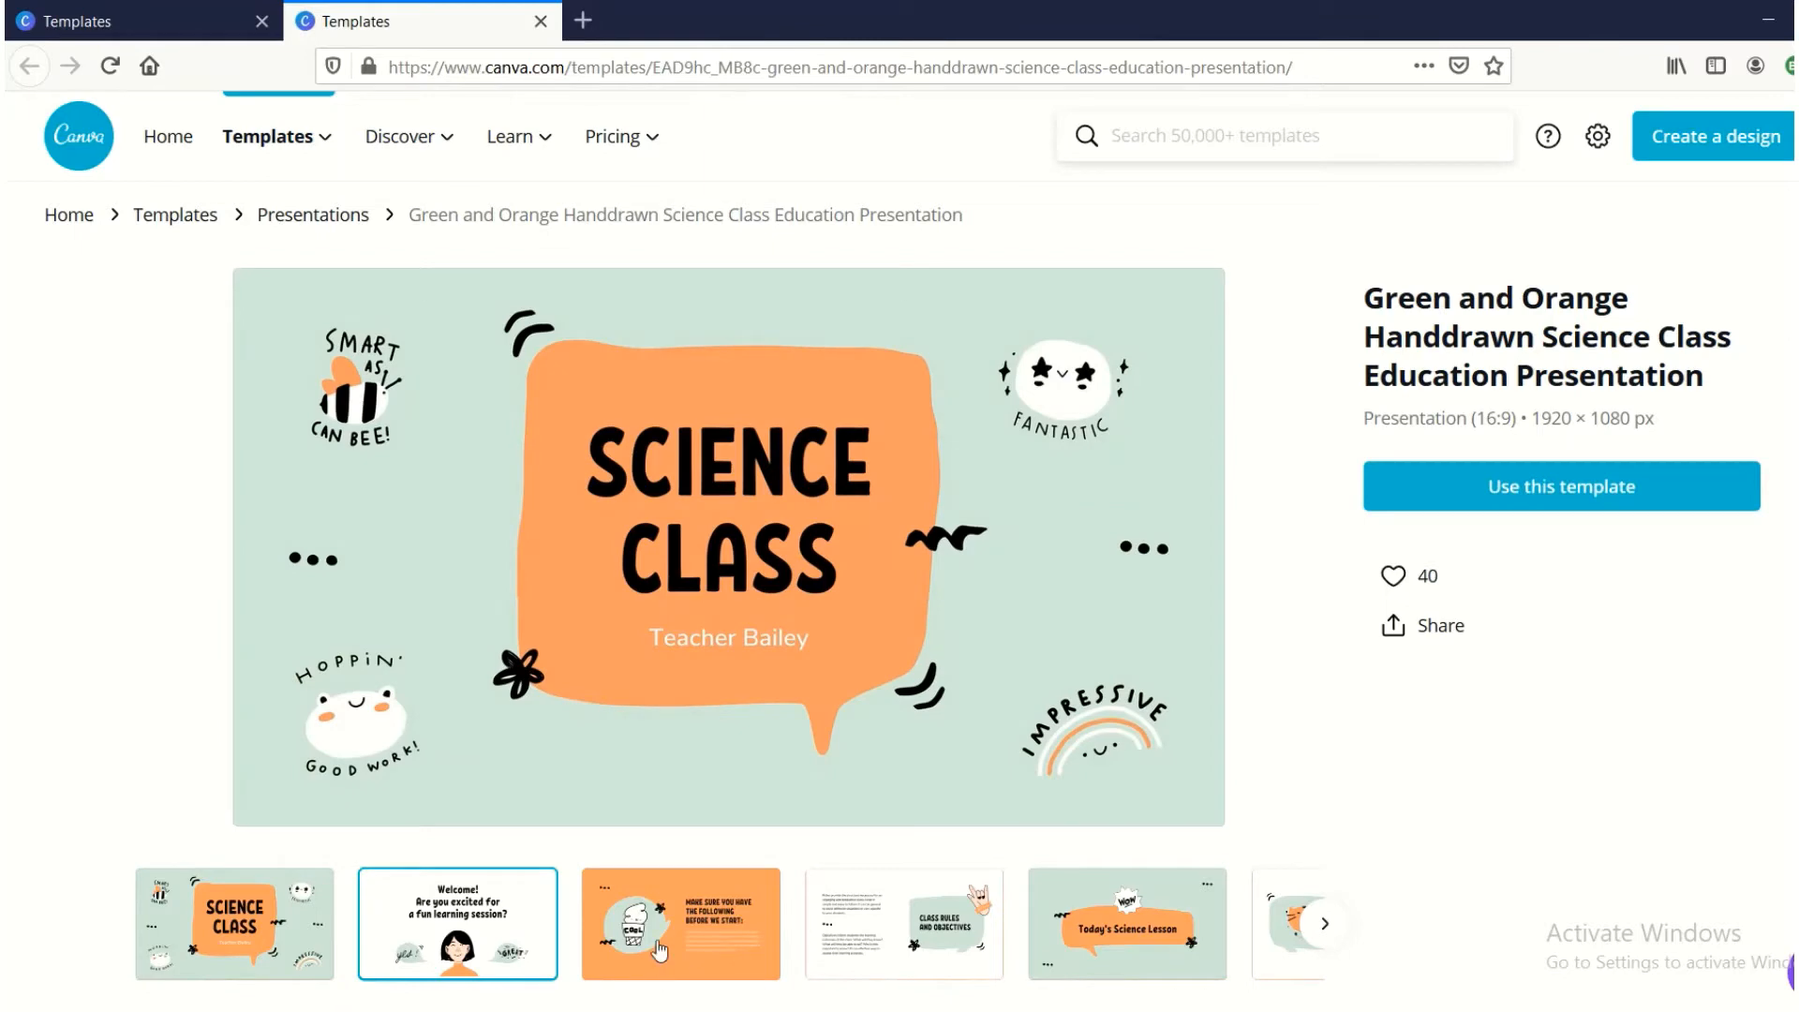
left_click(769, 899)
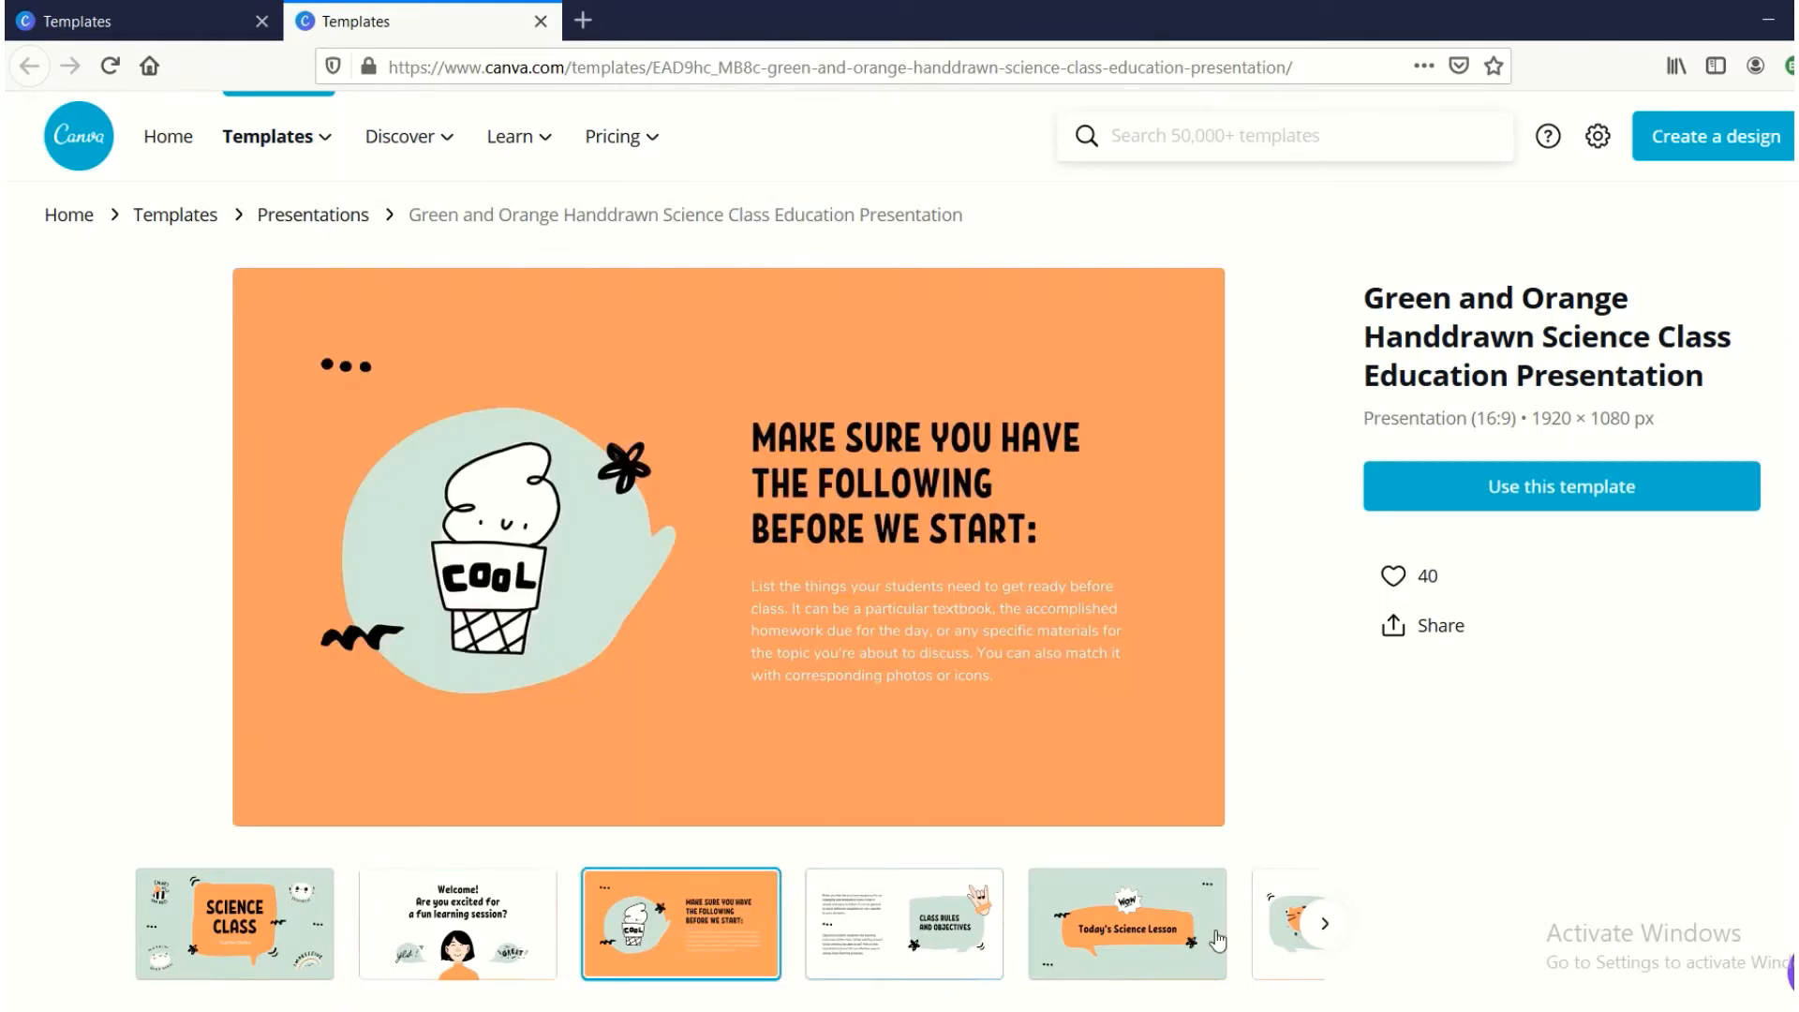
left_click(1629, 488)
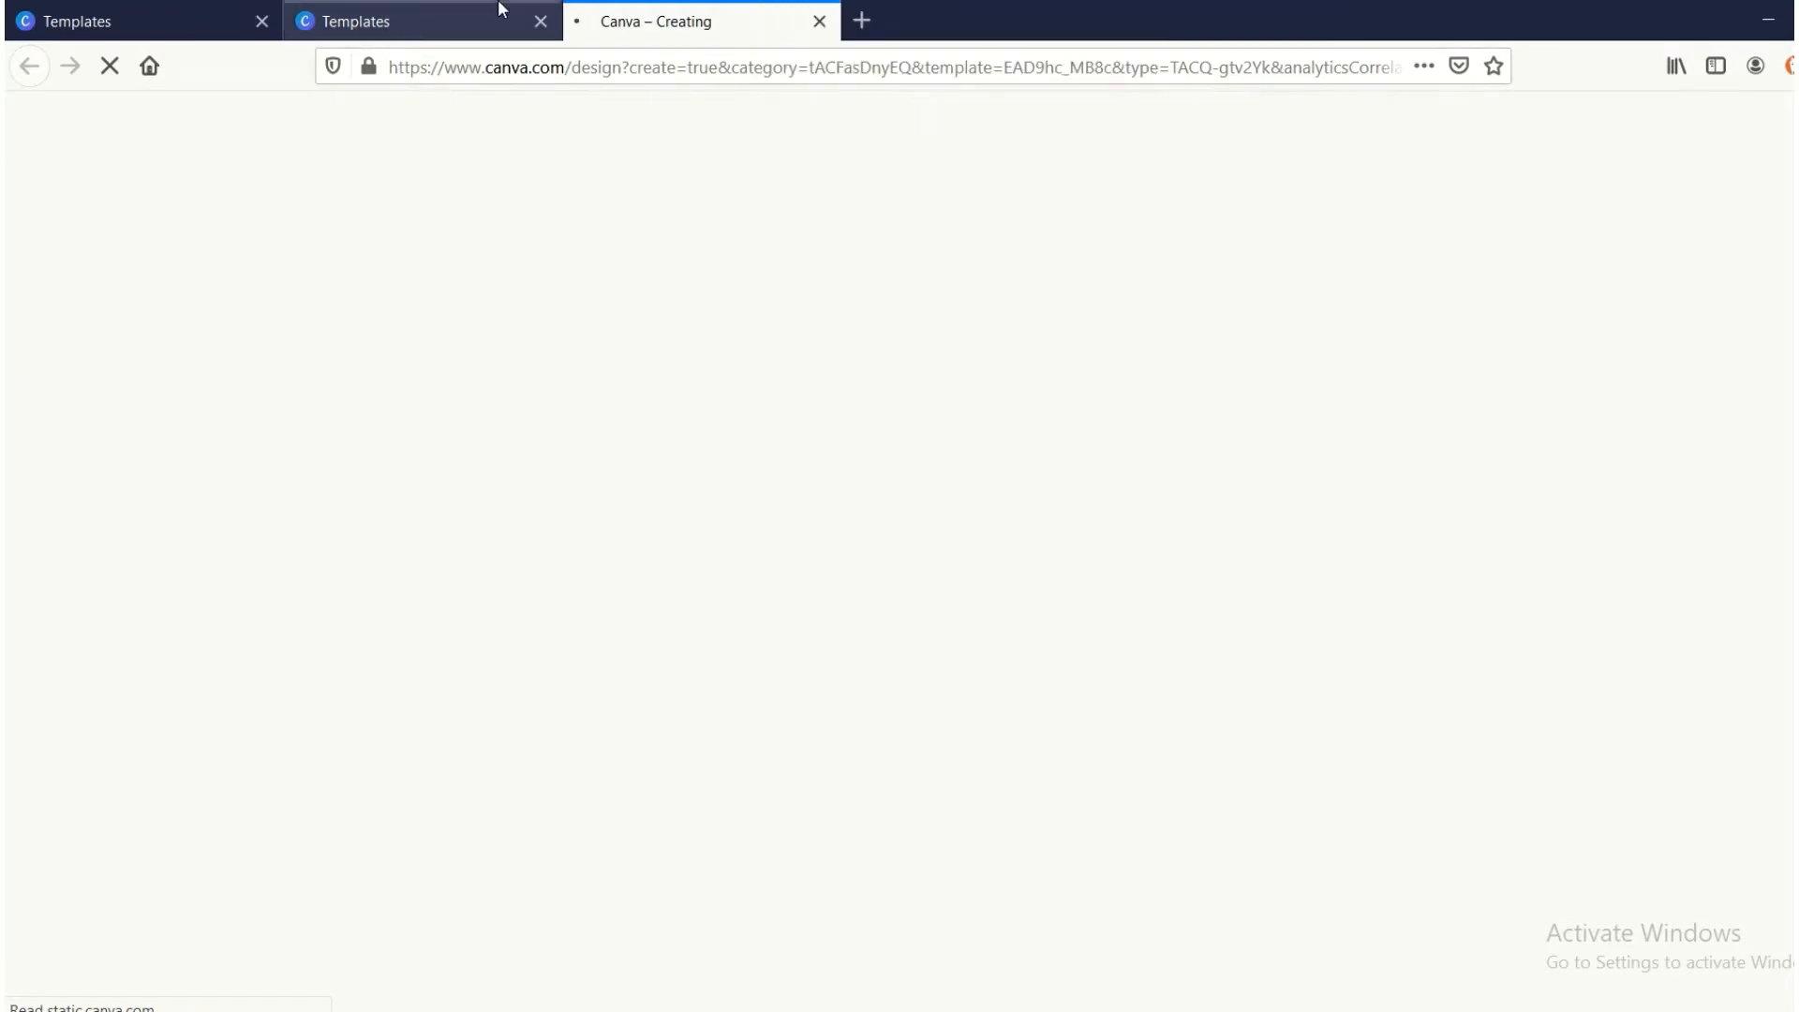
left_click(541, 23)
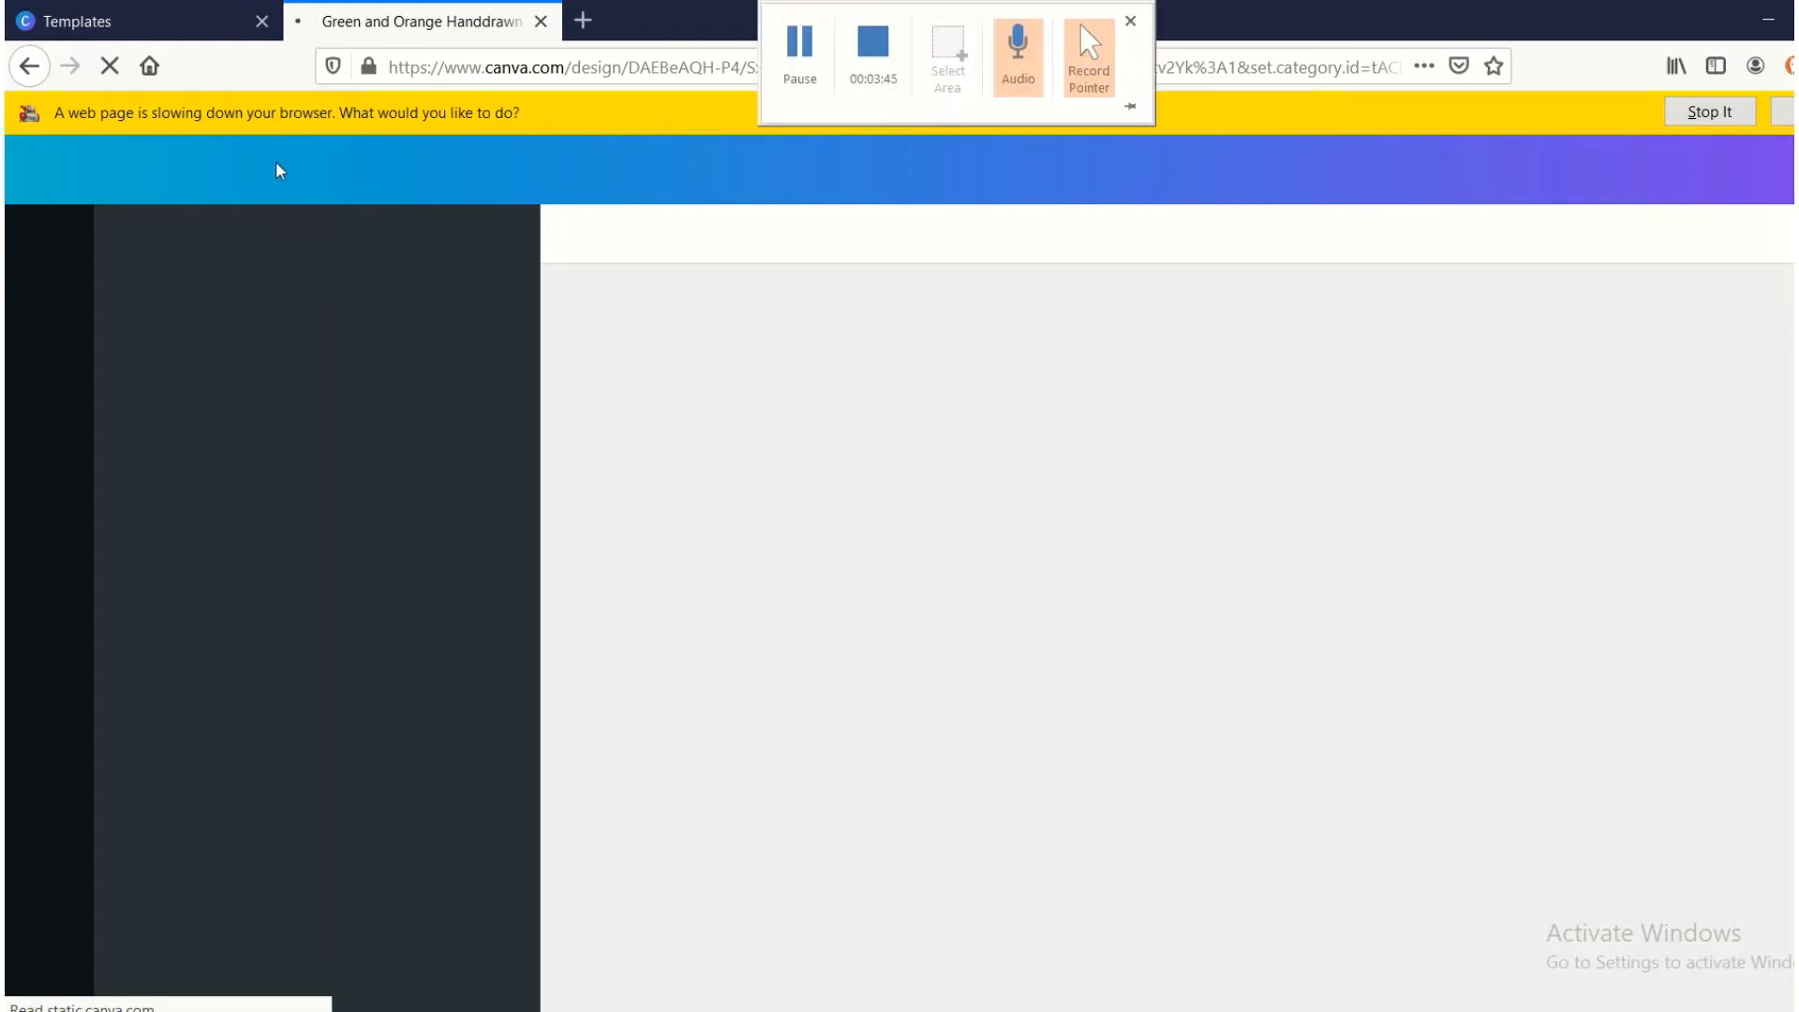
Stop the slow page script and replace the cover slide's SCIENCE CLASS title with "HOW TO CREATE A PRESENTATTATION IN CANVA".
left_click(1745, 109)
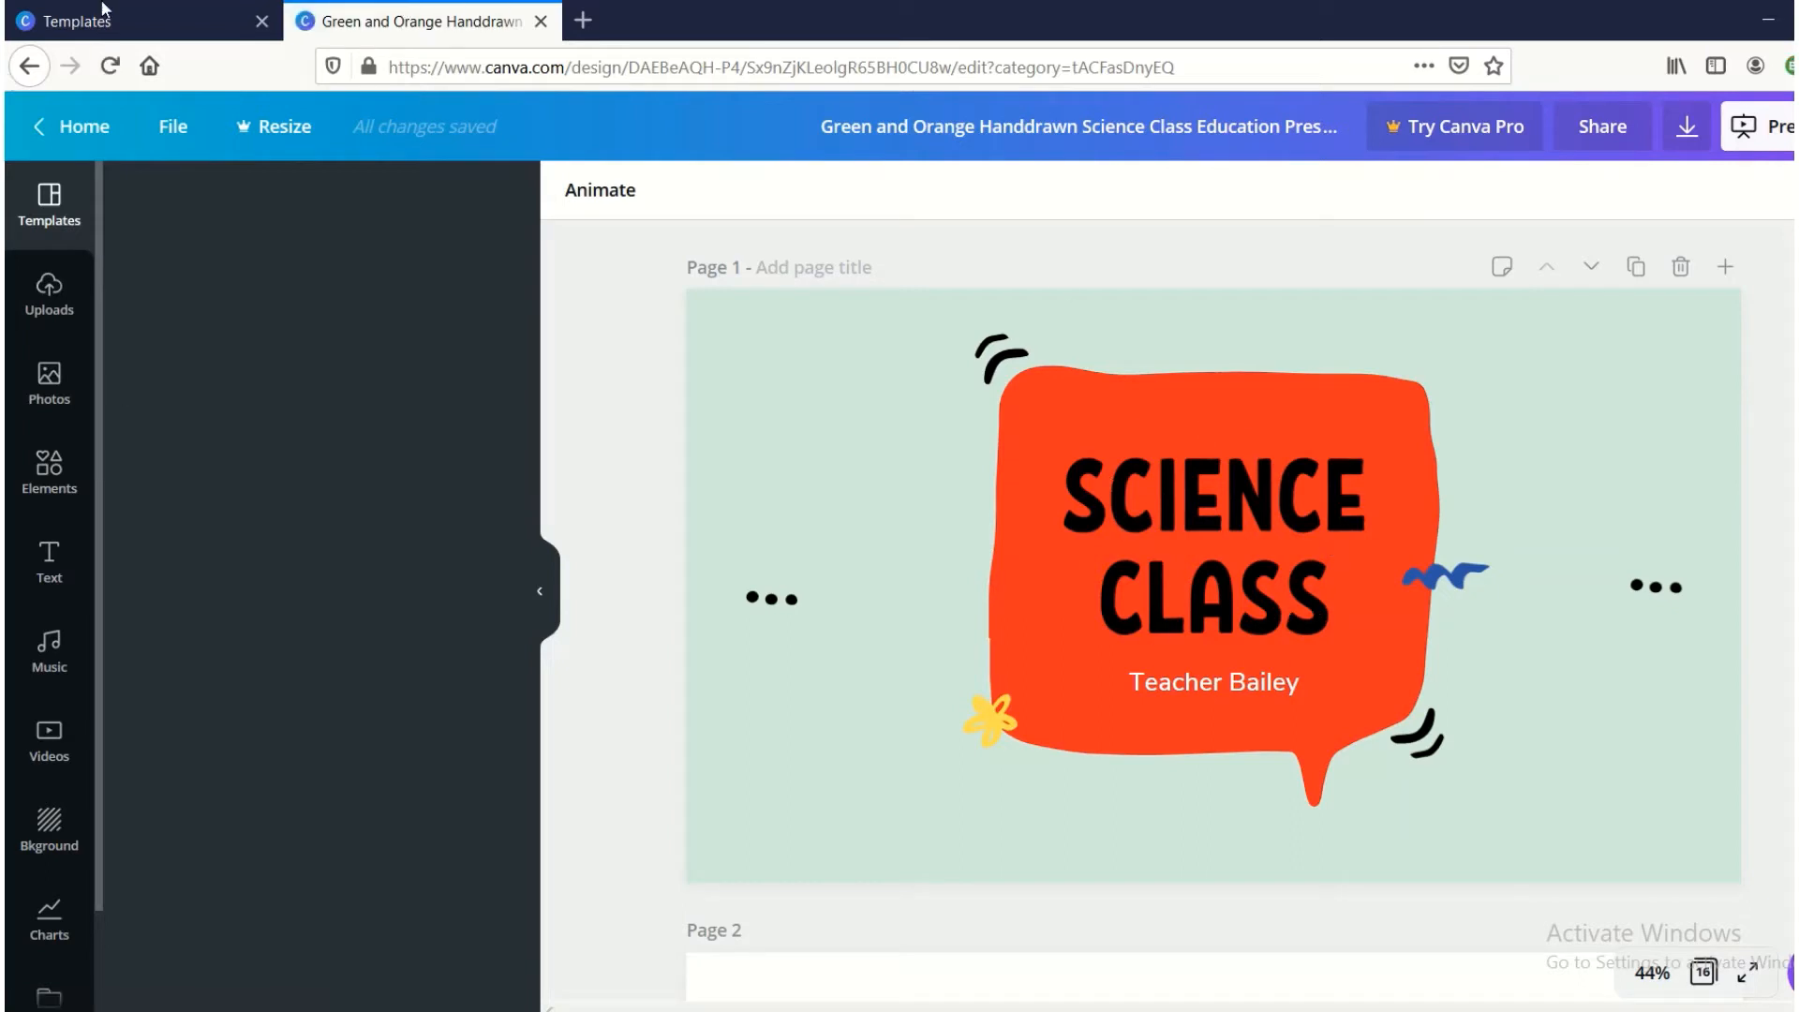
left_click(1266, 491)
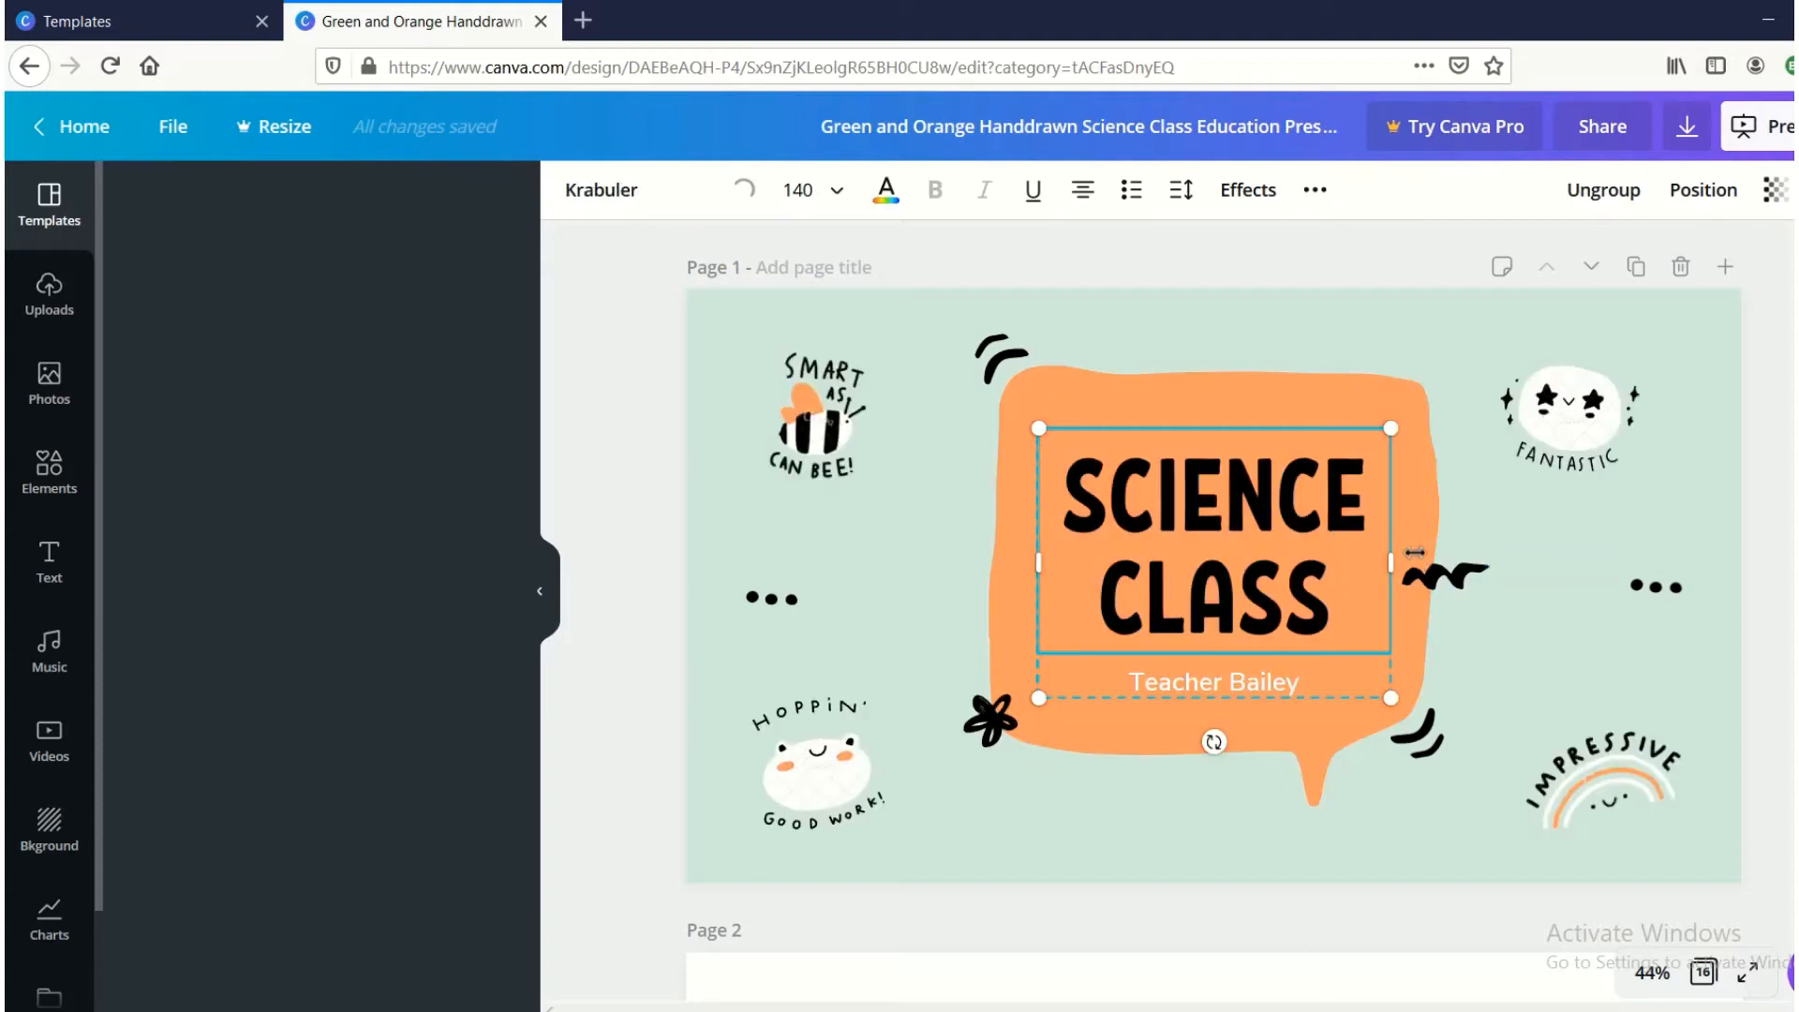
key("BackSpace")
key("BackSpace")
key("BackSpace")
key("BackSpace")
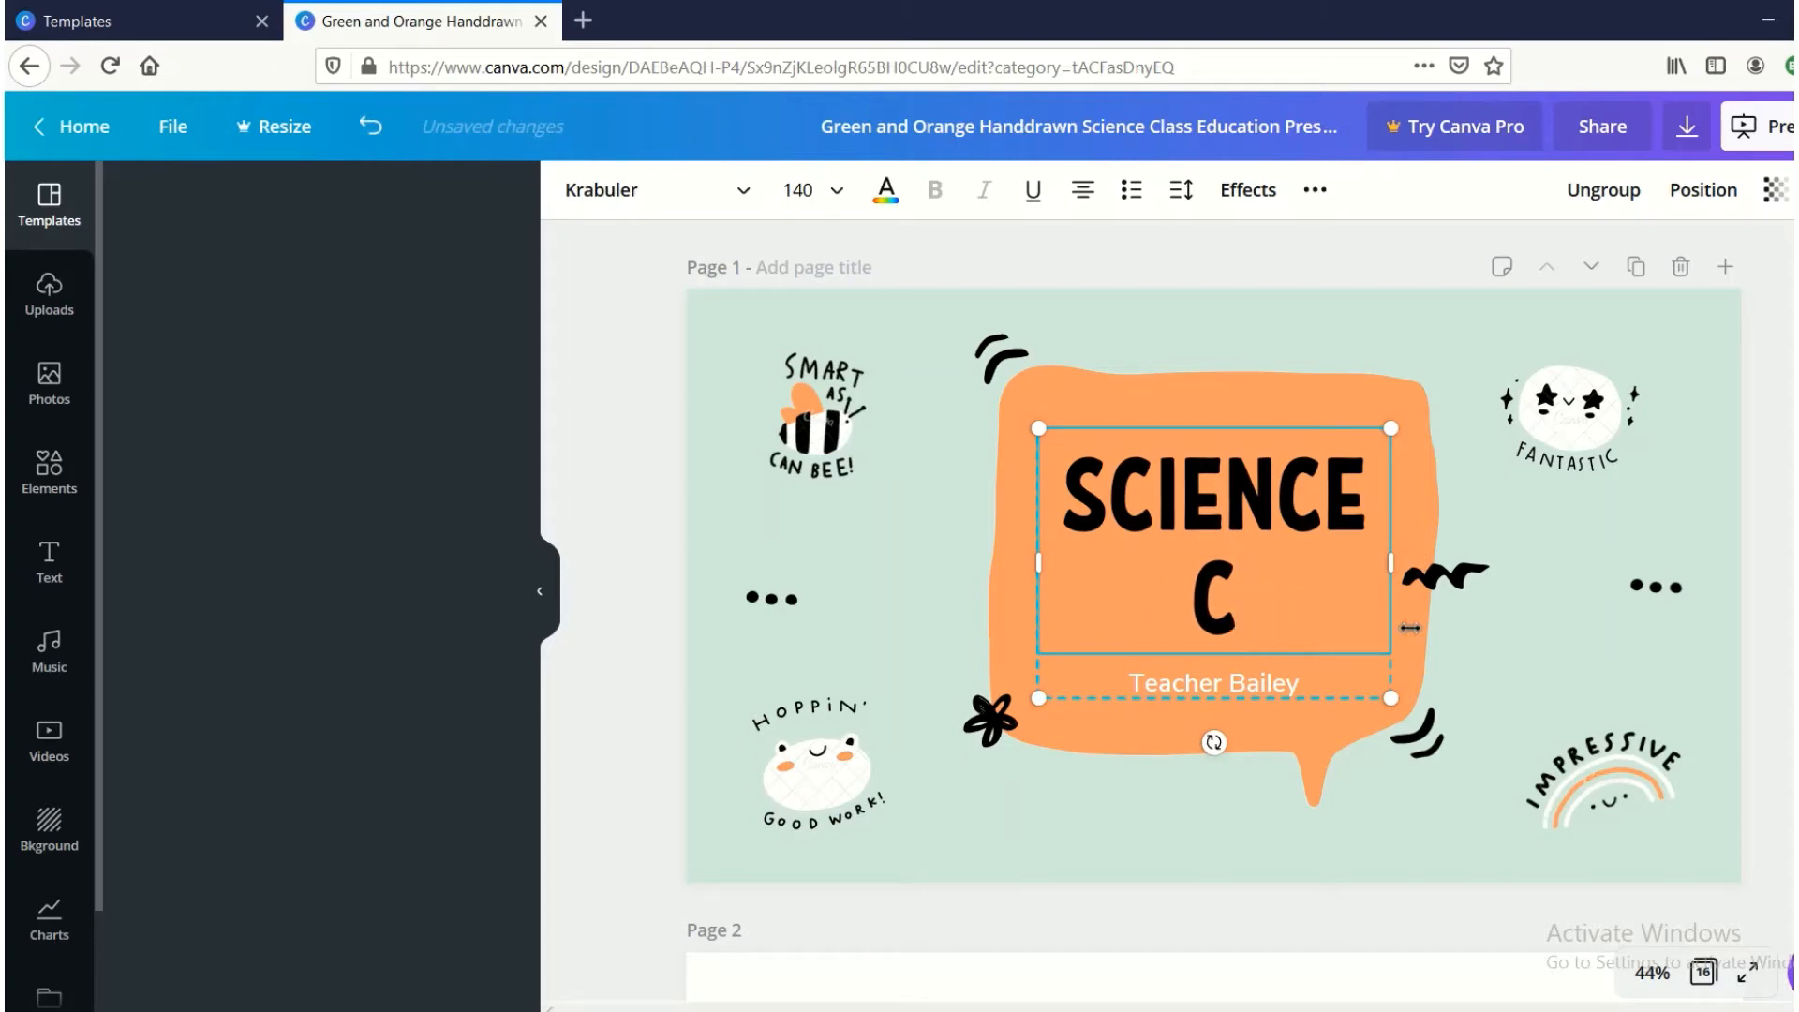
key("BackSpace")
key("BackSpace")
key("BackSpace")
key("BackSpace")
key("BackSpace")
key("BackSpace")
key("BackSpace")
key("BackSpace")
key("BackSpace")
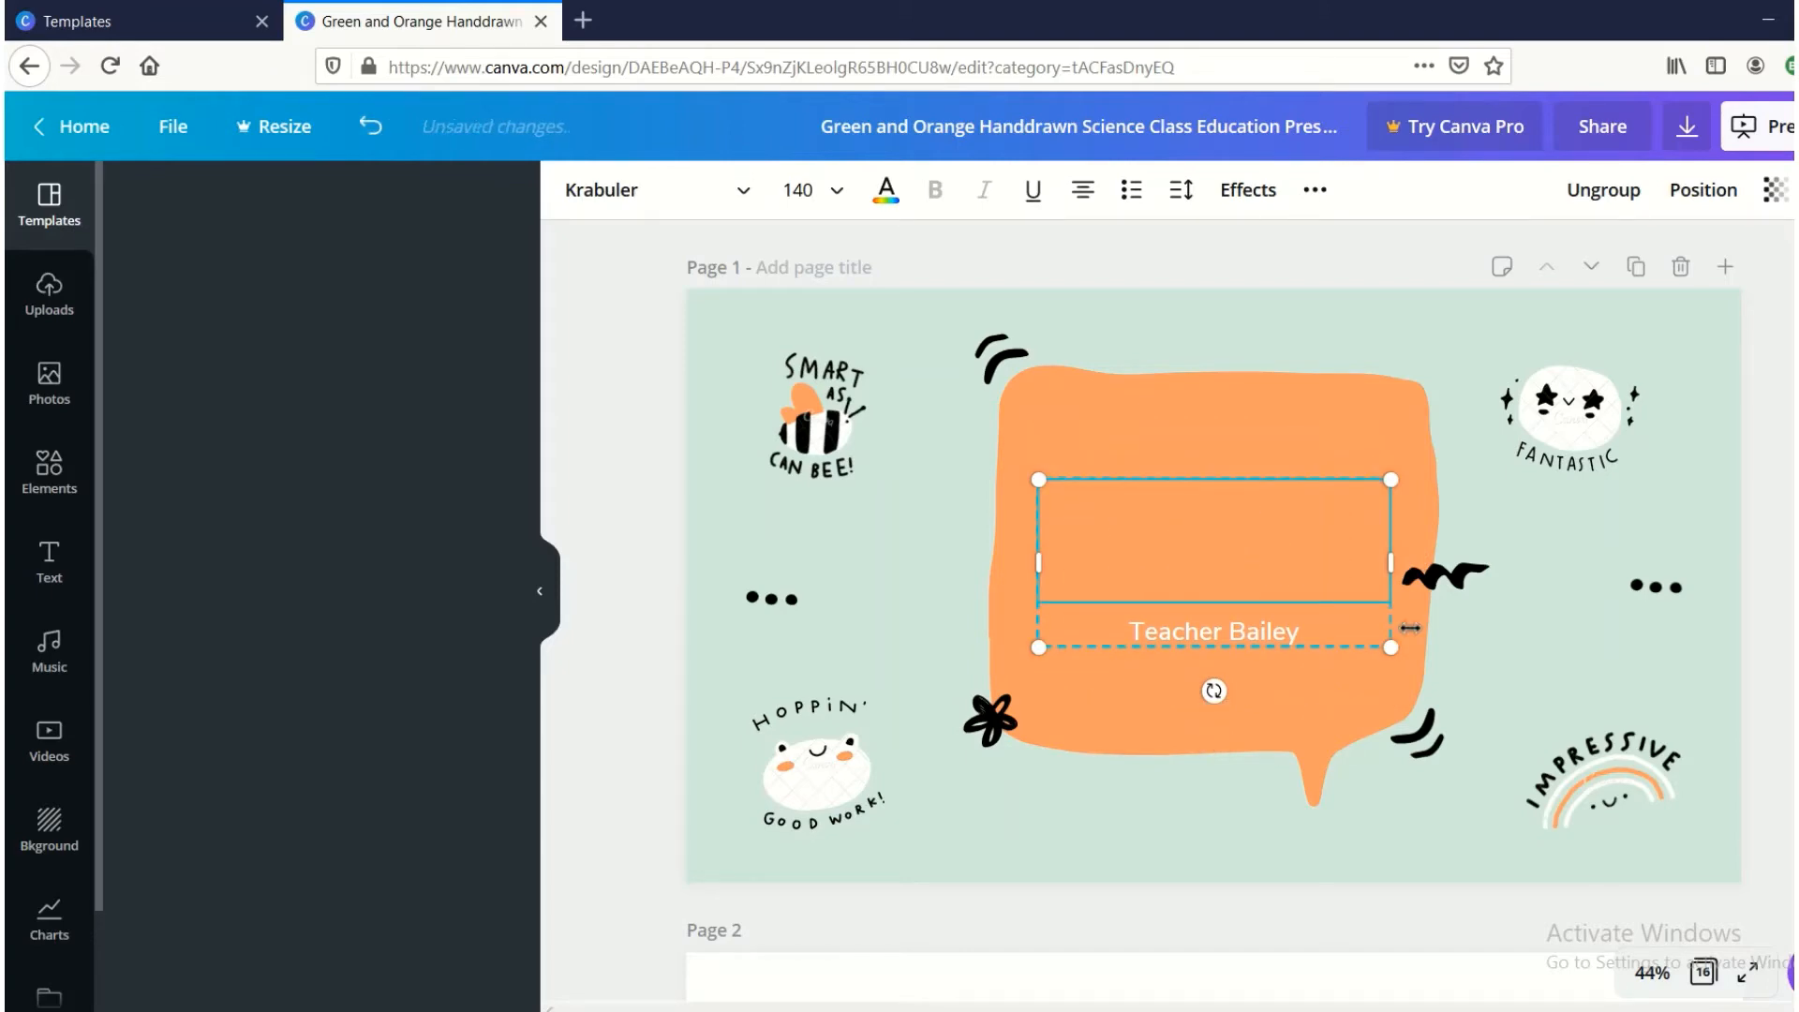
key("Caps_Lock")
key("Caps_Lock")
type("HOW TO")
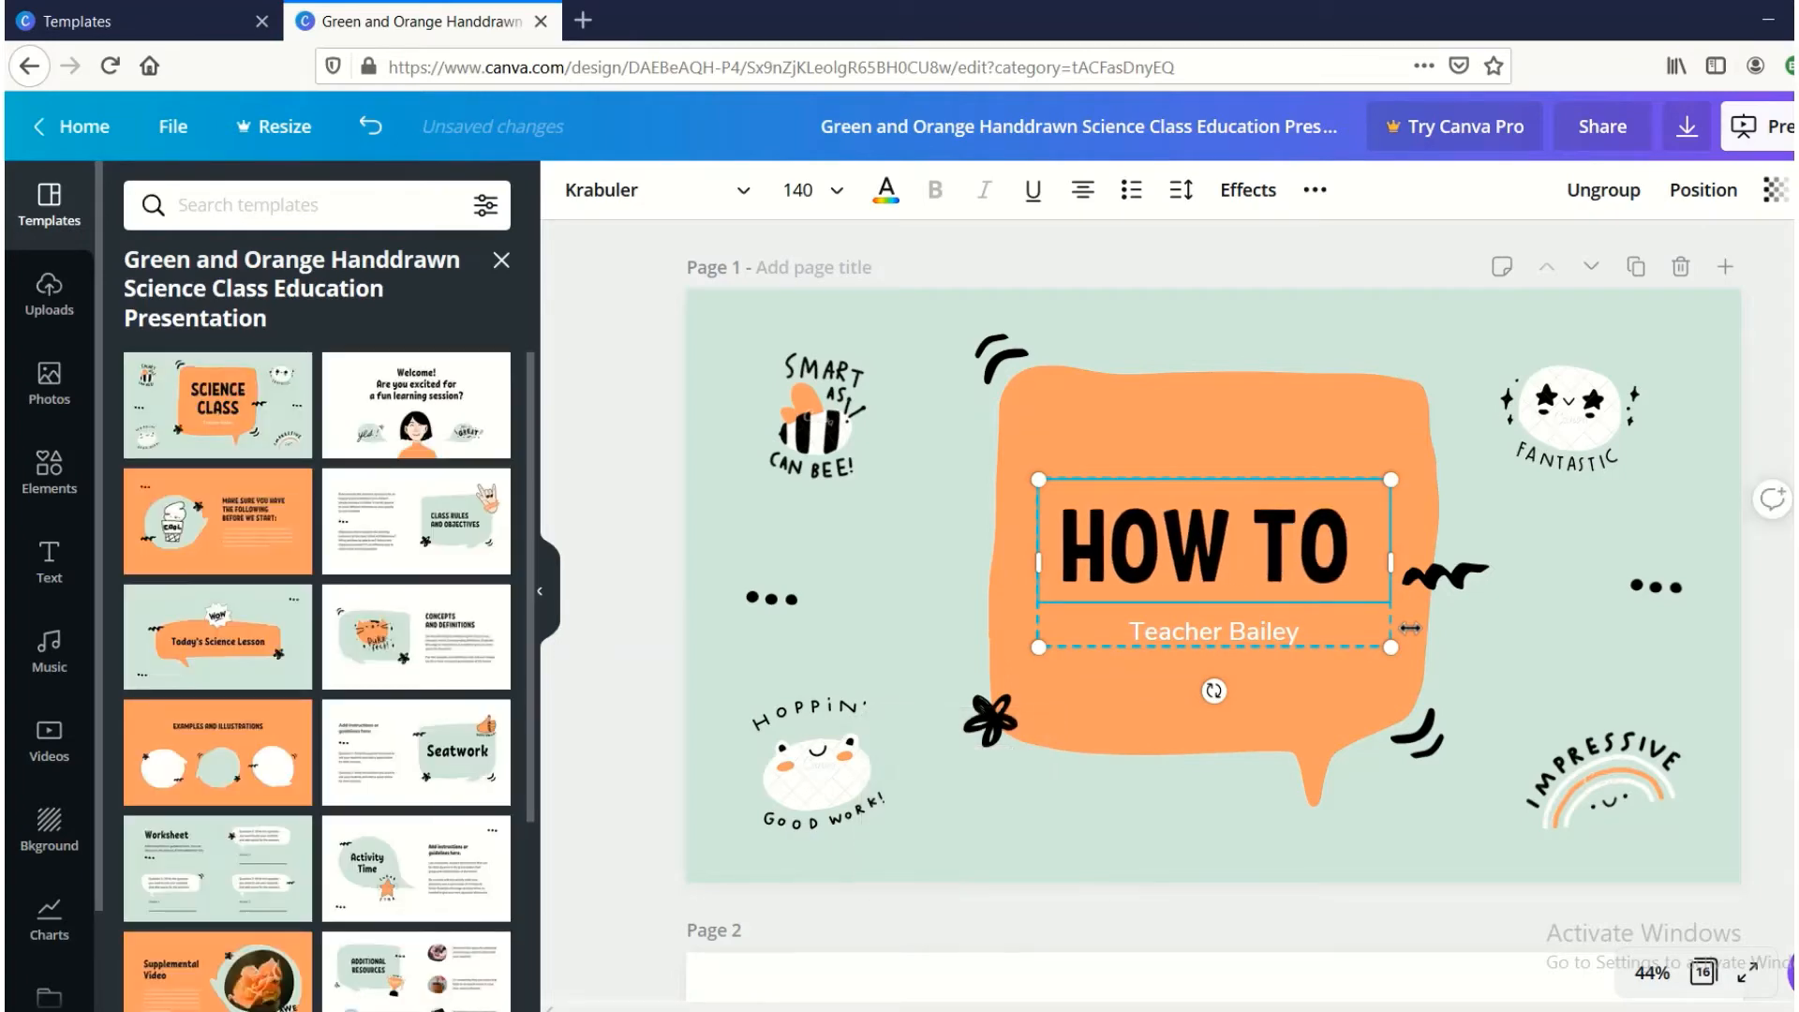
type(" CREATE A")
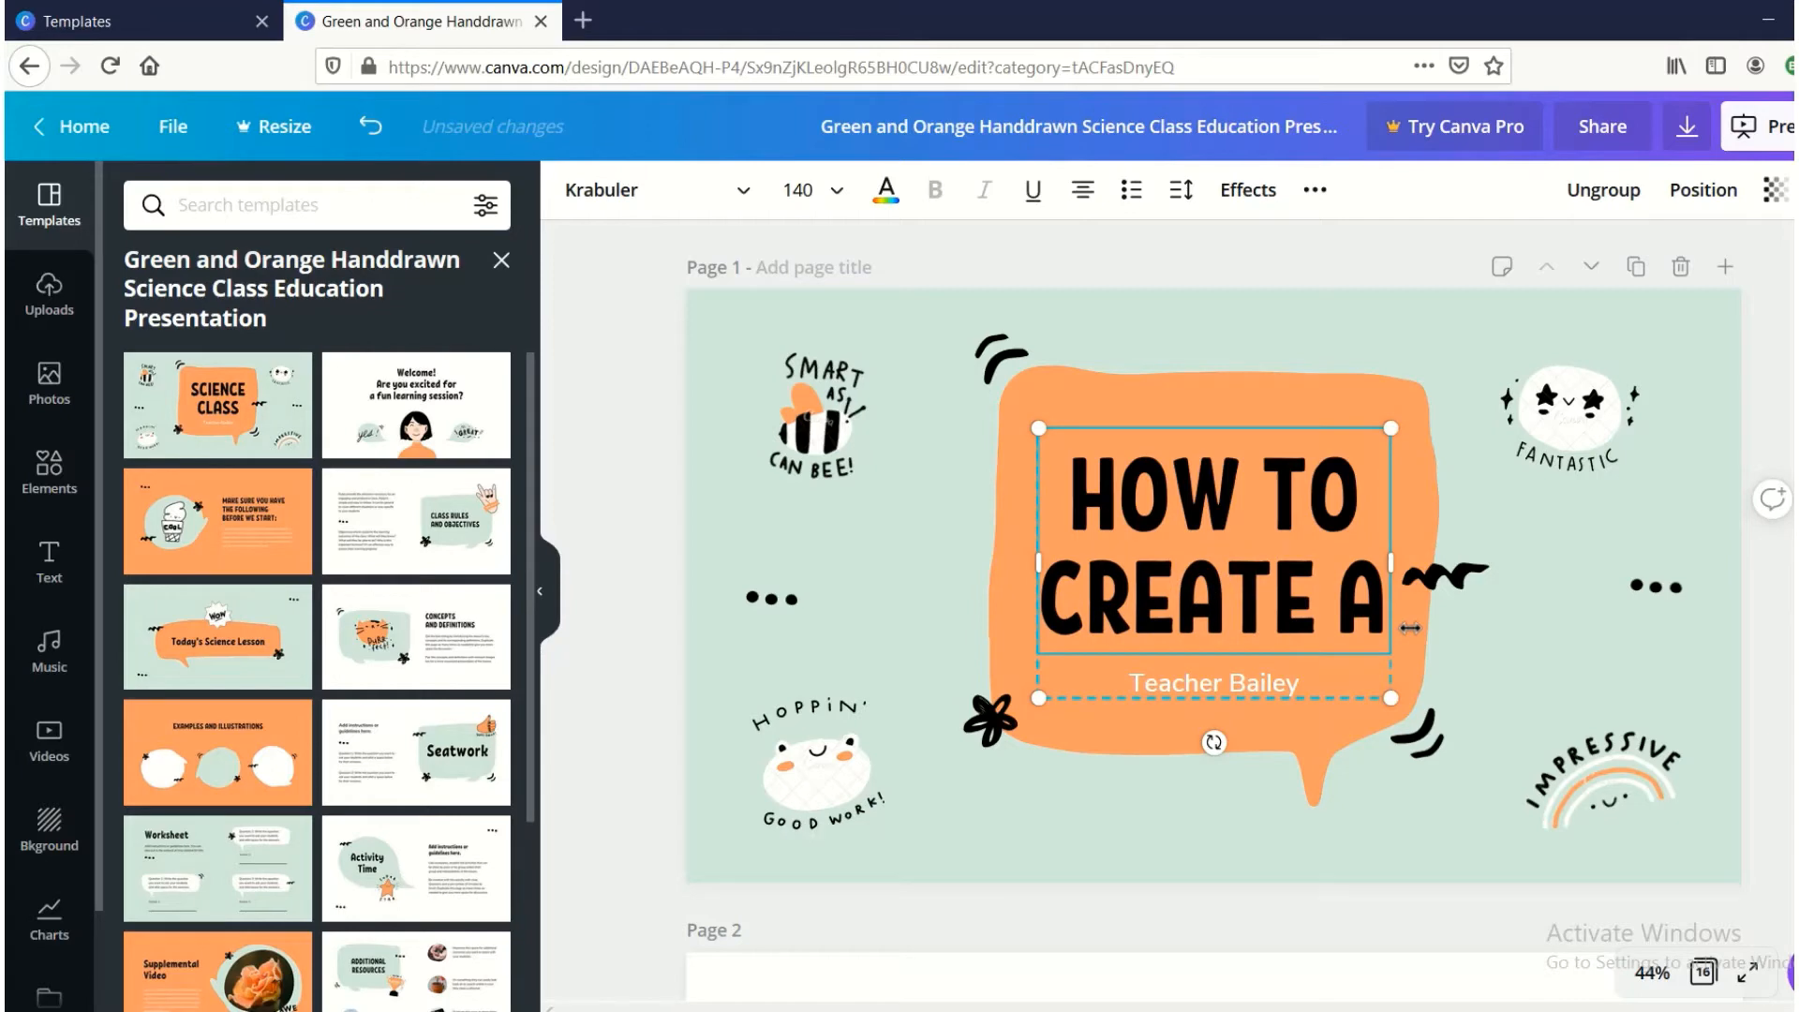
type(" PRESEN")
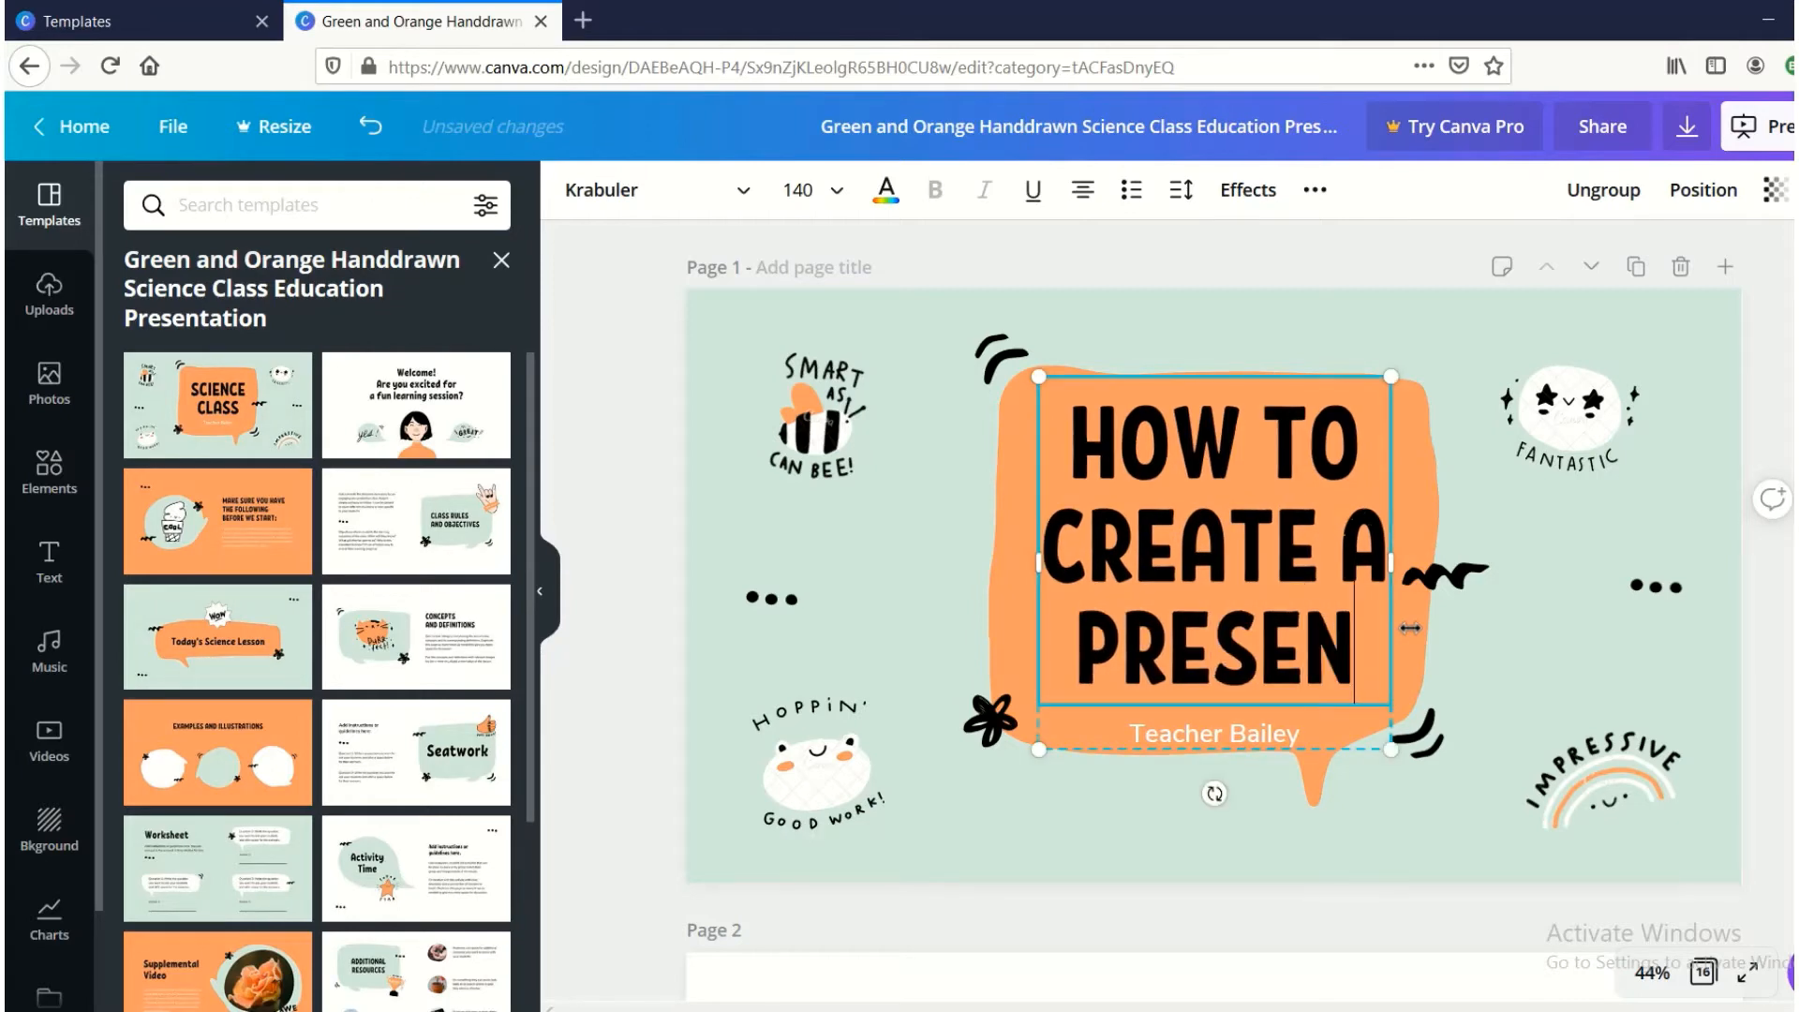
type("T ATTAT")
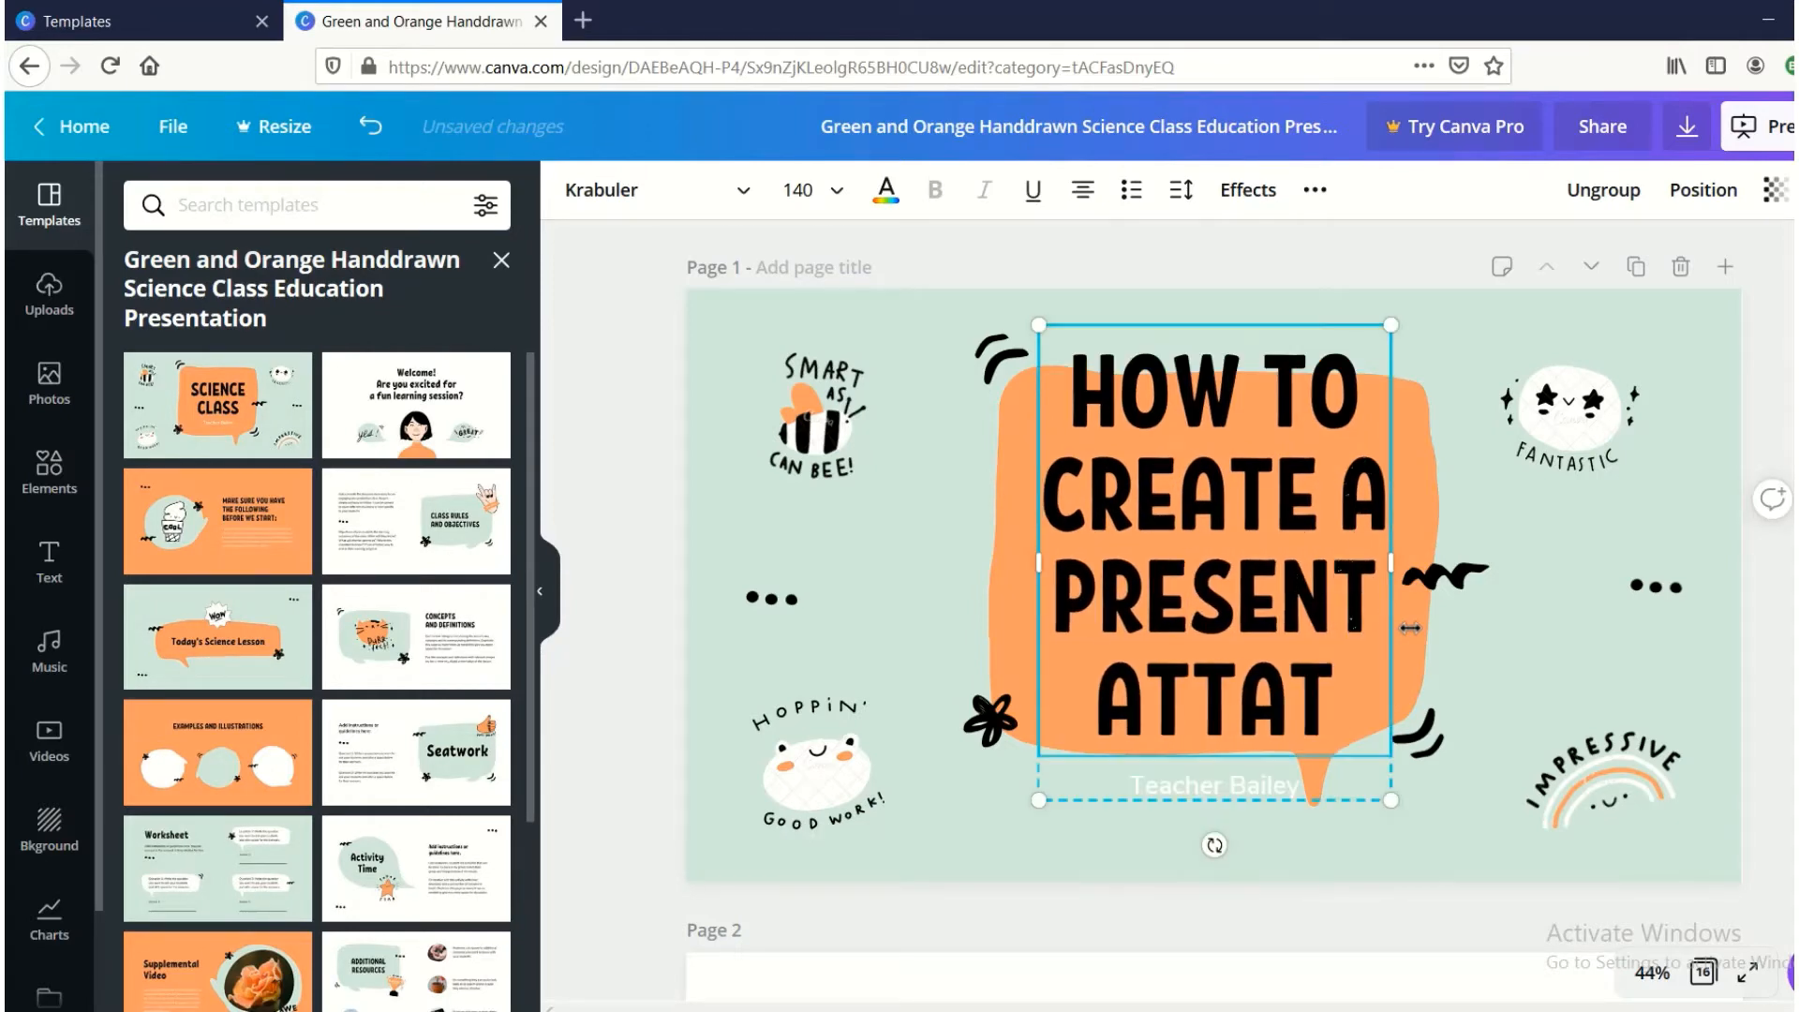
type("ION IN CANC")
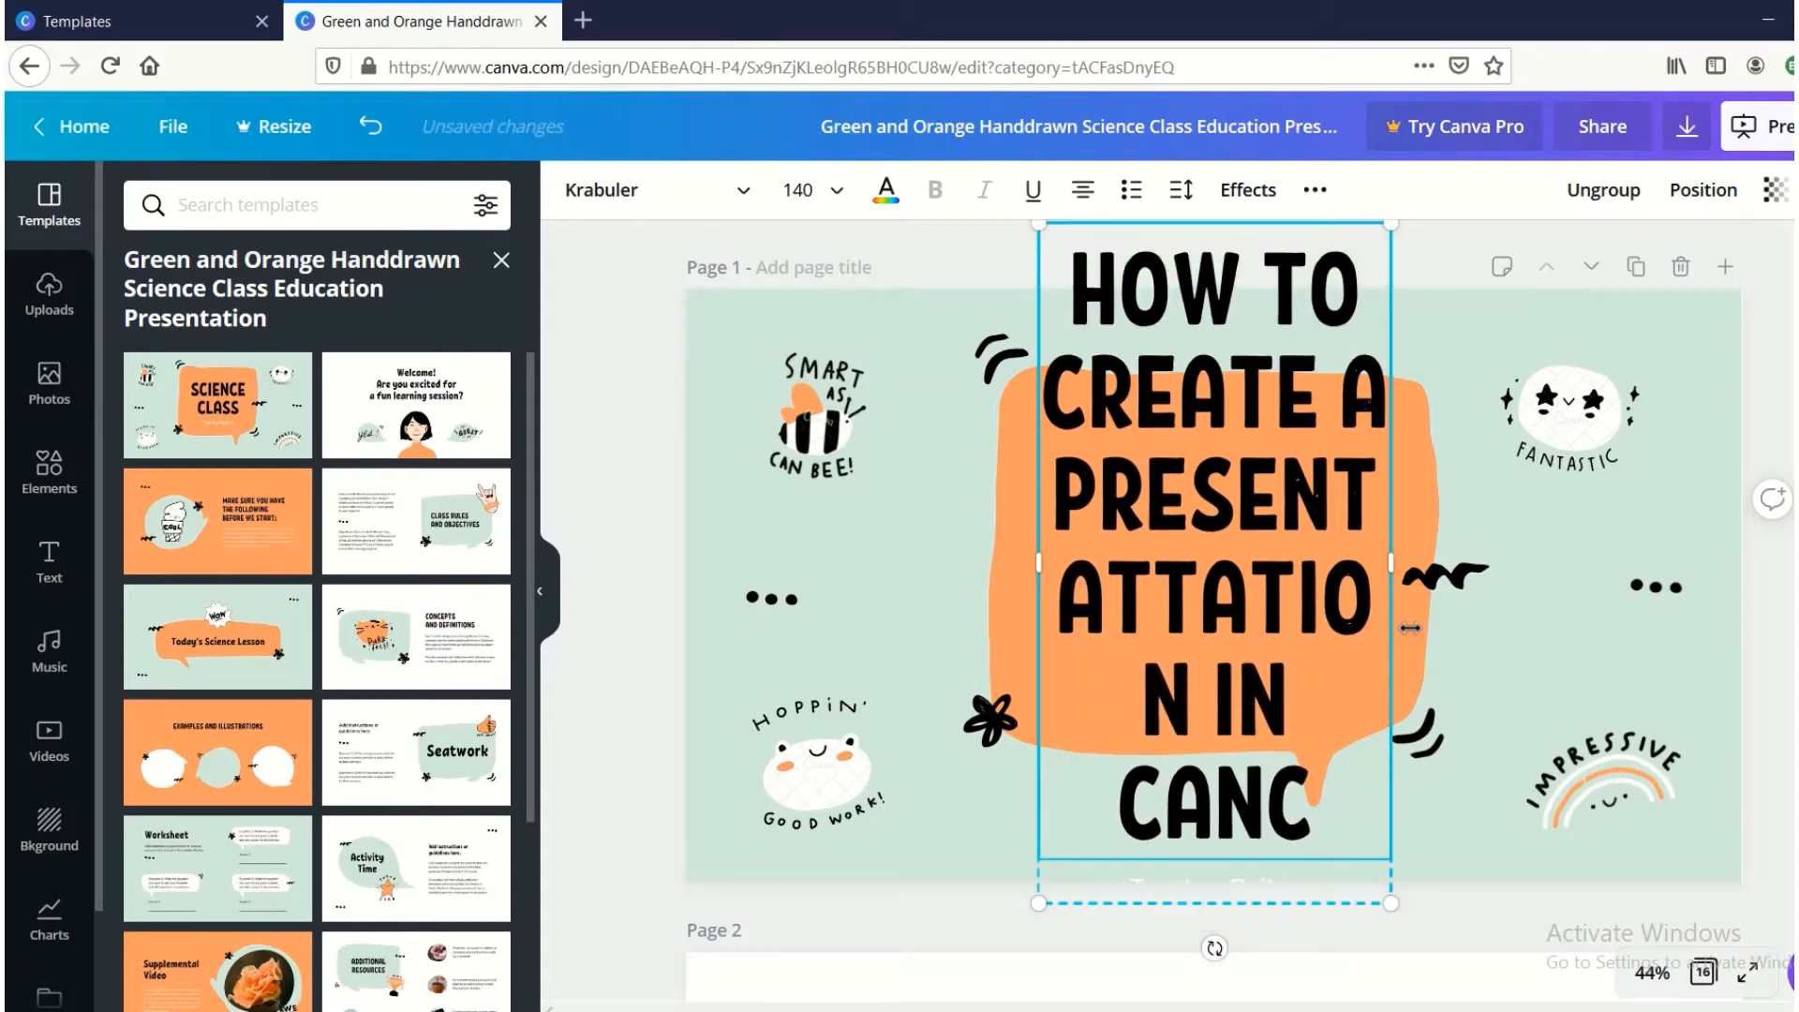
key("BackSpace")
type("VA")
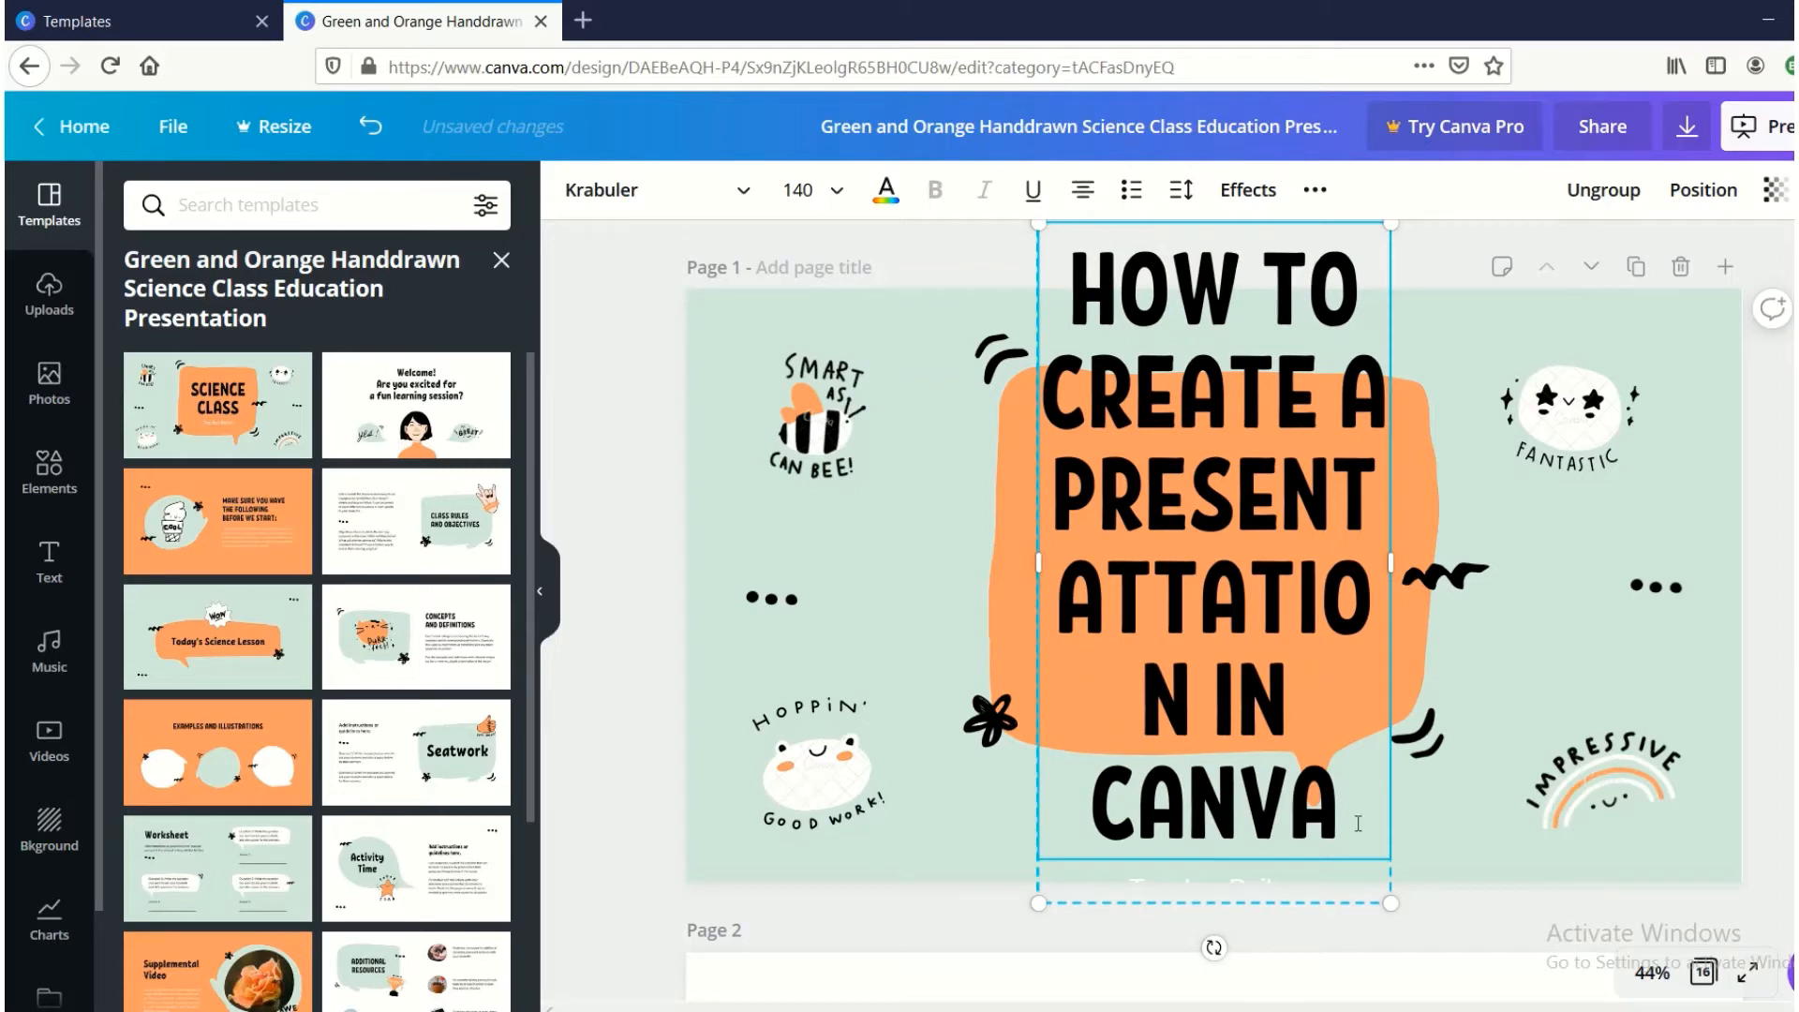
Shrink and narrow the cover slide's text group, and set the title's font size to 16.
left_click_drag(1391, 799, 1378, 671)
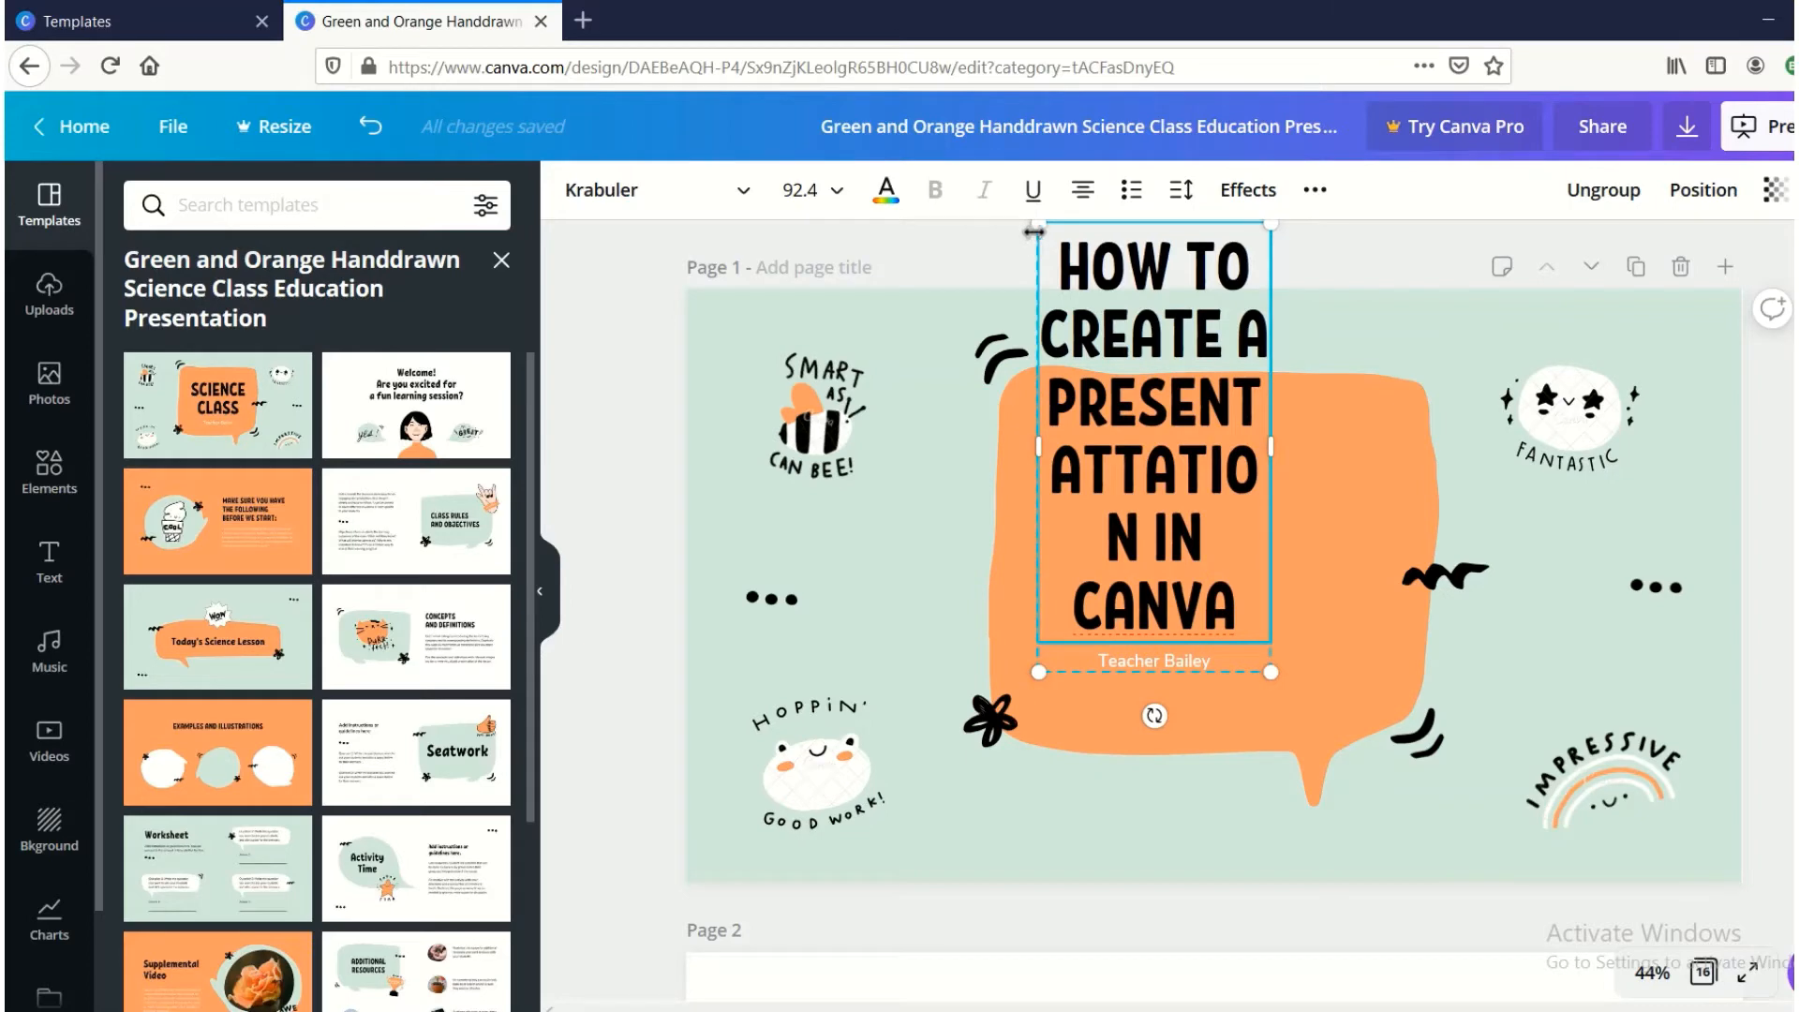
left_click_drag(1039, 447, 1052, 447)
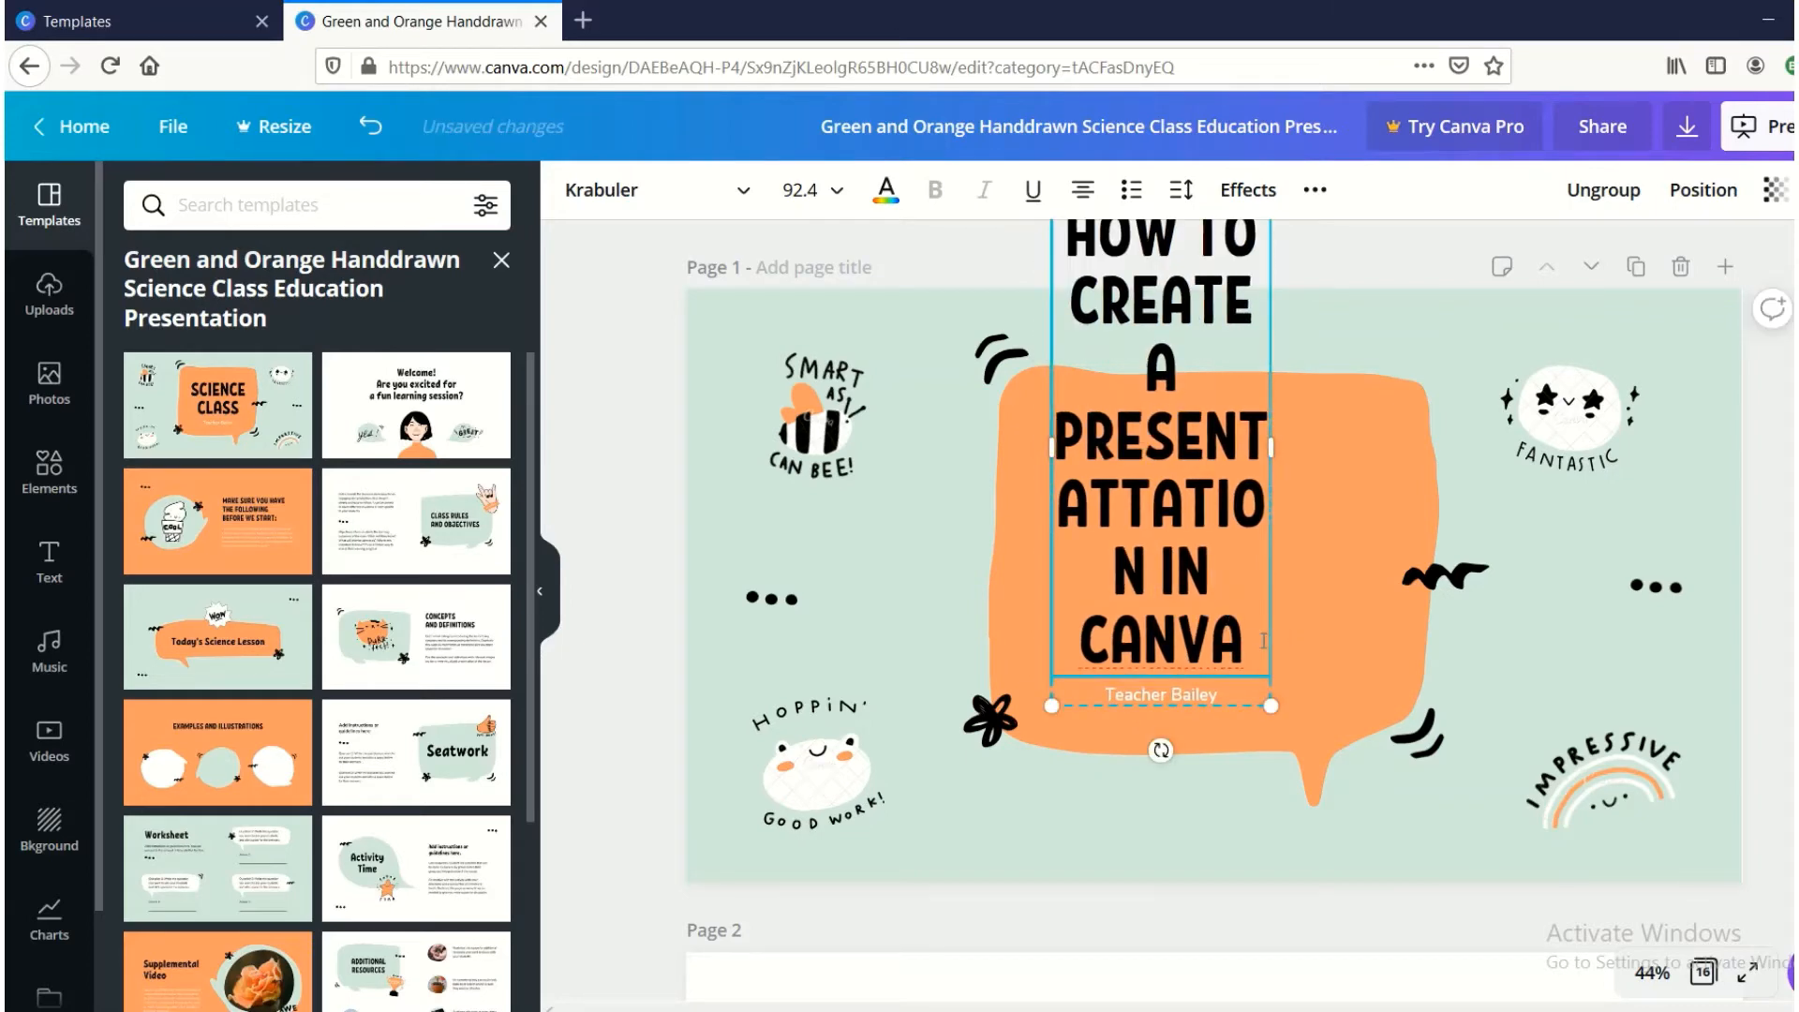
left_click_drag(1251, 646, 1104, 177)
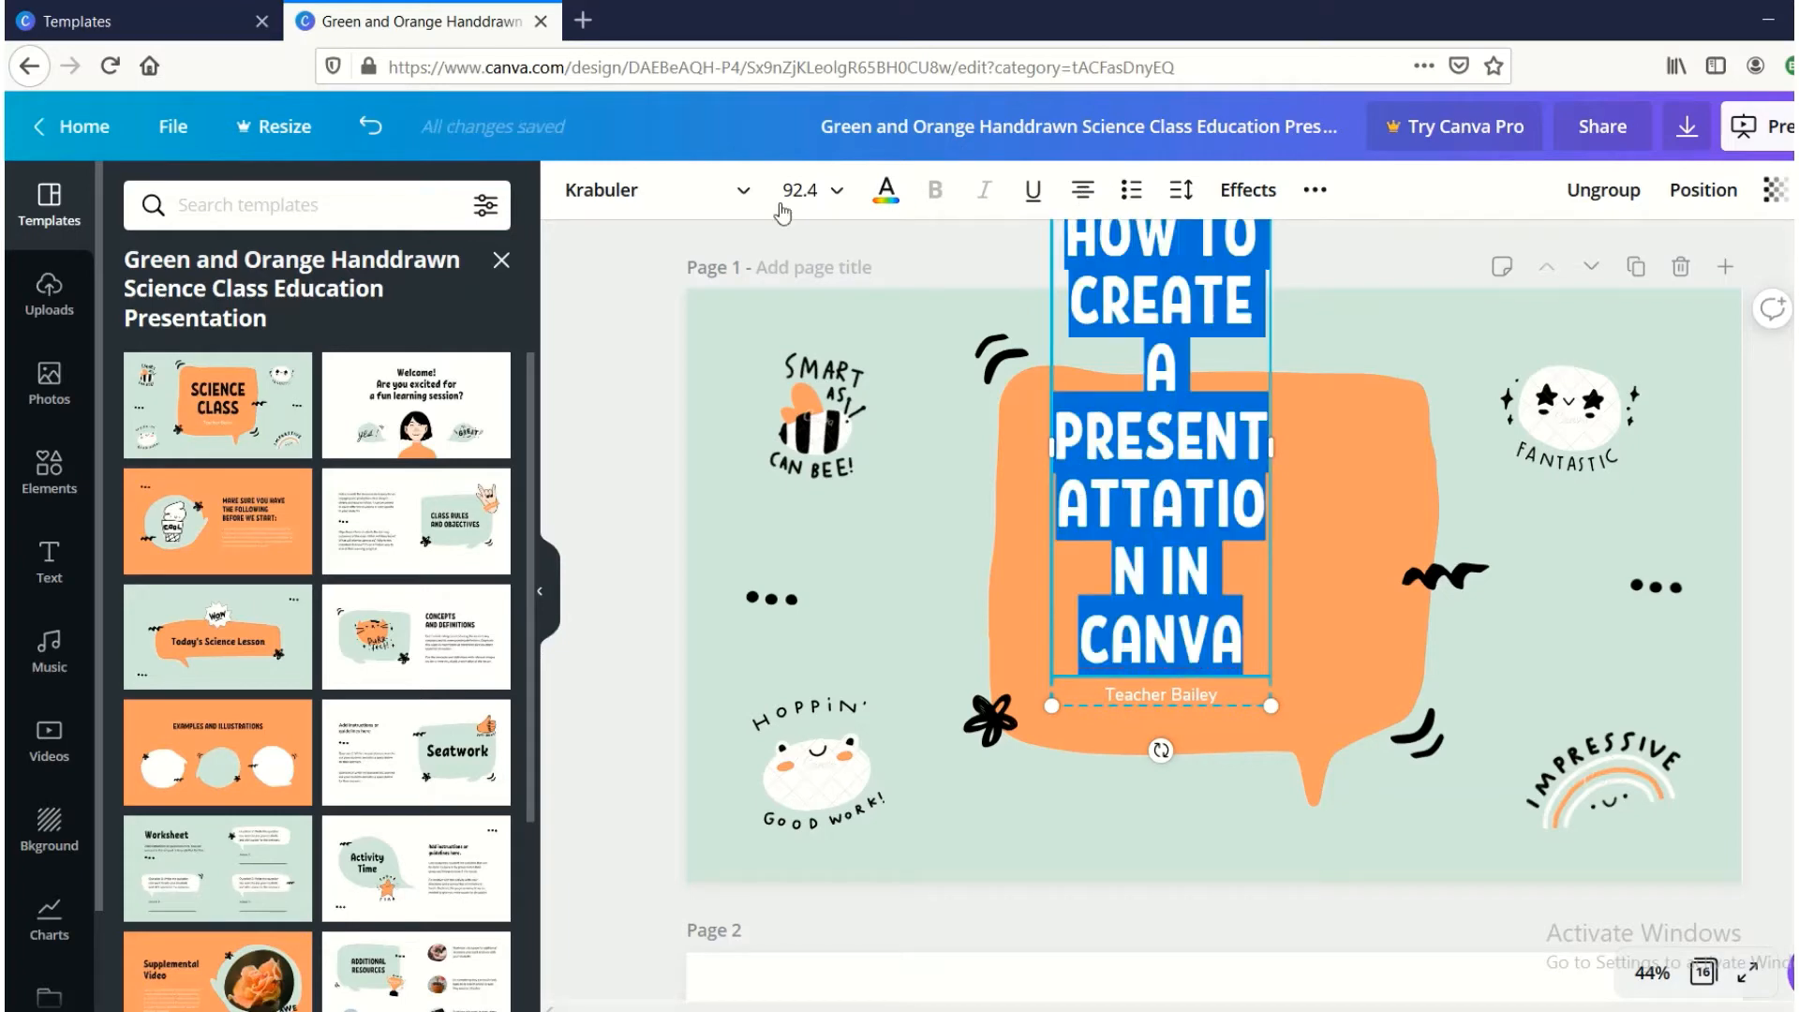
left_click(825, 191)
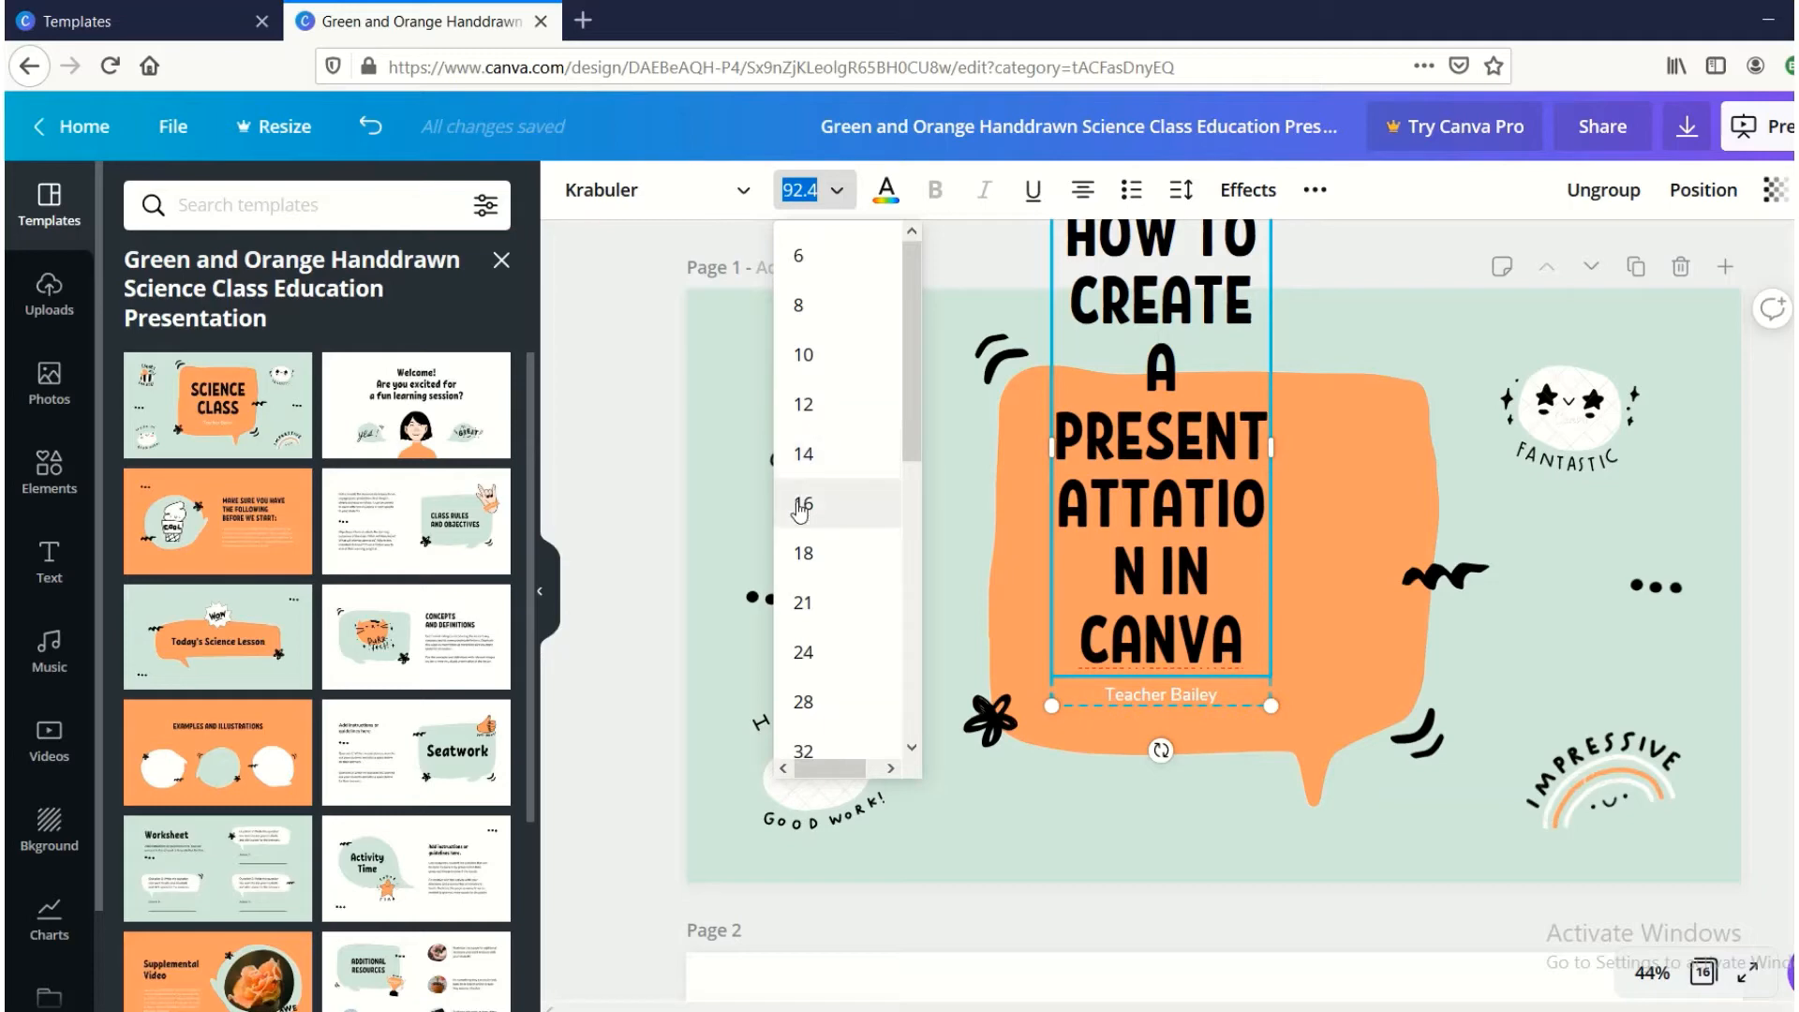
left_click(849, 504)
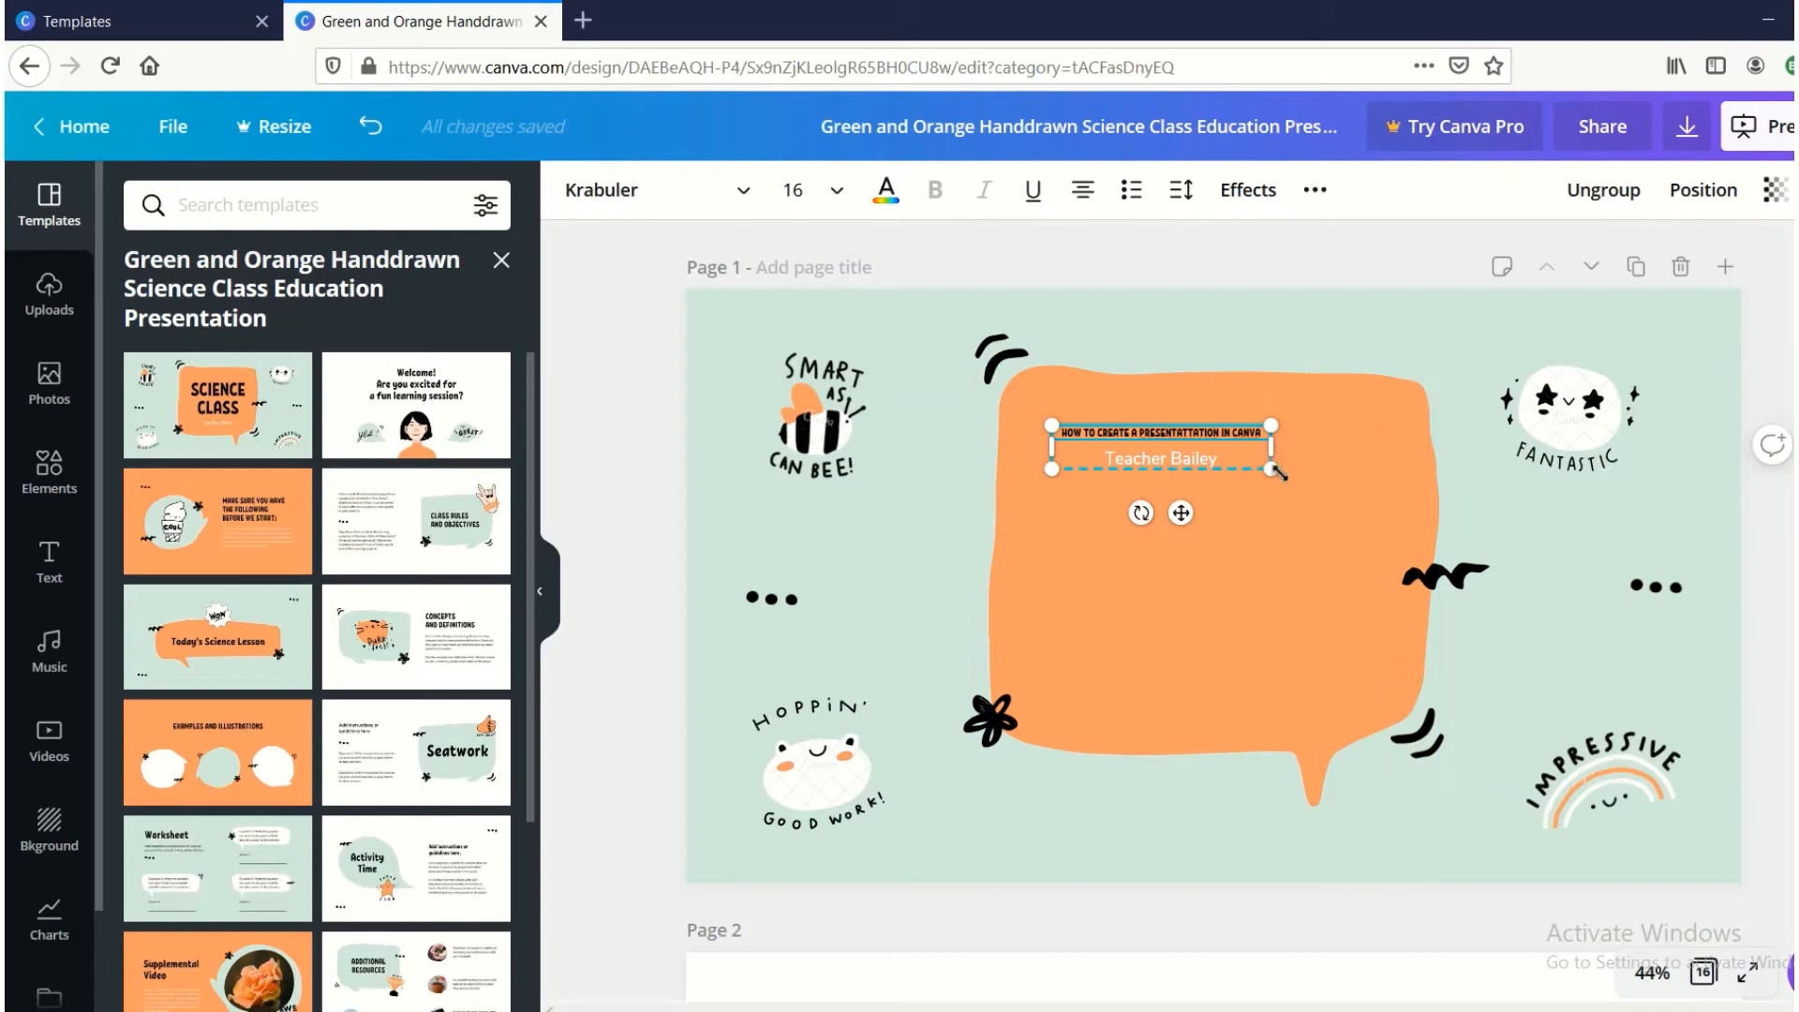
Enlarge the cover slide's text group proportionally and set the title's font size to 36.
left_click_drag(1272, 468, 1369, 488)
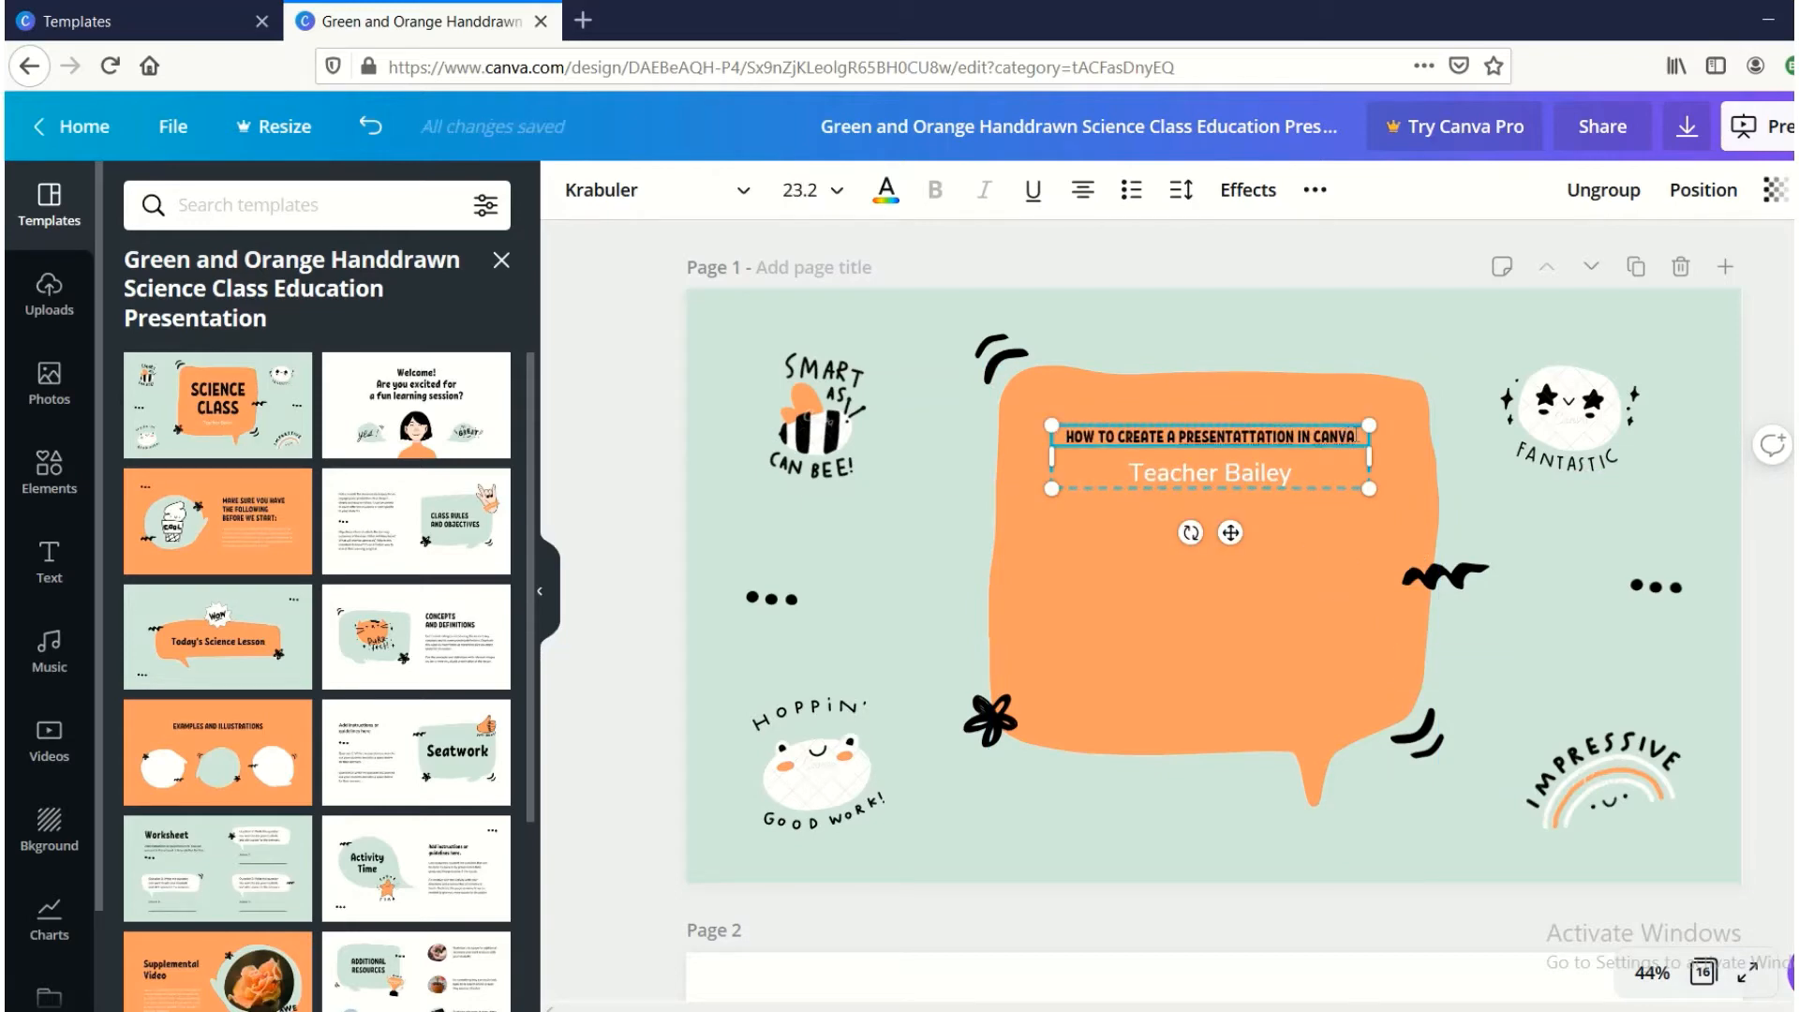
double_click(1119, 439)
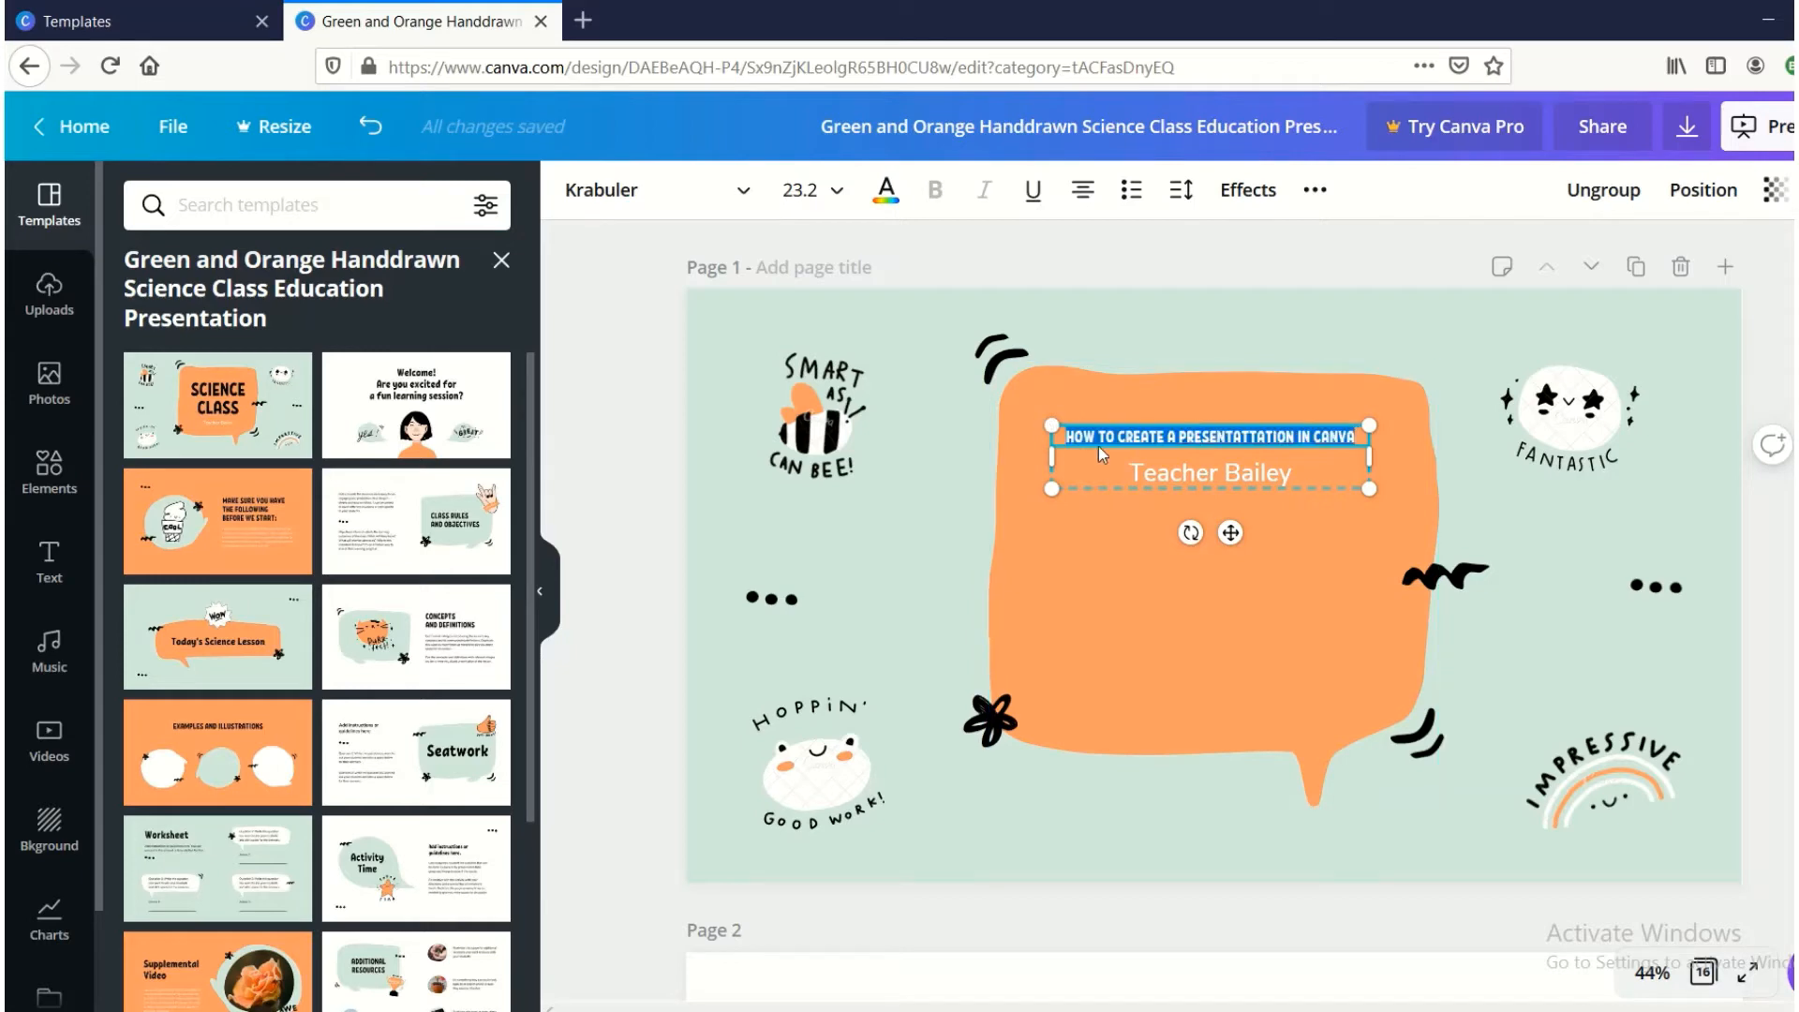
left_click(802, 191)
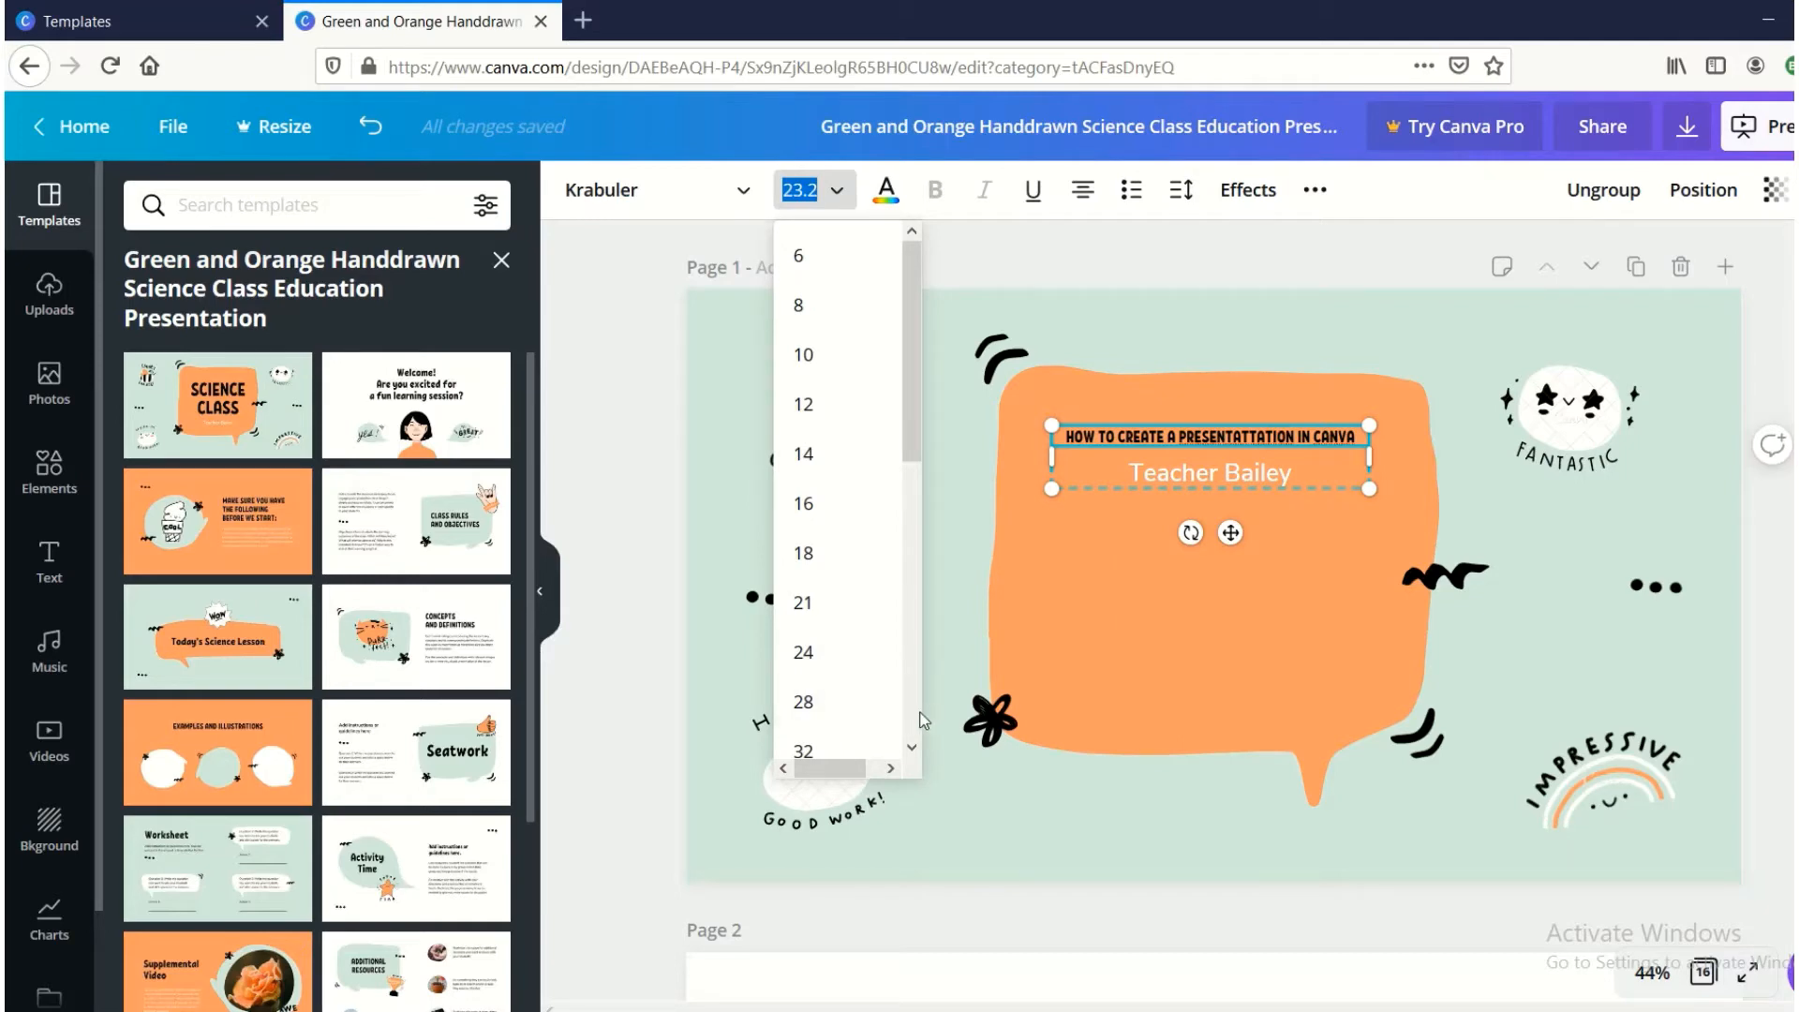
scroll(872, 674, "down", 5)
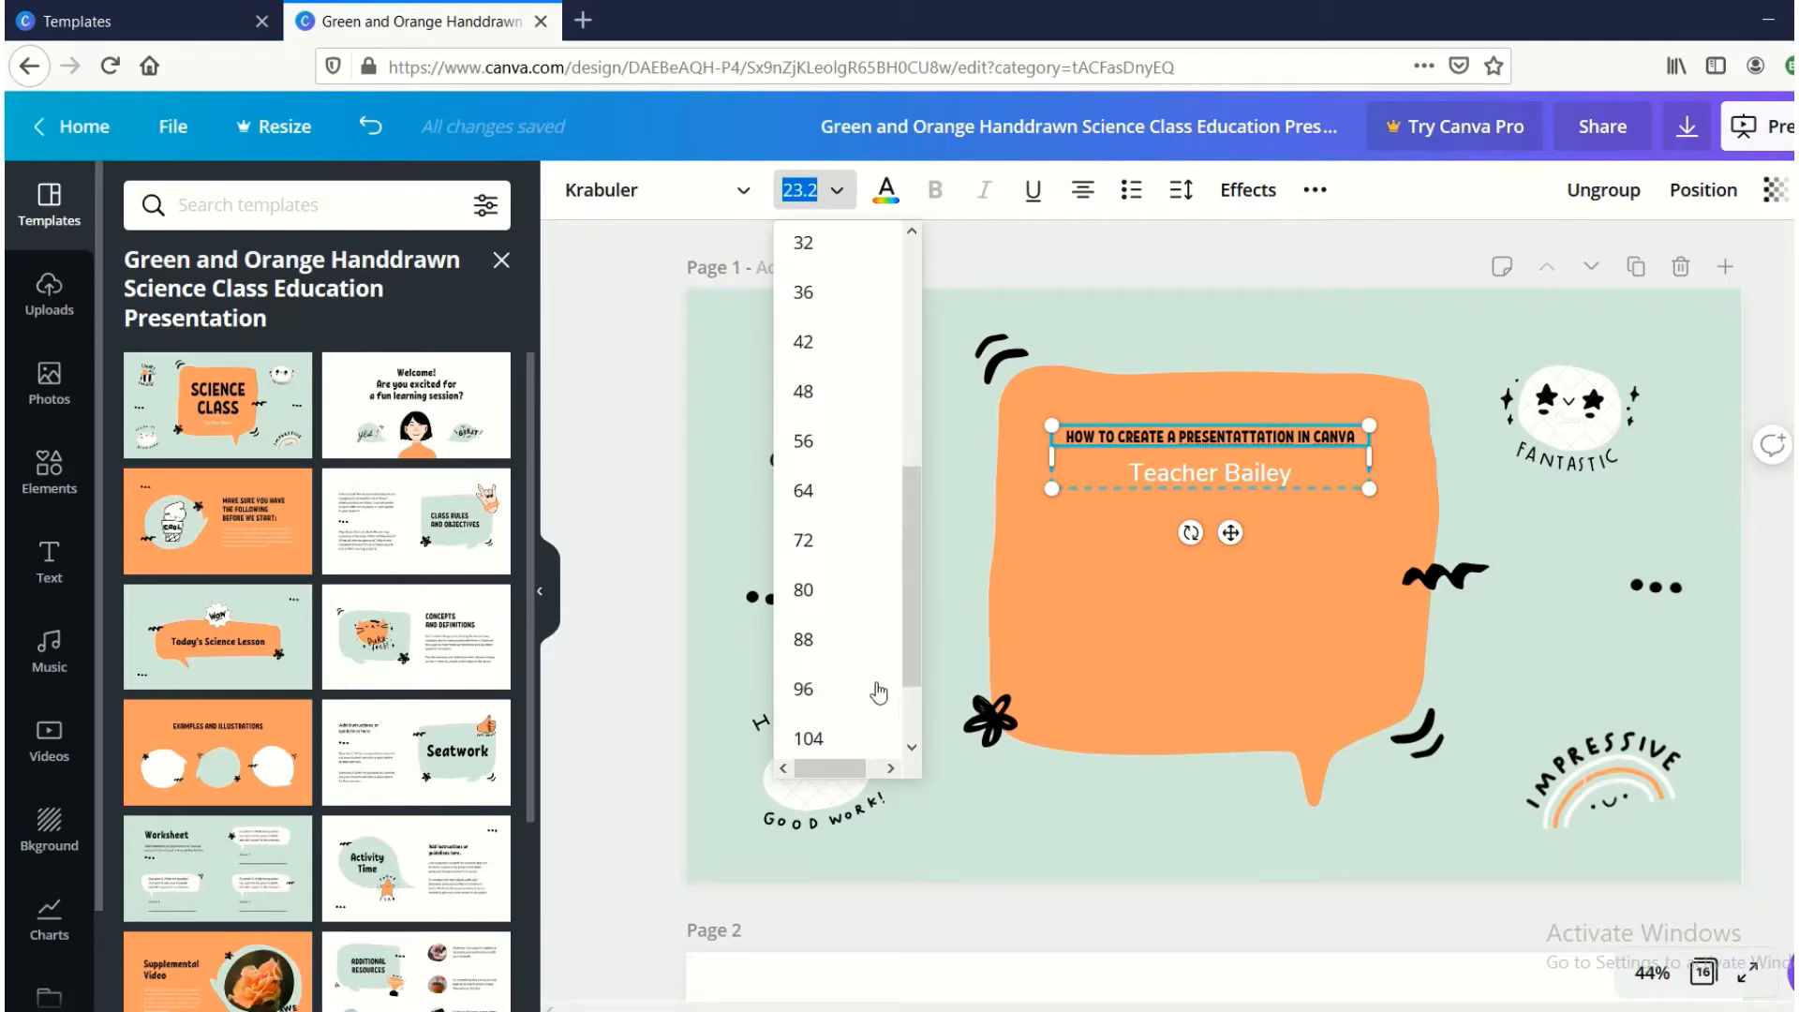
left_click(808, 294)
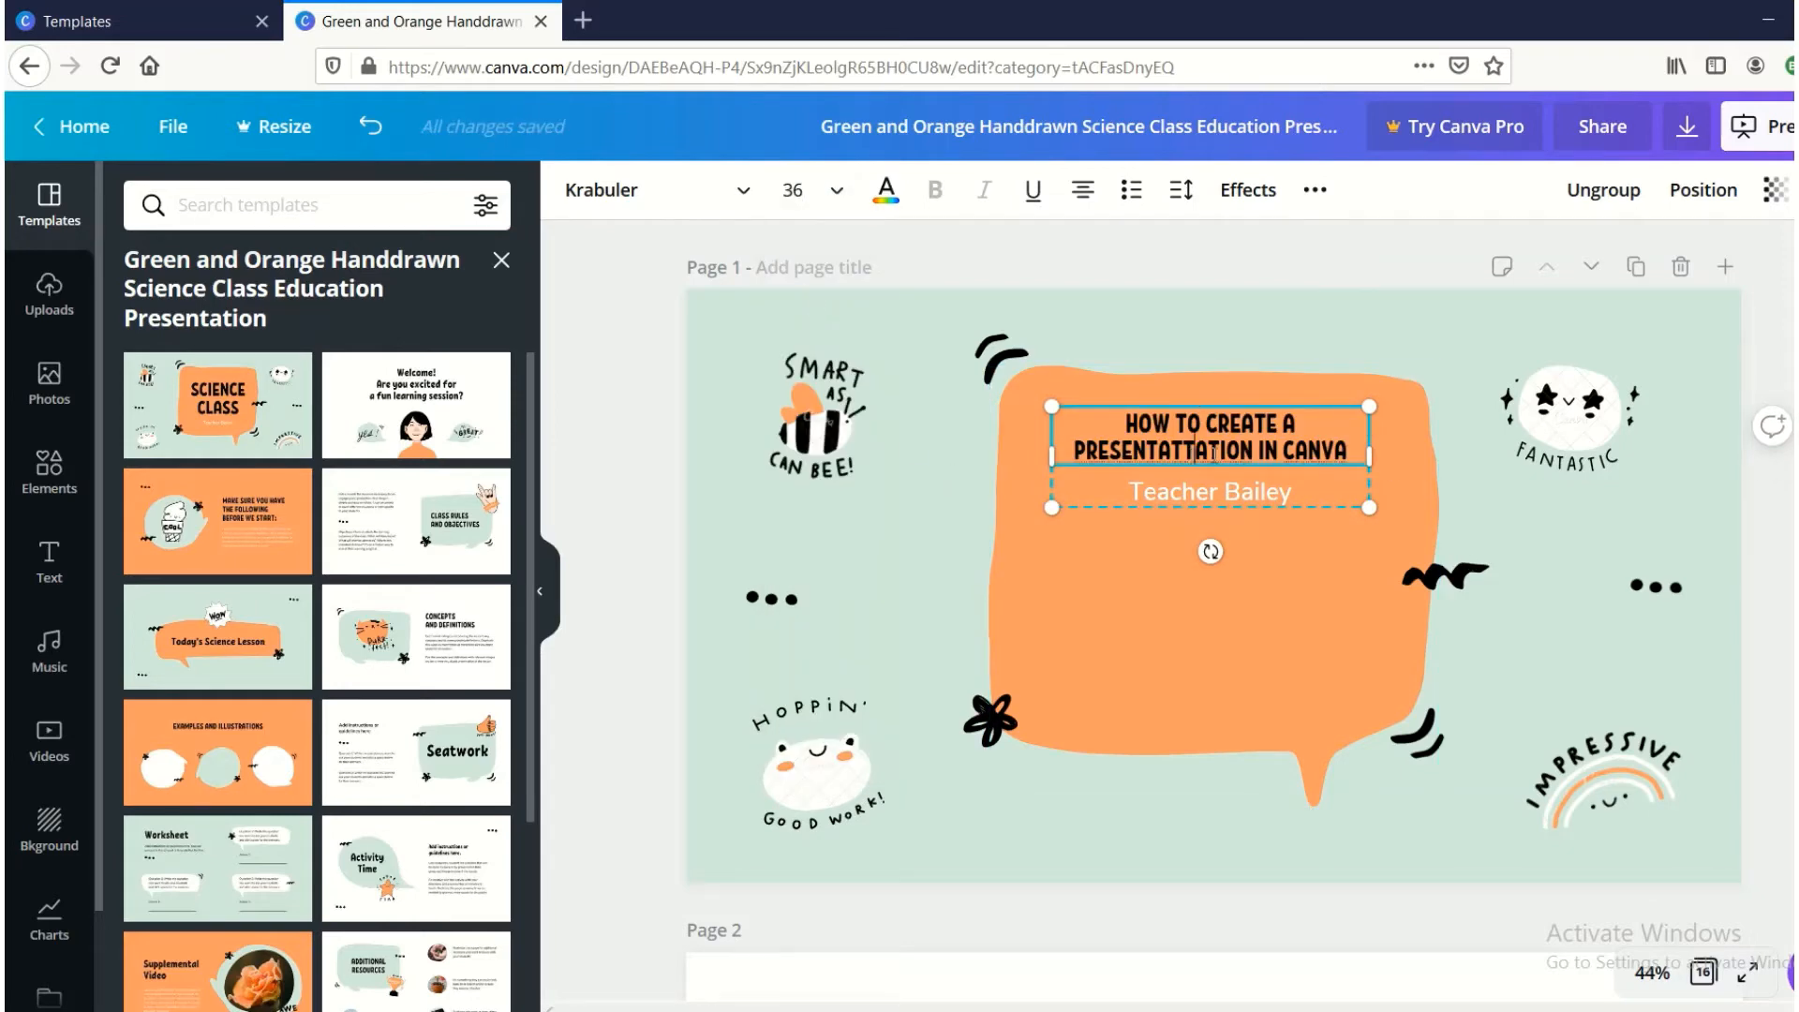
Correct the misspelled title word to PRESENTATION and set the whole title's font size to 64.
key("BackSpace")
key("BackSpace")
key("BackSpace")
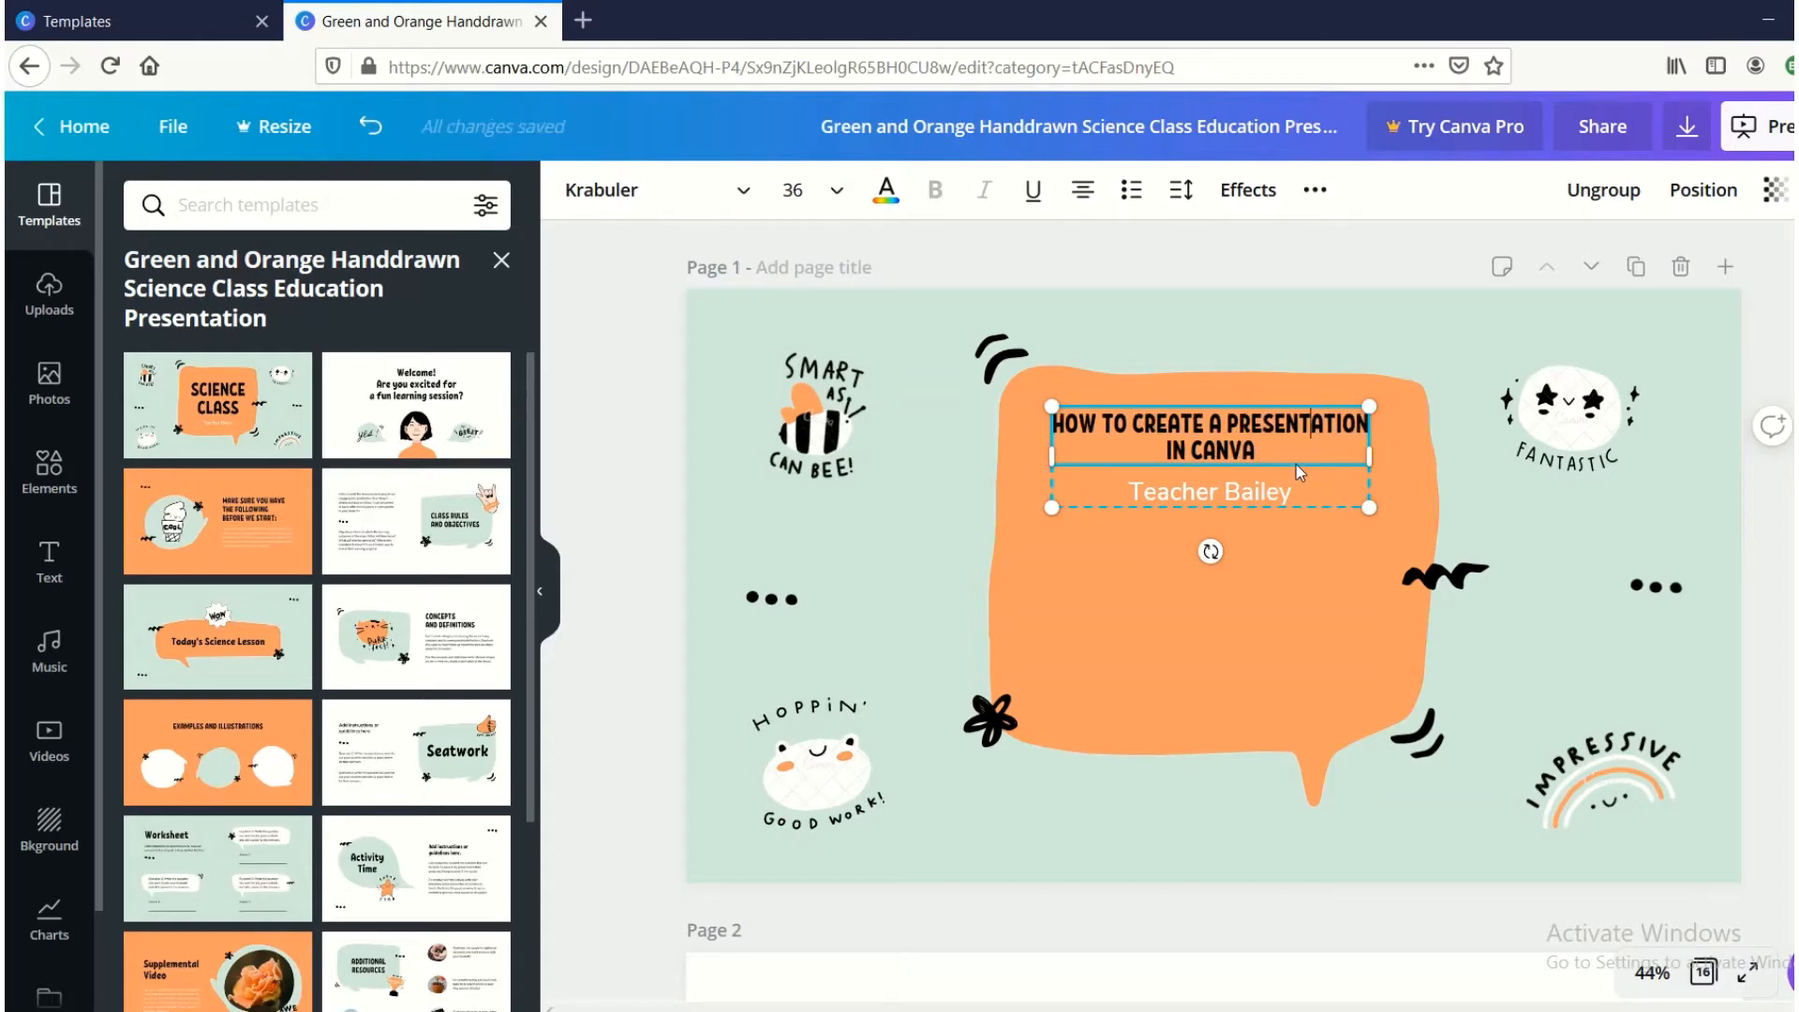
left_click_drag(1306, 453, 1036, 428)
left_click(836, 192)
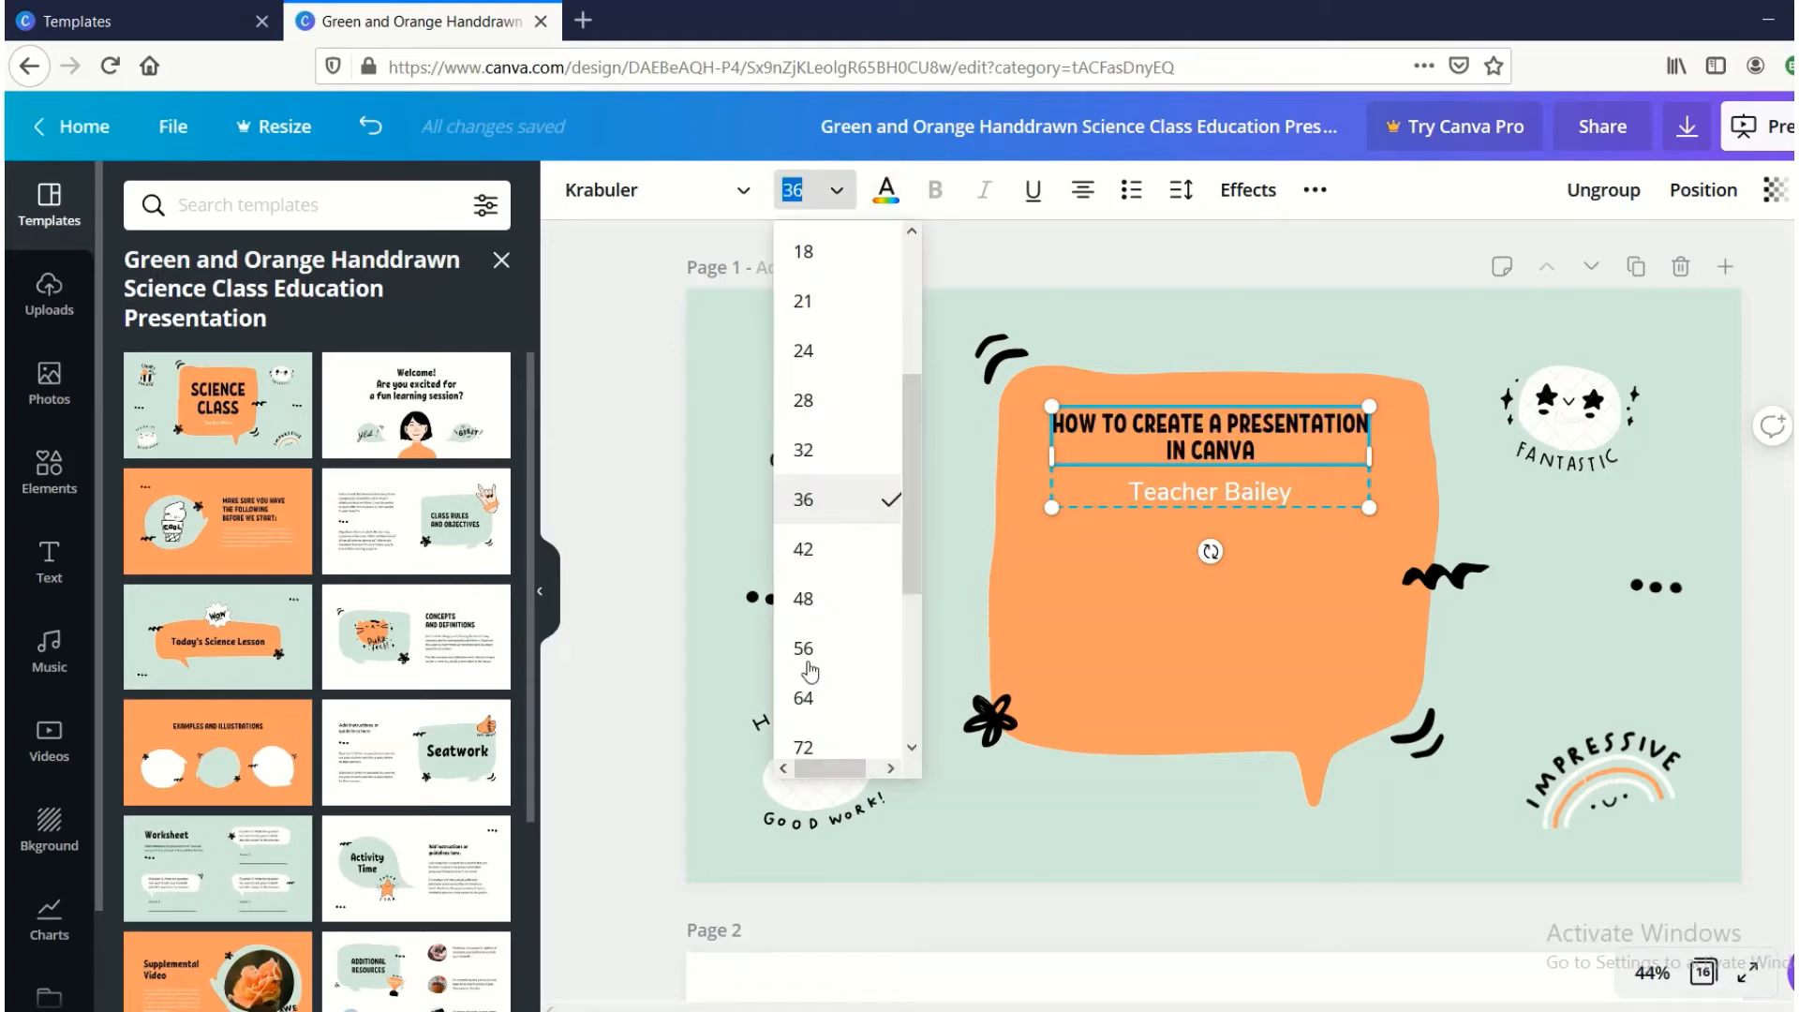
left_click(808, 701)
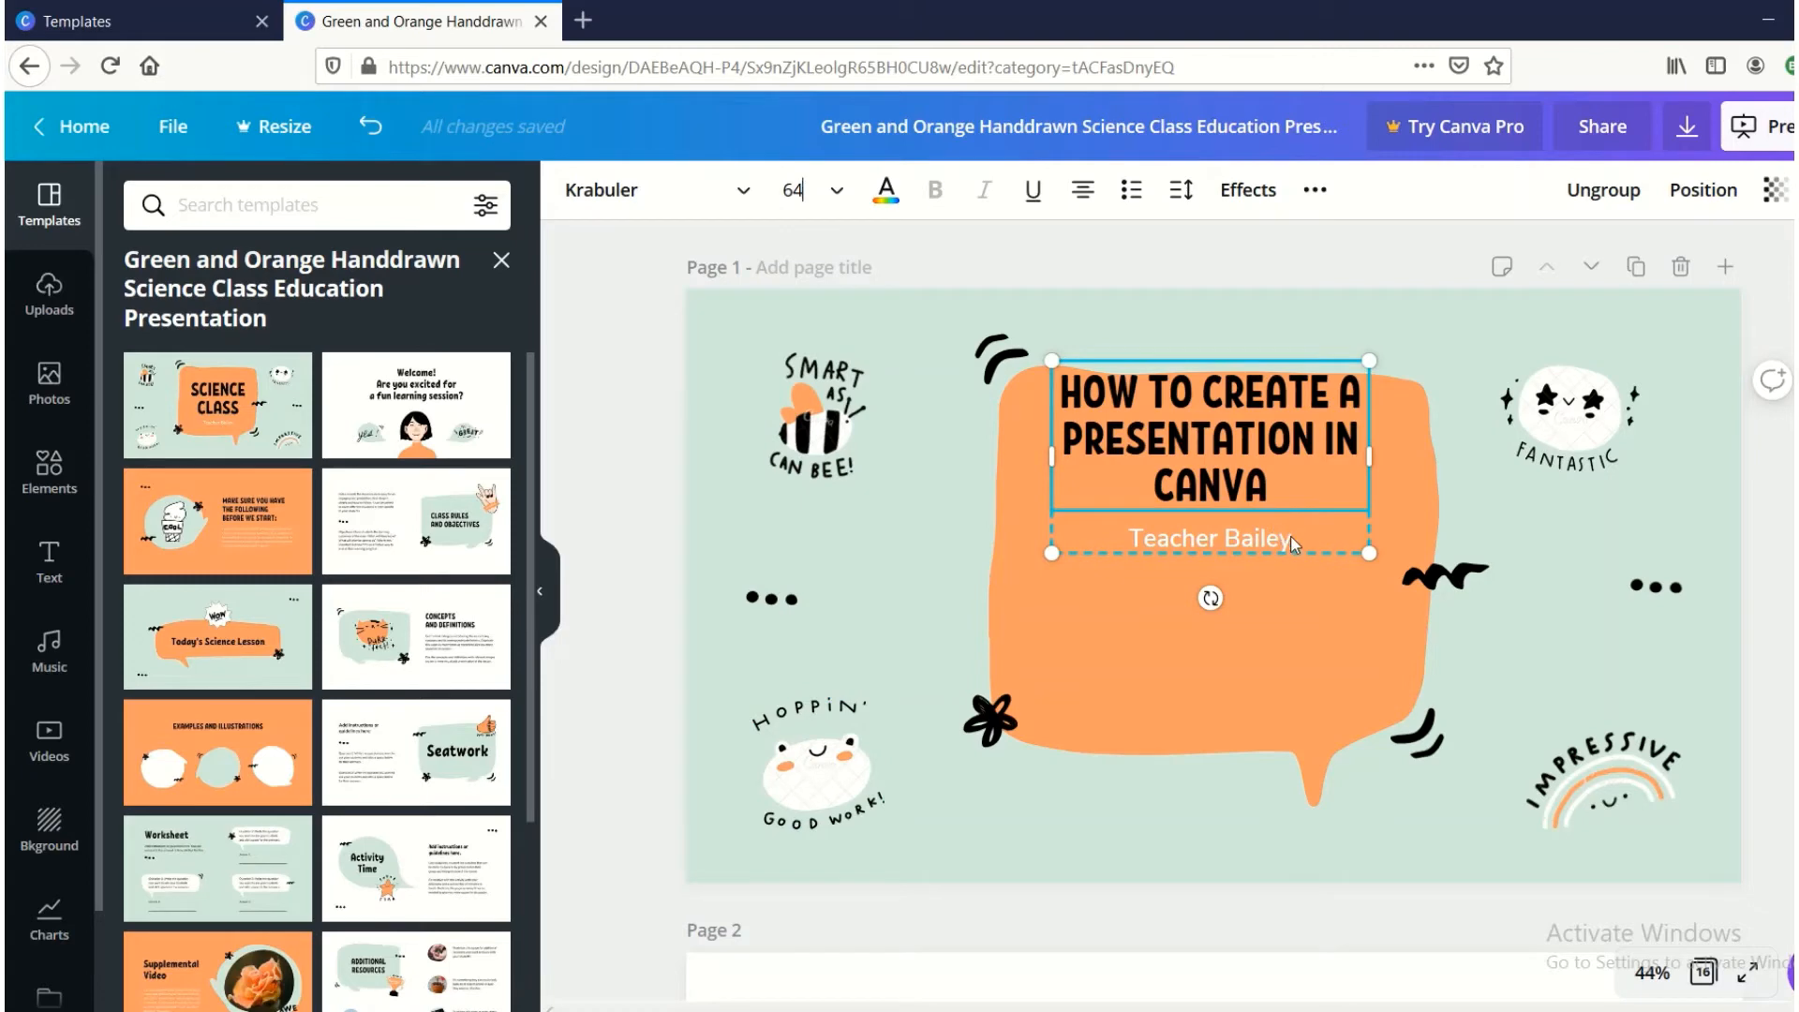
Shift the text group slightly to the left and replace the teacher's name line under the title with "PYTHON XX".
left_click_drag(1306, 536, 1230, 541)
double_click(1230, 538)
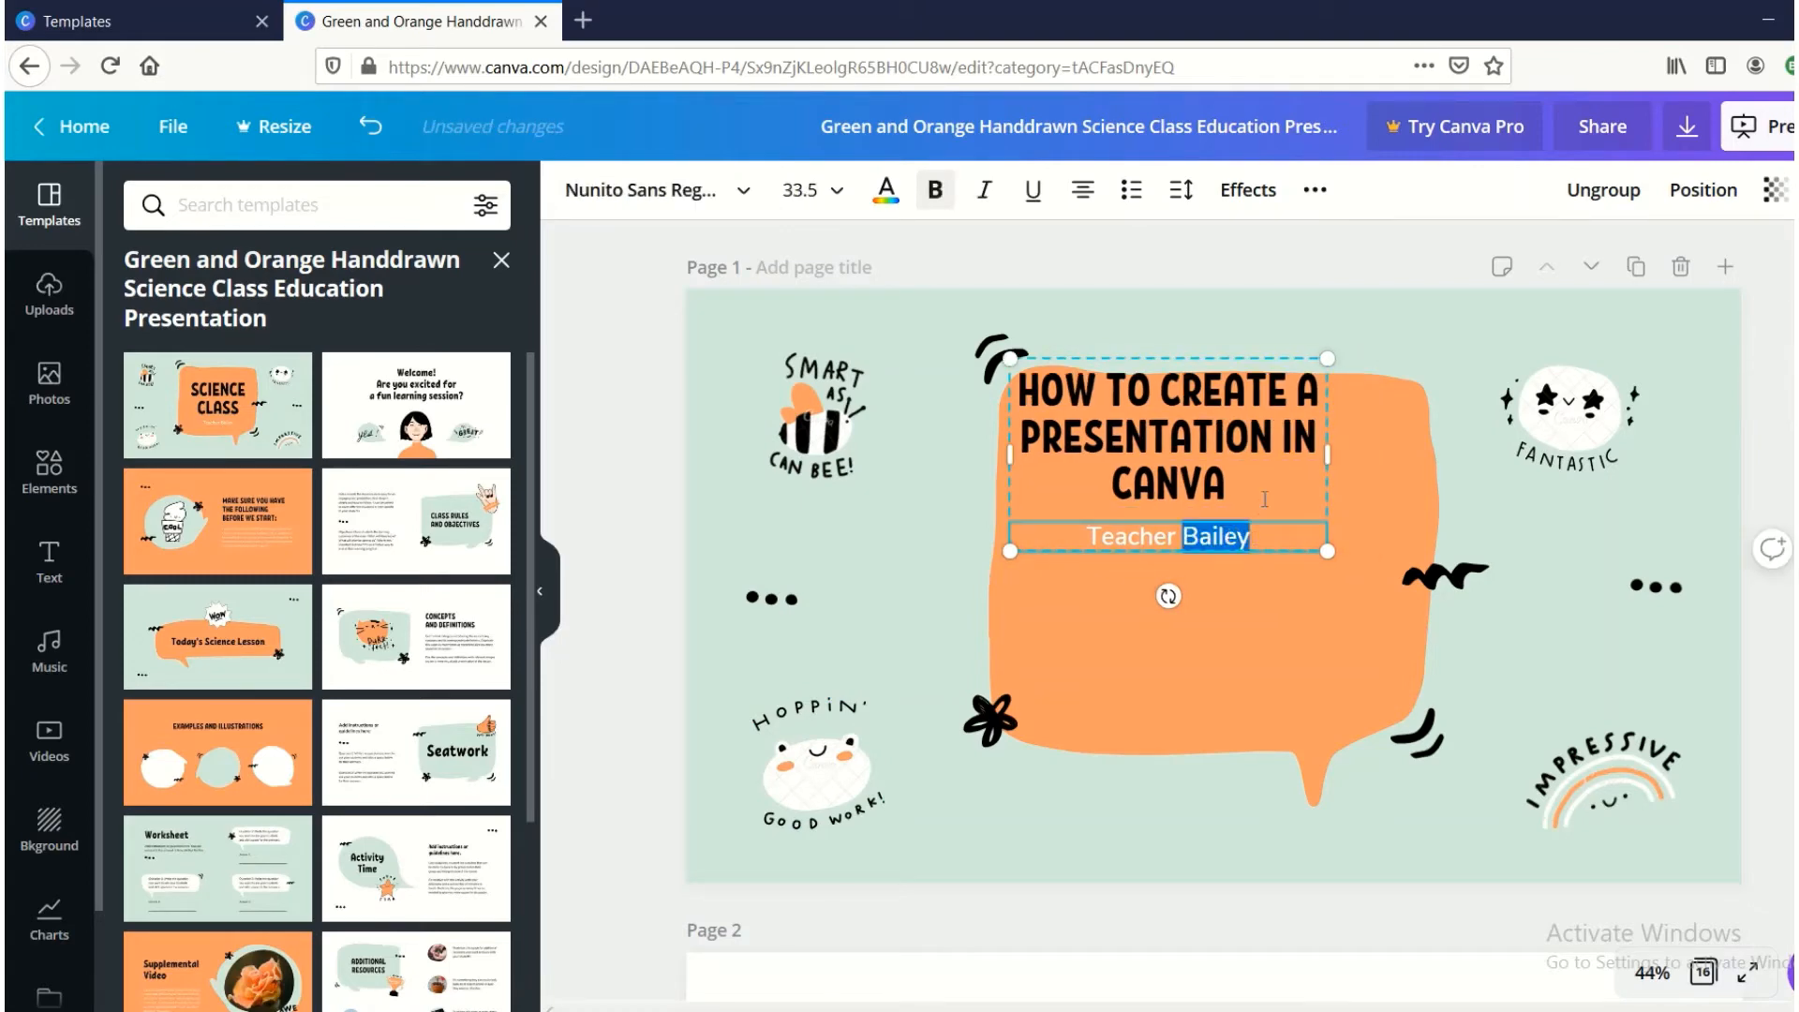
key("BackSpace")
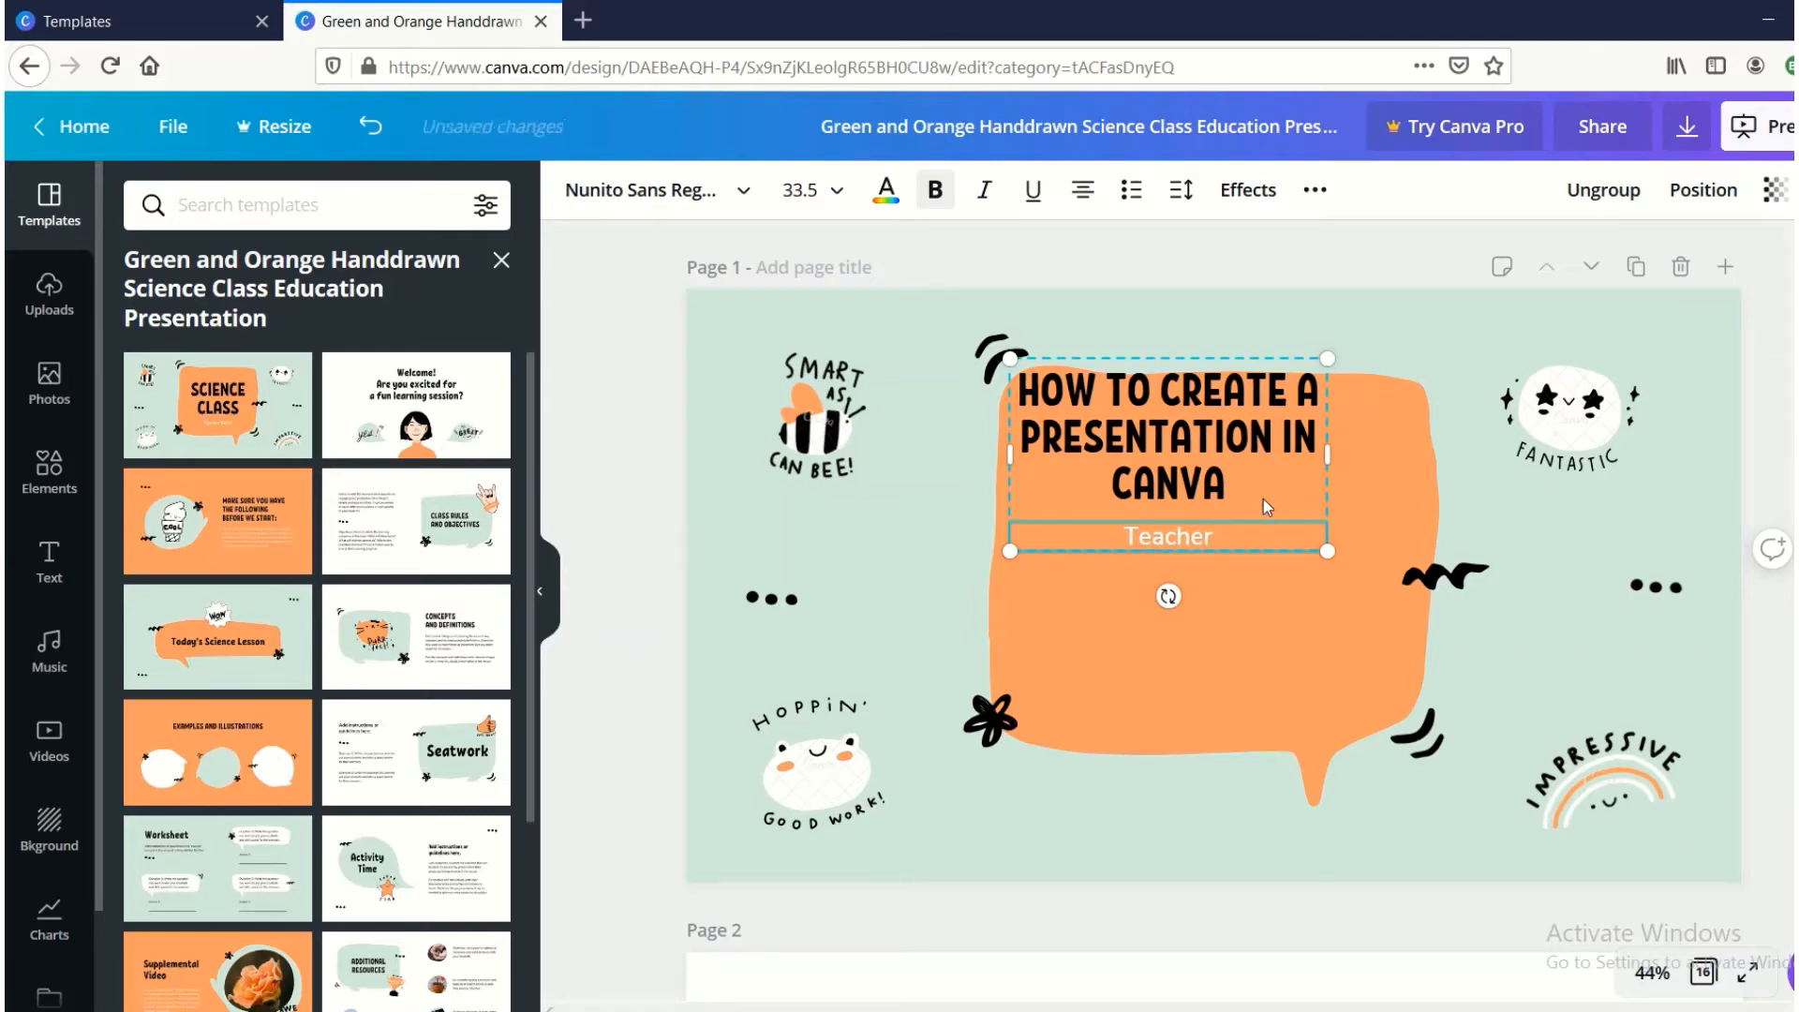
key("BackSpace")
key("BackSpace")
key("BackSpace")
key("BackSpace")
key("BackSpace")
key("BackSpace")
key("BackSpace")
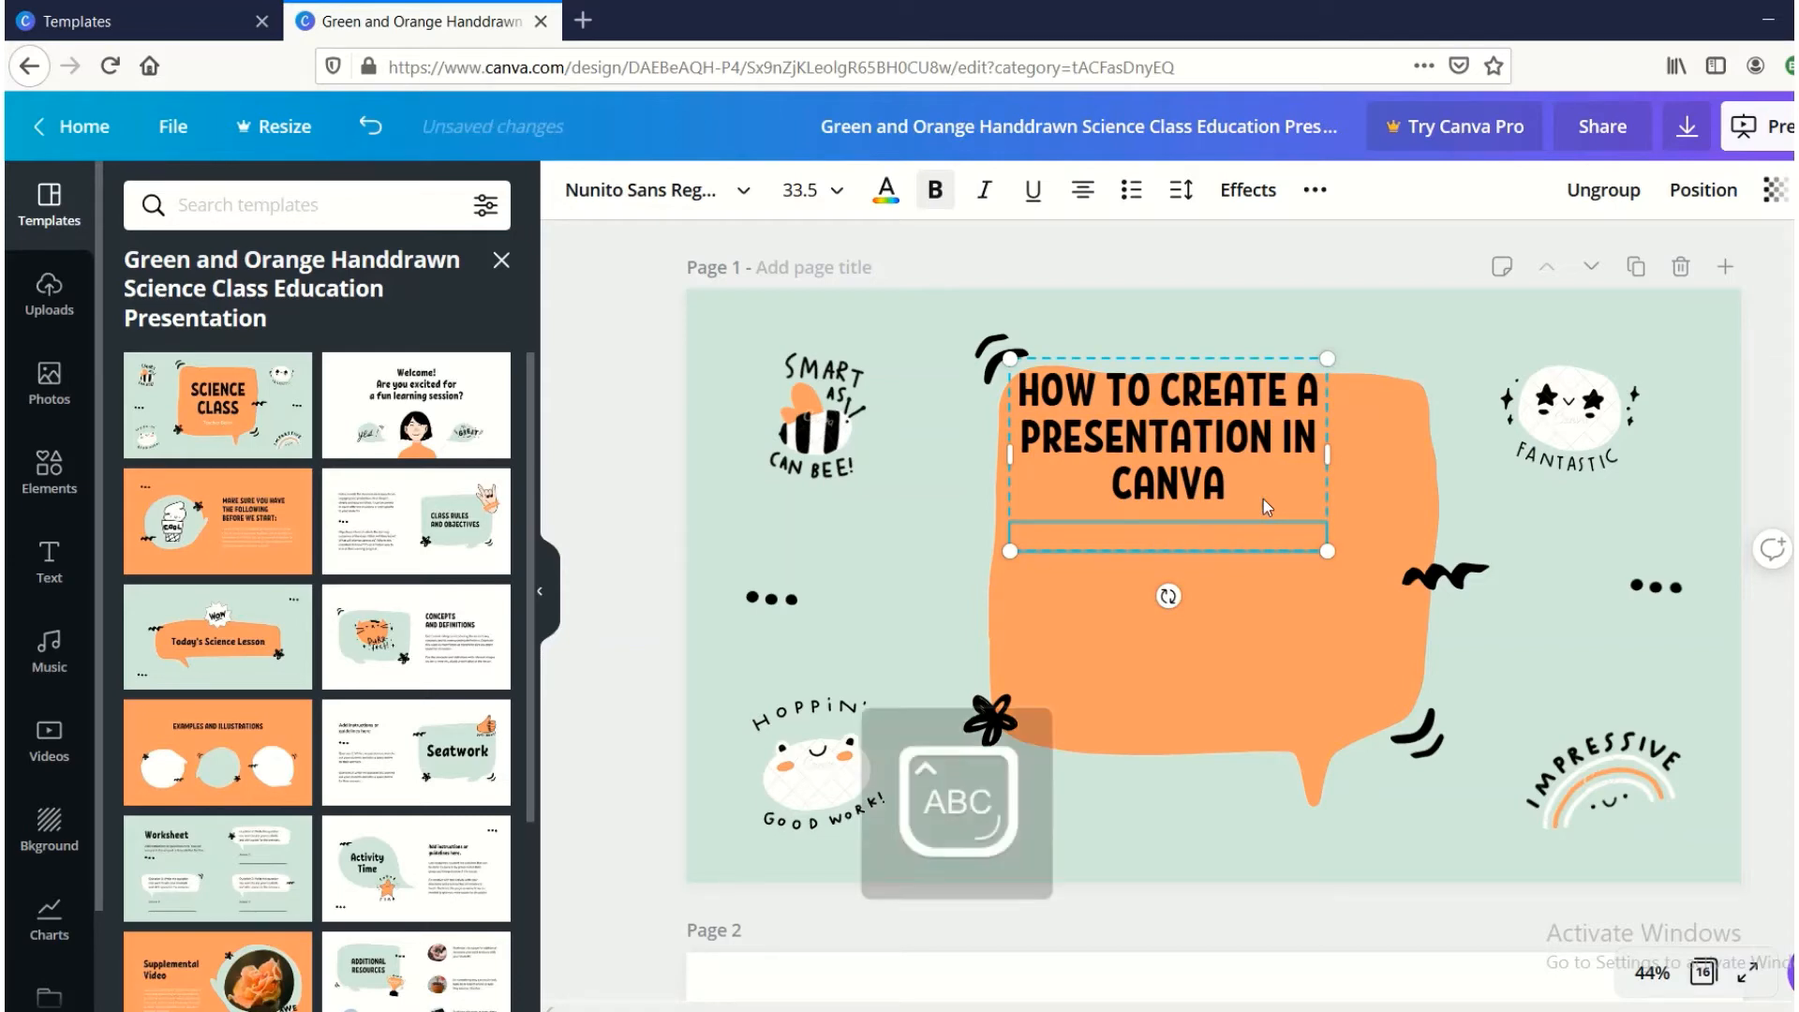
type("PYTHON")
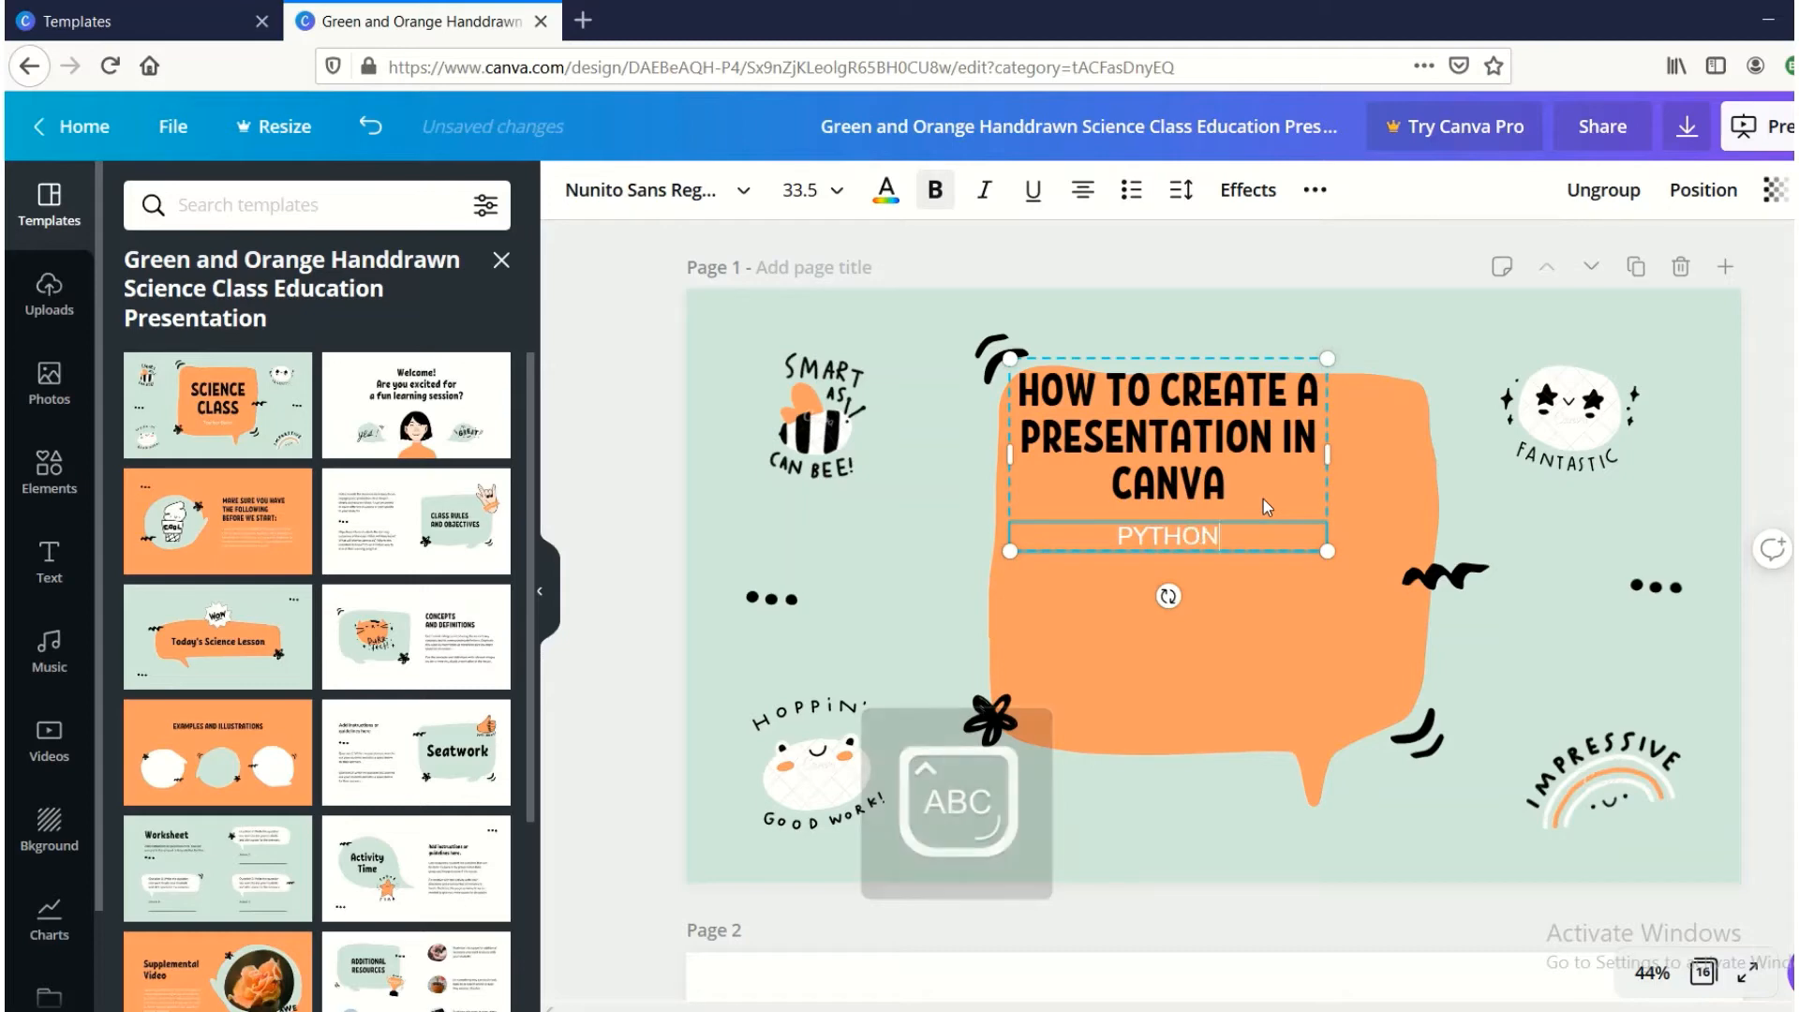
type(" XX")
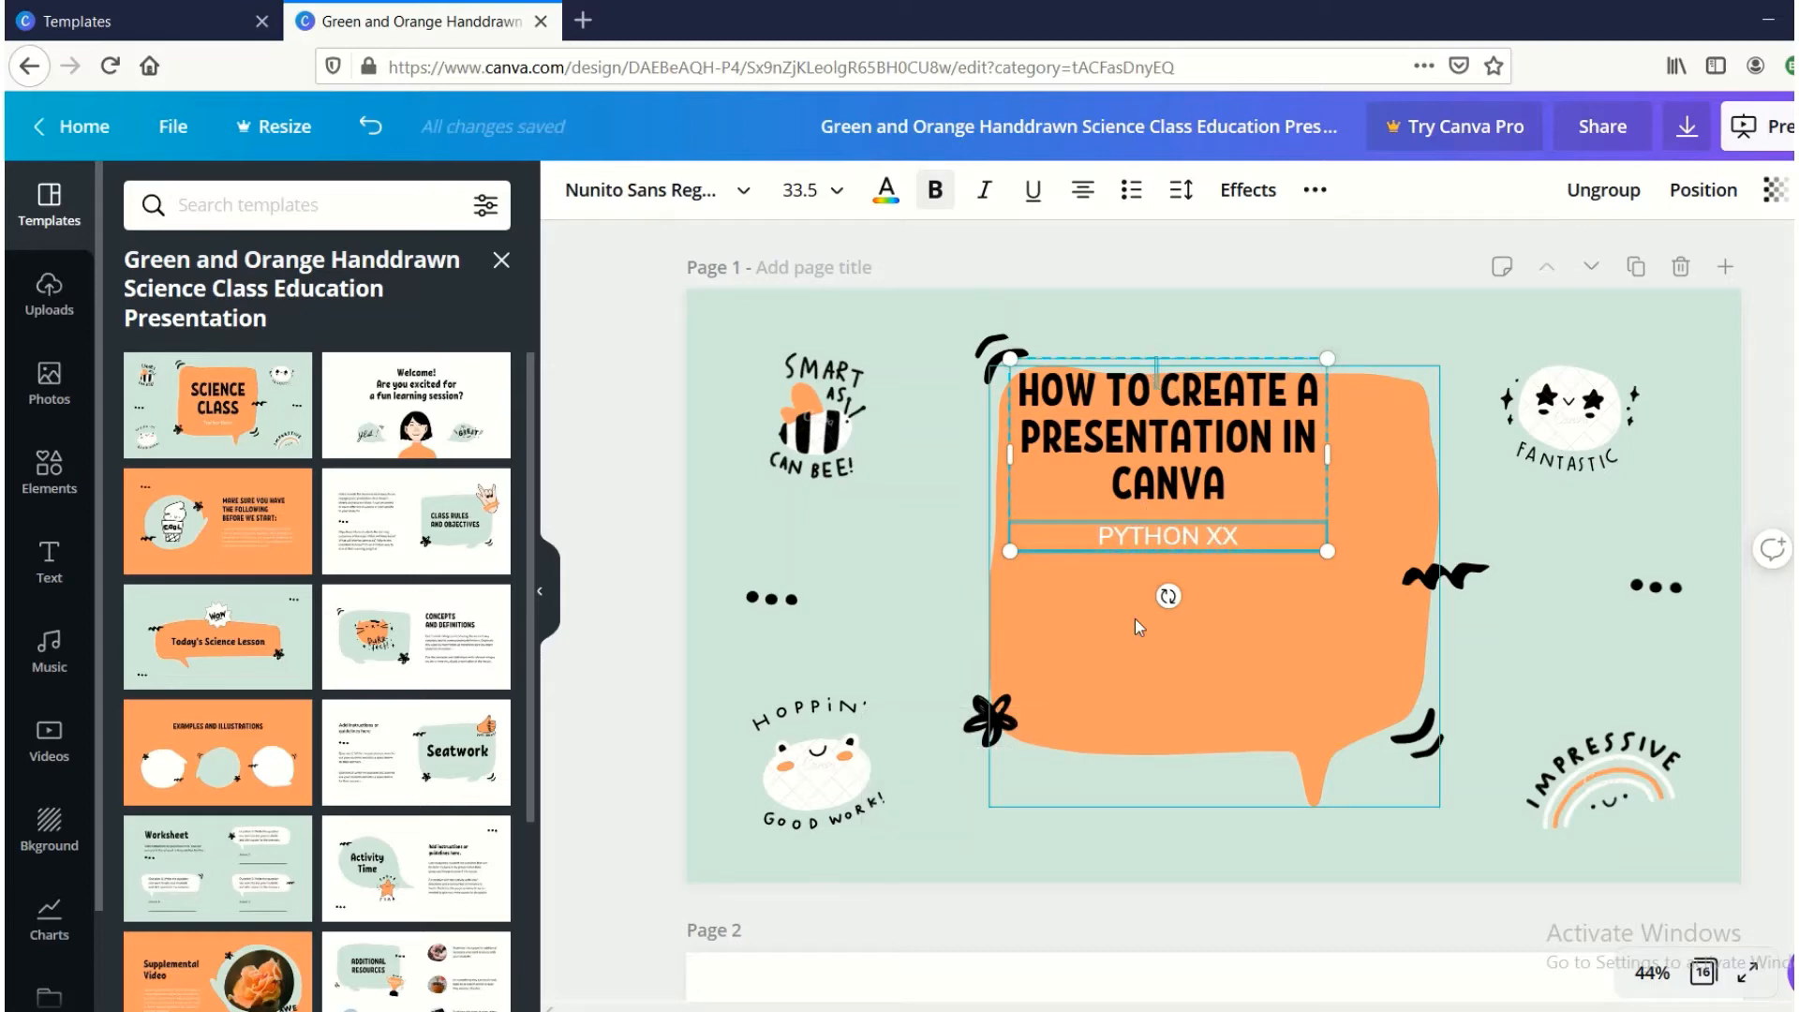
Move the orange speech bubble together with its title and subtitle up to the slide's top edge.
left_click(1171, 577)
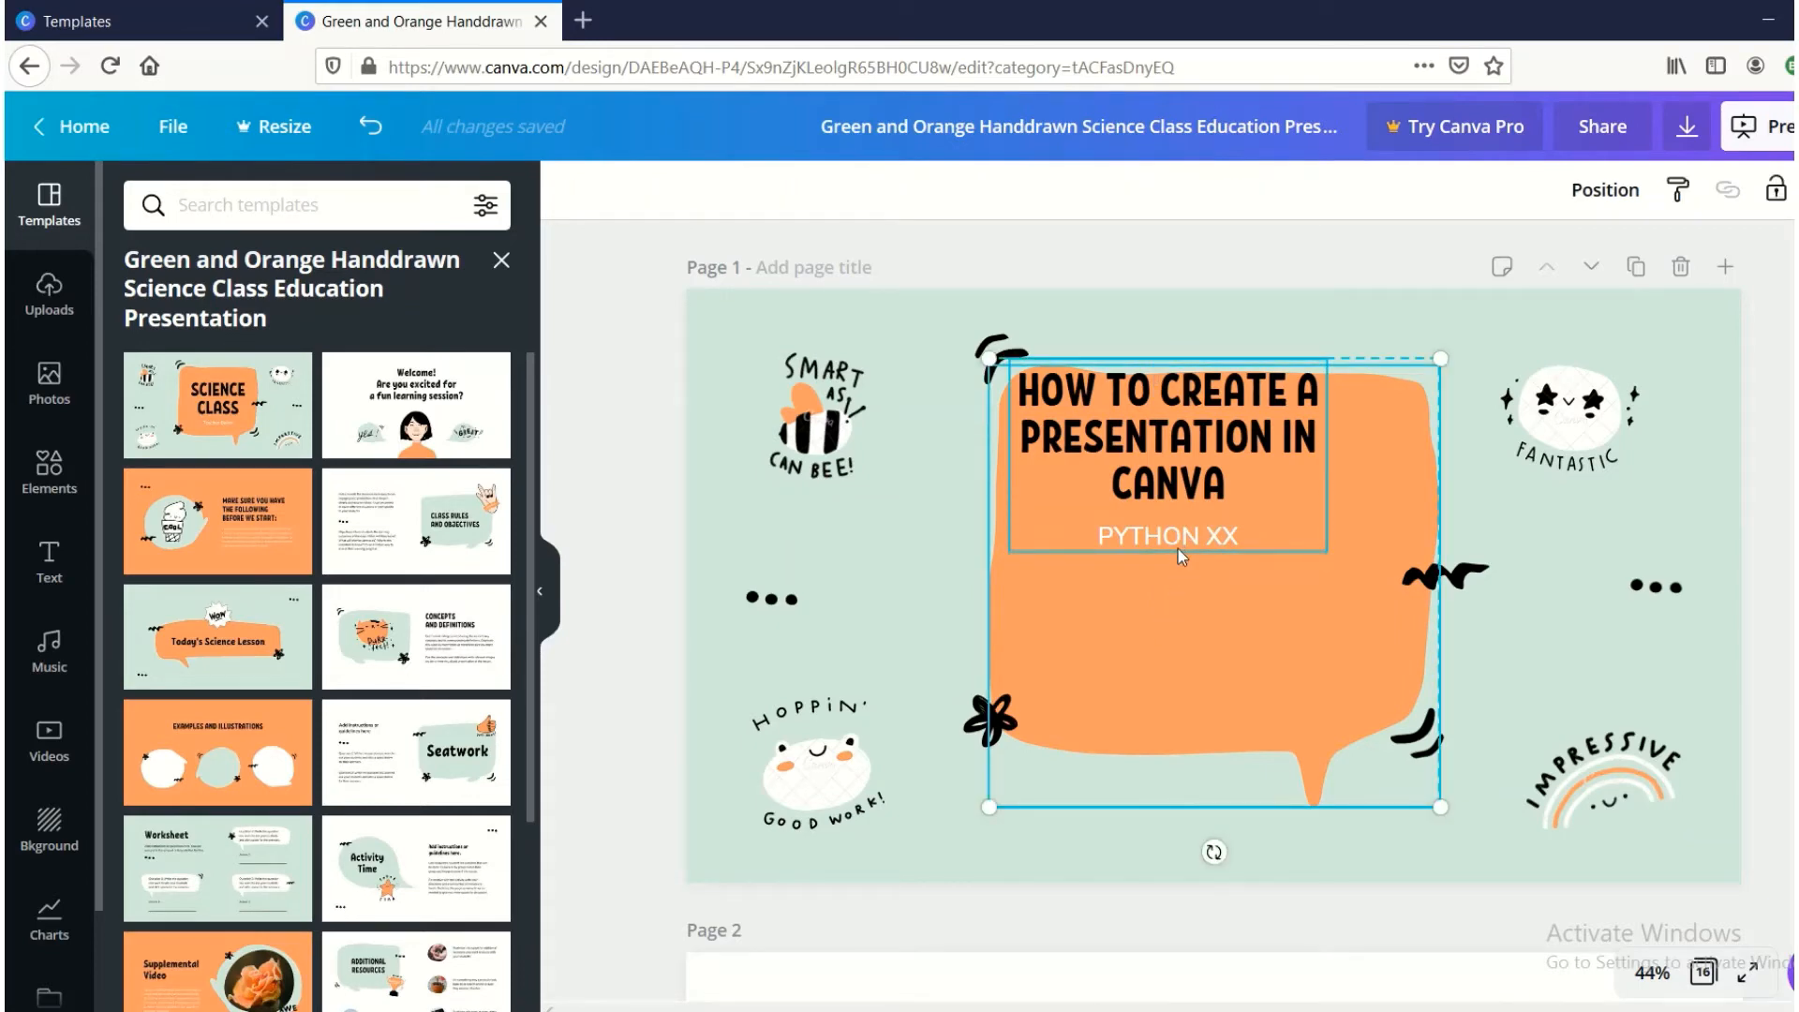
left_click_drag(1178, 548, 1190, 401)
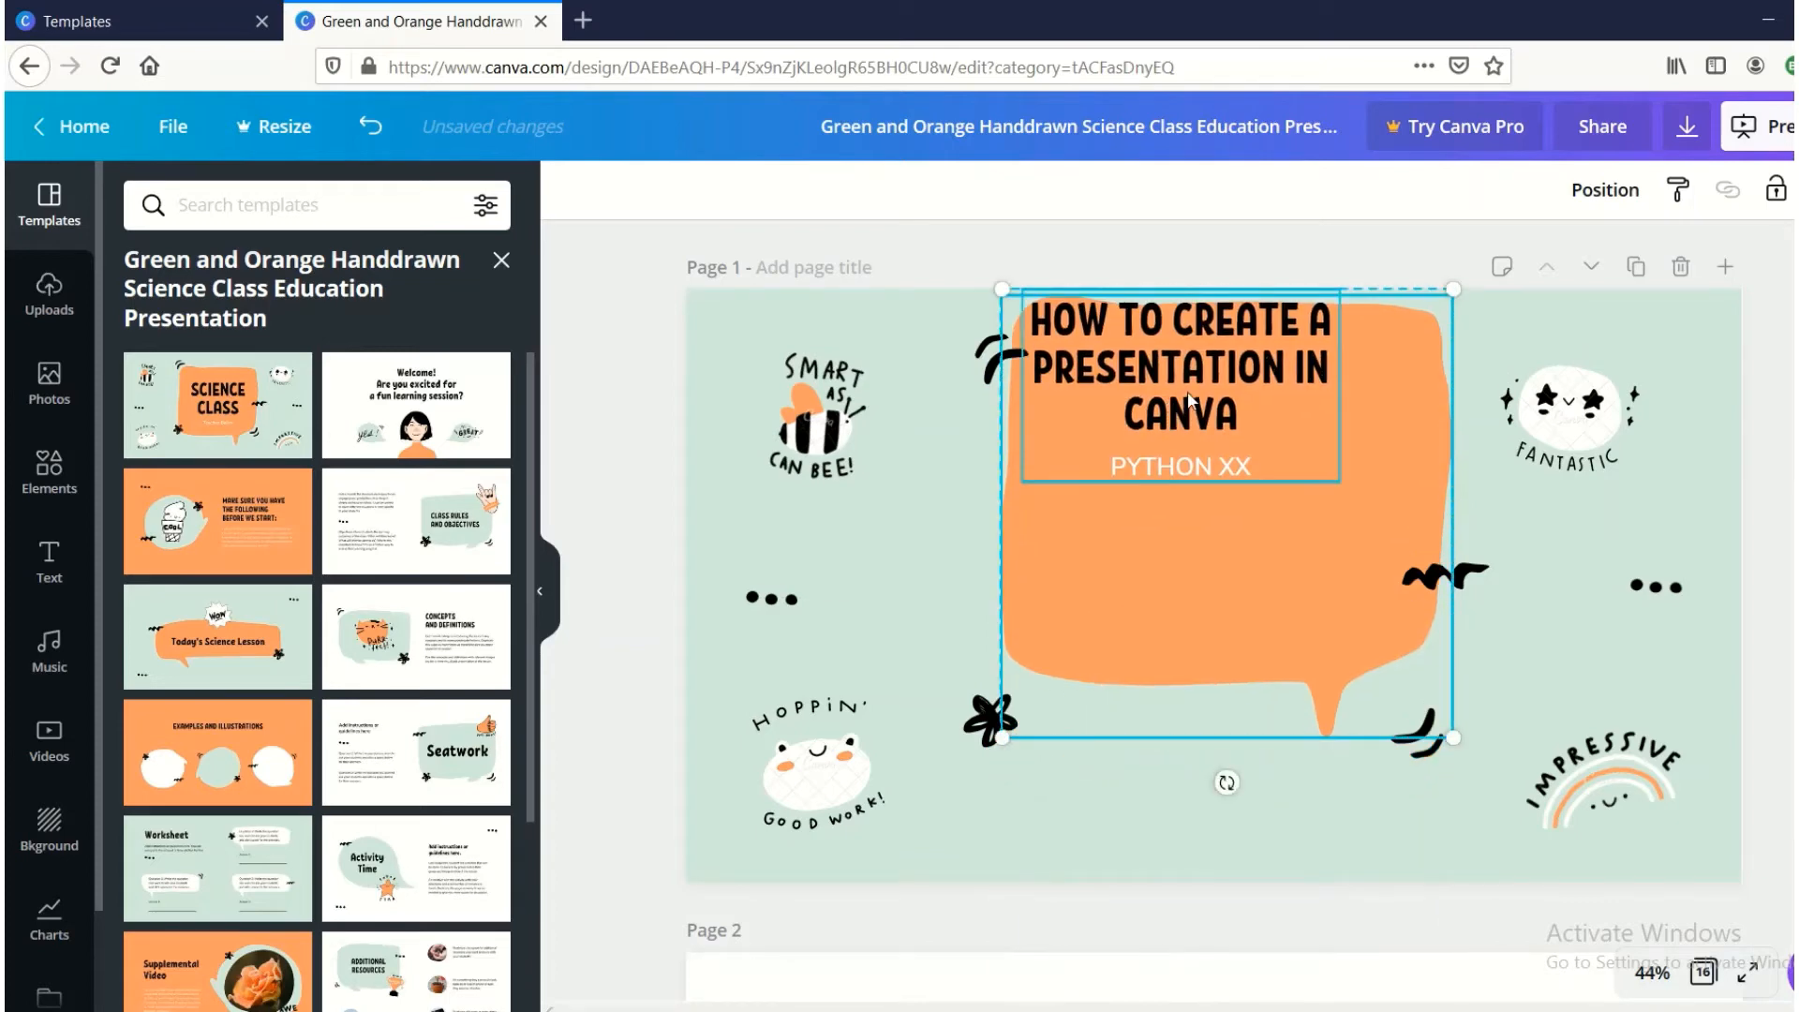
left_click(931, 482)
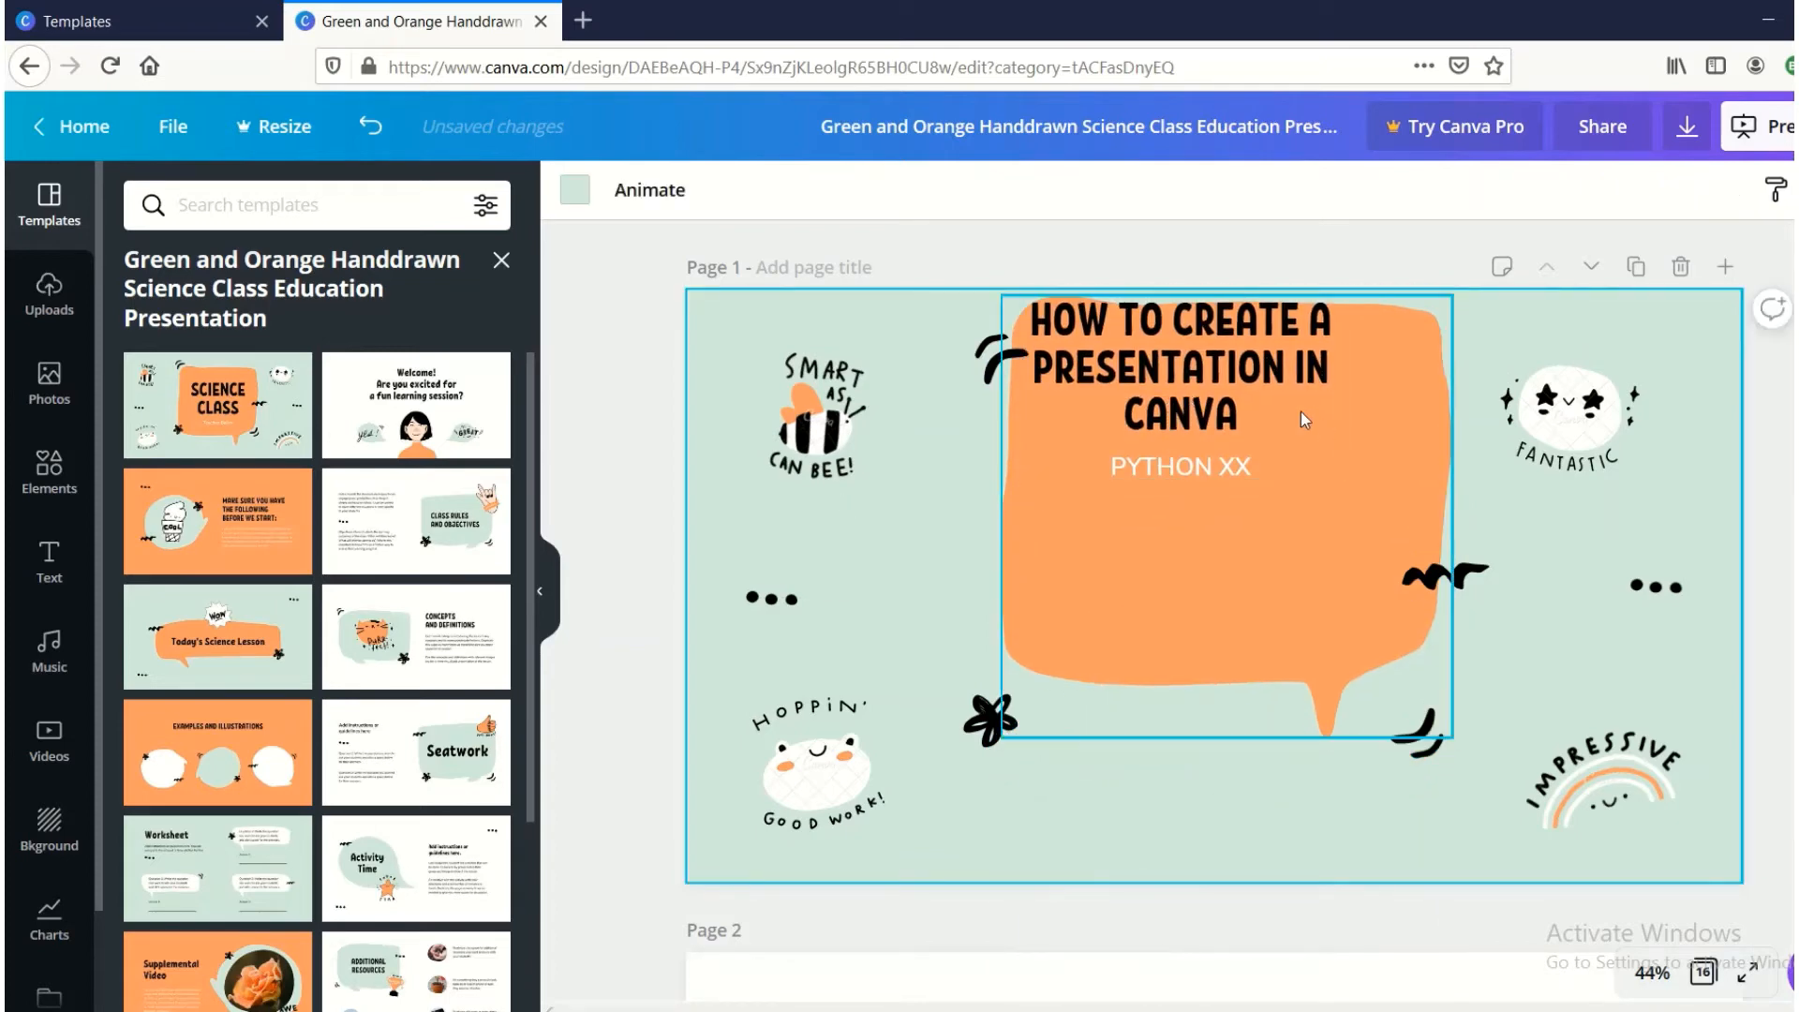
Move the orange speech bubble back down between the doodles and centre the title and subtitle group inside it.
left_click(1223, 423)
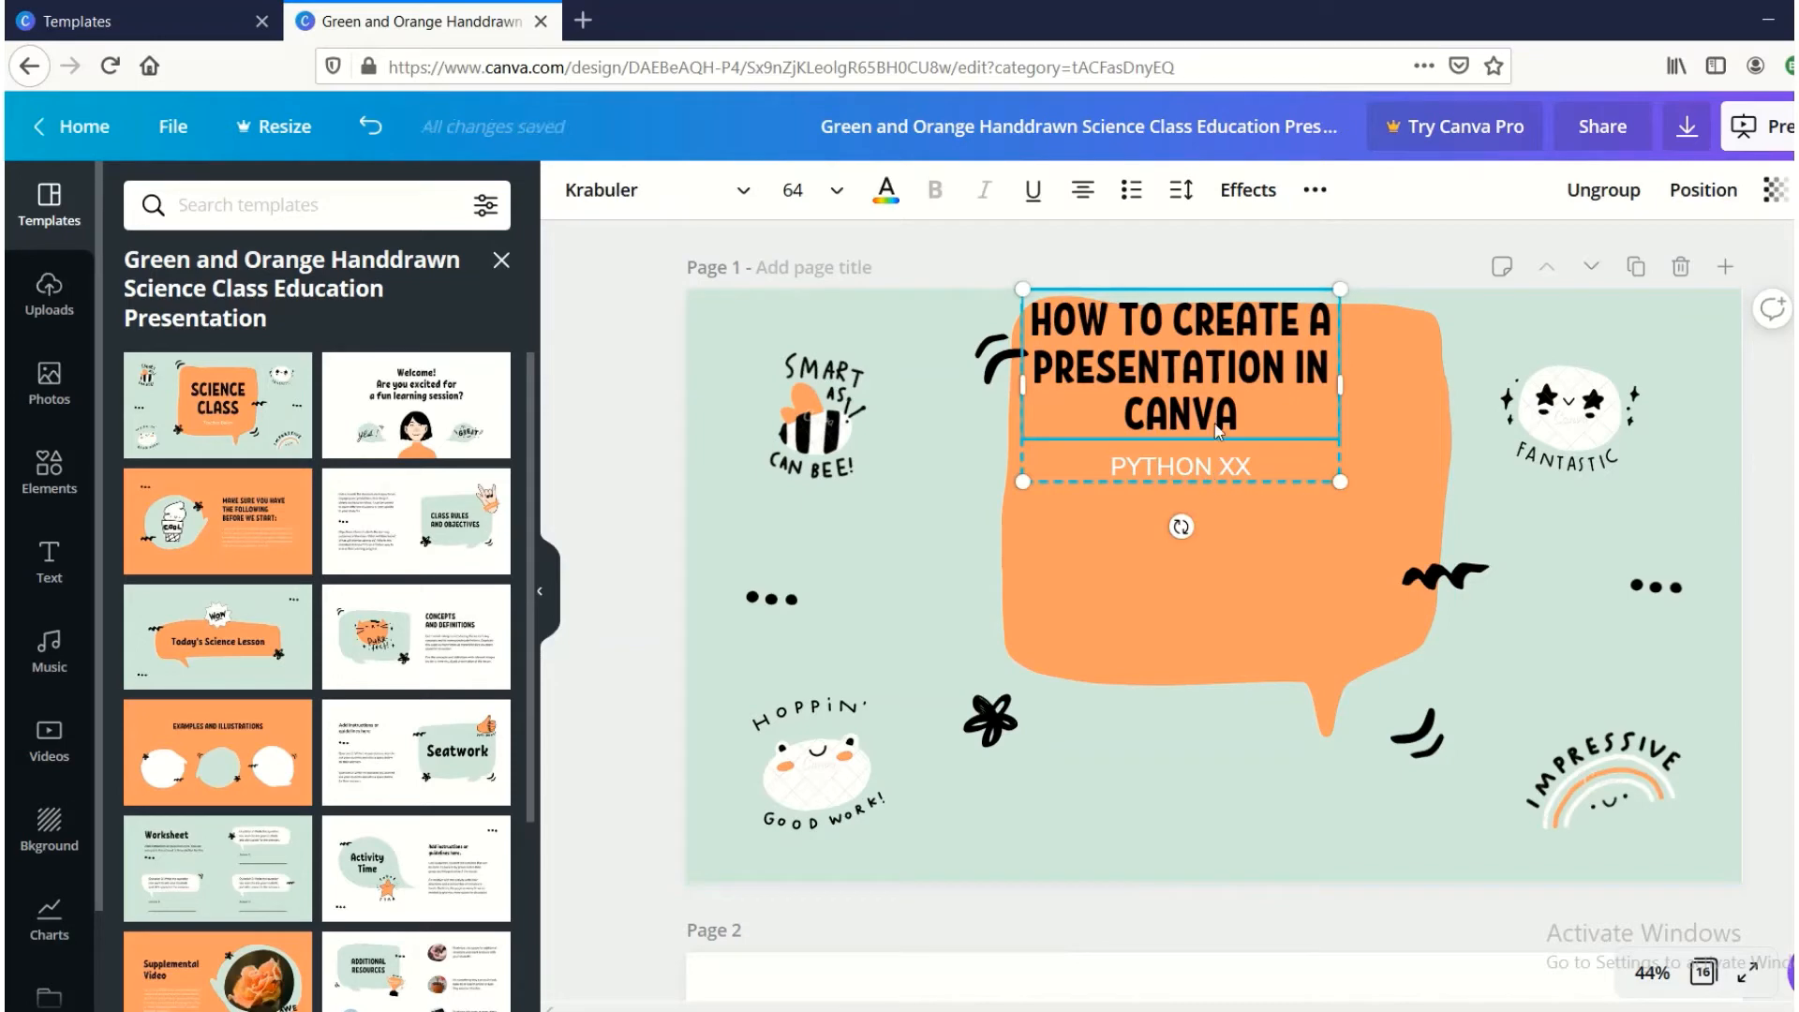
left_click_drag(1223, 445, 1269, 532)
left_click(1133, 684)
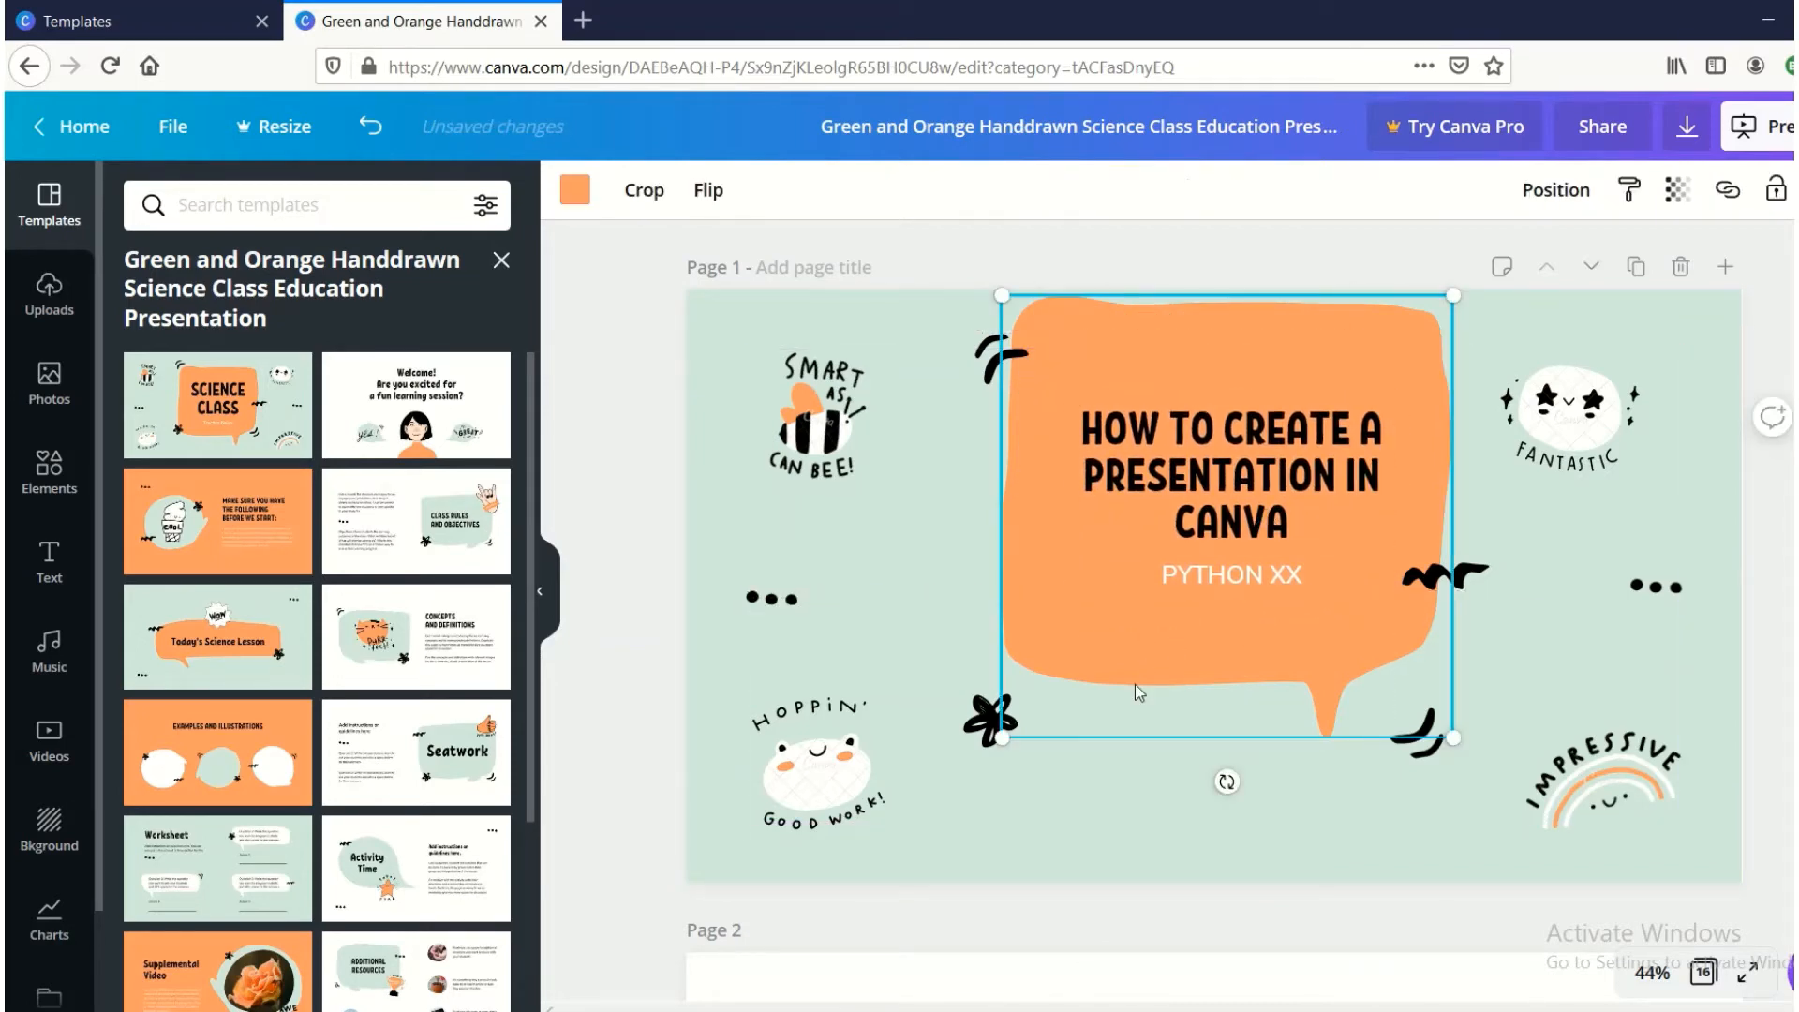
left_click_drag(1131, 724, 1132, 726)
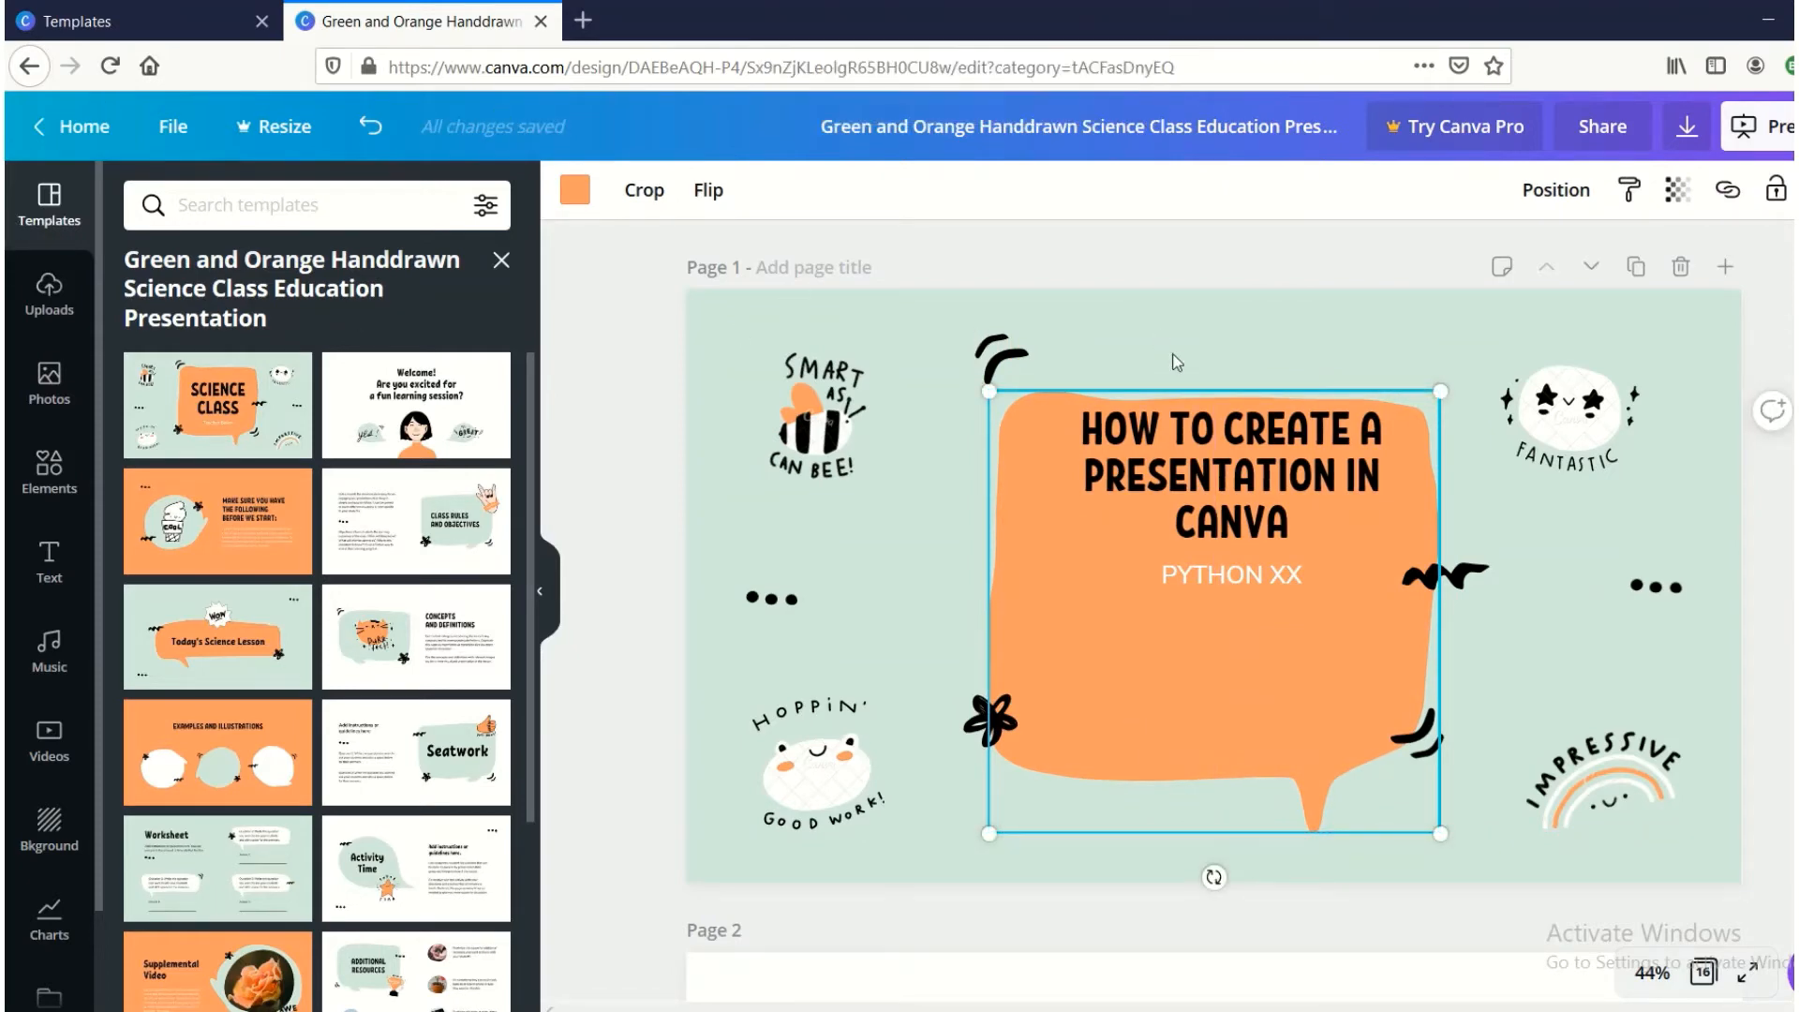
left_click(1230, 479)
left_click_drag(1231, 479, 1217, 554)
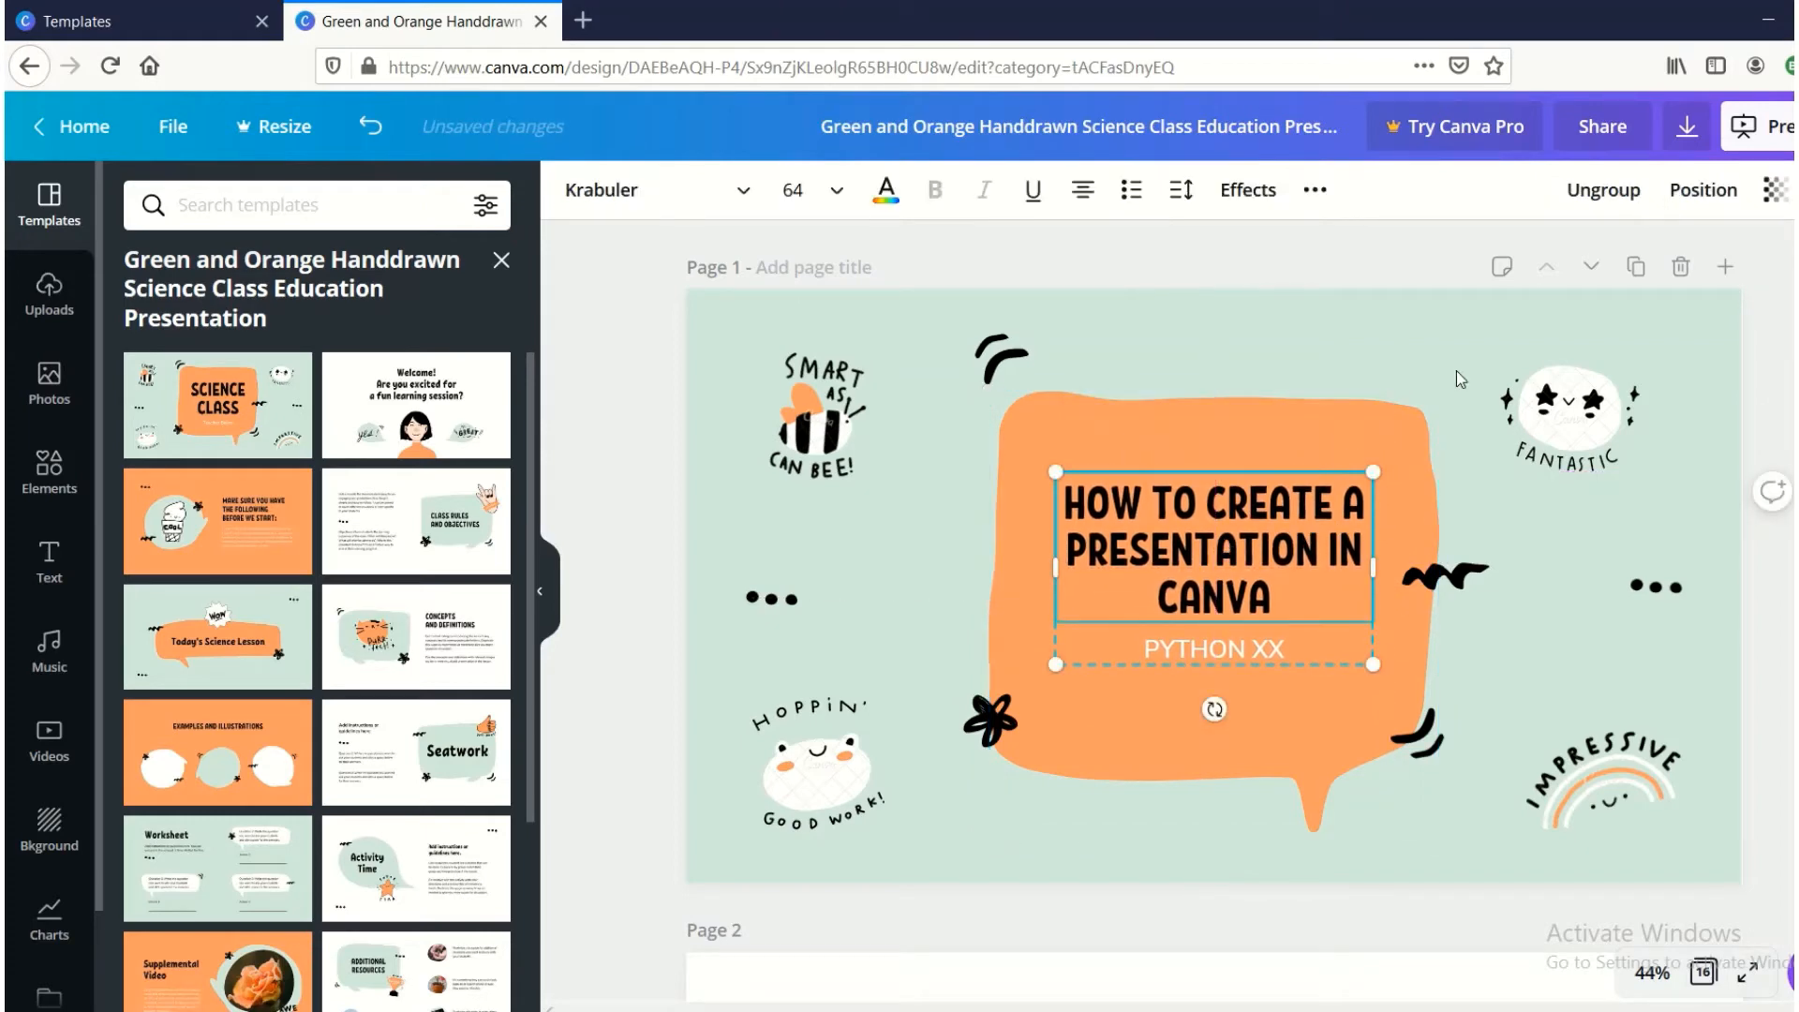
left_click(1515, 470)
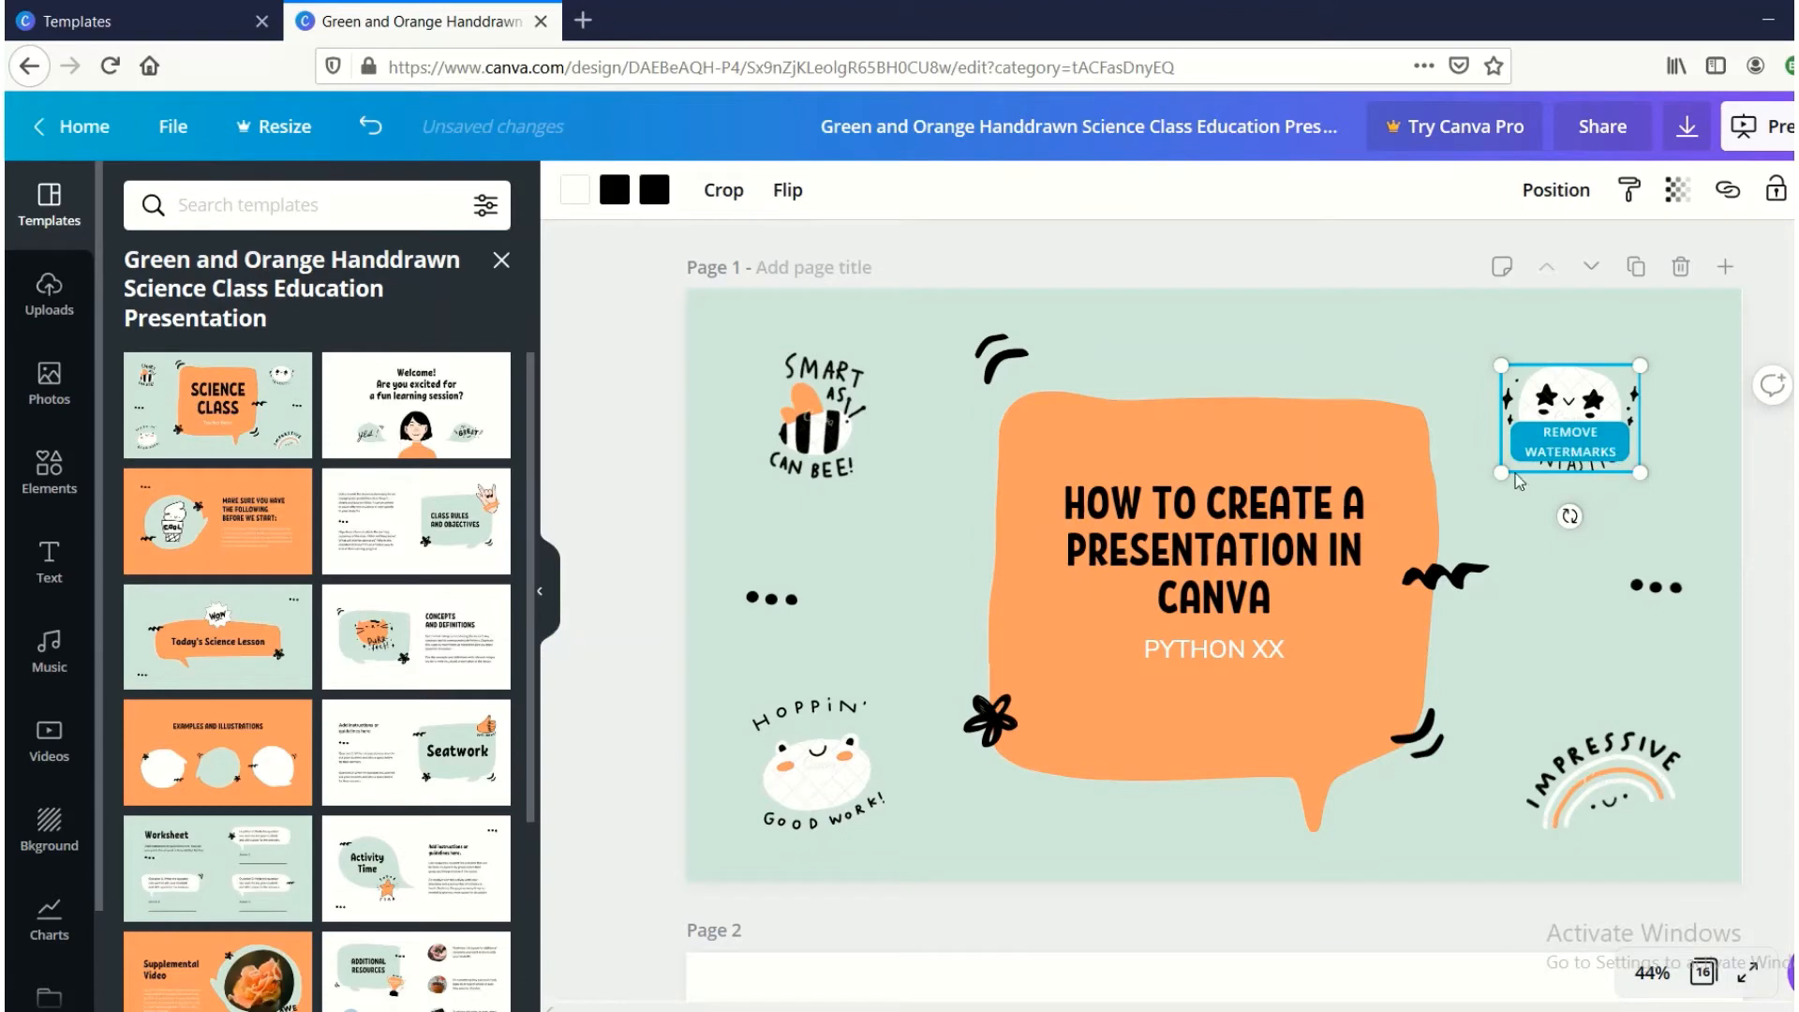
left_click(588, 373)
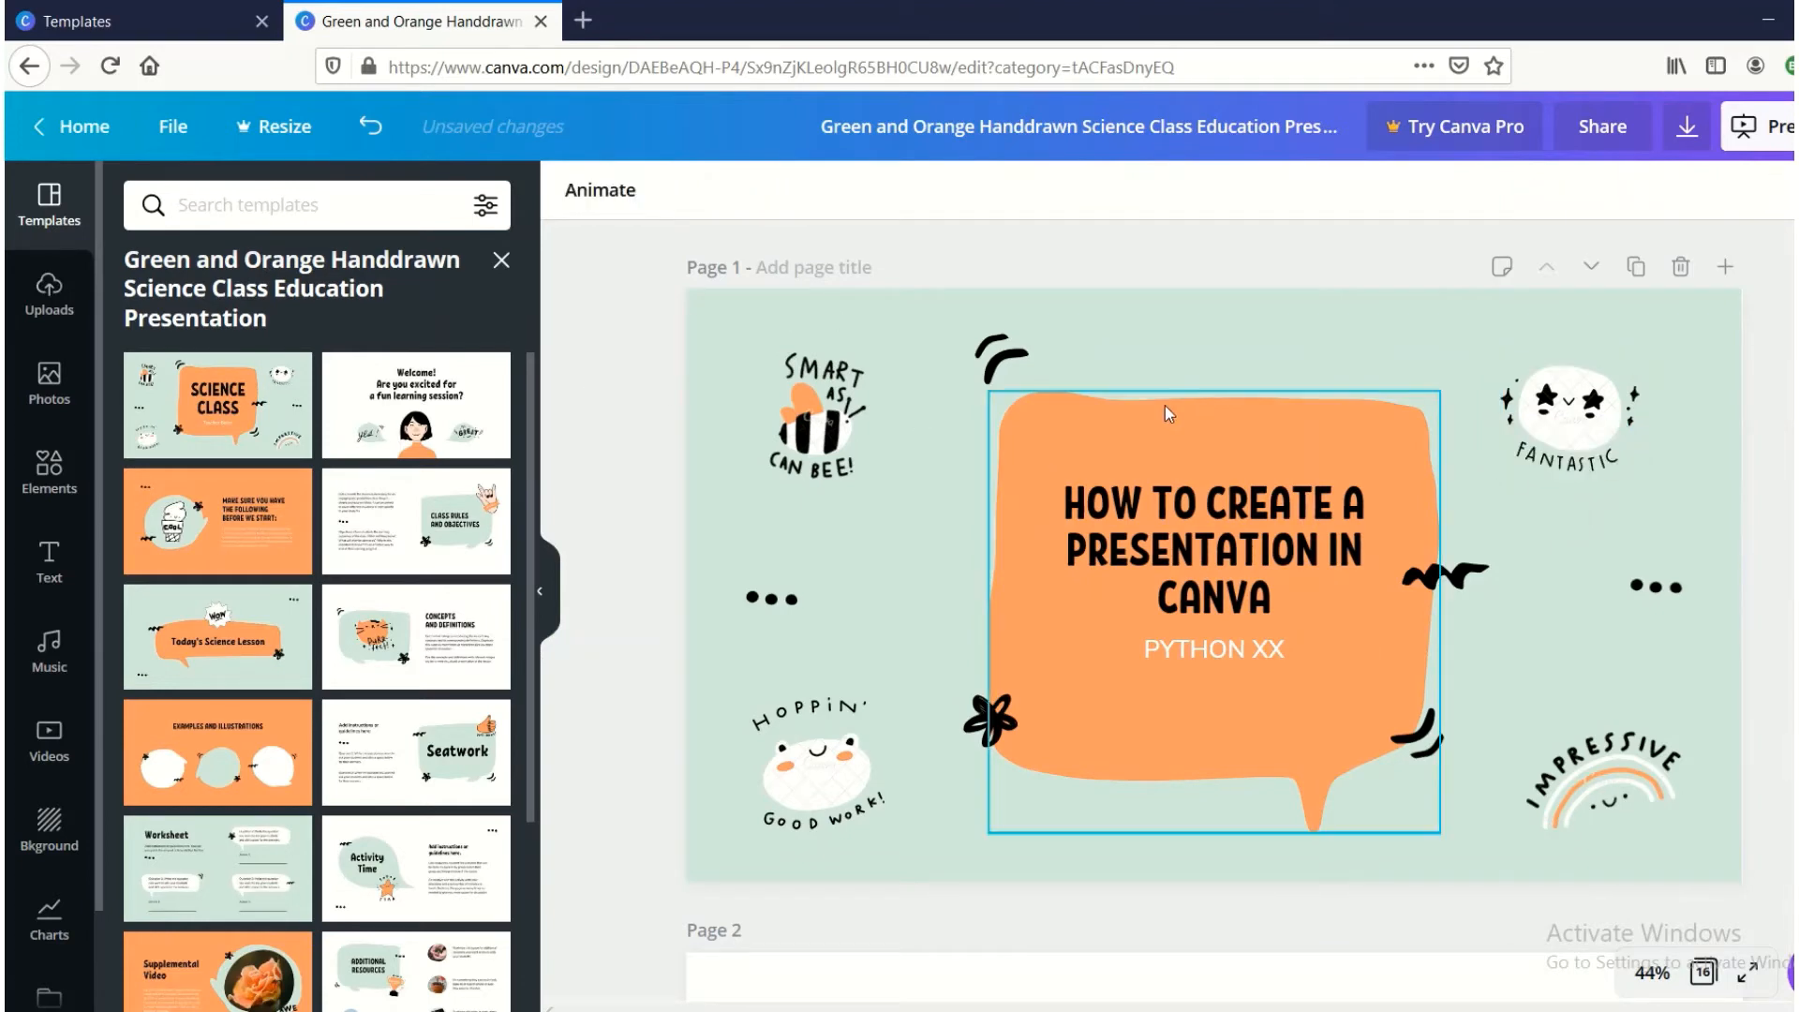
left_click(846, 469)
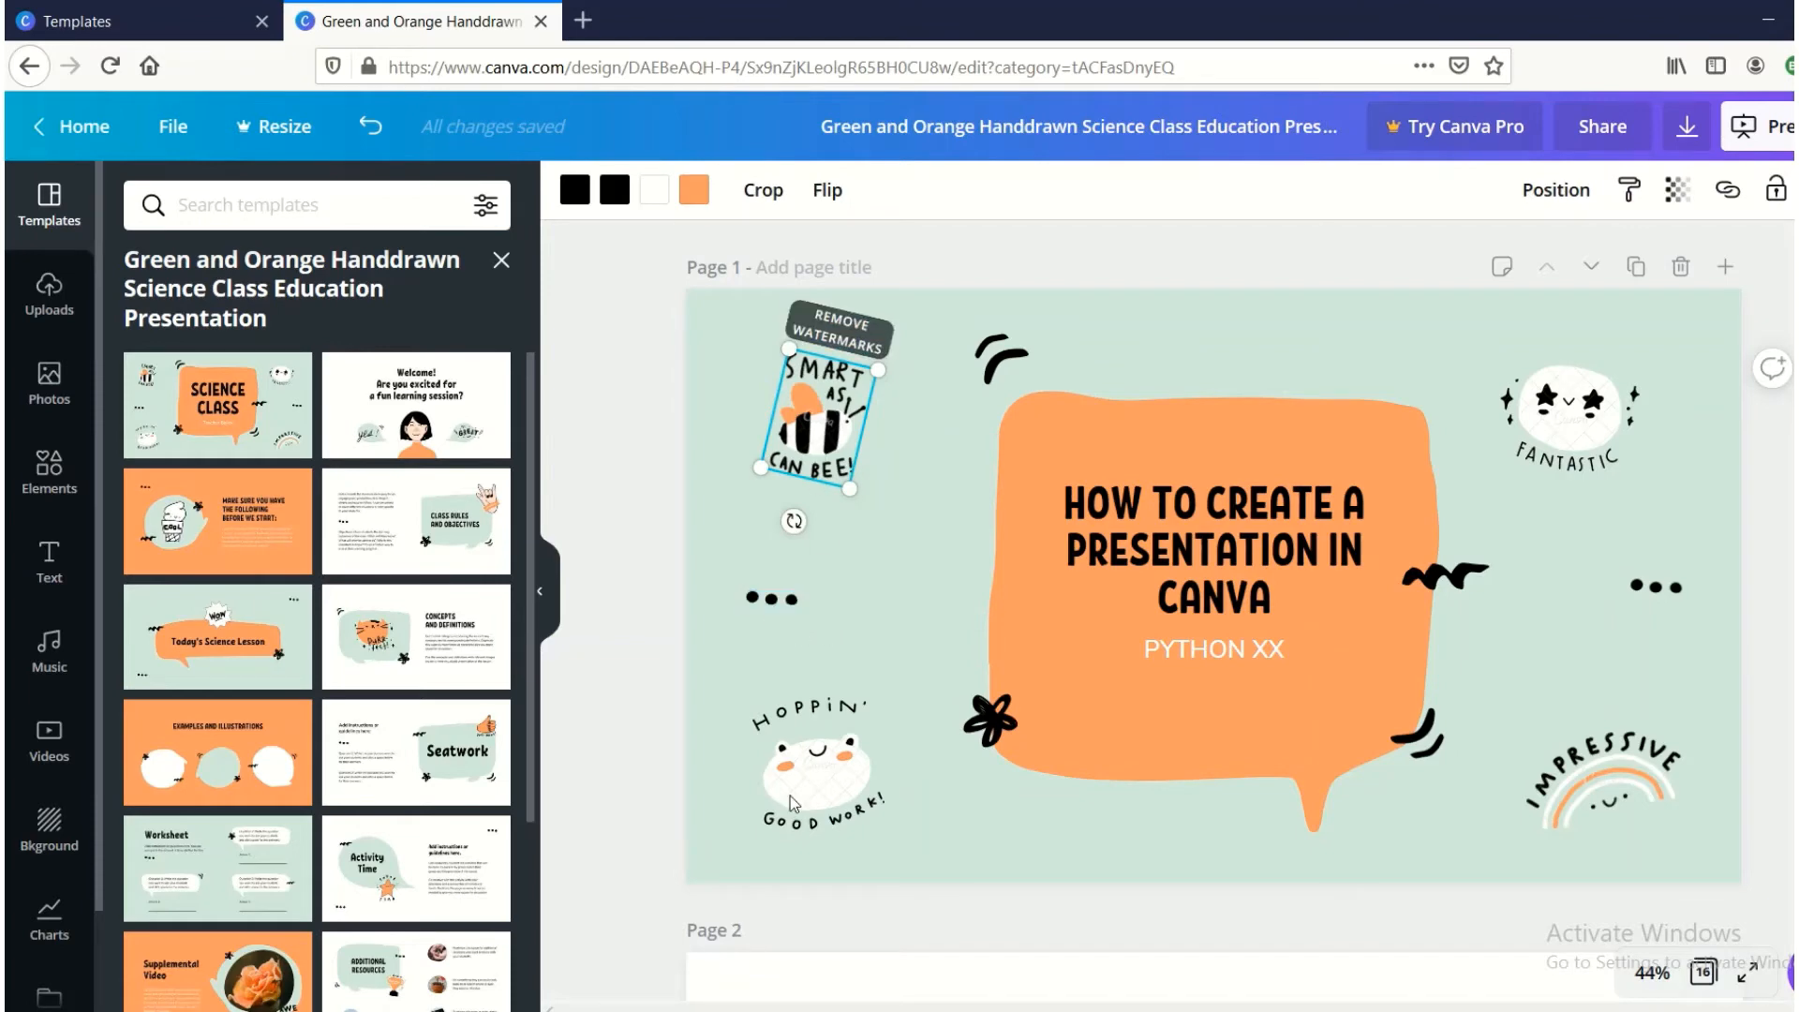
left_click(796, 705)
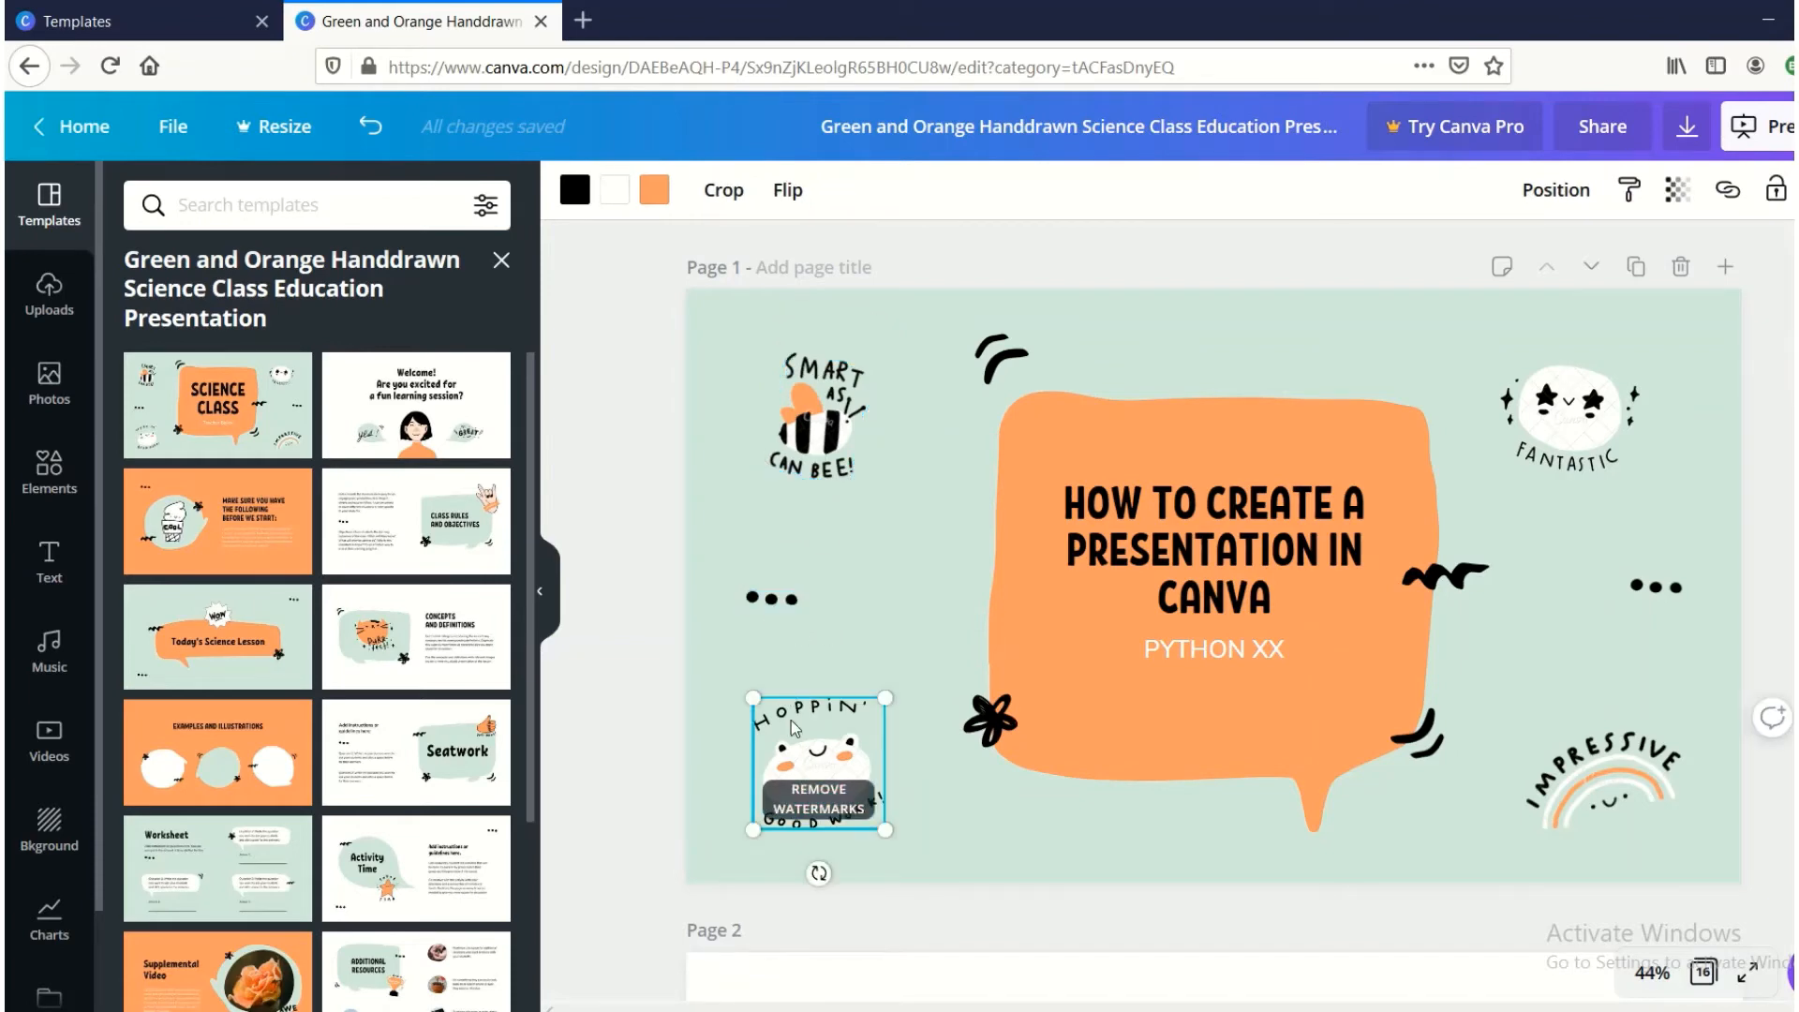
left_click(634, 560)
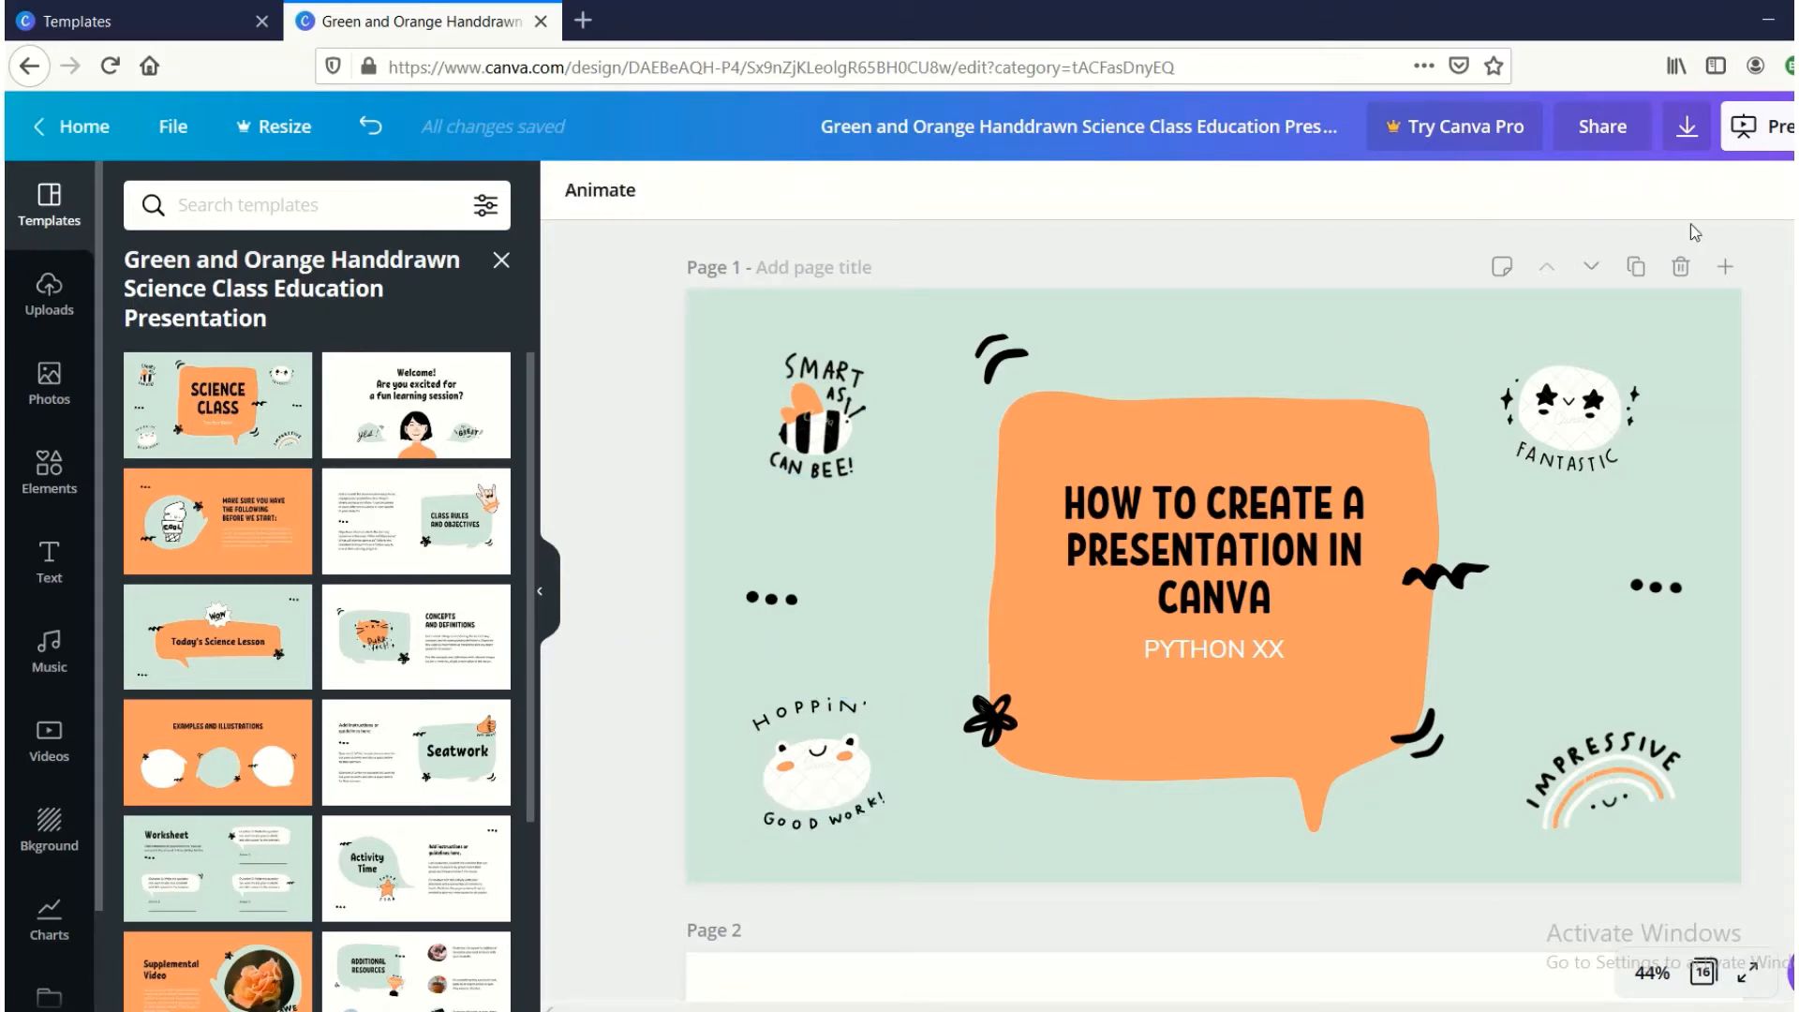
Add a new page after the cover slide and apply the template's Free Icon Resources layout to it.
left_click(1723, 268)
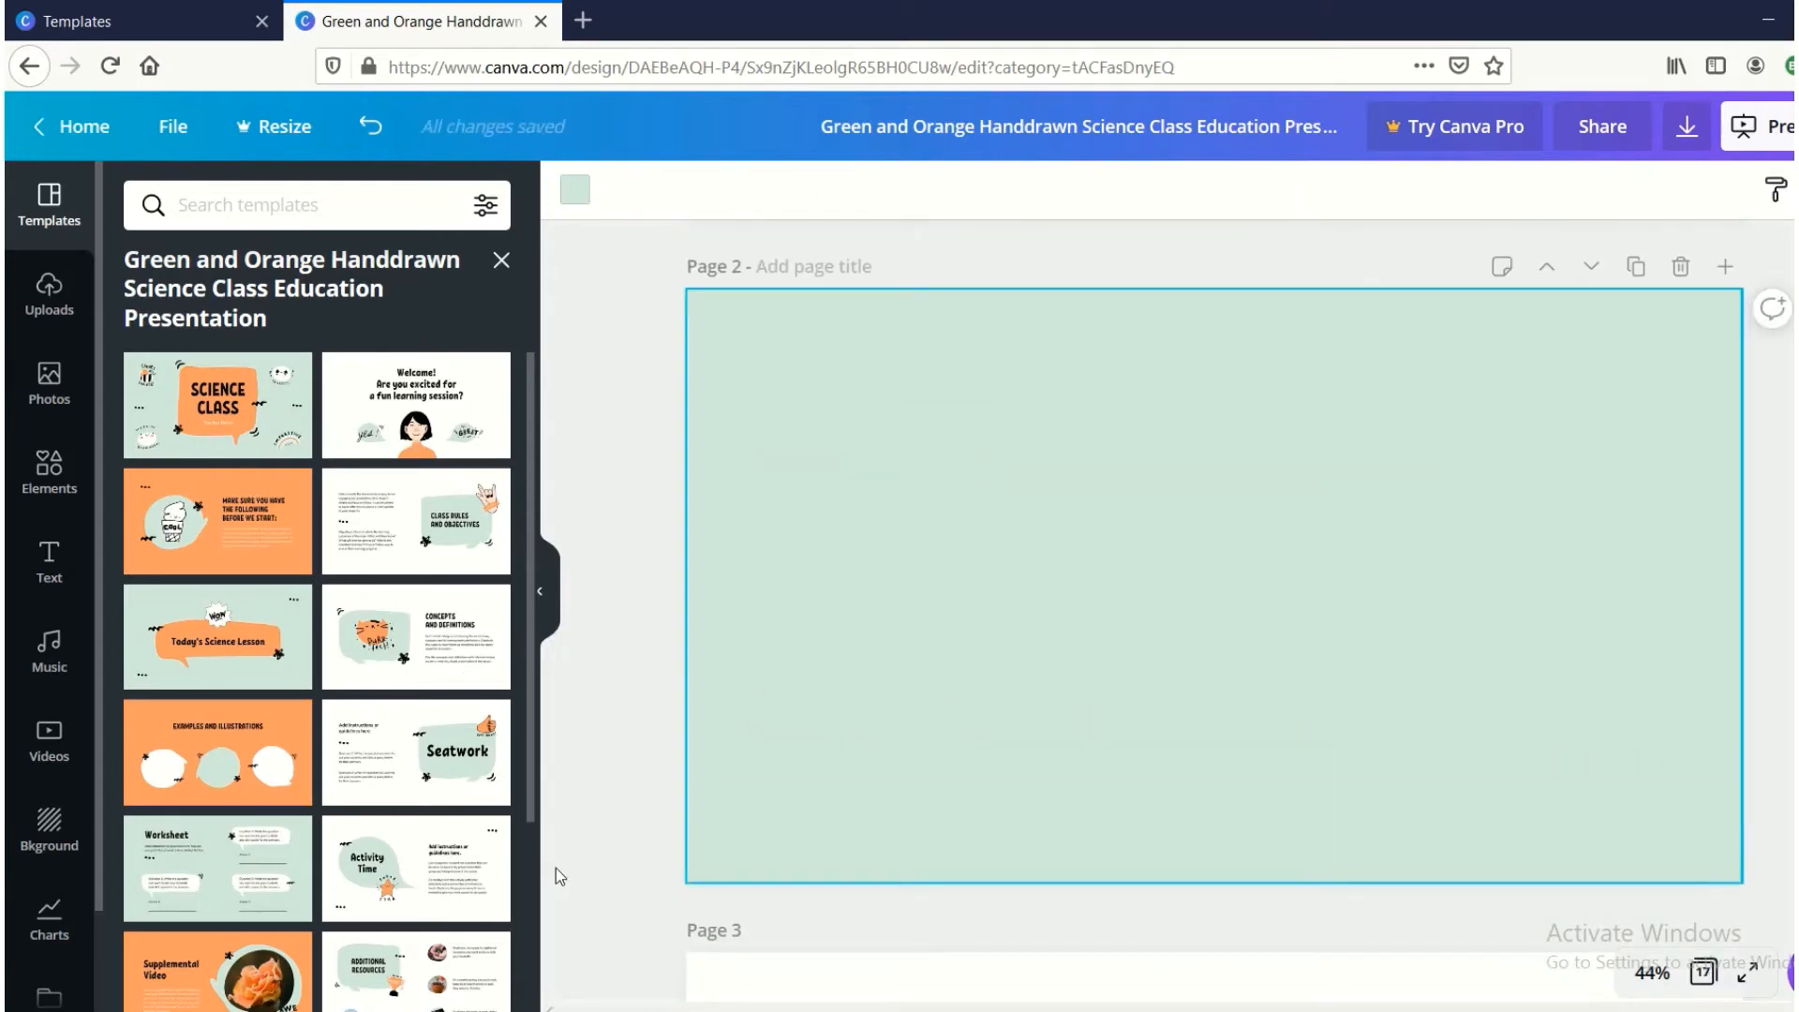
scroll(529, 862, "down", 3)
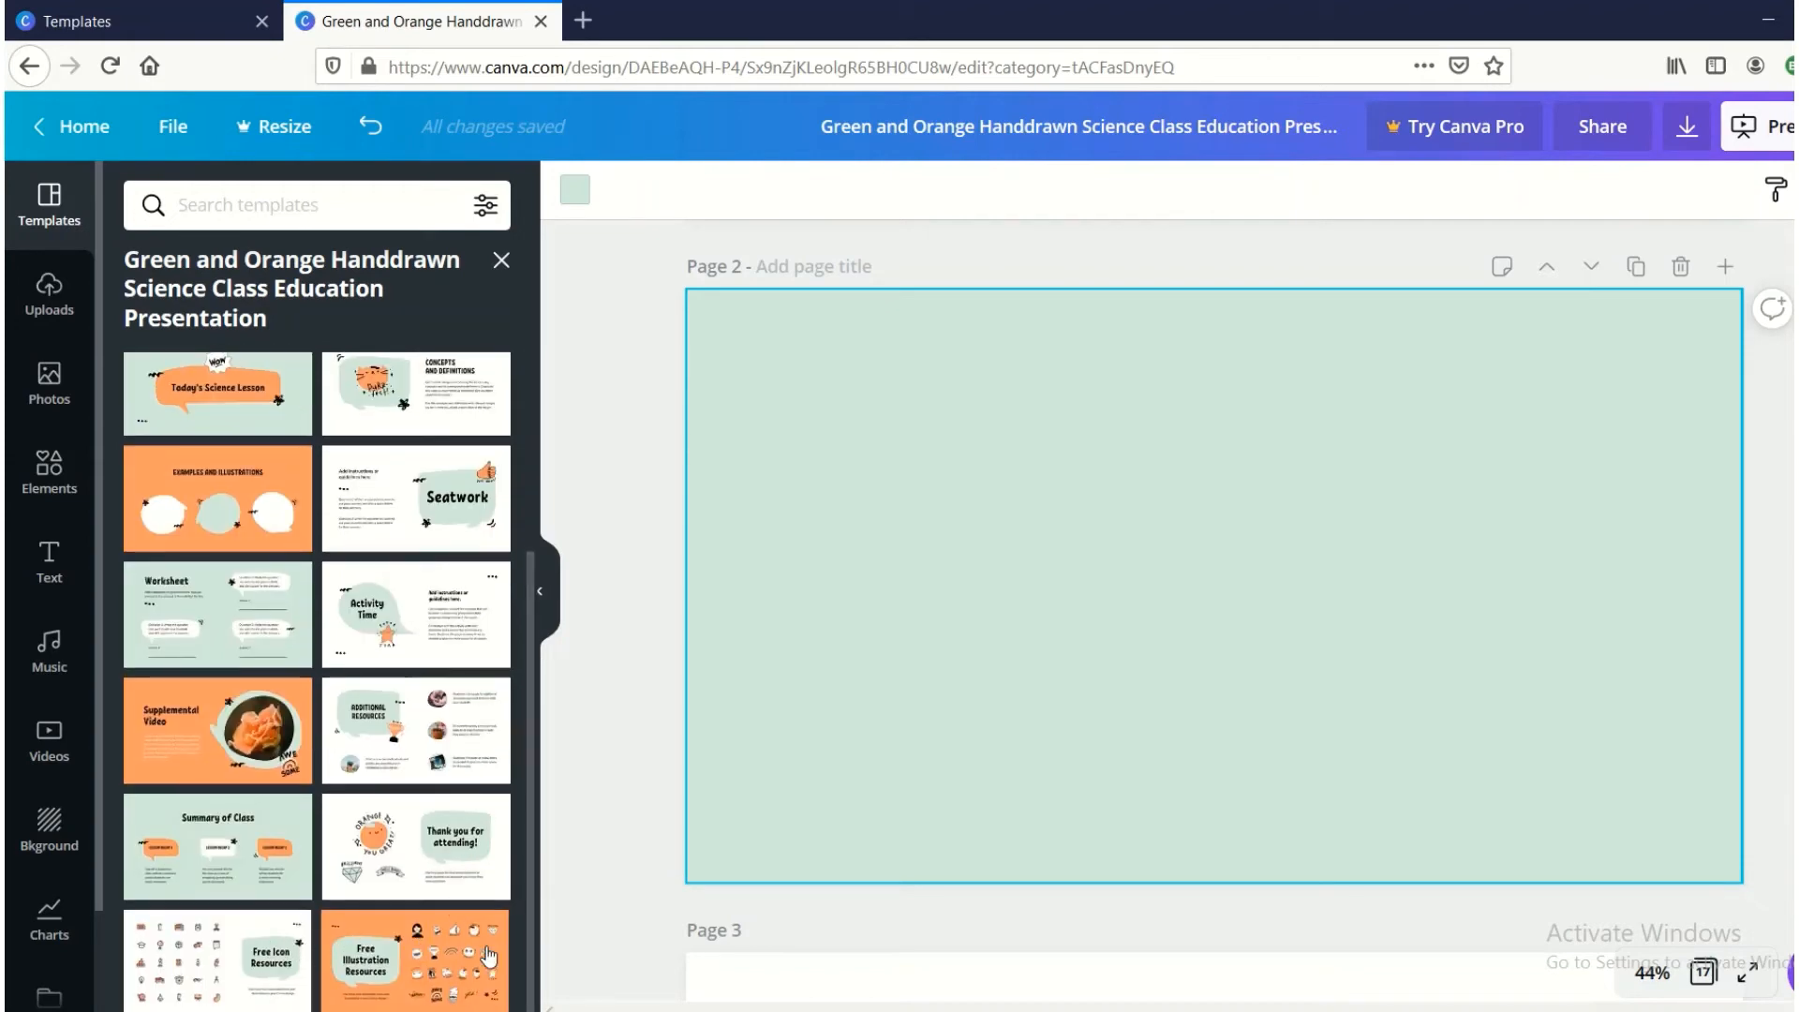
left_click(237, 913)
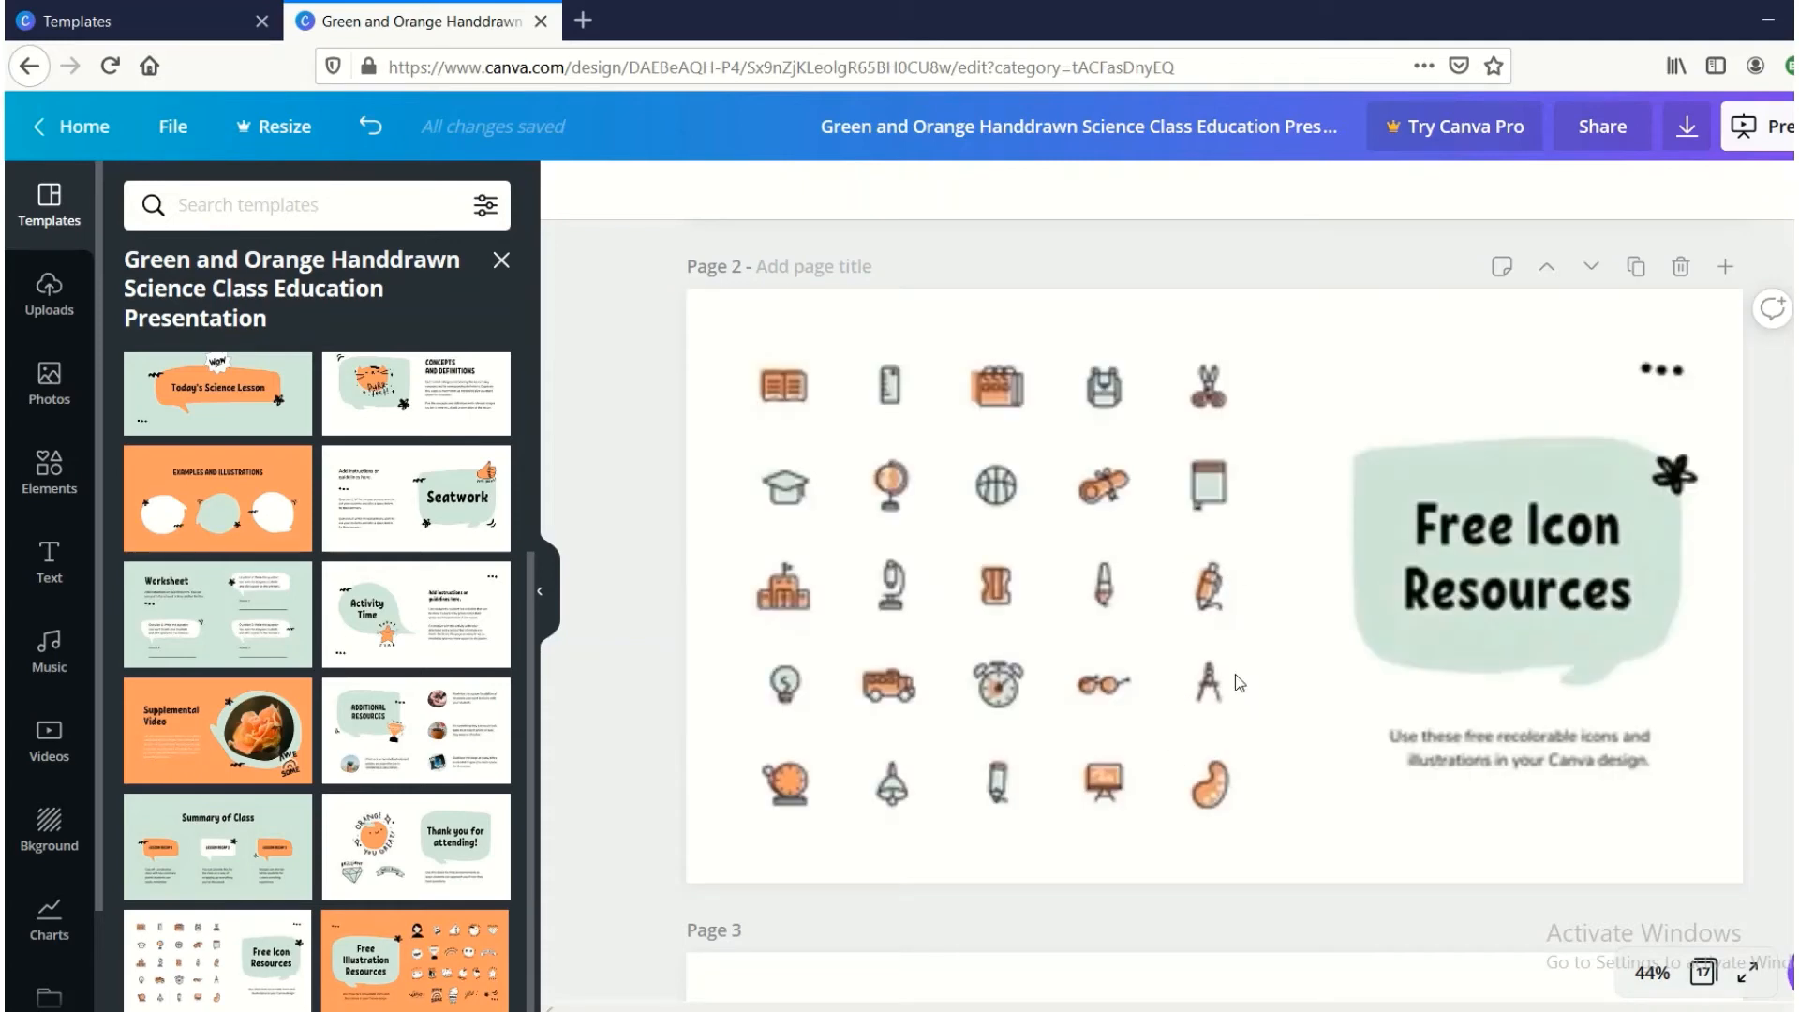
Copy the backpack icon from the icon page onto the cover slide and place it above the orange speech bubble.
left_click(1119, 395)
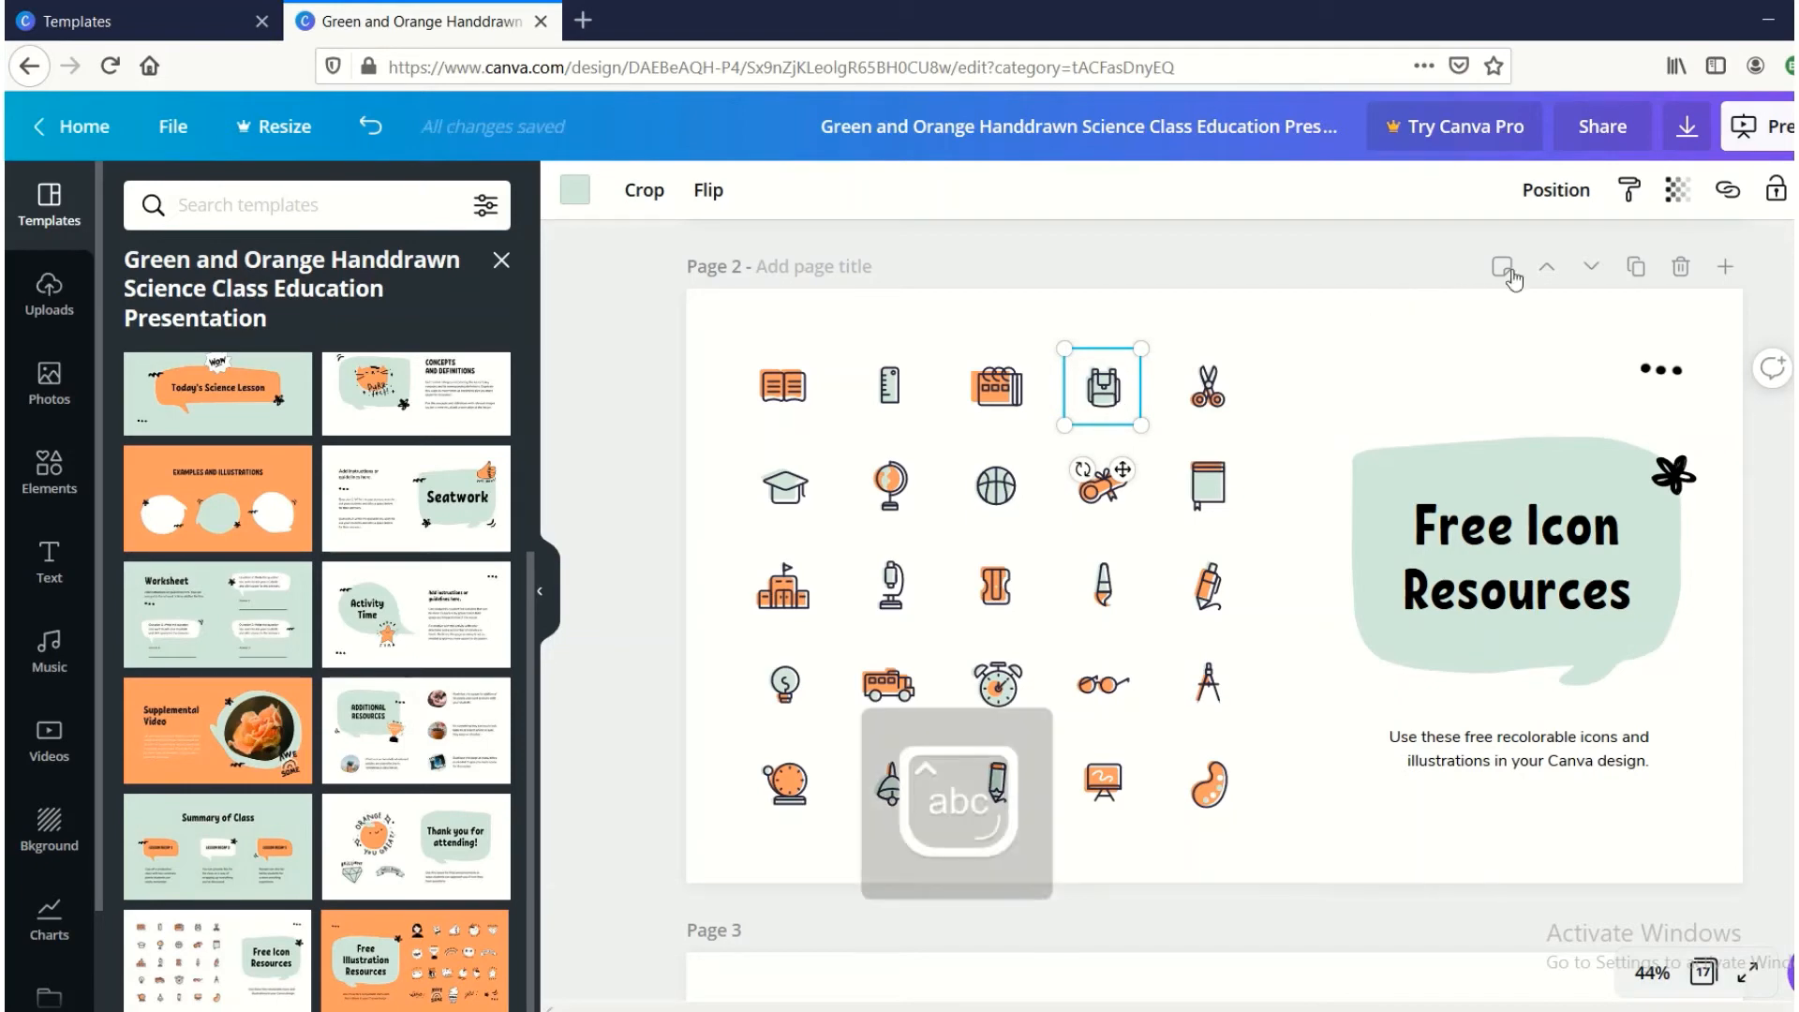
scroll(1218, 422, "up", 7)
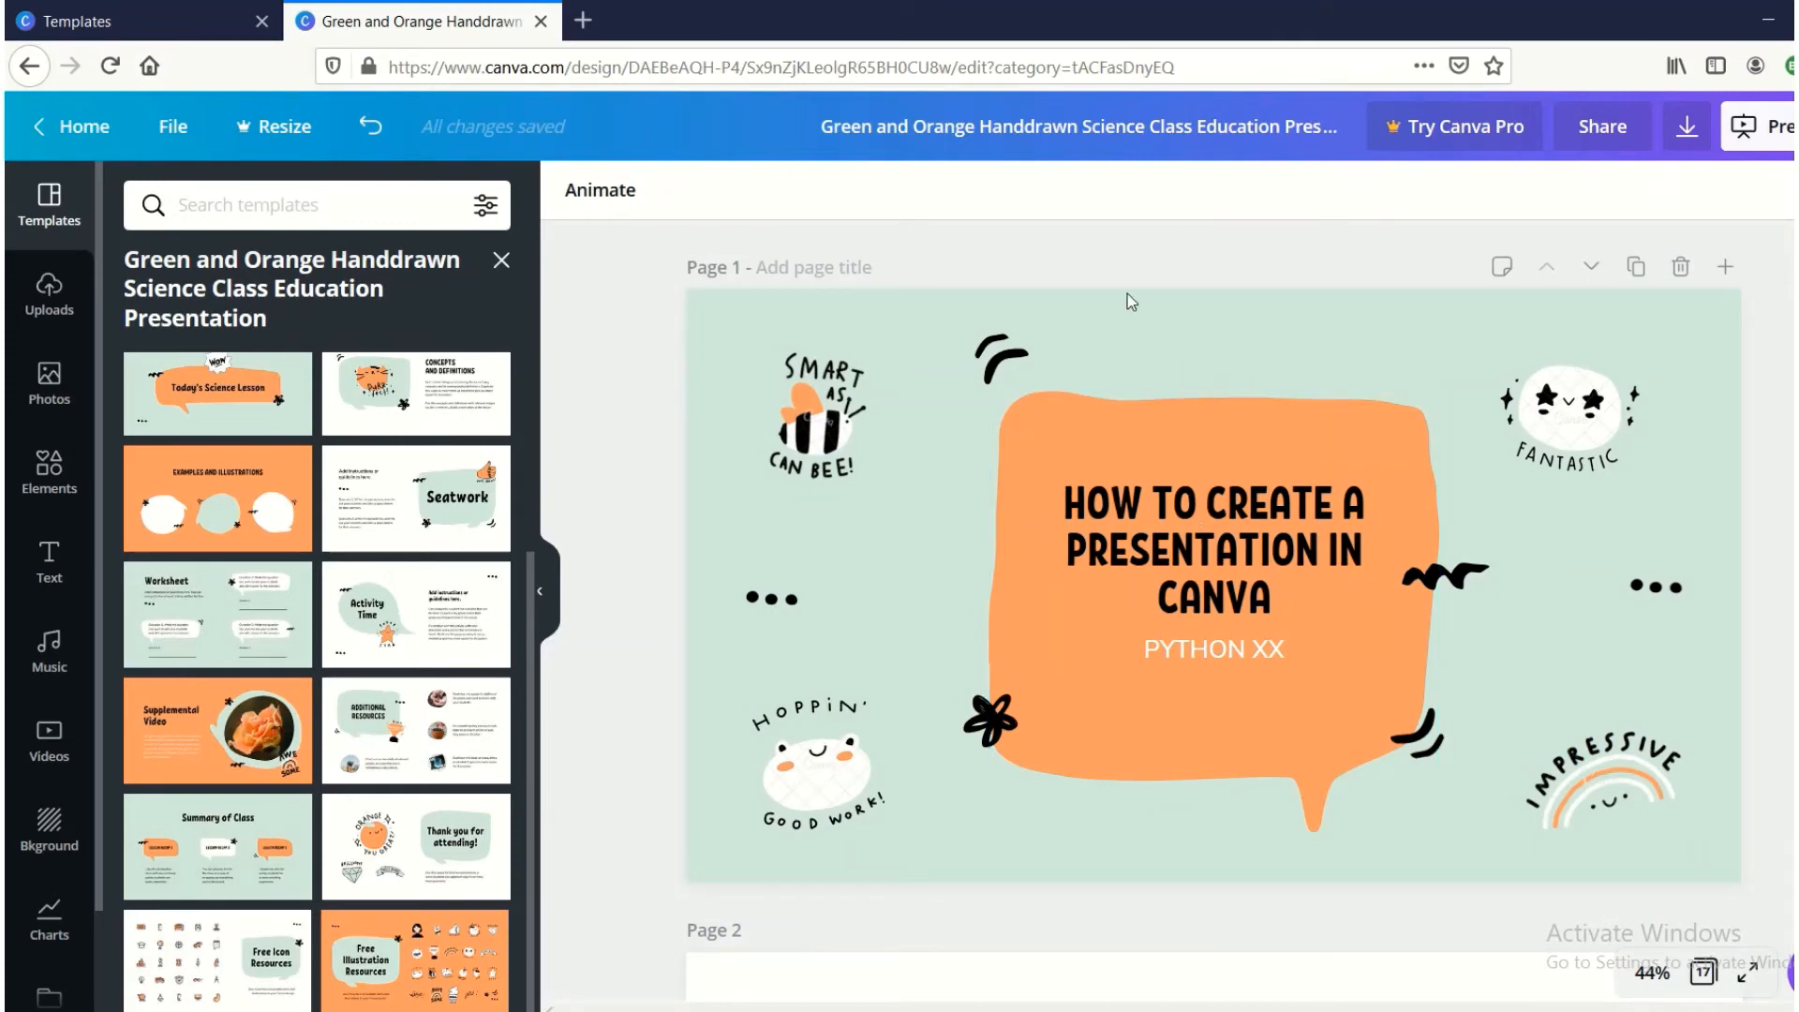
key("ctrl+v")
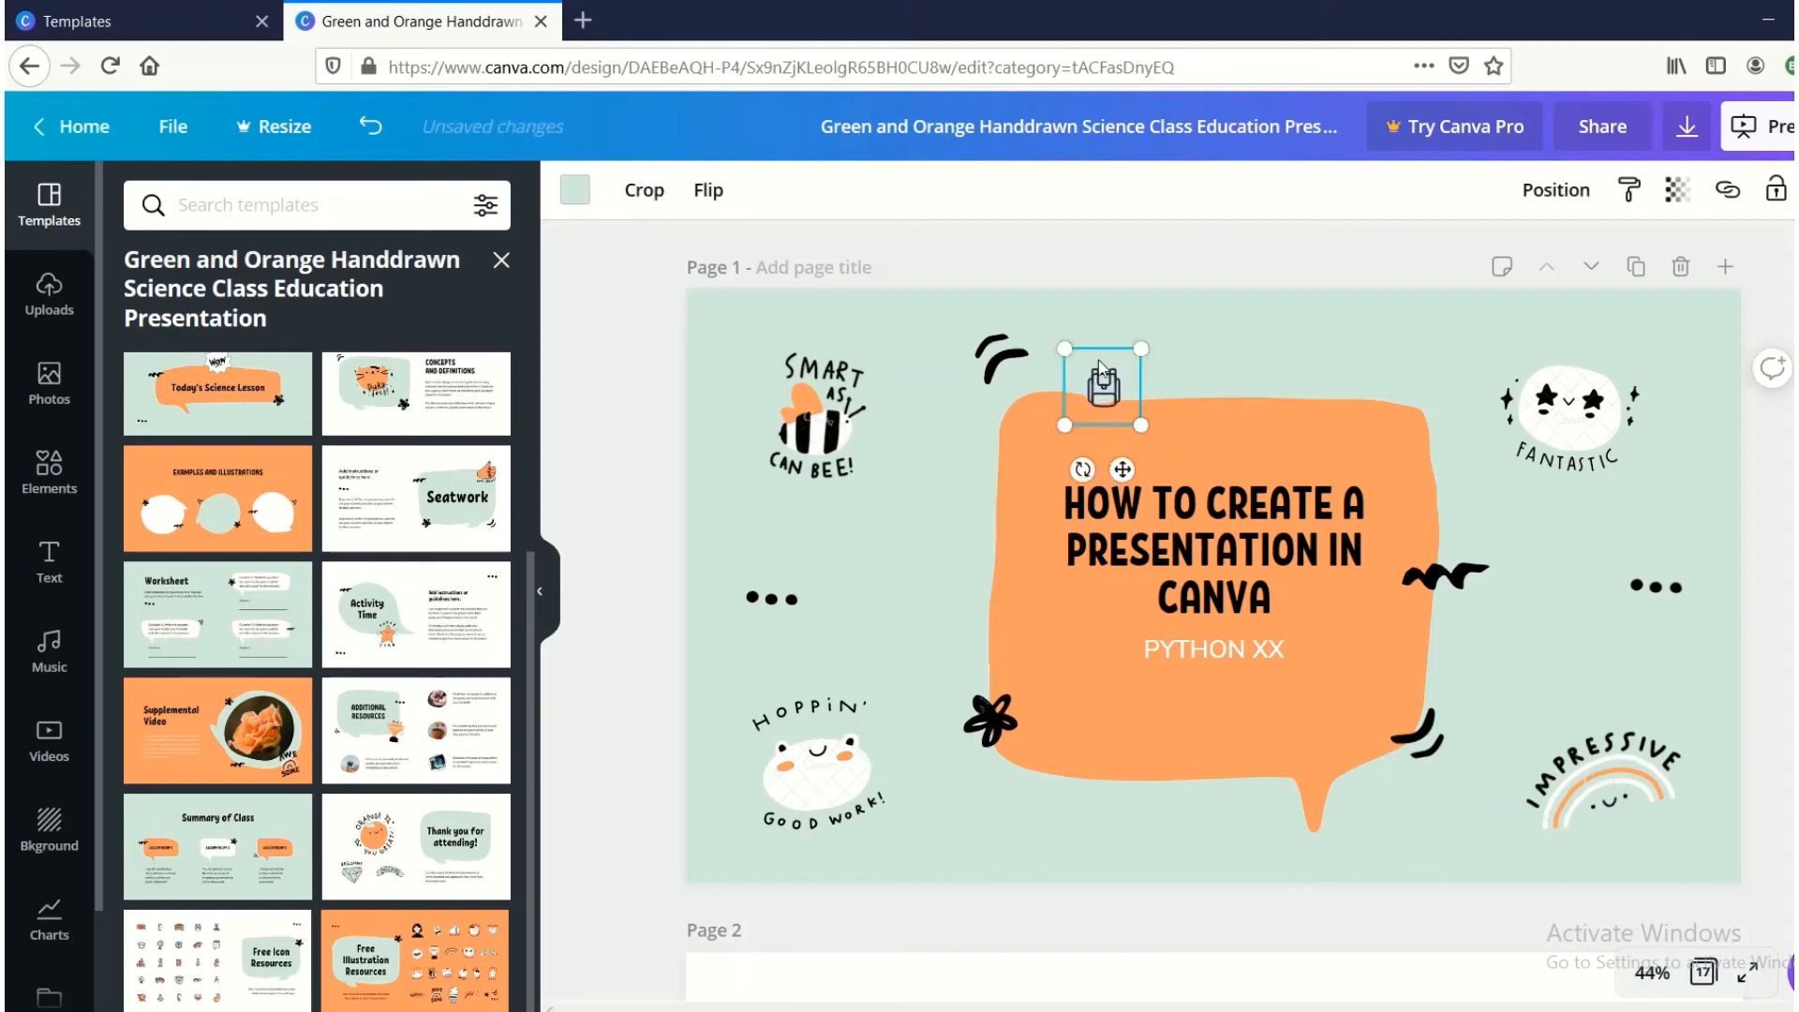
left_click_drag(1107, 370, 1256, 359)
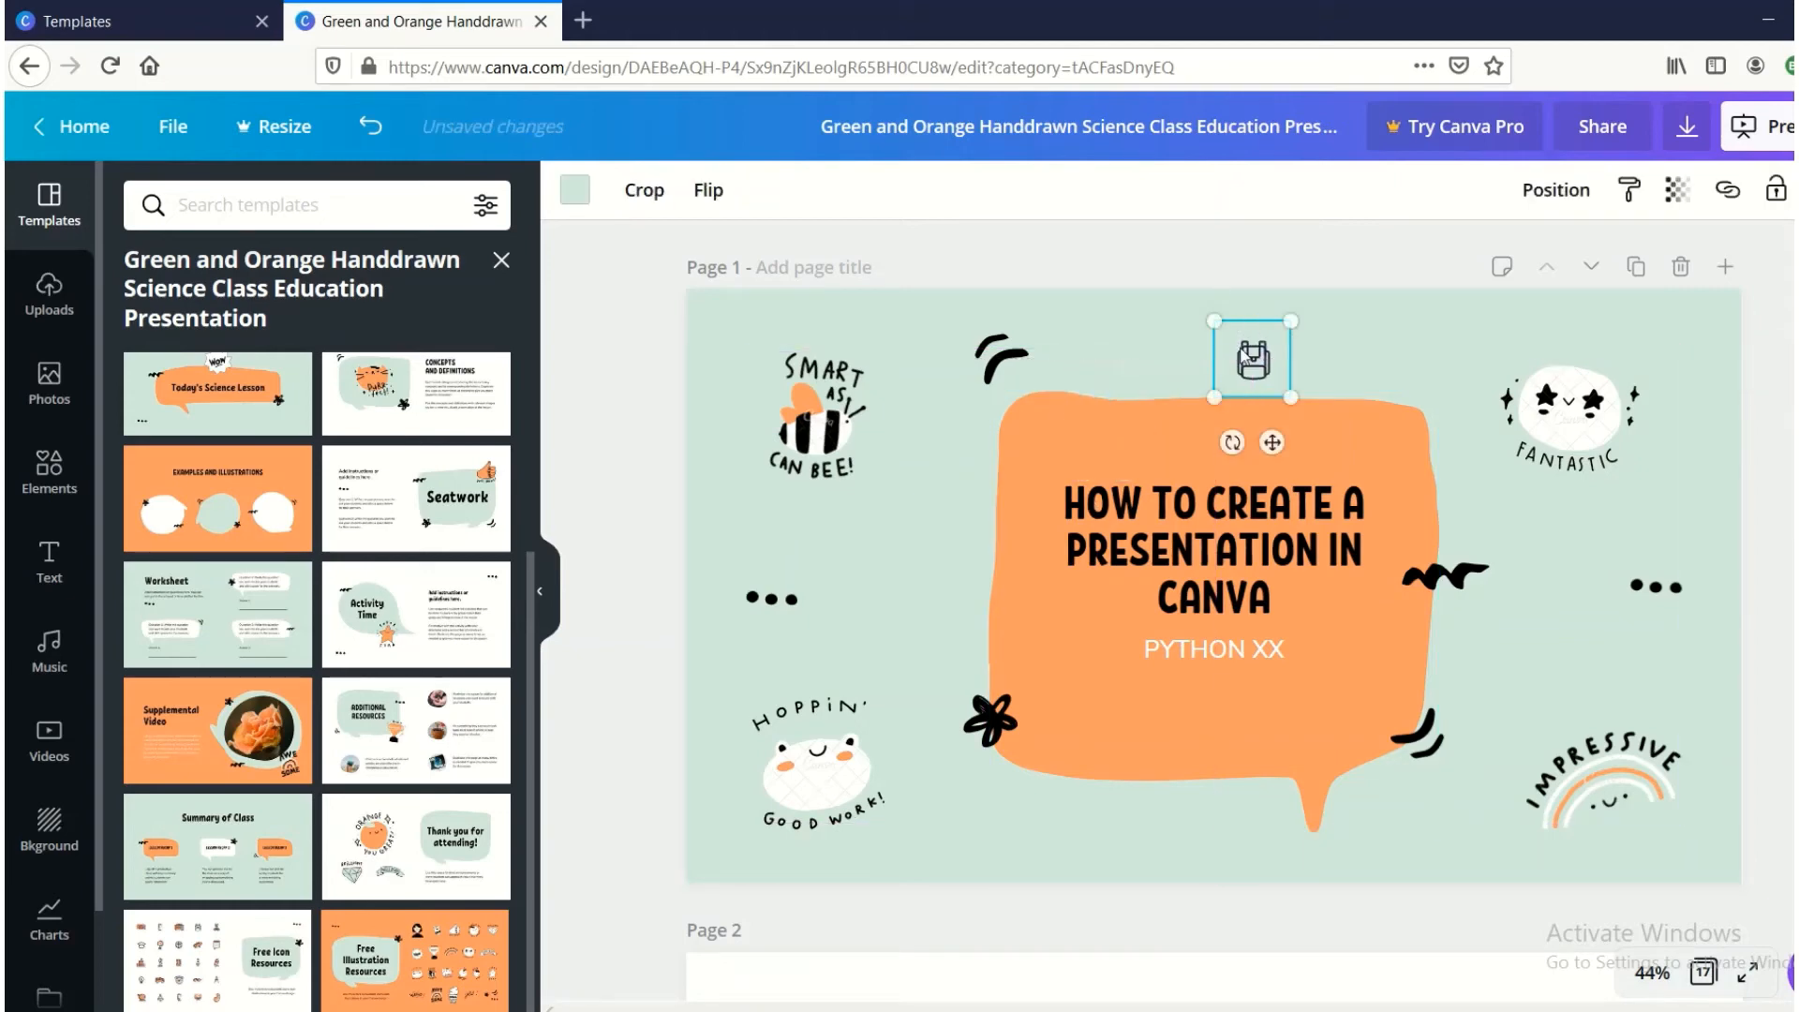
Delete the backpack icon from the cover slide and remove the Free Icon Resources page.
key("Delete")
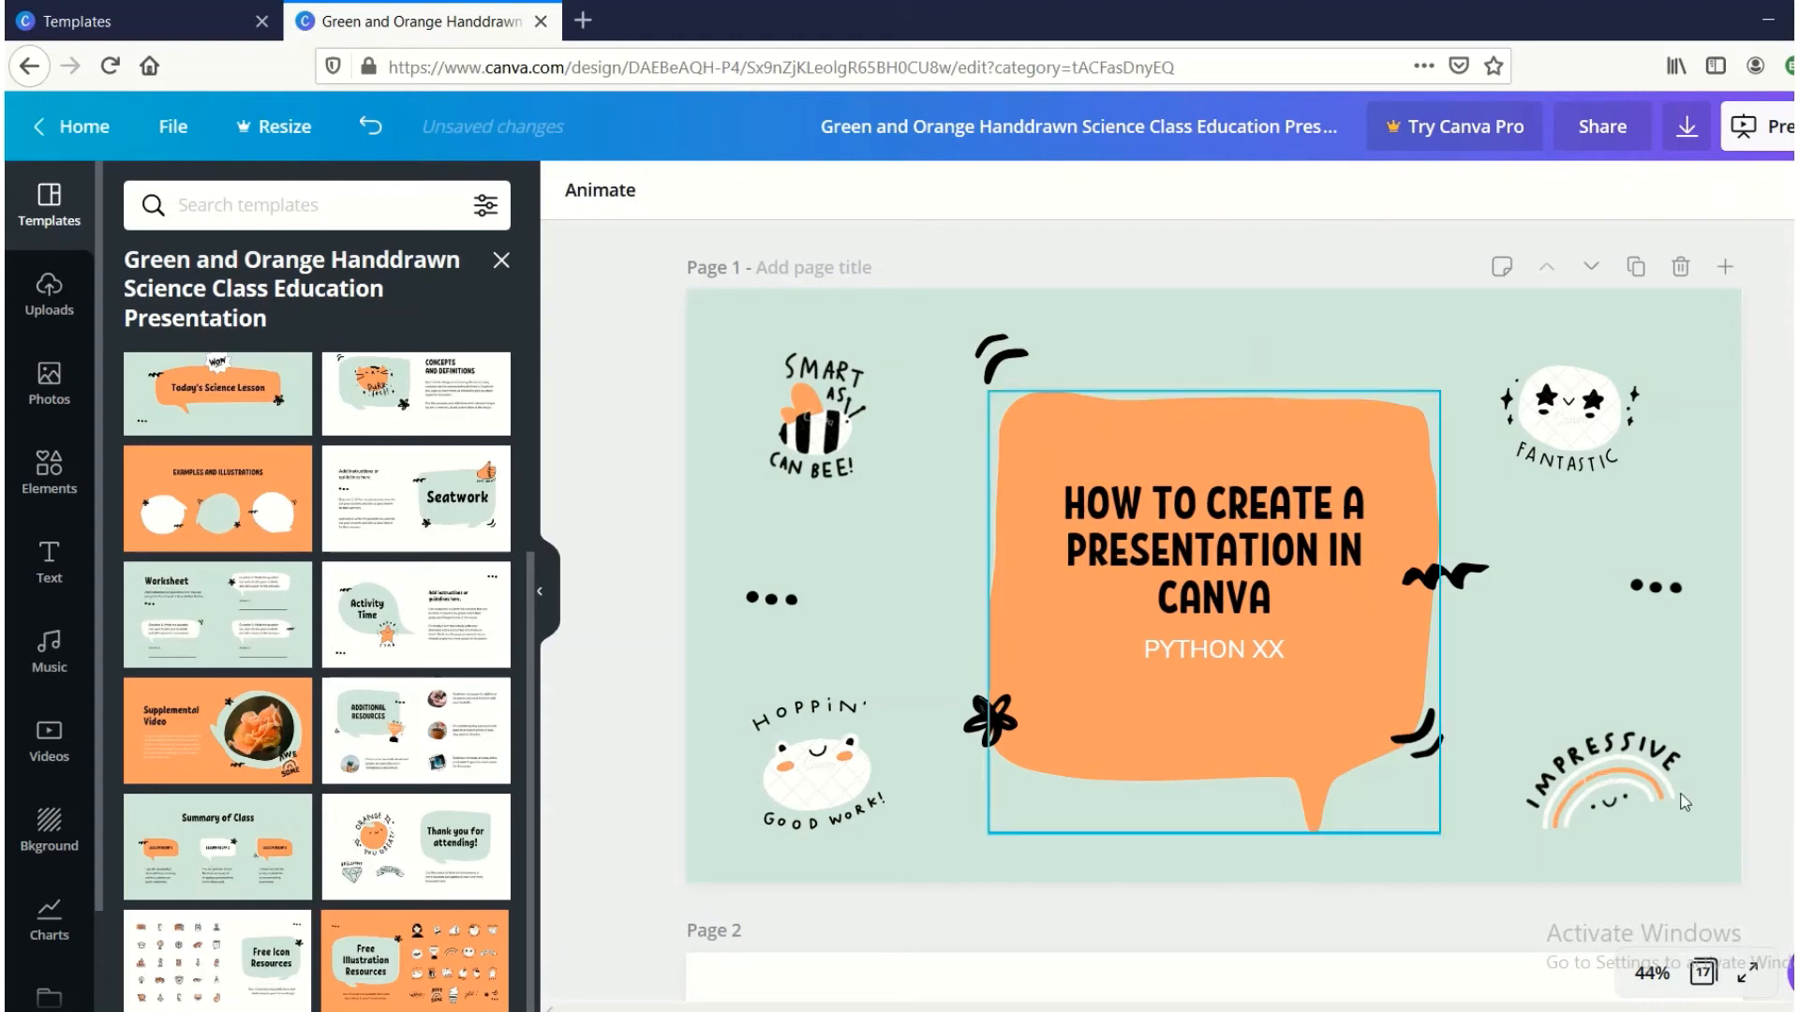
scroll(1747, 275, "down", 8)
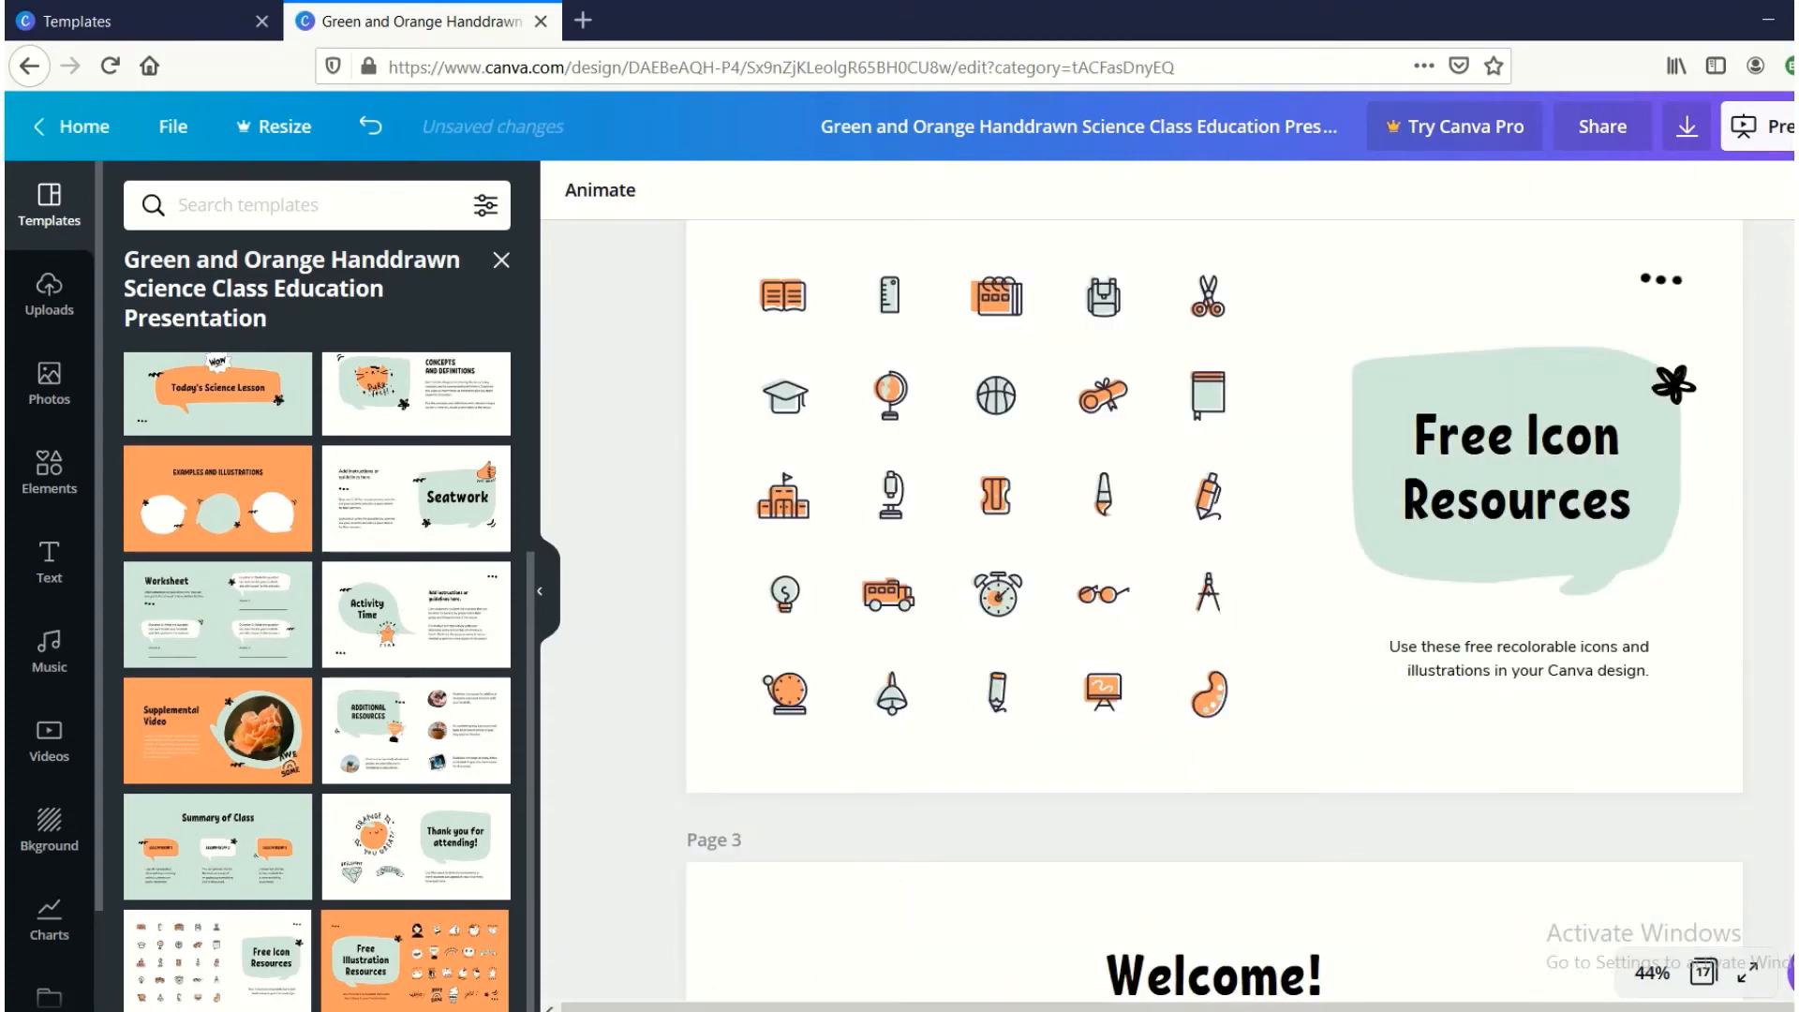
scroll(1672, 272, "up", 2)
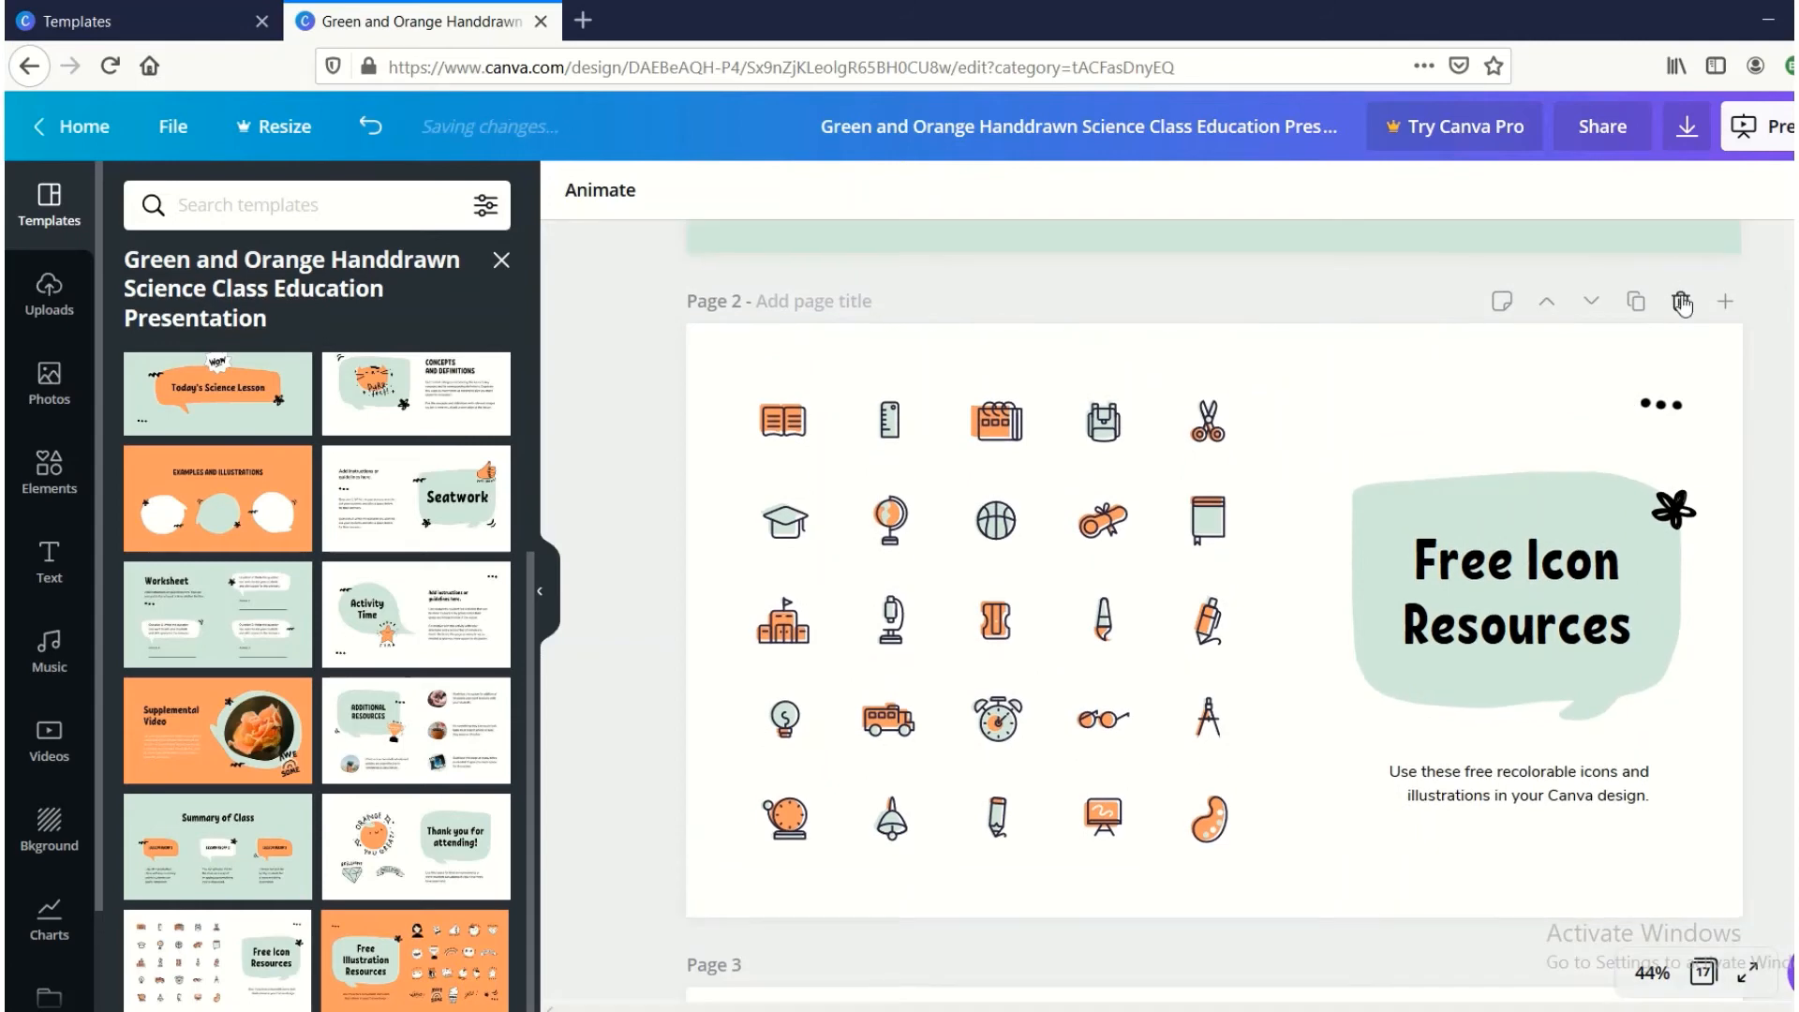
left_click(1681, 302)
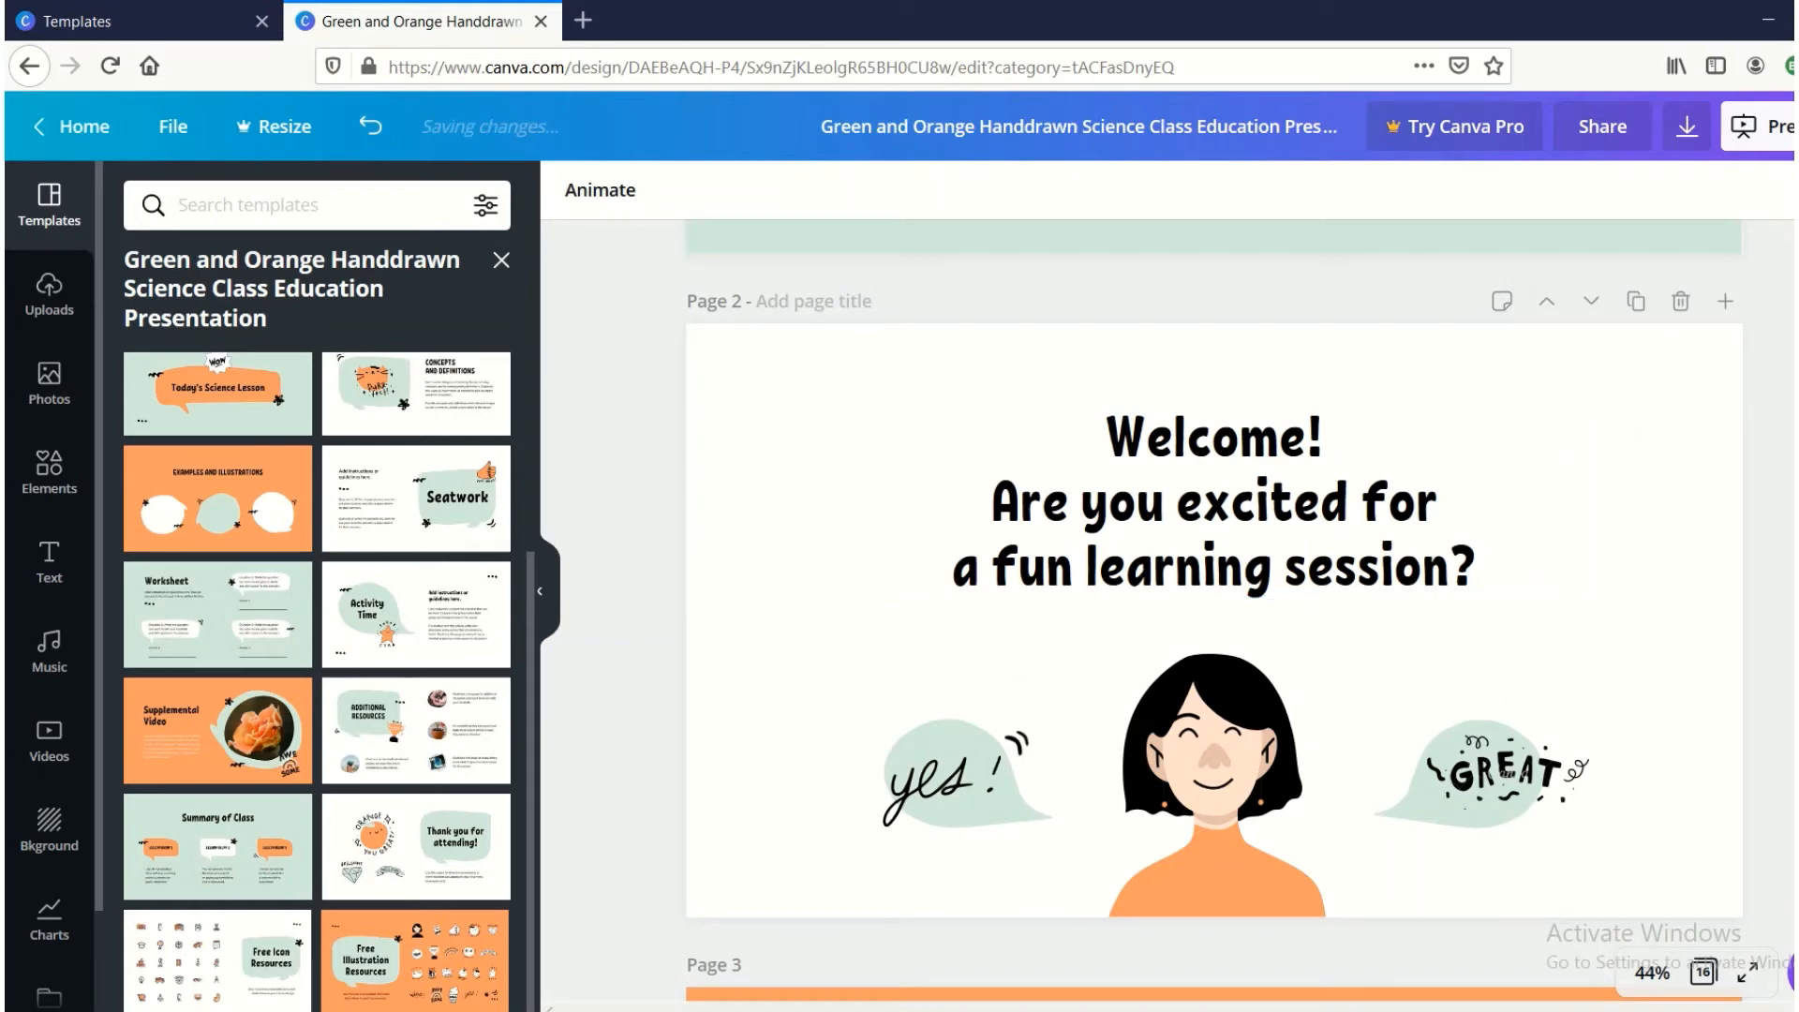
Clear the placeholder paragraph under the "Make sure you have the following before we start" heading on page 3.
scroll(1139, 570, "down", 2)
scroll(1214, 609, "down", 5)
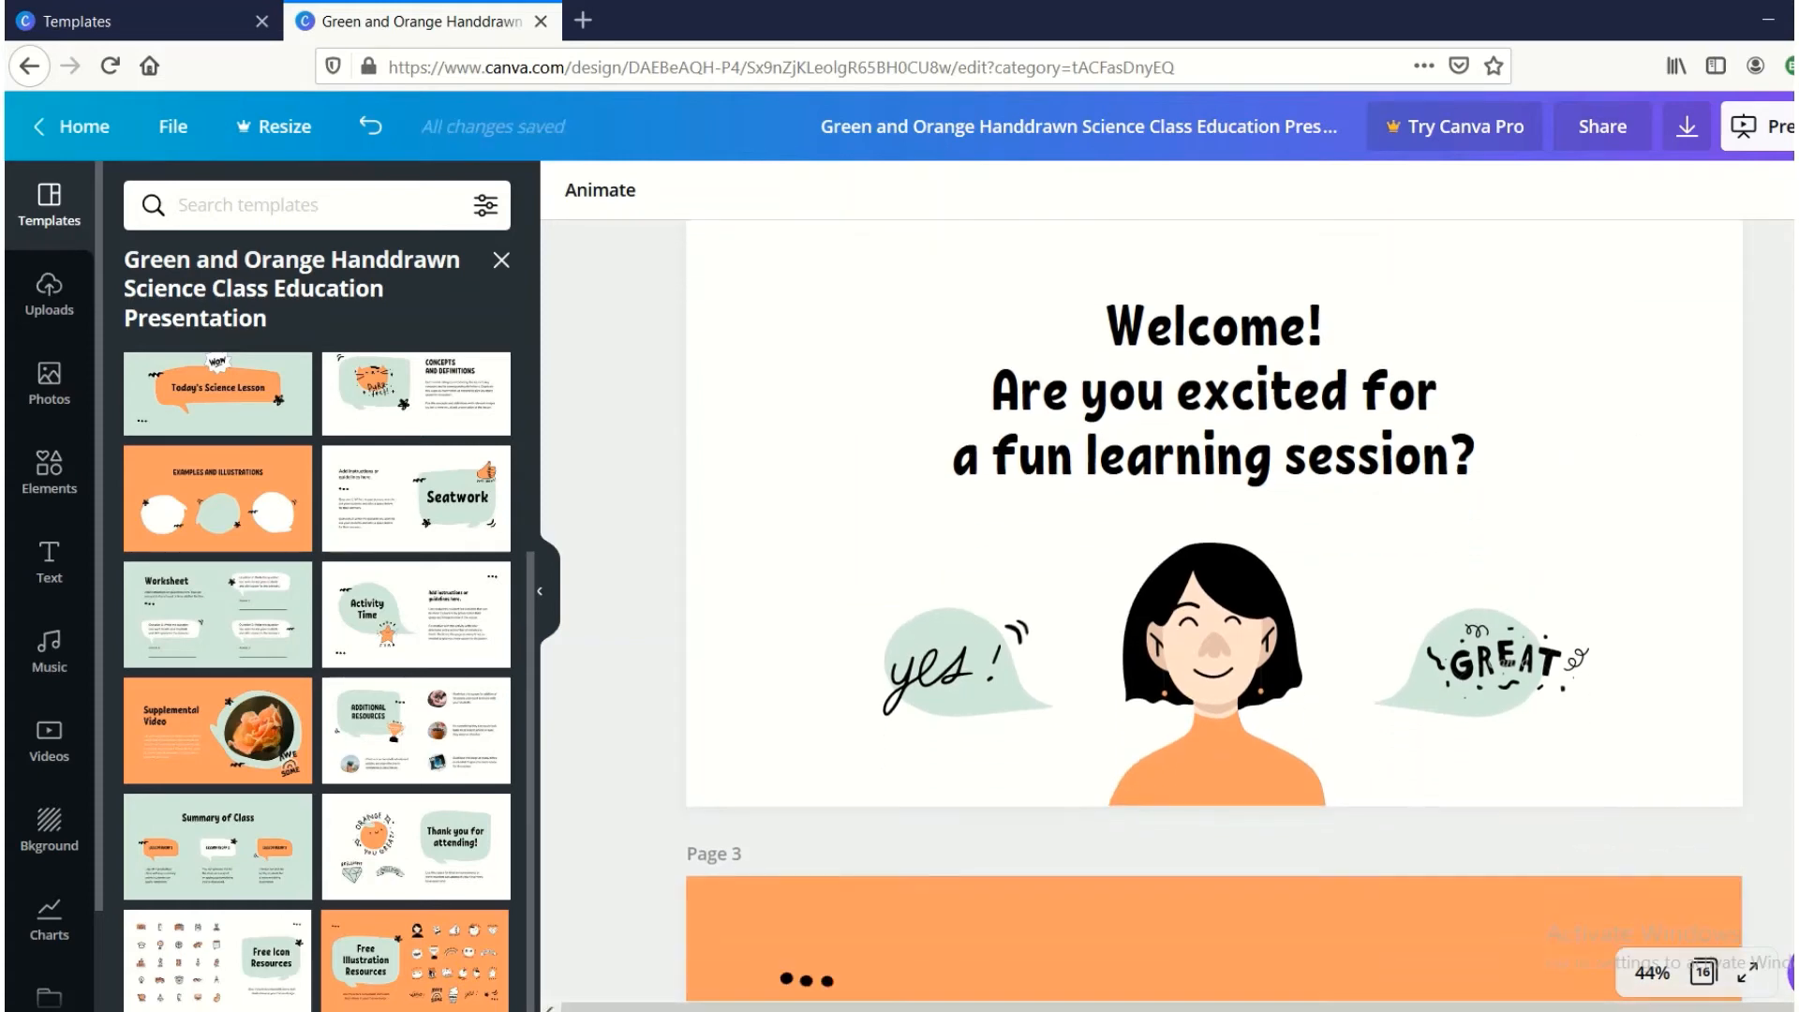
scroll(1215, 609, "down", 10)
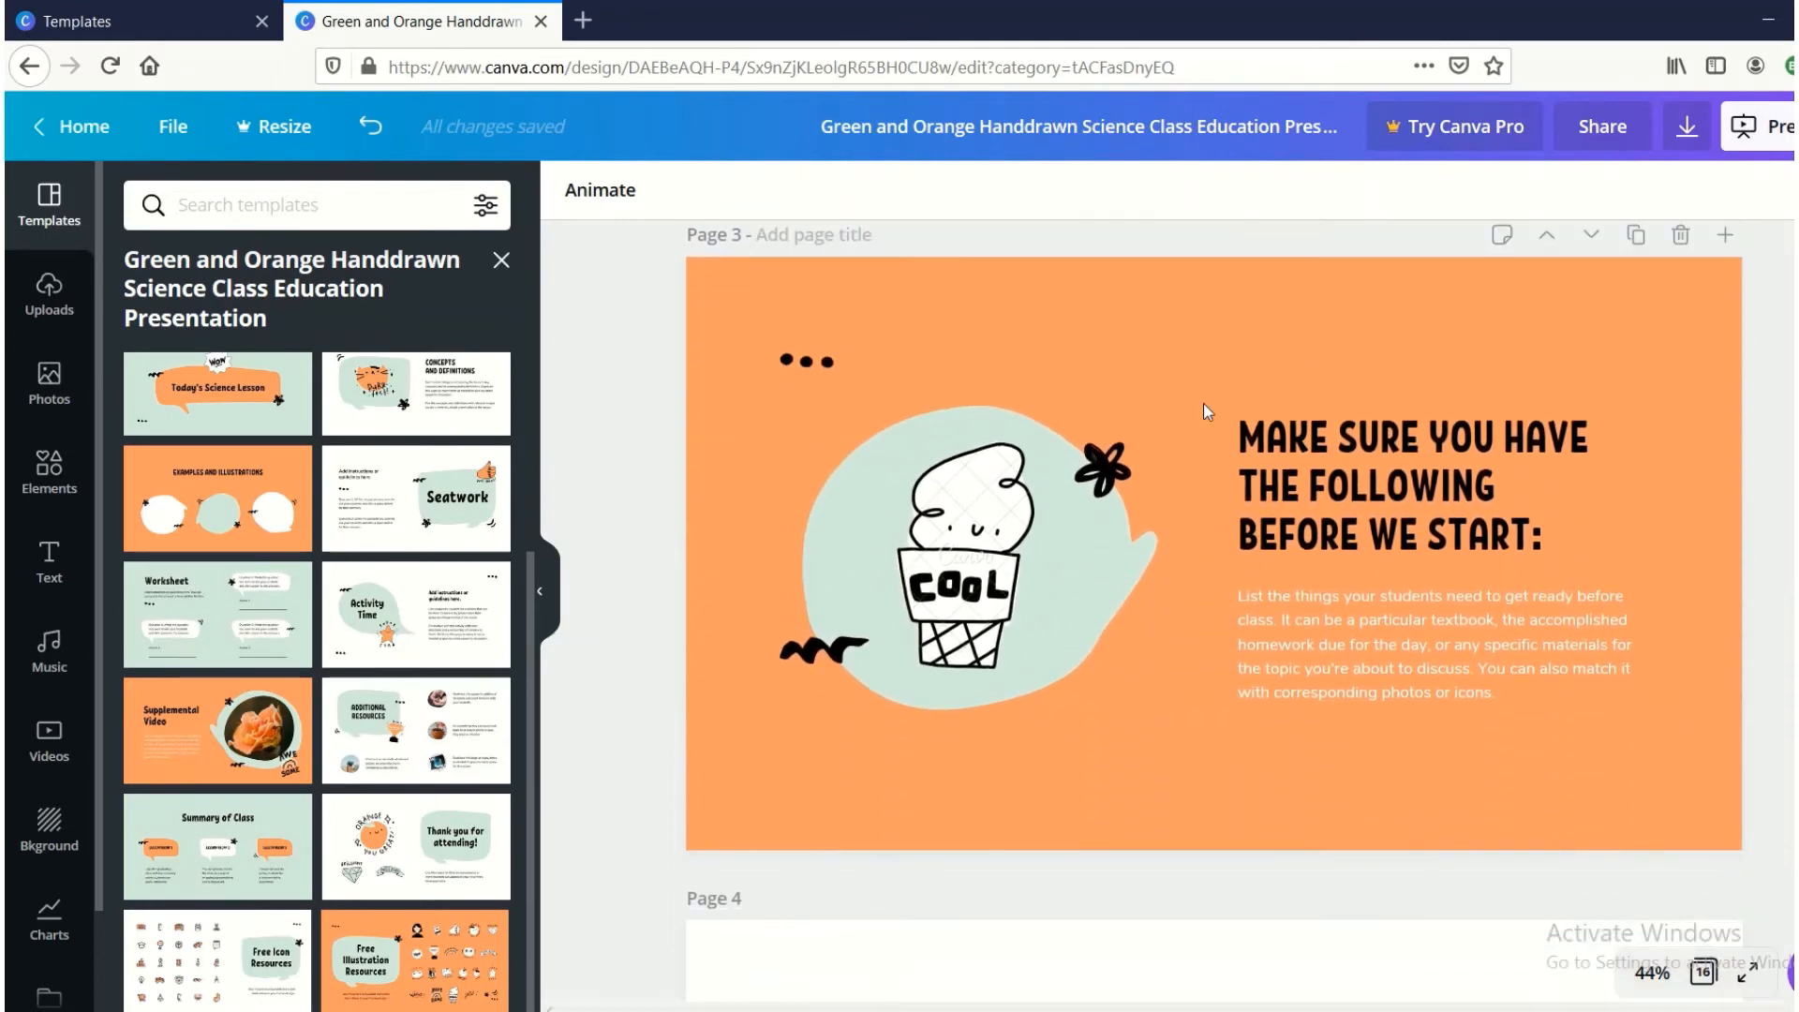
left_click(1488, 682)
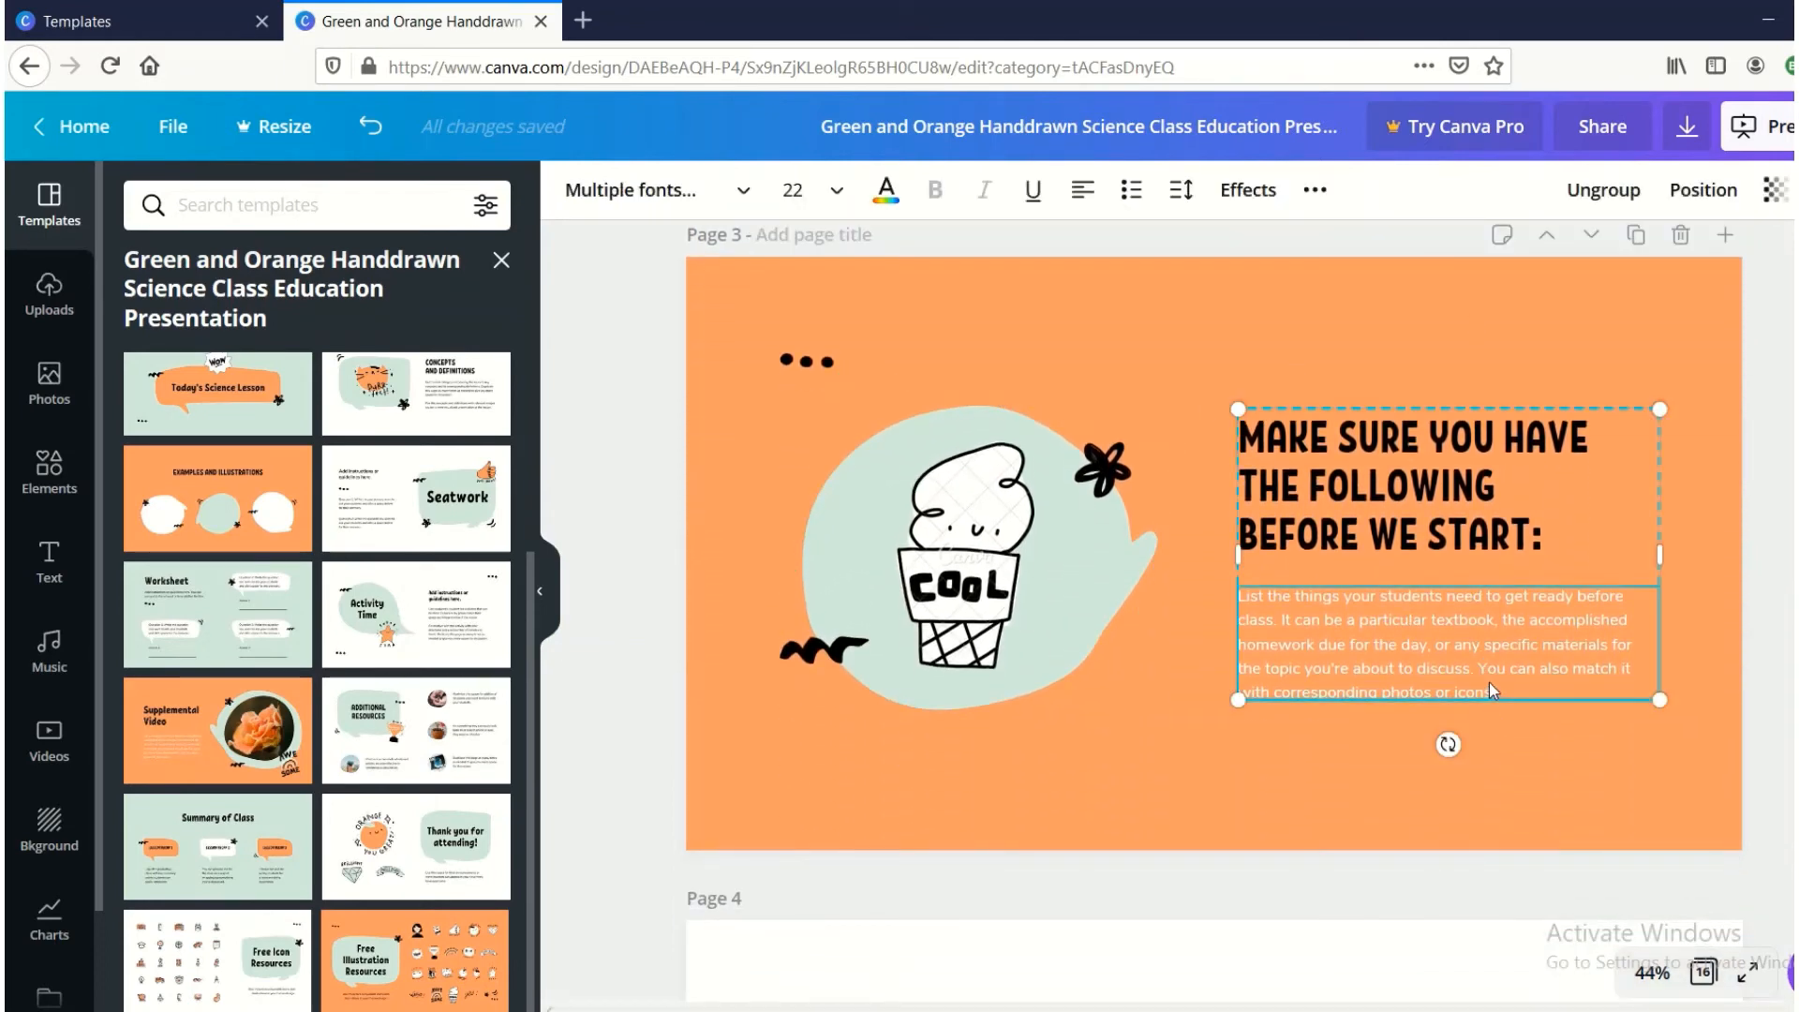
left_click(1488, 682)
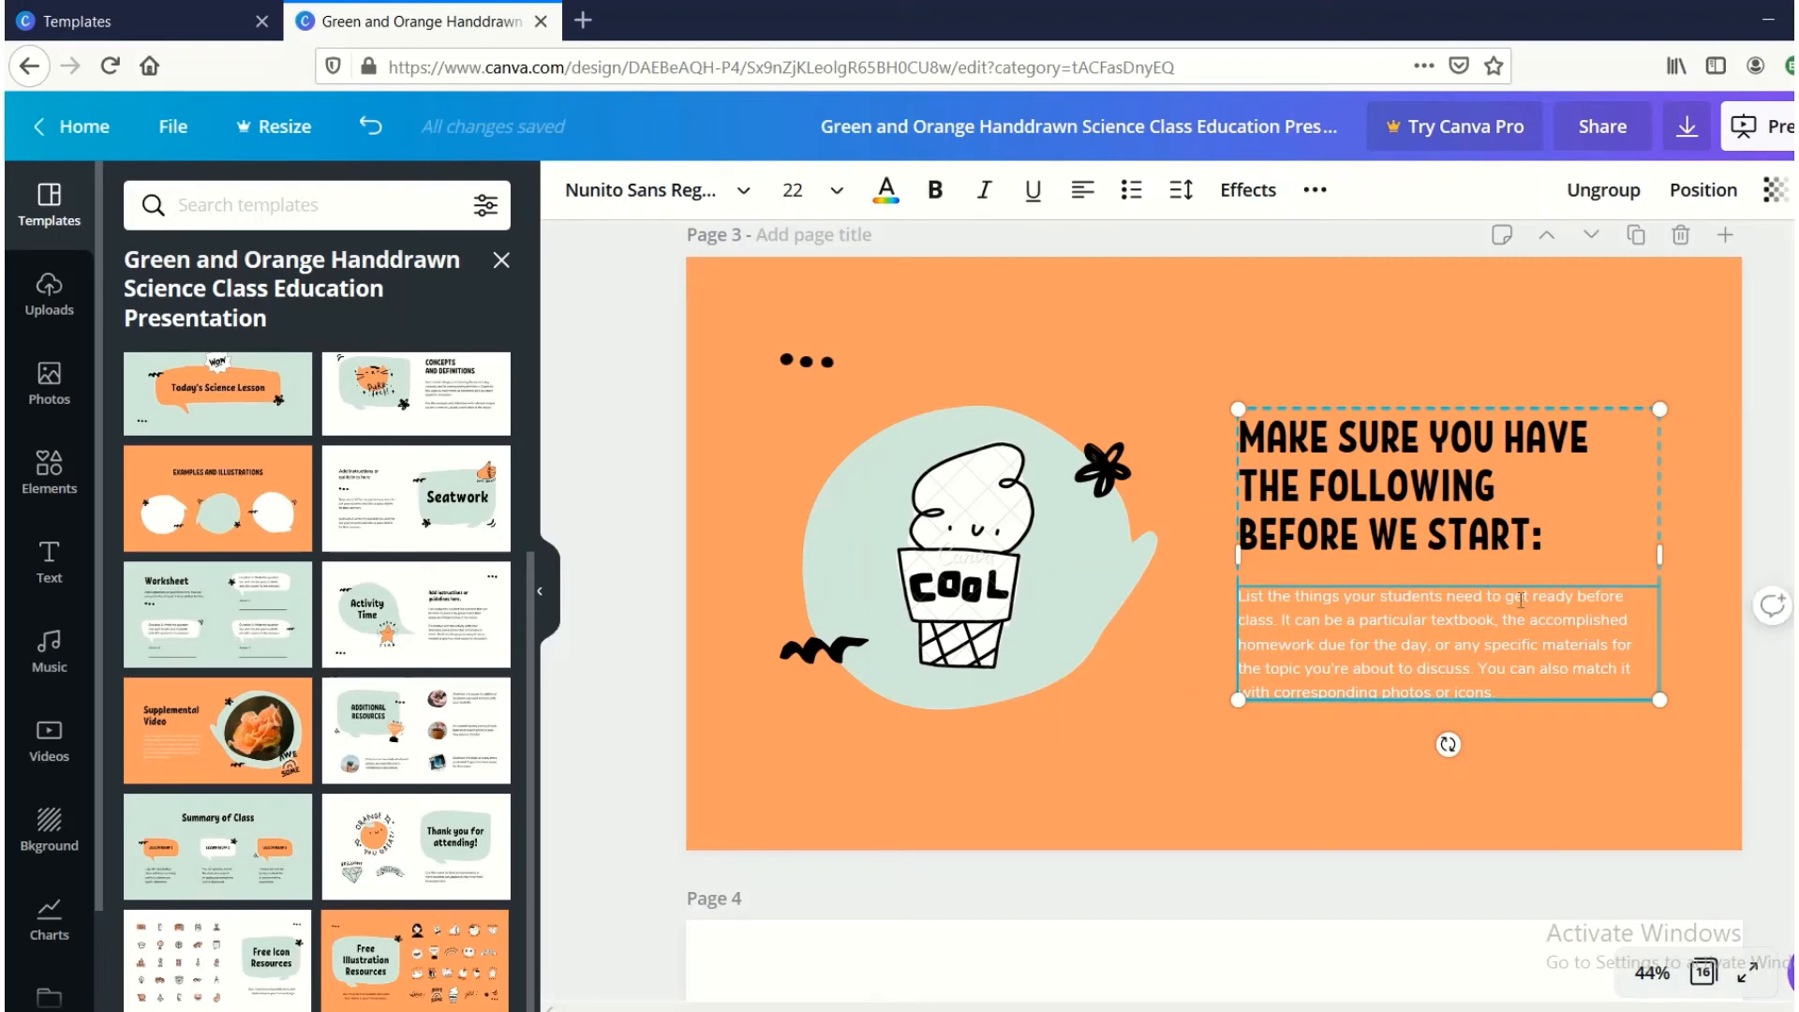
left_click_drag(1535, 668, 1413, 668)
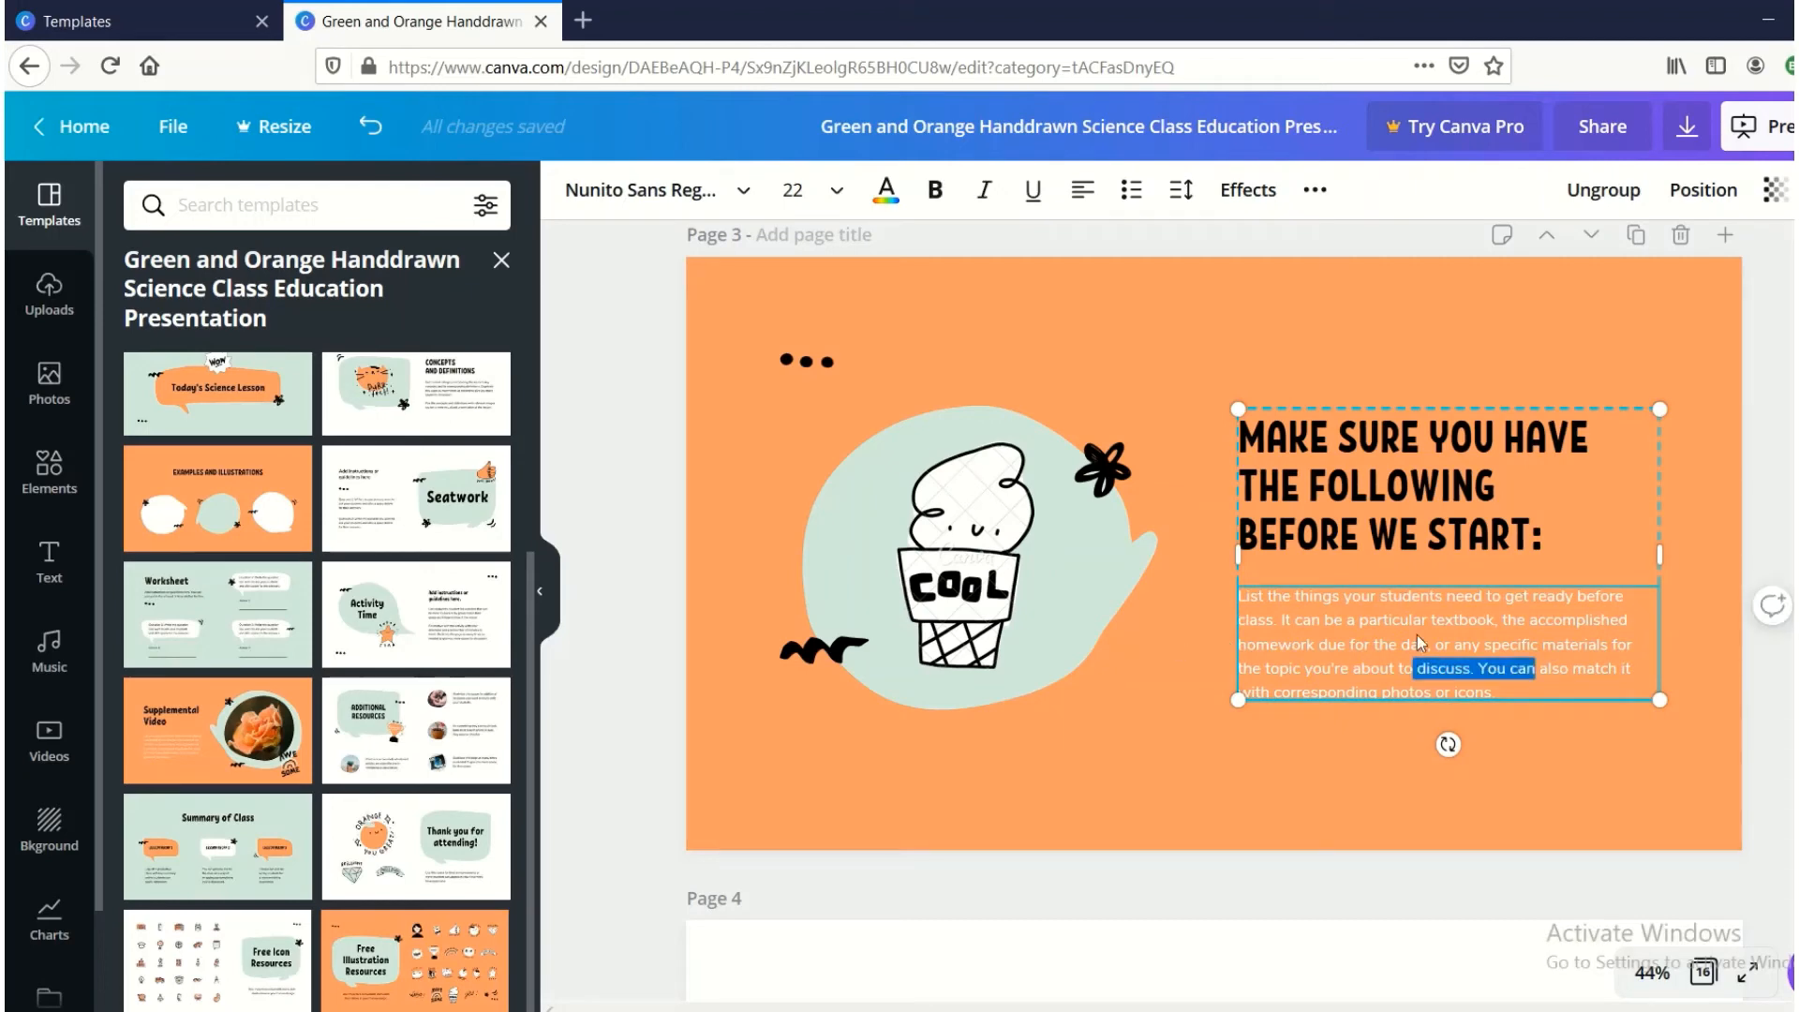
triple_click(1272, 617)
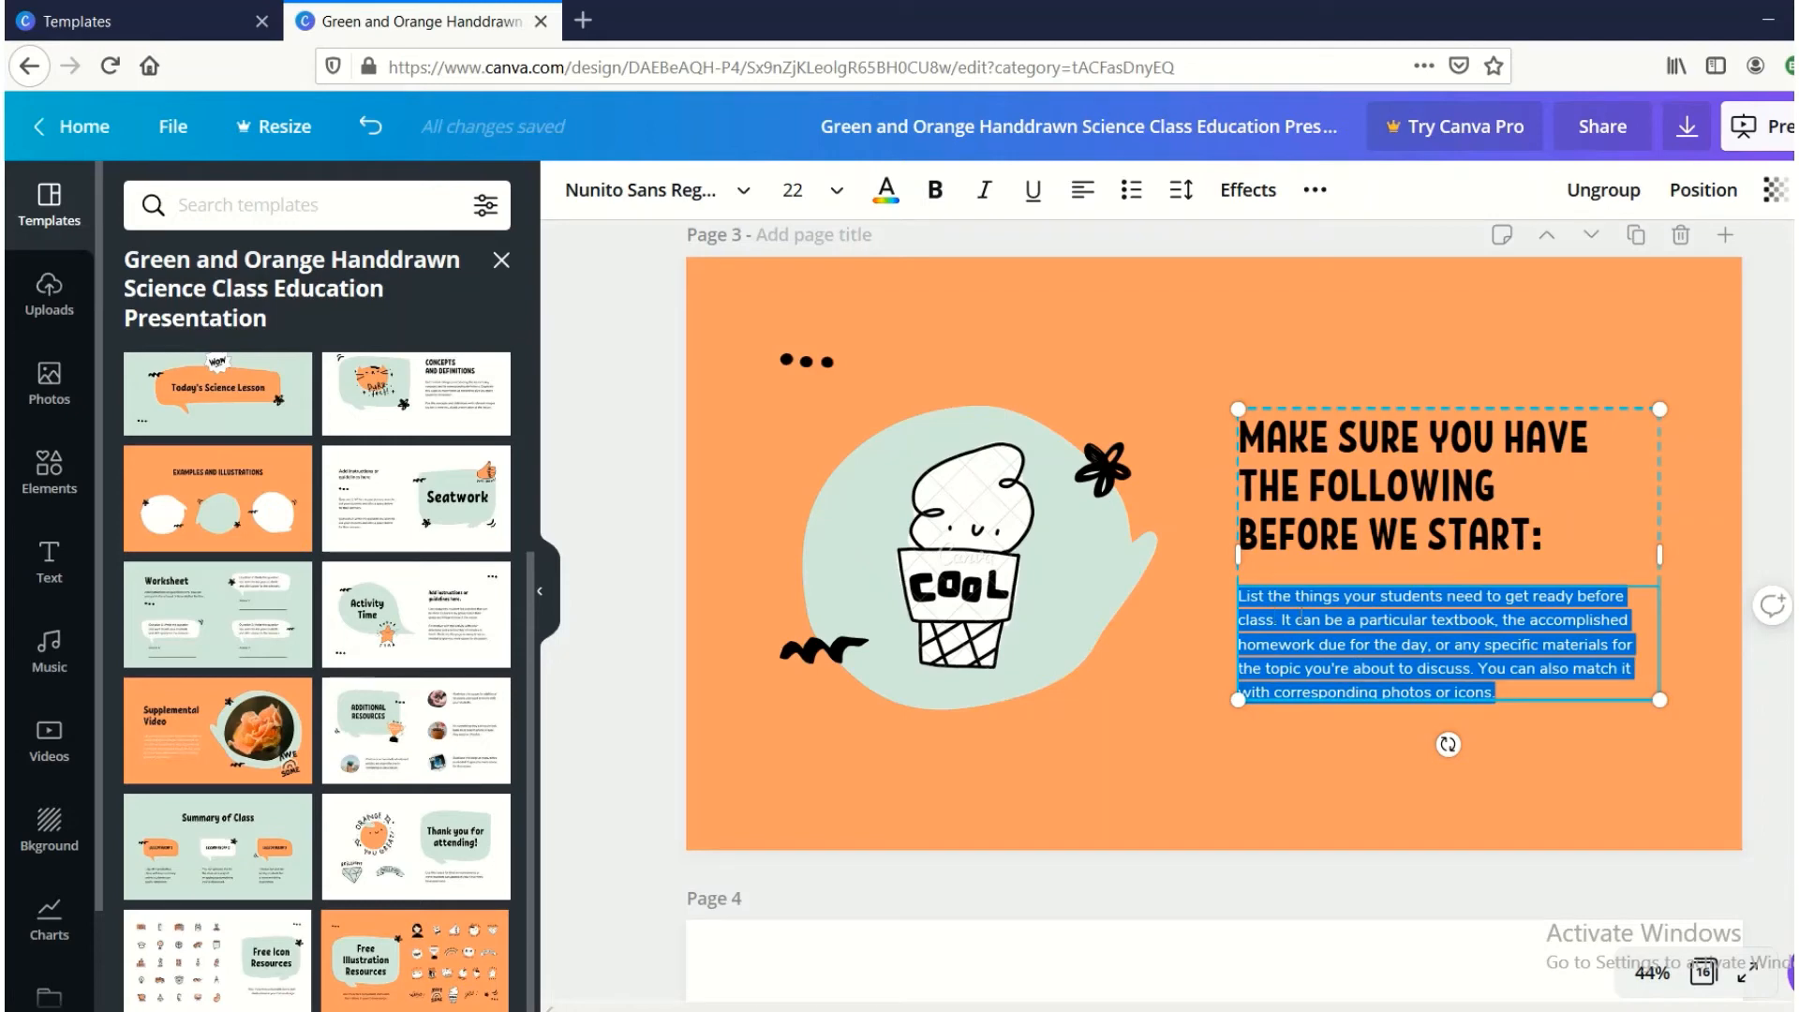
key("BackSpace")
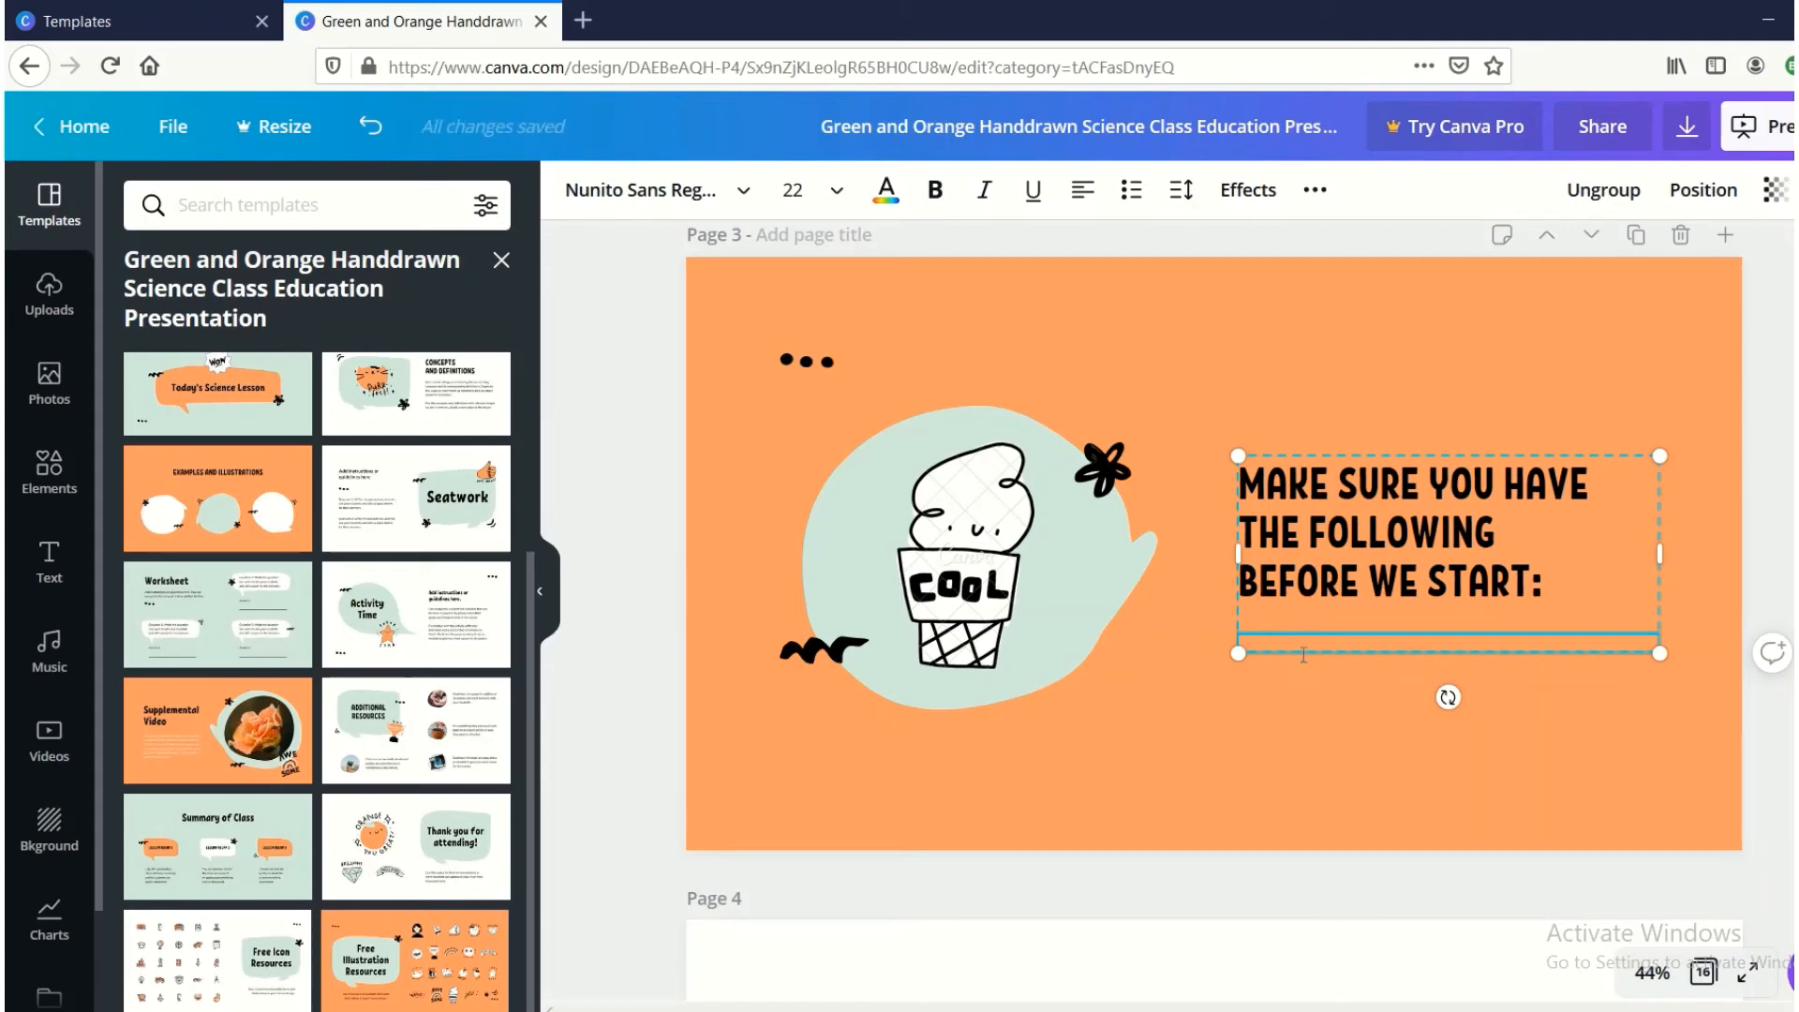
Enter Laptop, Electricity and Internet on separate lines in the emptied text box under page 3's heading.
key("Caps_Lock")
key("Caps_Lock")
type("a")
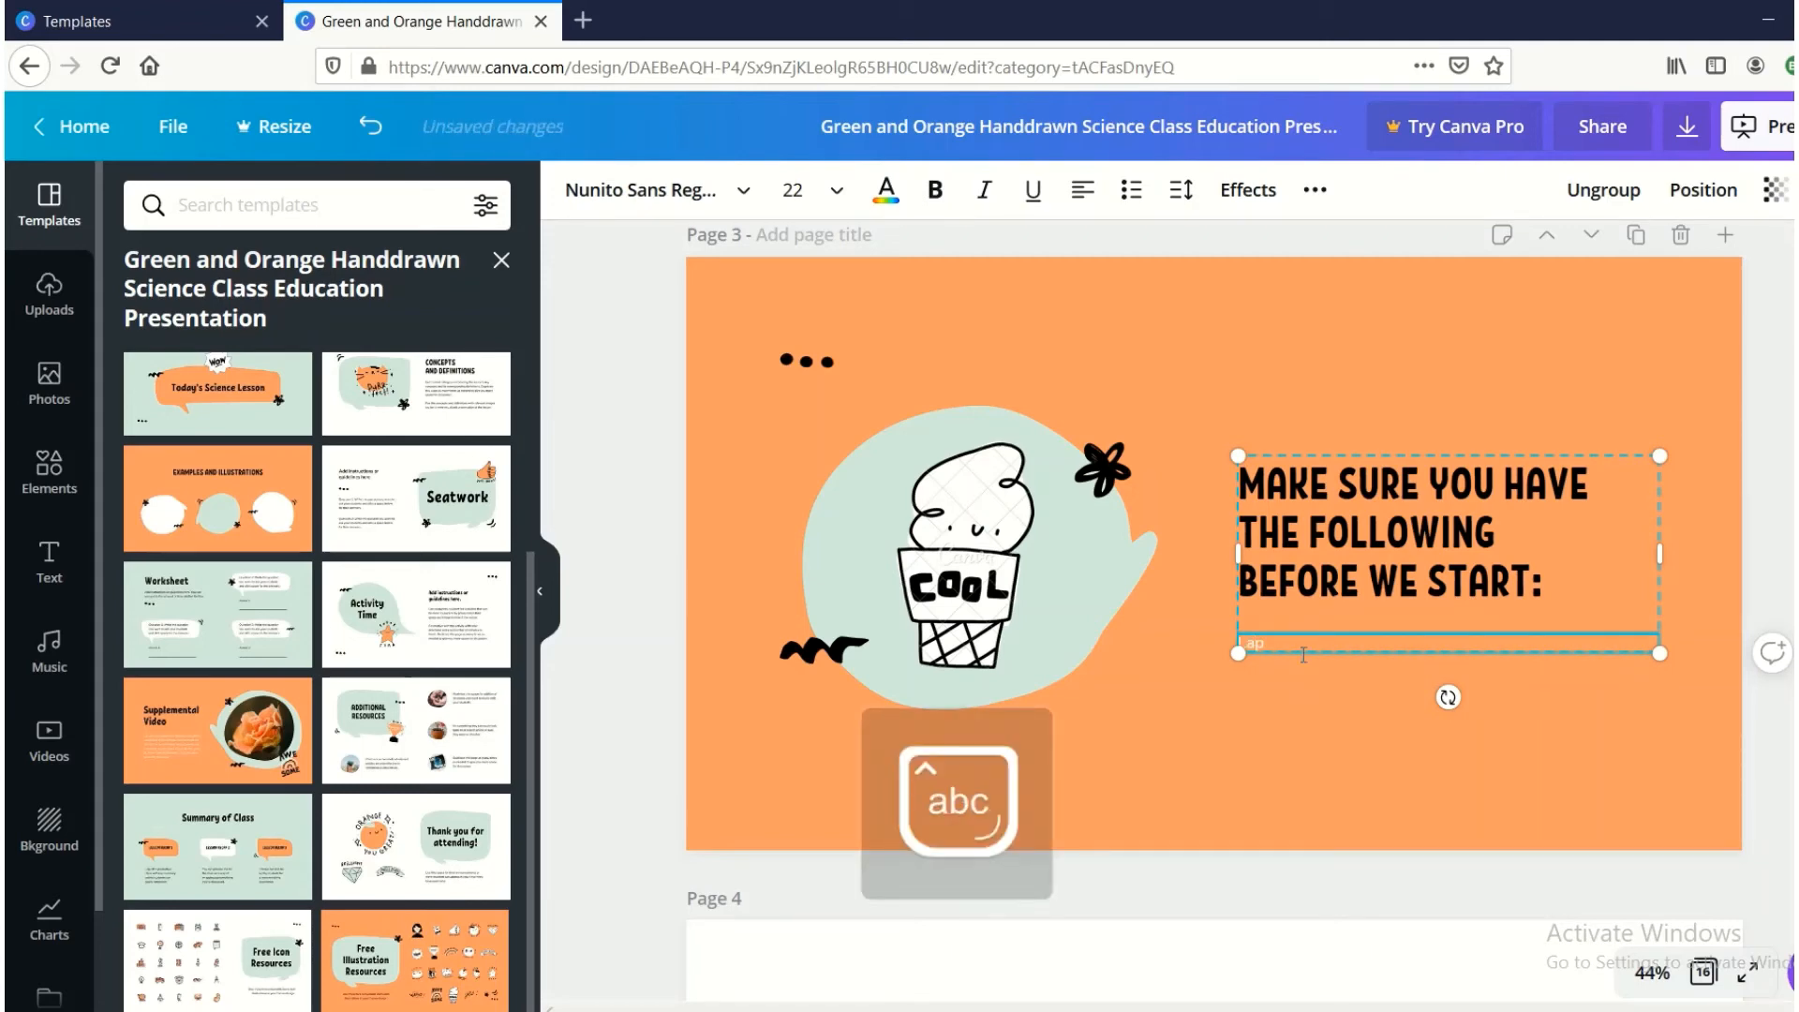
type("ptop")
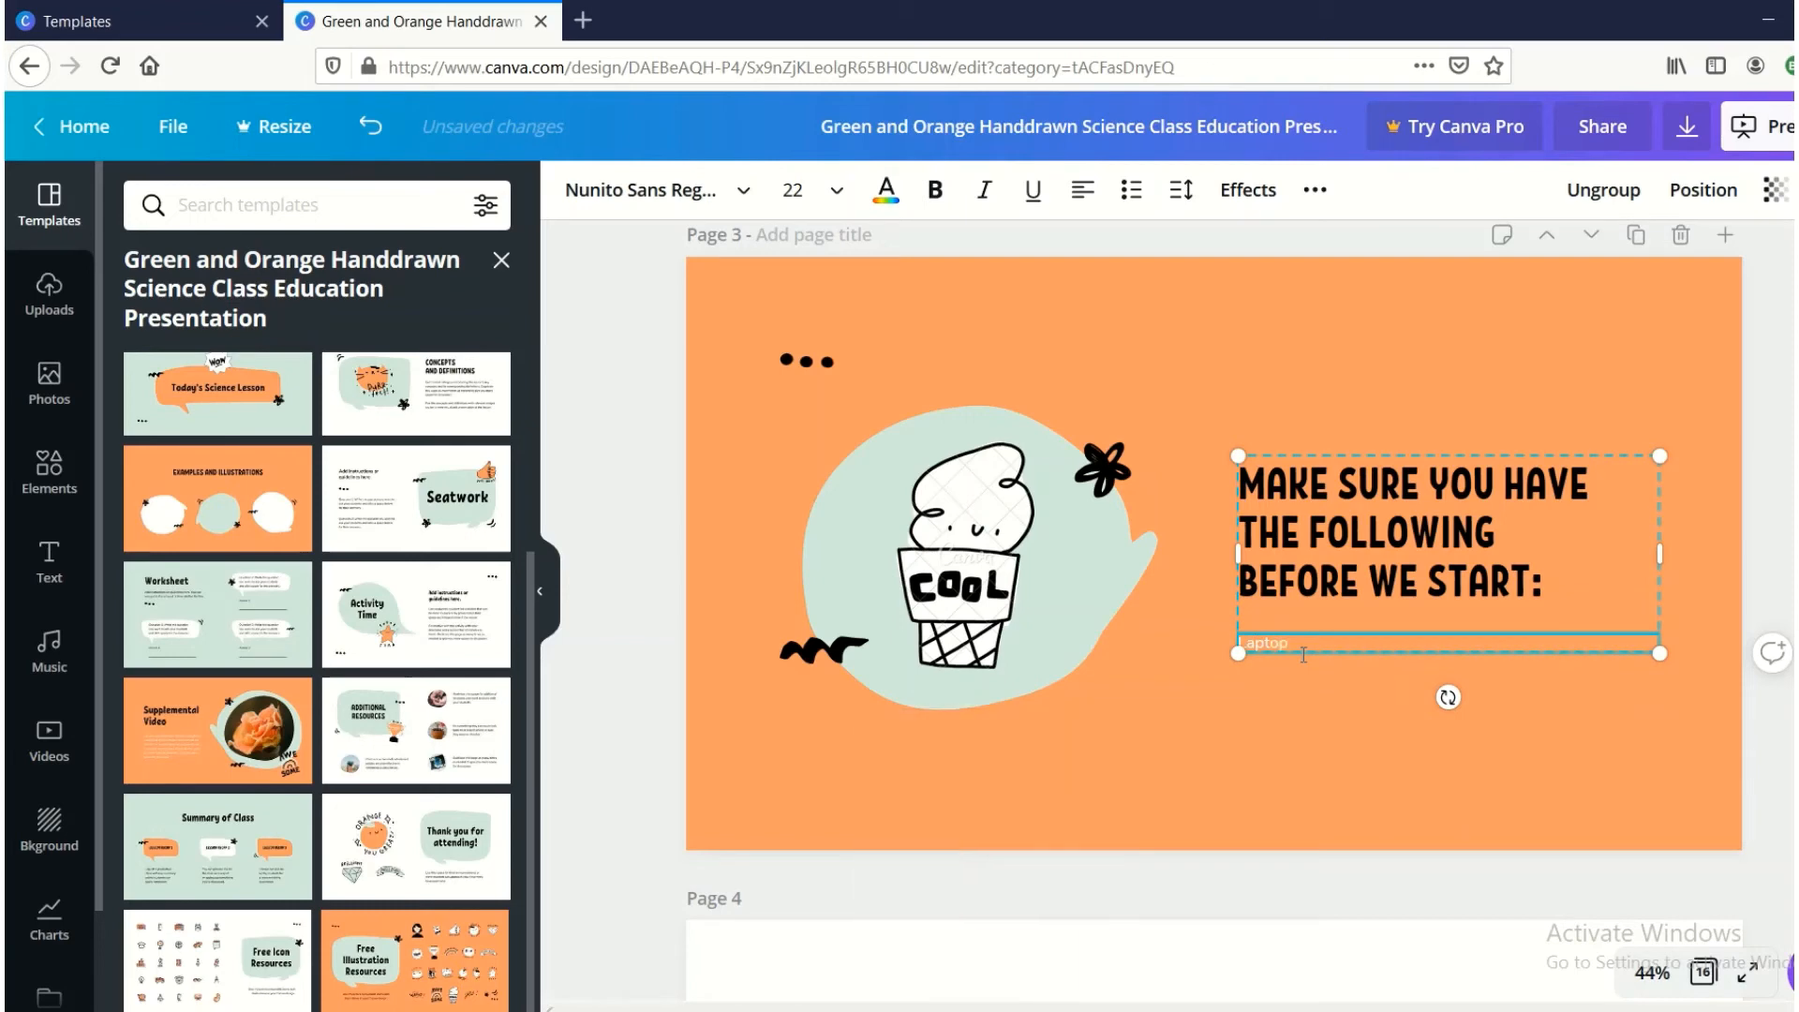
key("Caps_Lock")
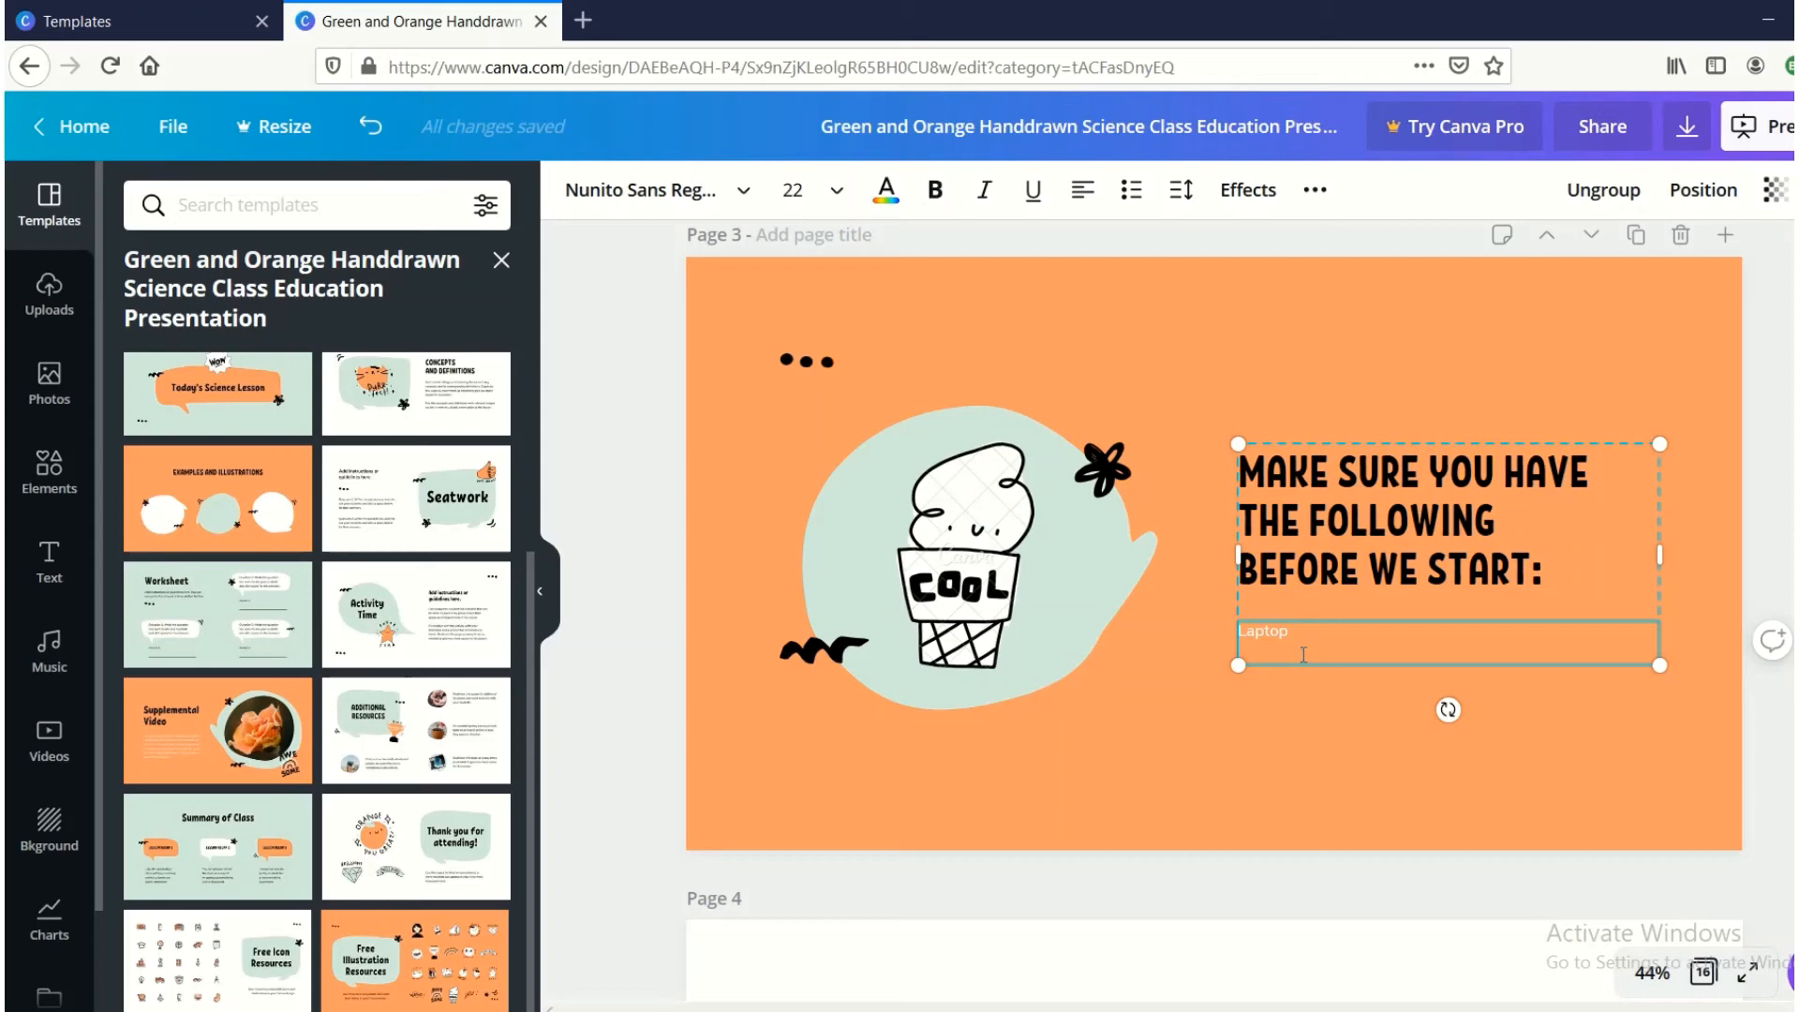
type("E")
key("Caps_Lock")
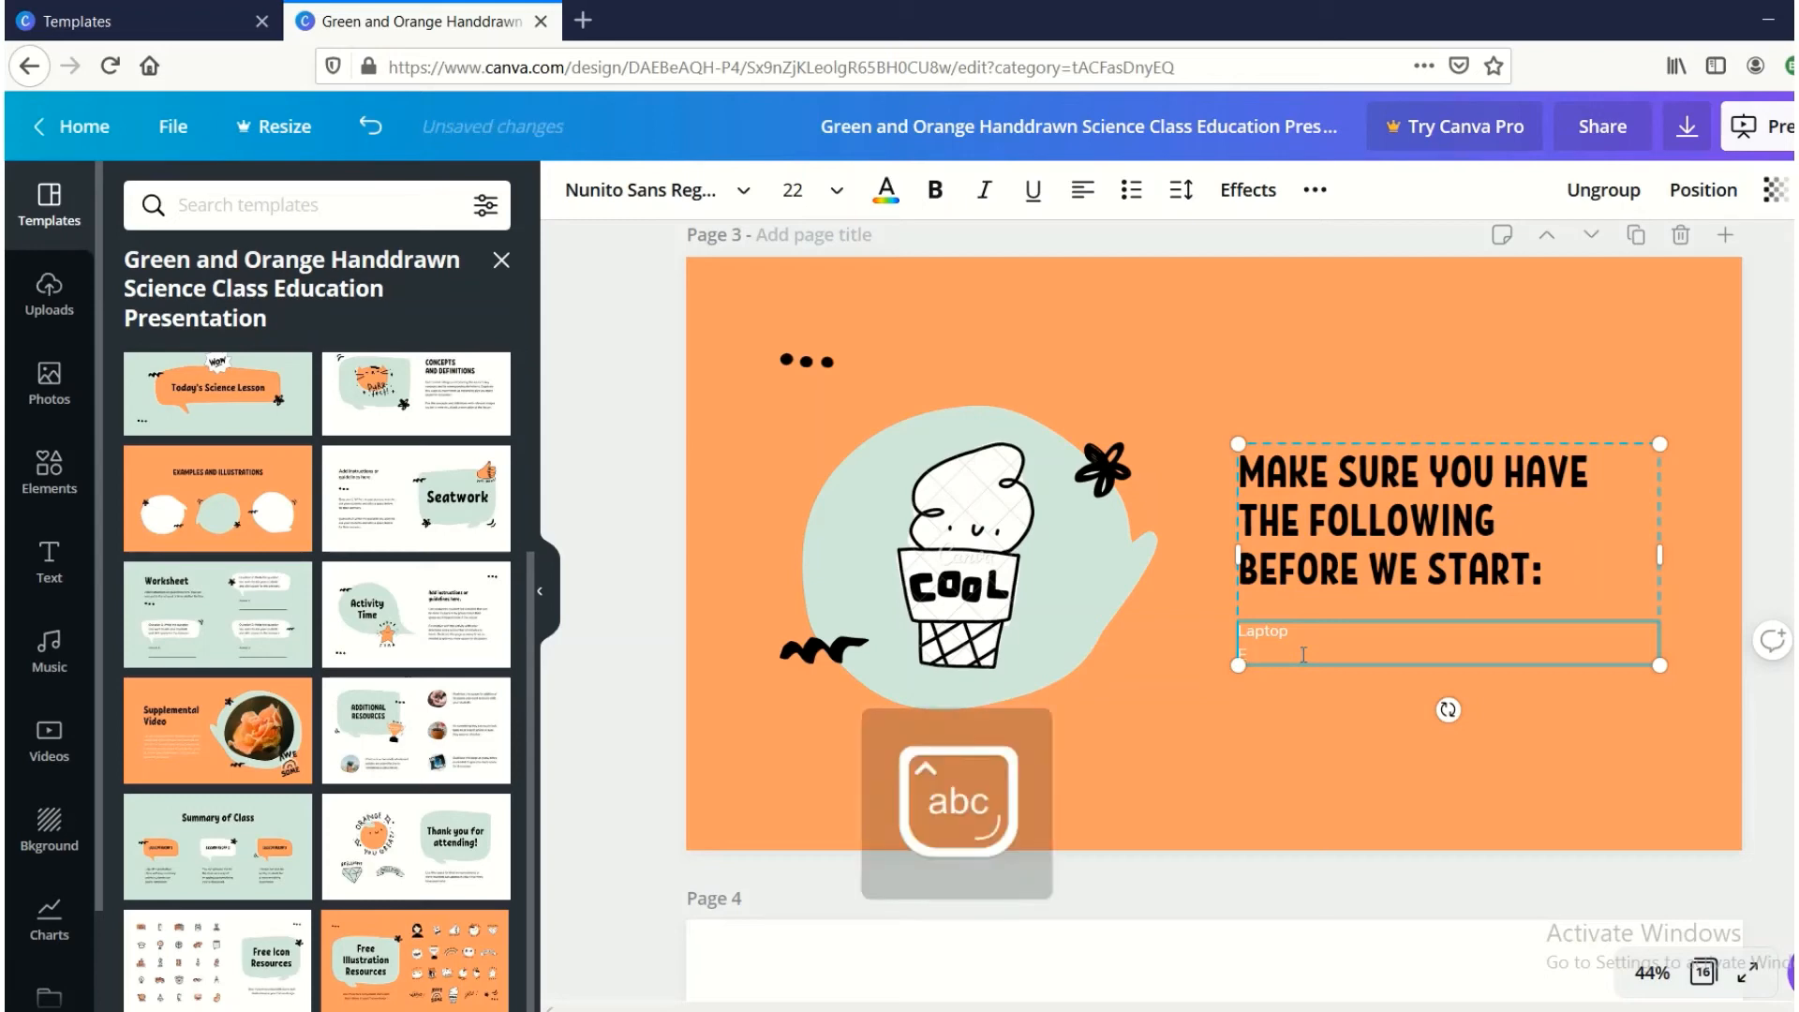
type("lectri")
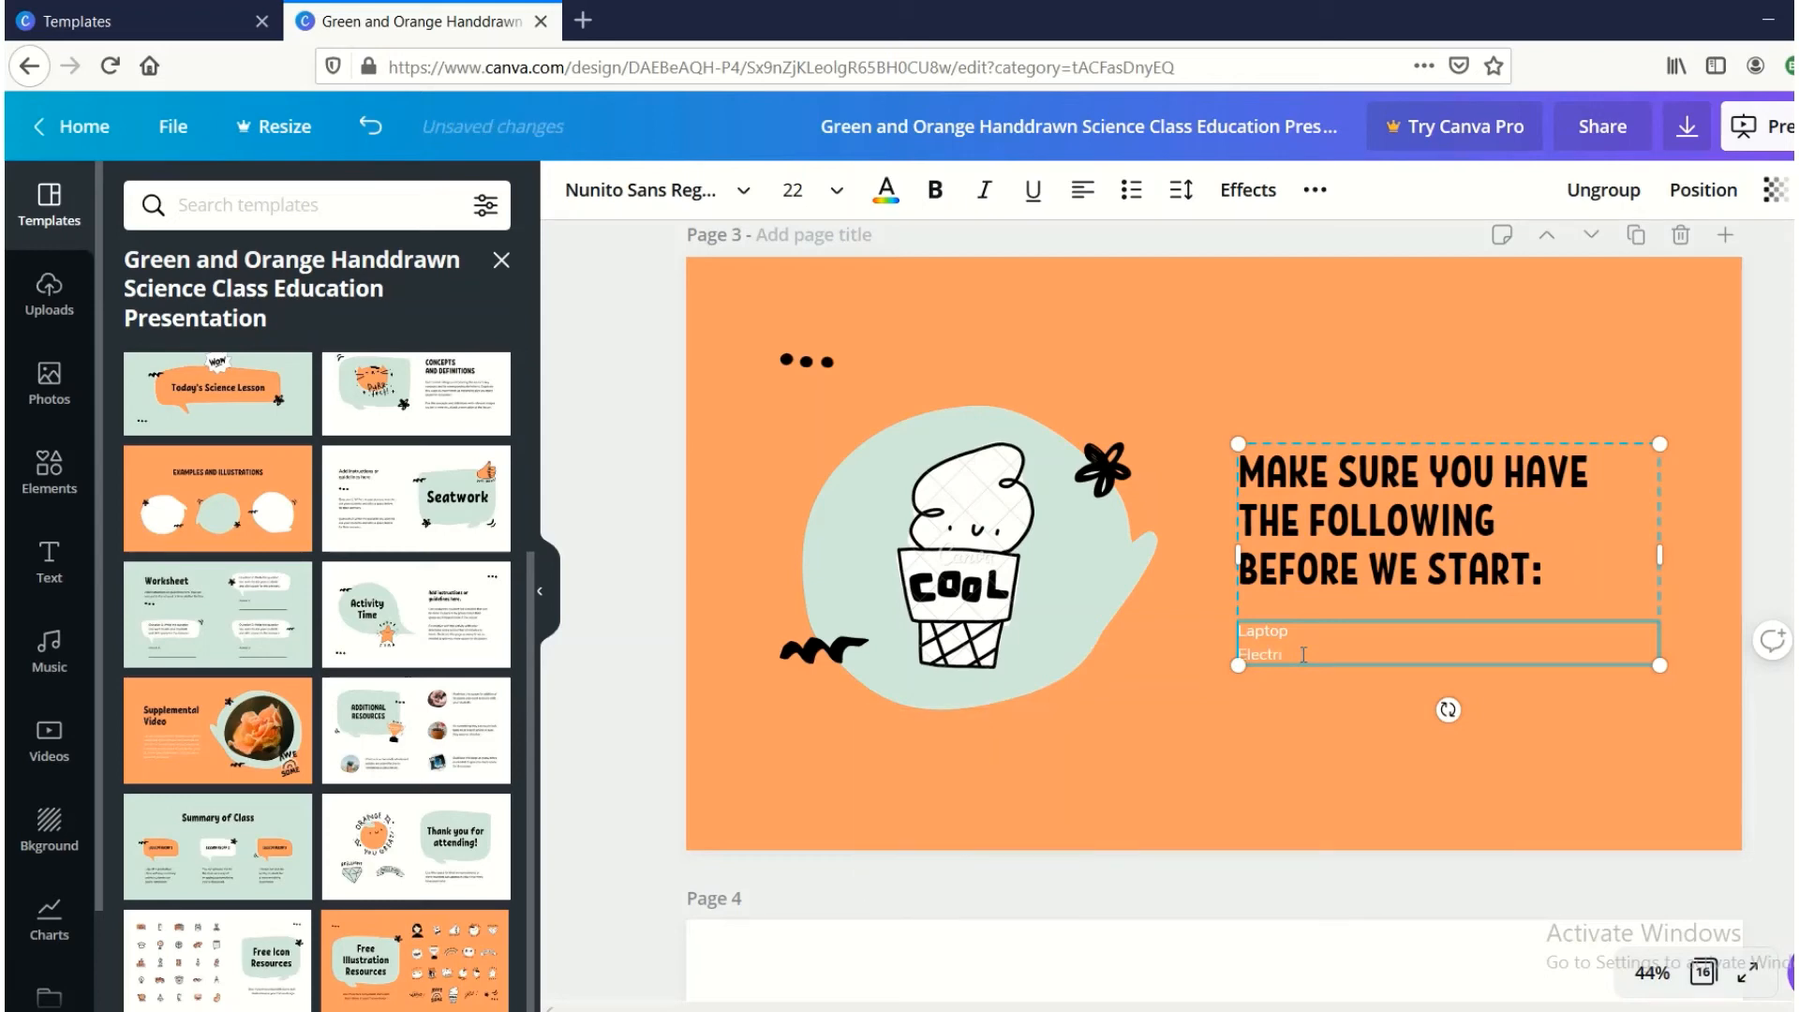
type("city")
key("Return")
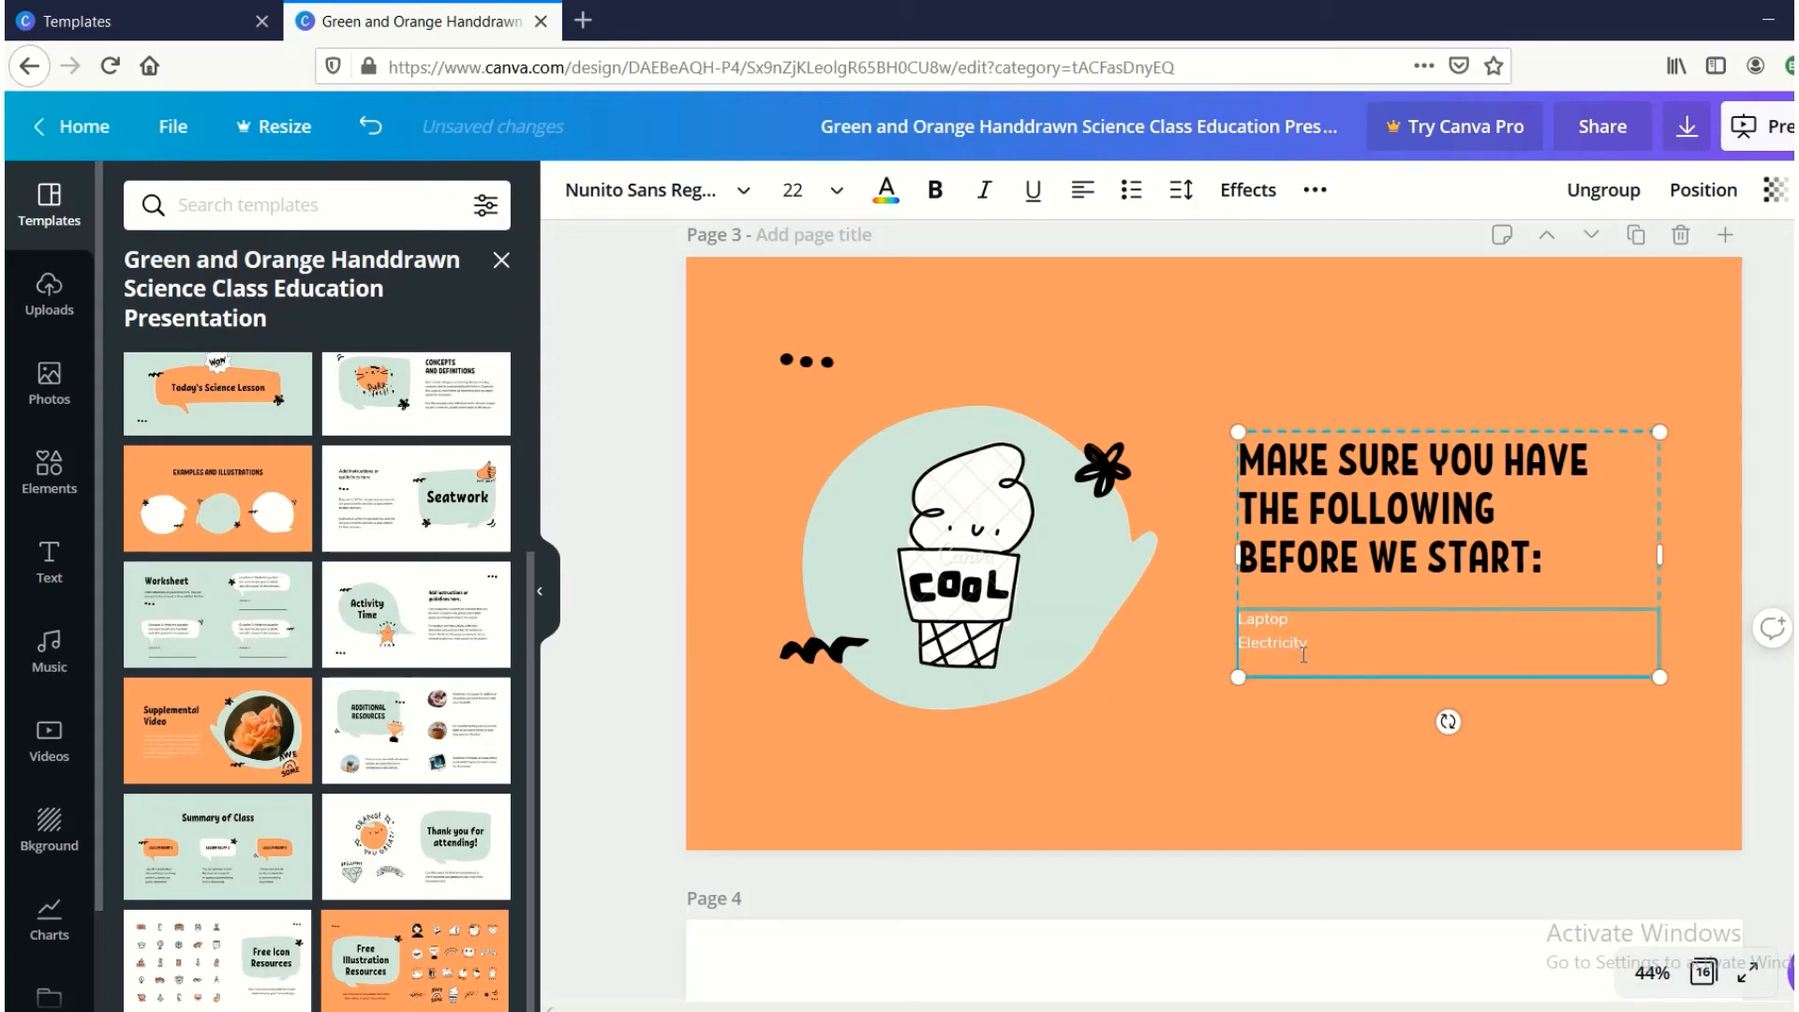
key("Caps_Lock")
key("Caps_Lock")
type("Inte")
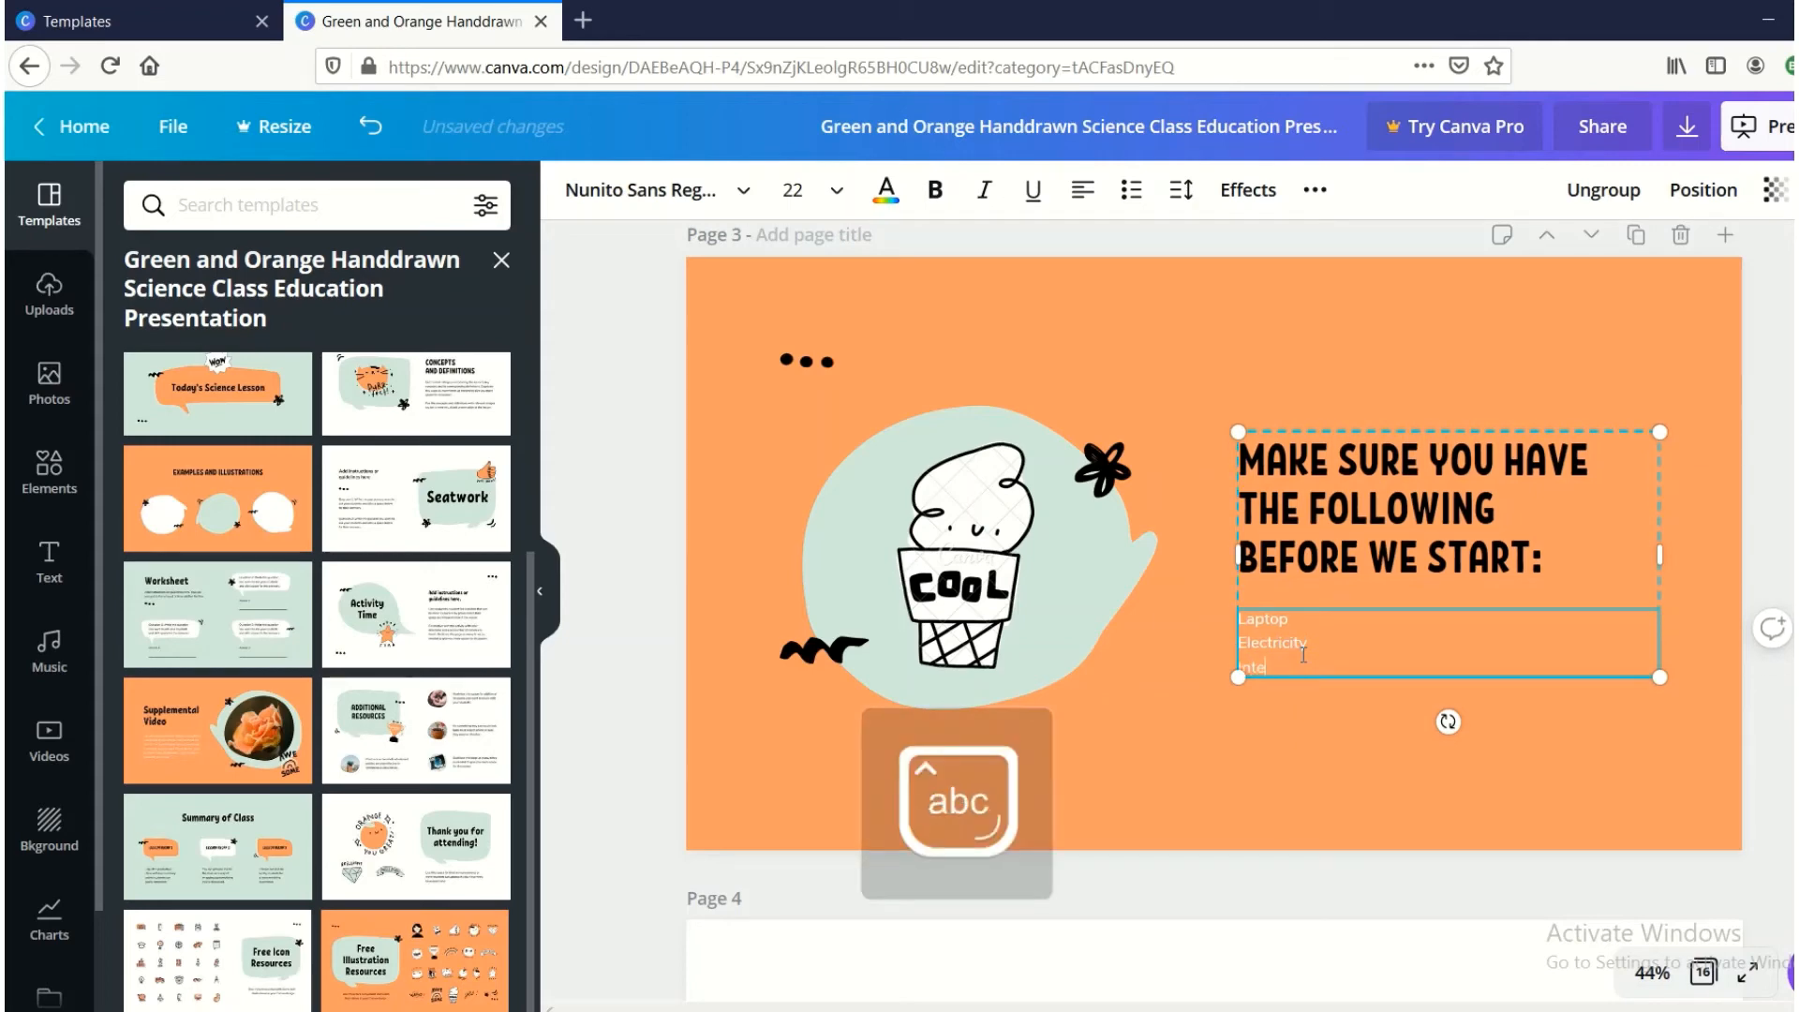
type("rnet")
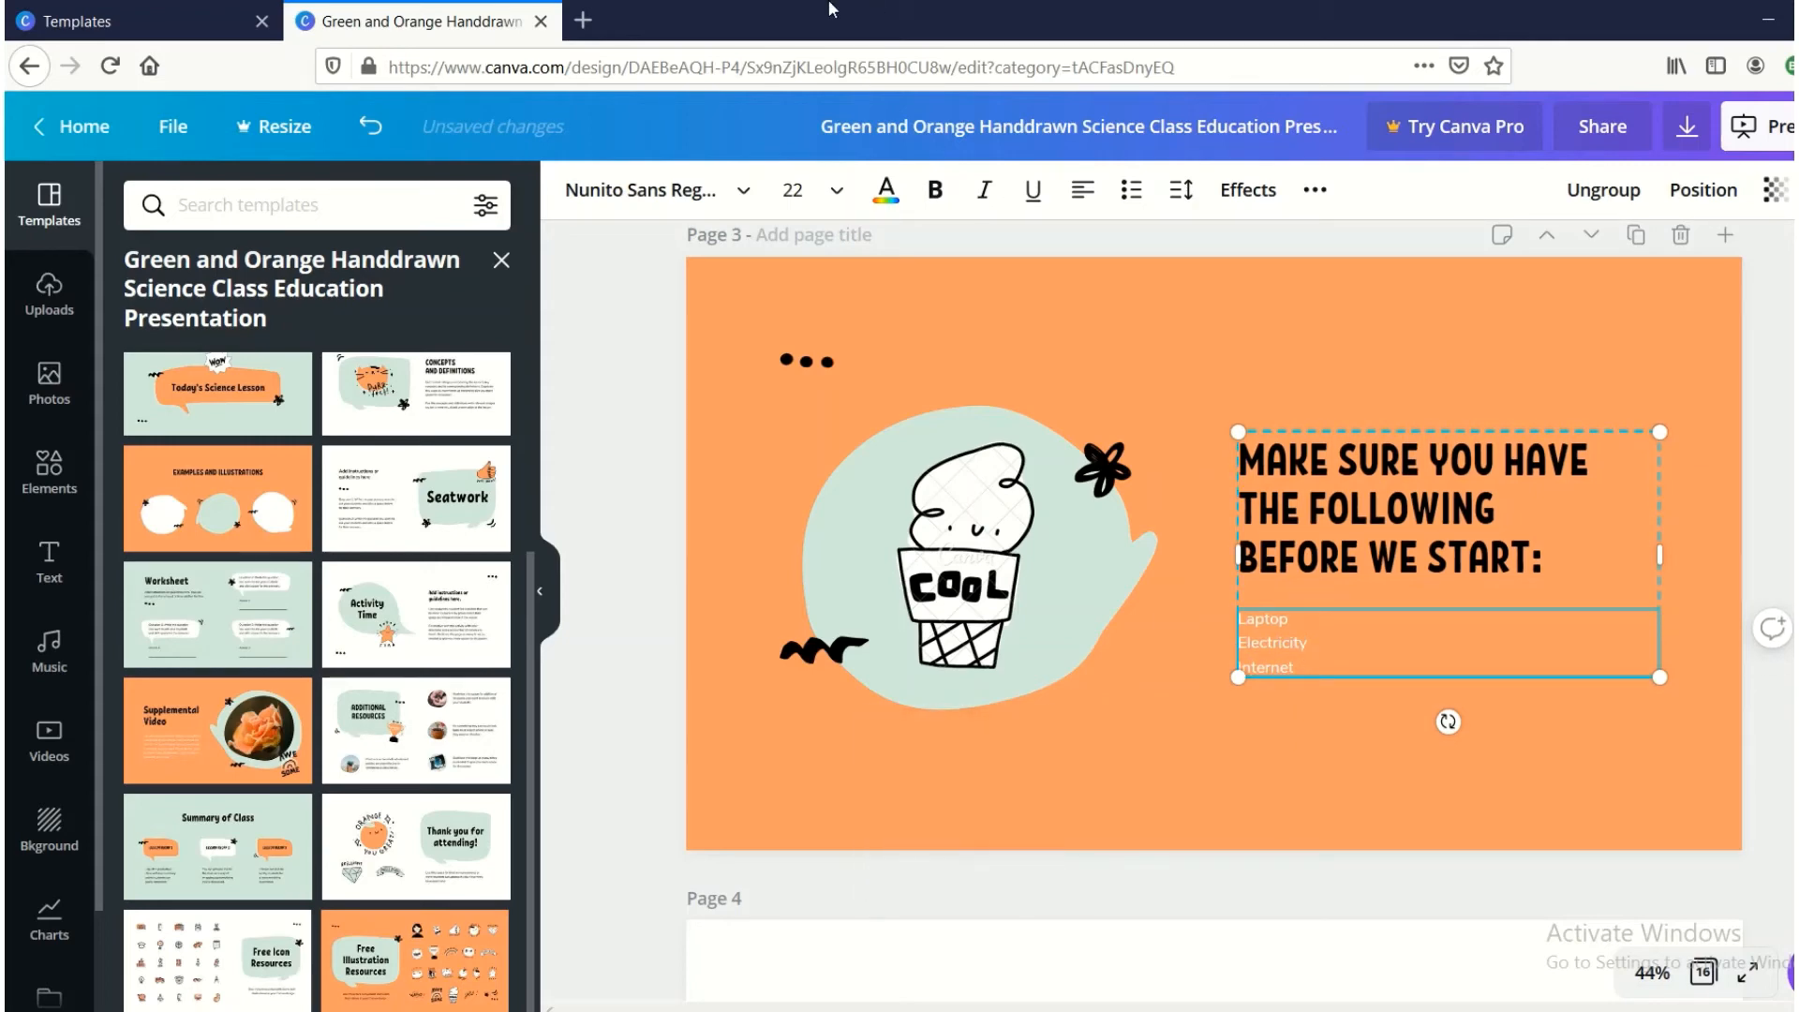
left_click(609, 422)
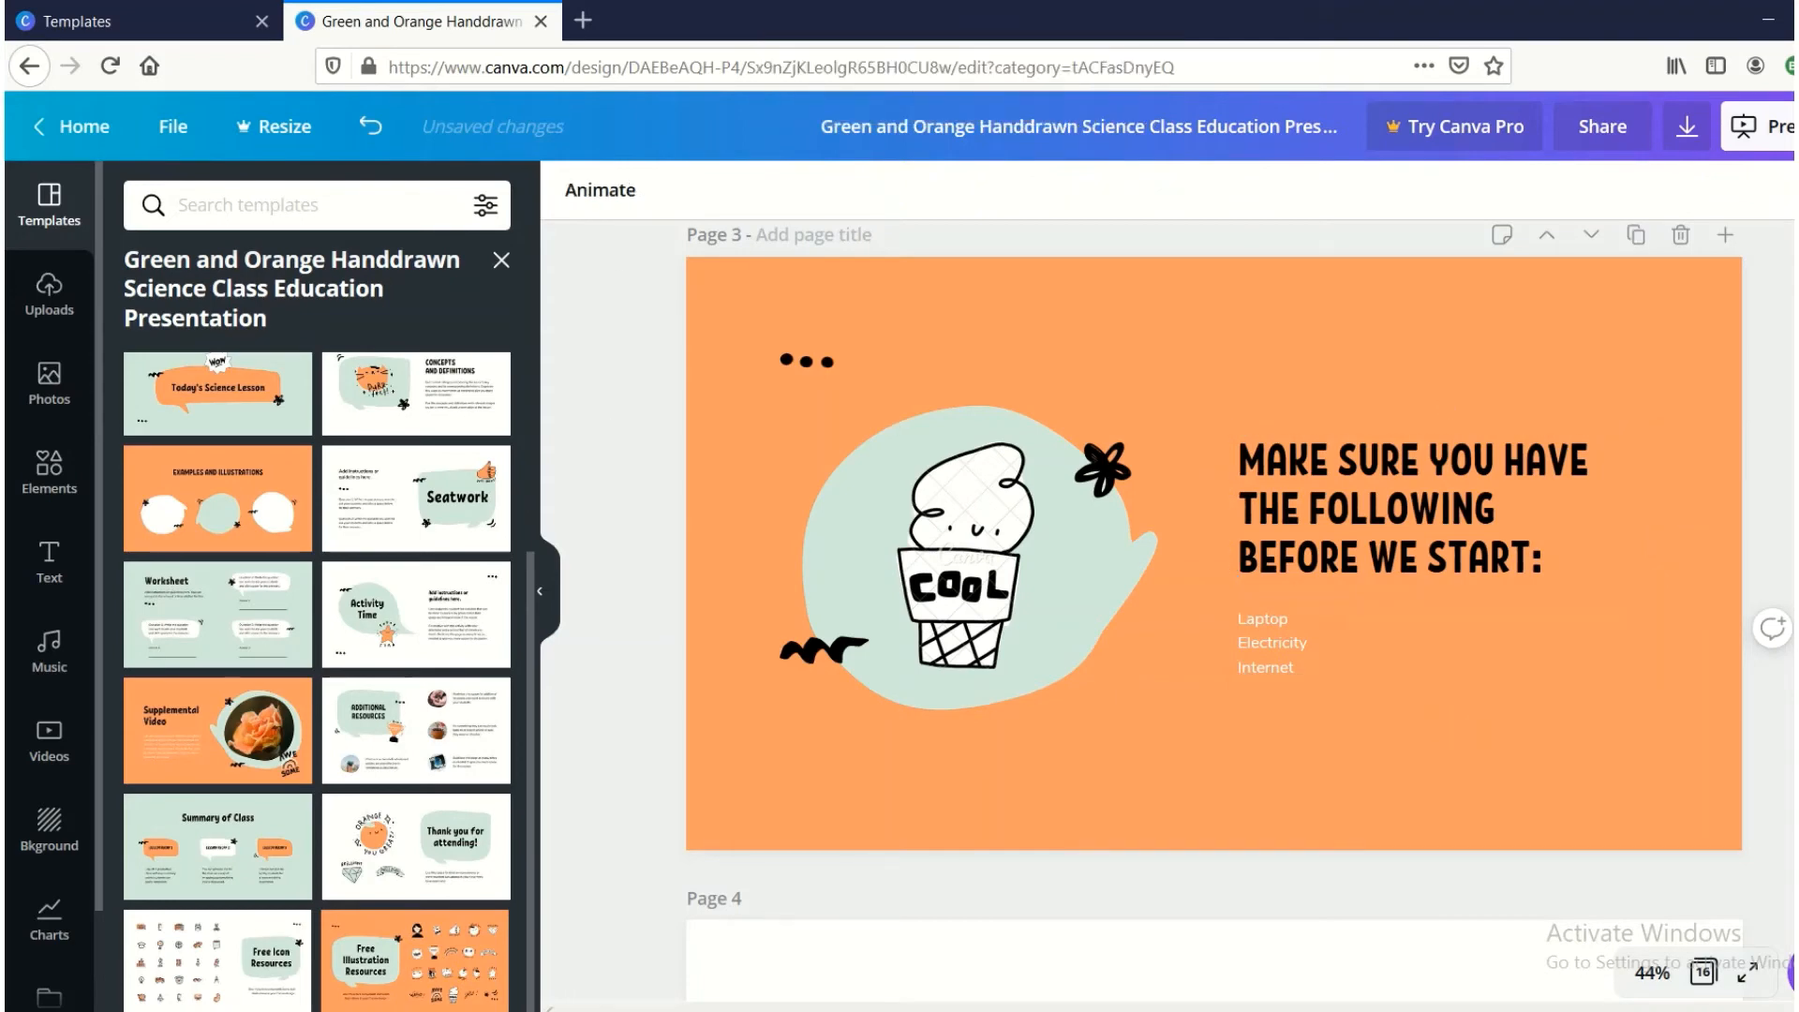
Delete the Seatwork page and all pages after it, from the Worksheet page to the Free Illustration Resources page.
scroll(1214, 534, "down", 5)
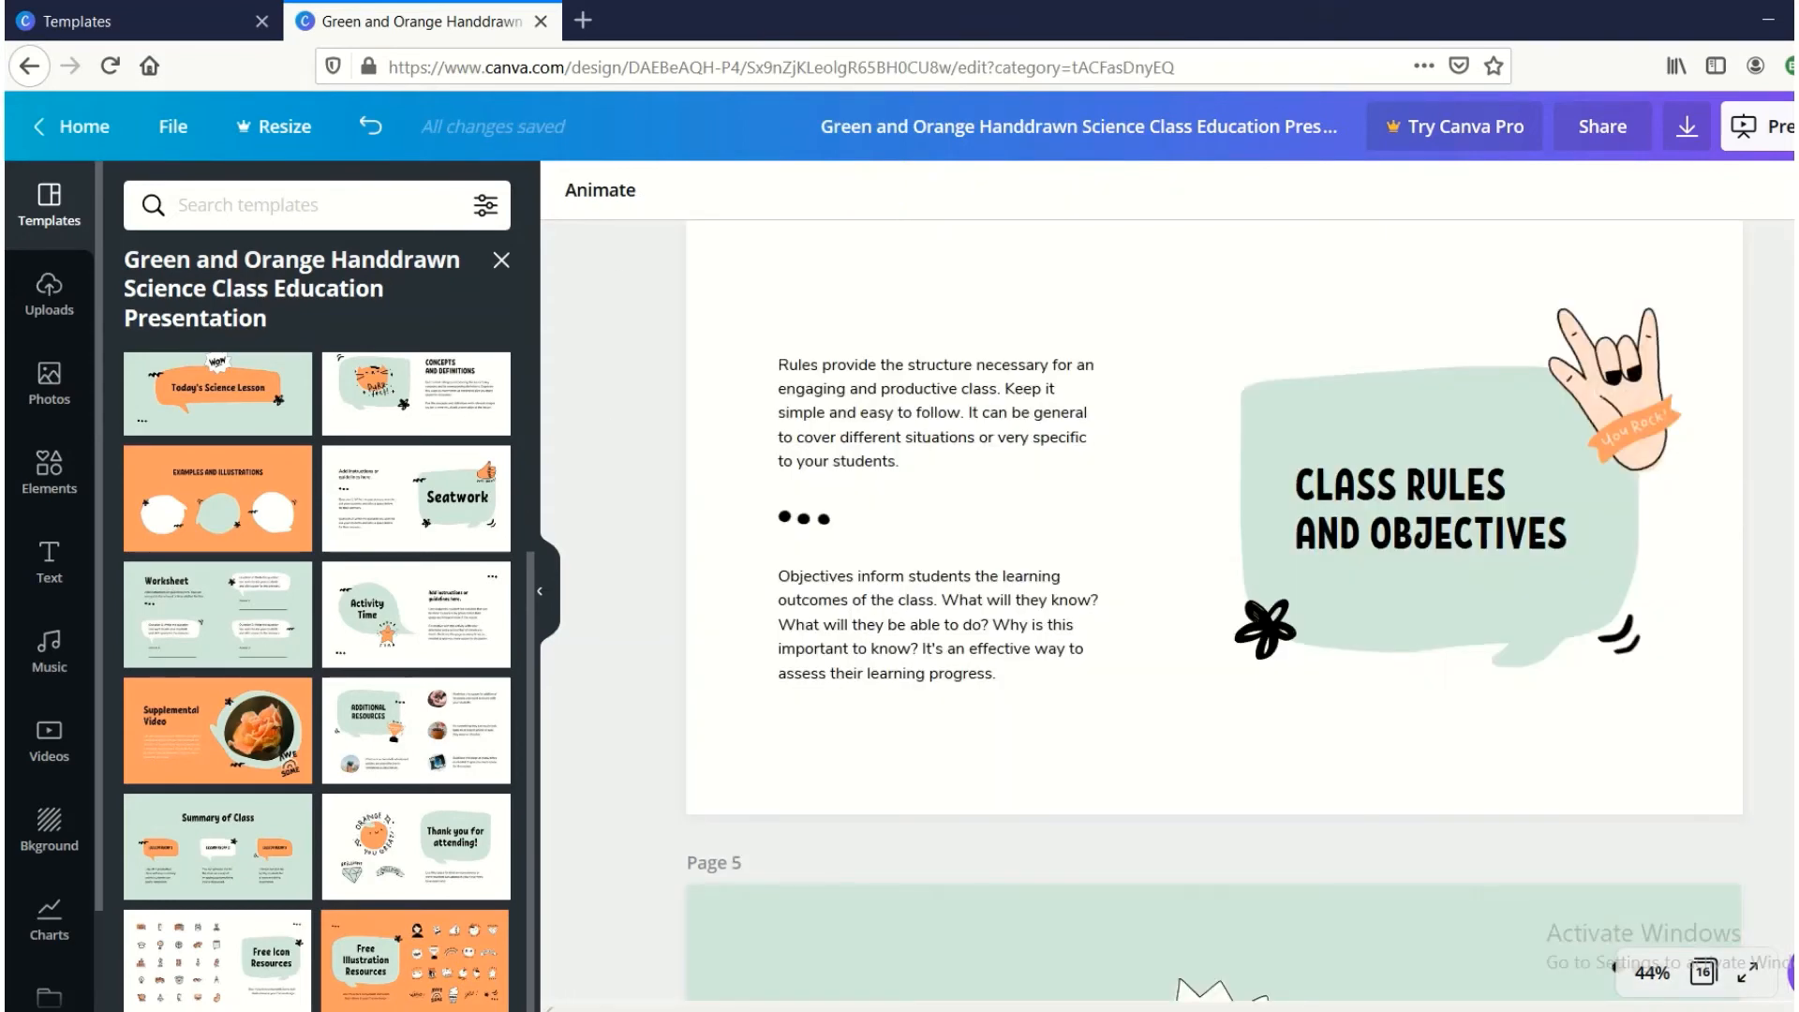
scroll(1214, 534, "down", 5)
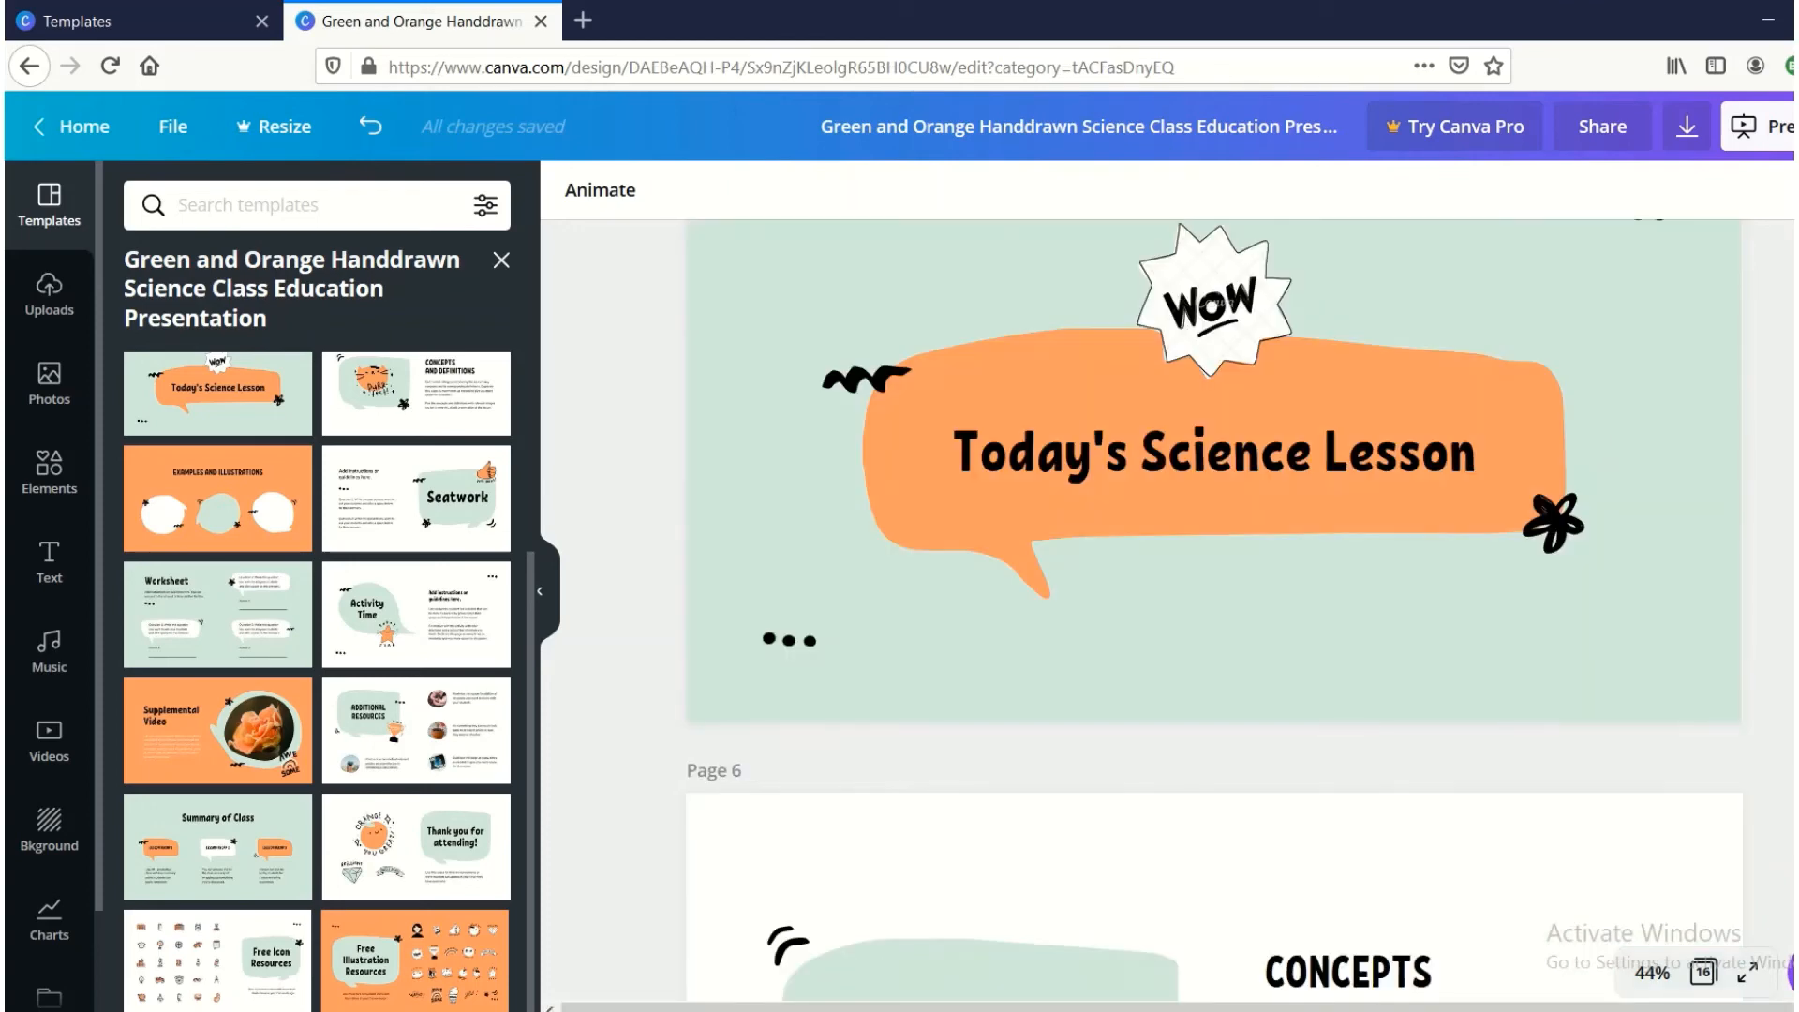
scroll(1244, 324, "down", 5)
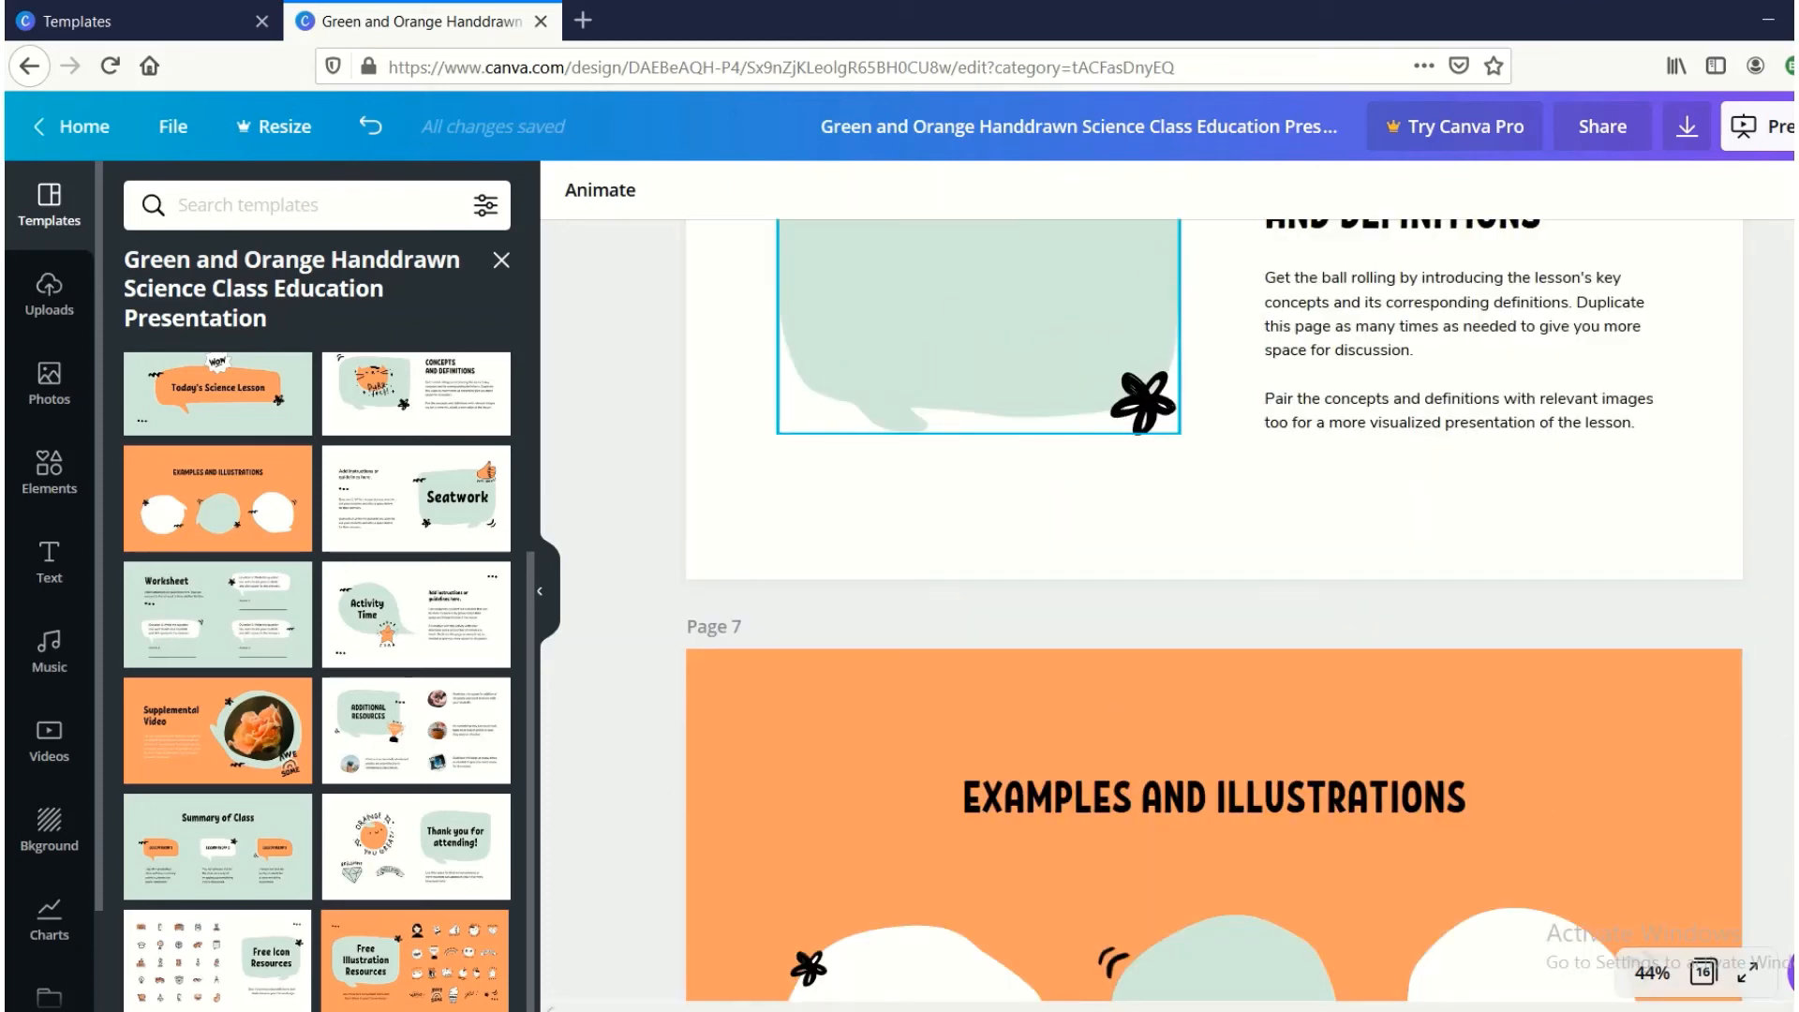
scroll(1441, 690, "down", 10)
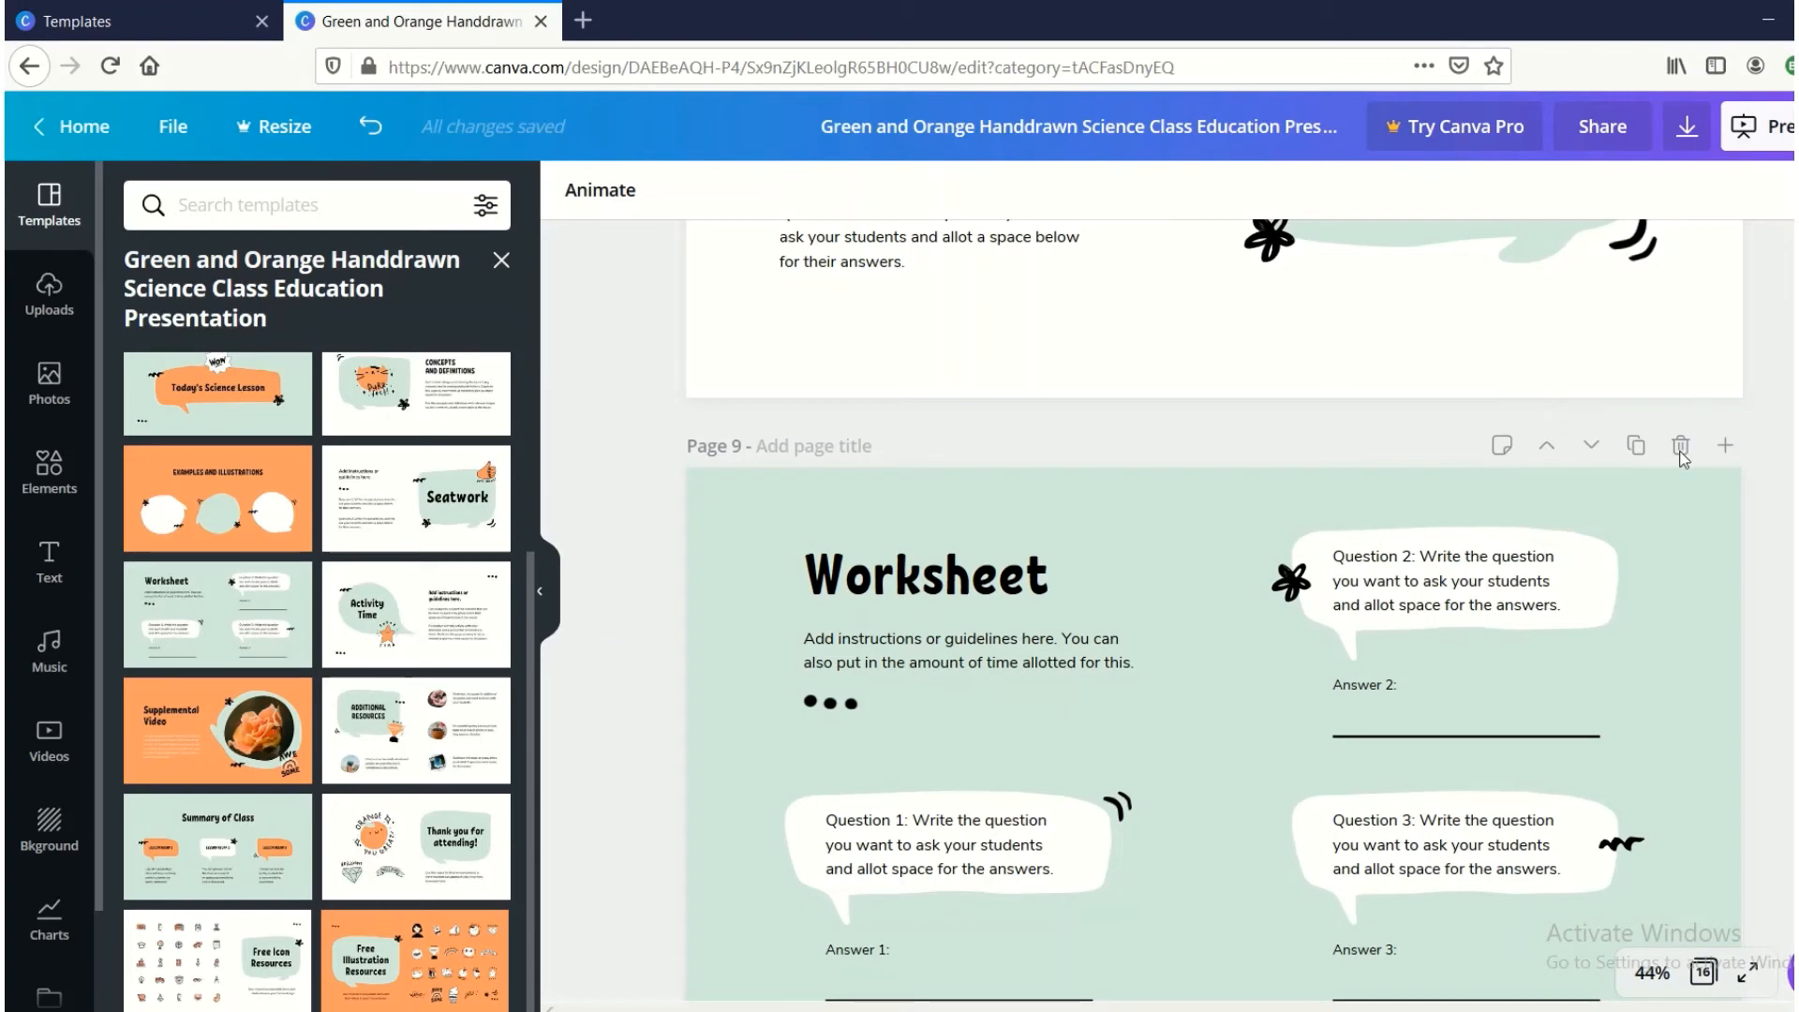
left_click(1681, 446)
left_click(1681, 446)
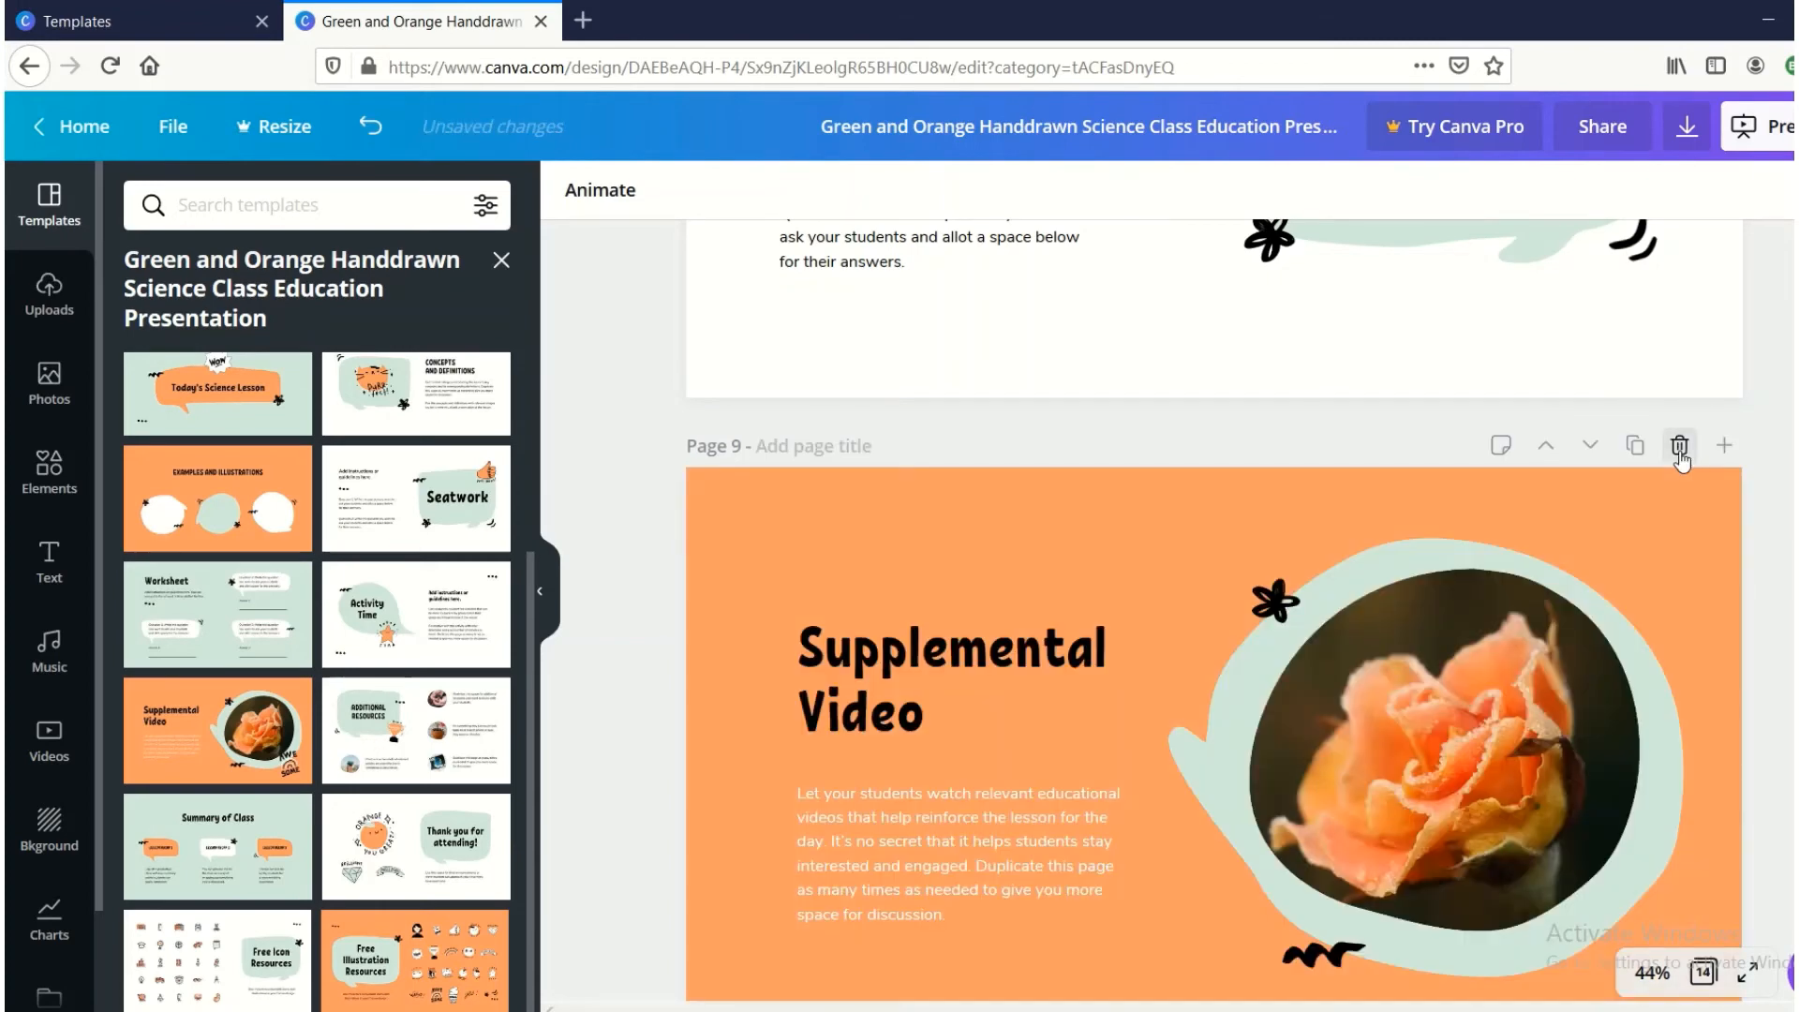
left_click(1681, 446)
left_click(1681, 446)
left_click(1681, 446)
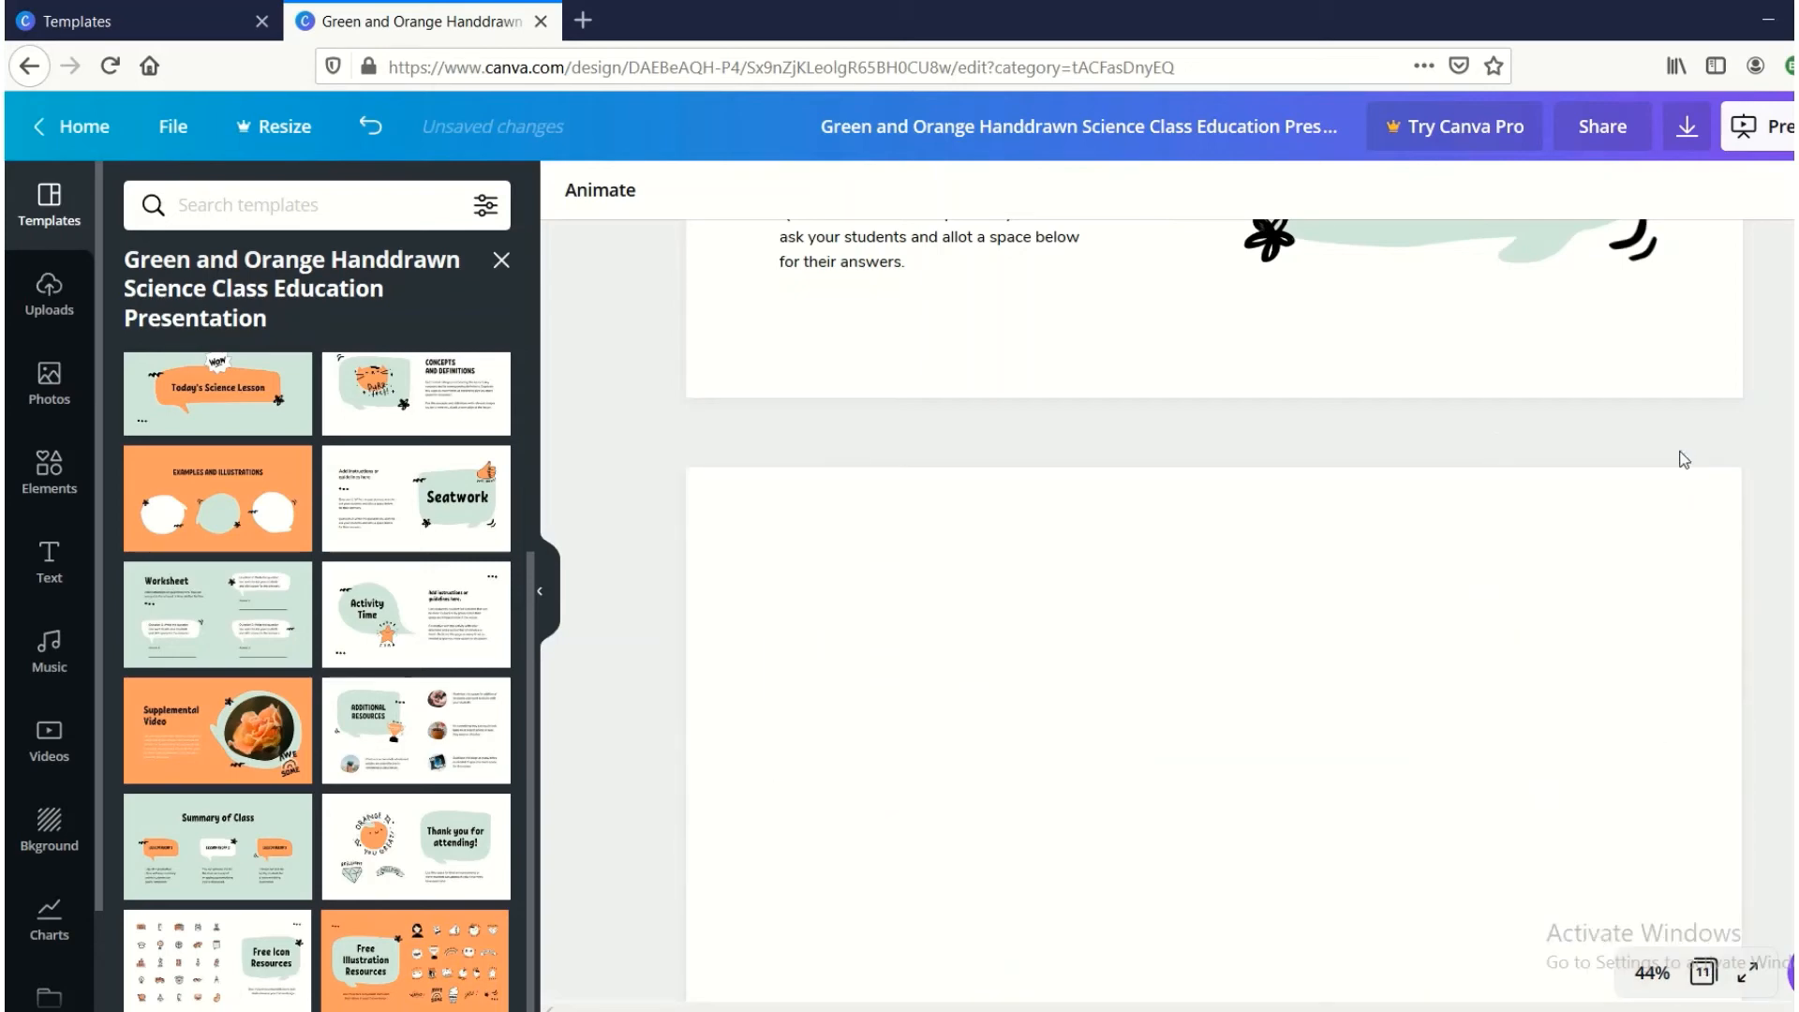
left_click(1681, 446)
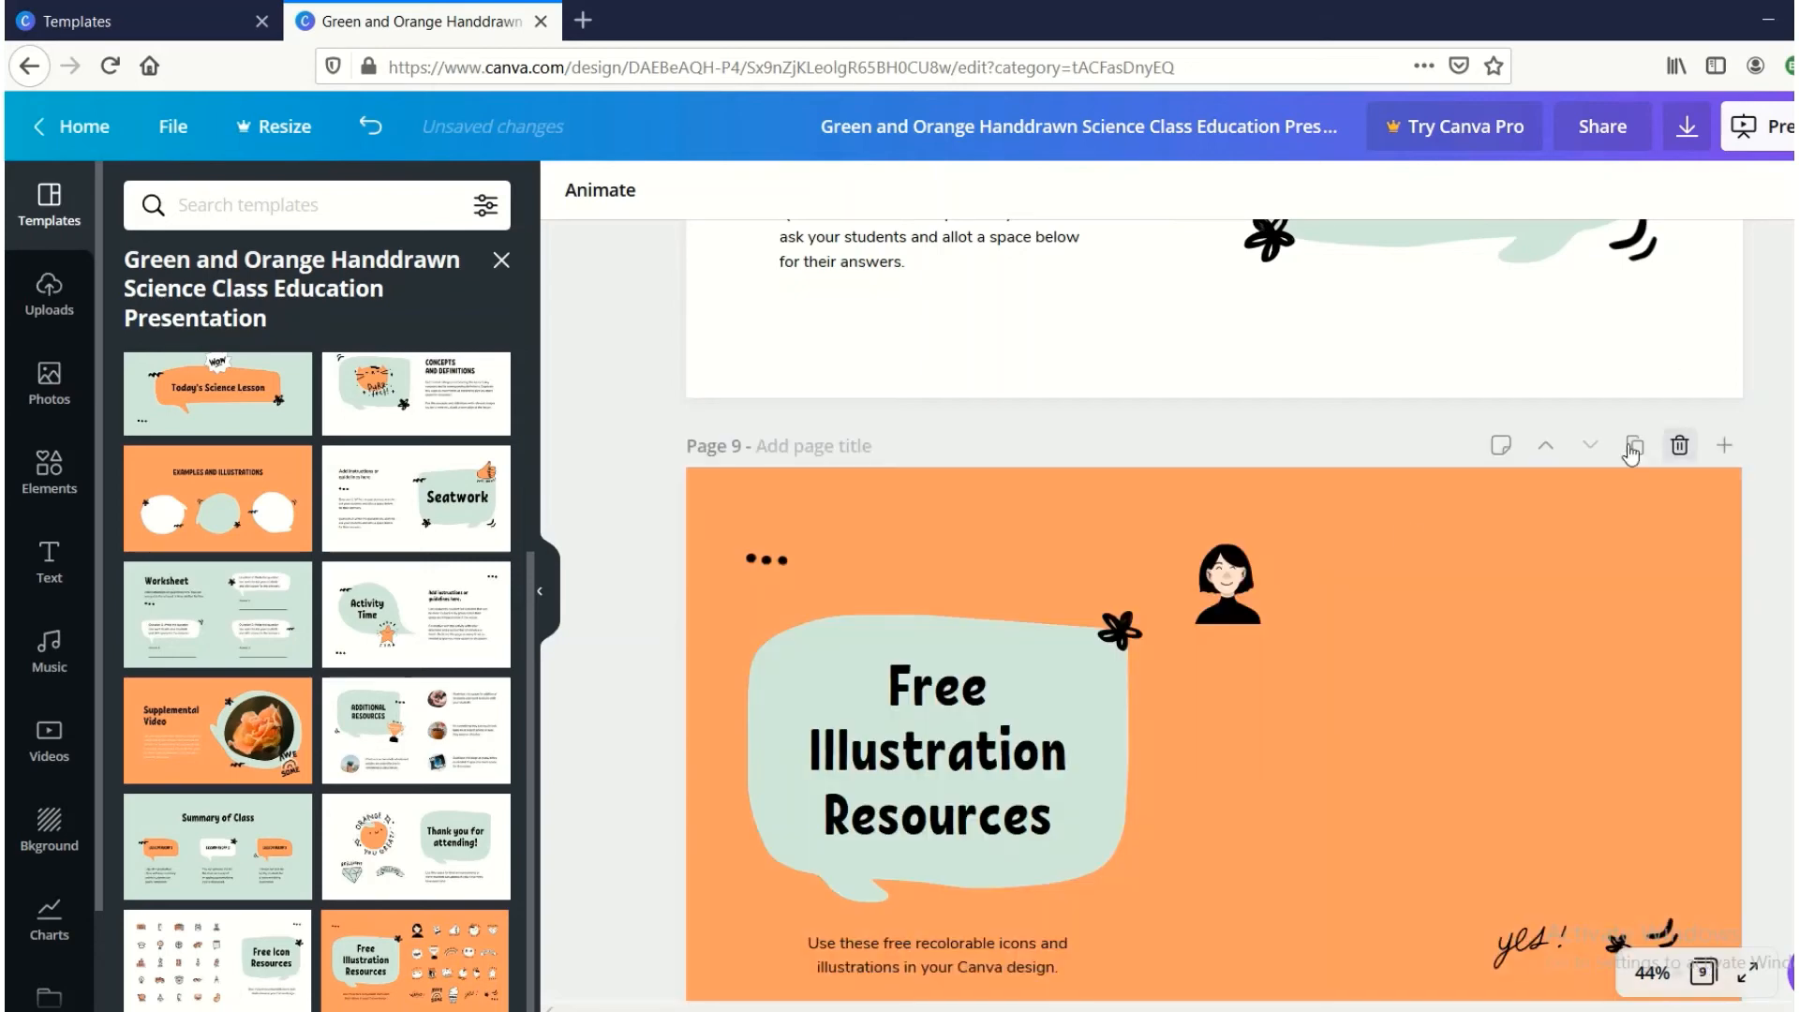
left_click(1681, 446)
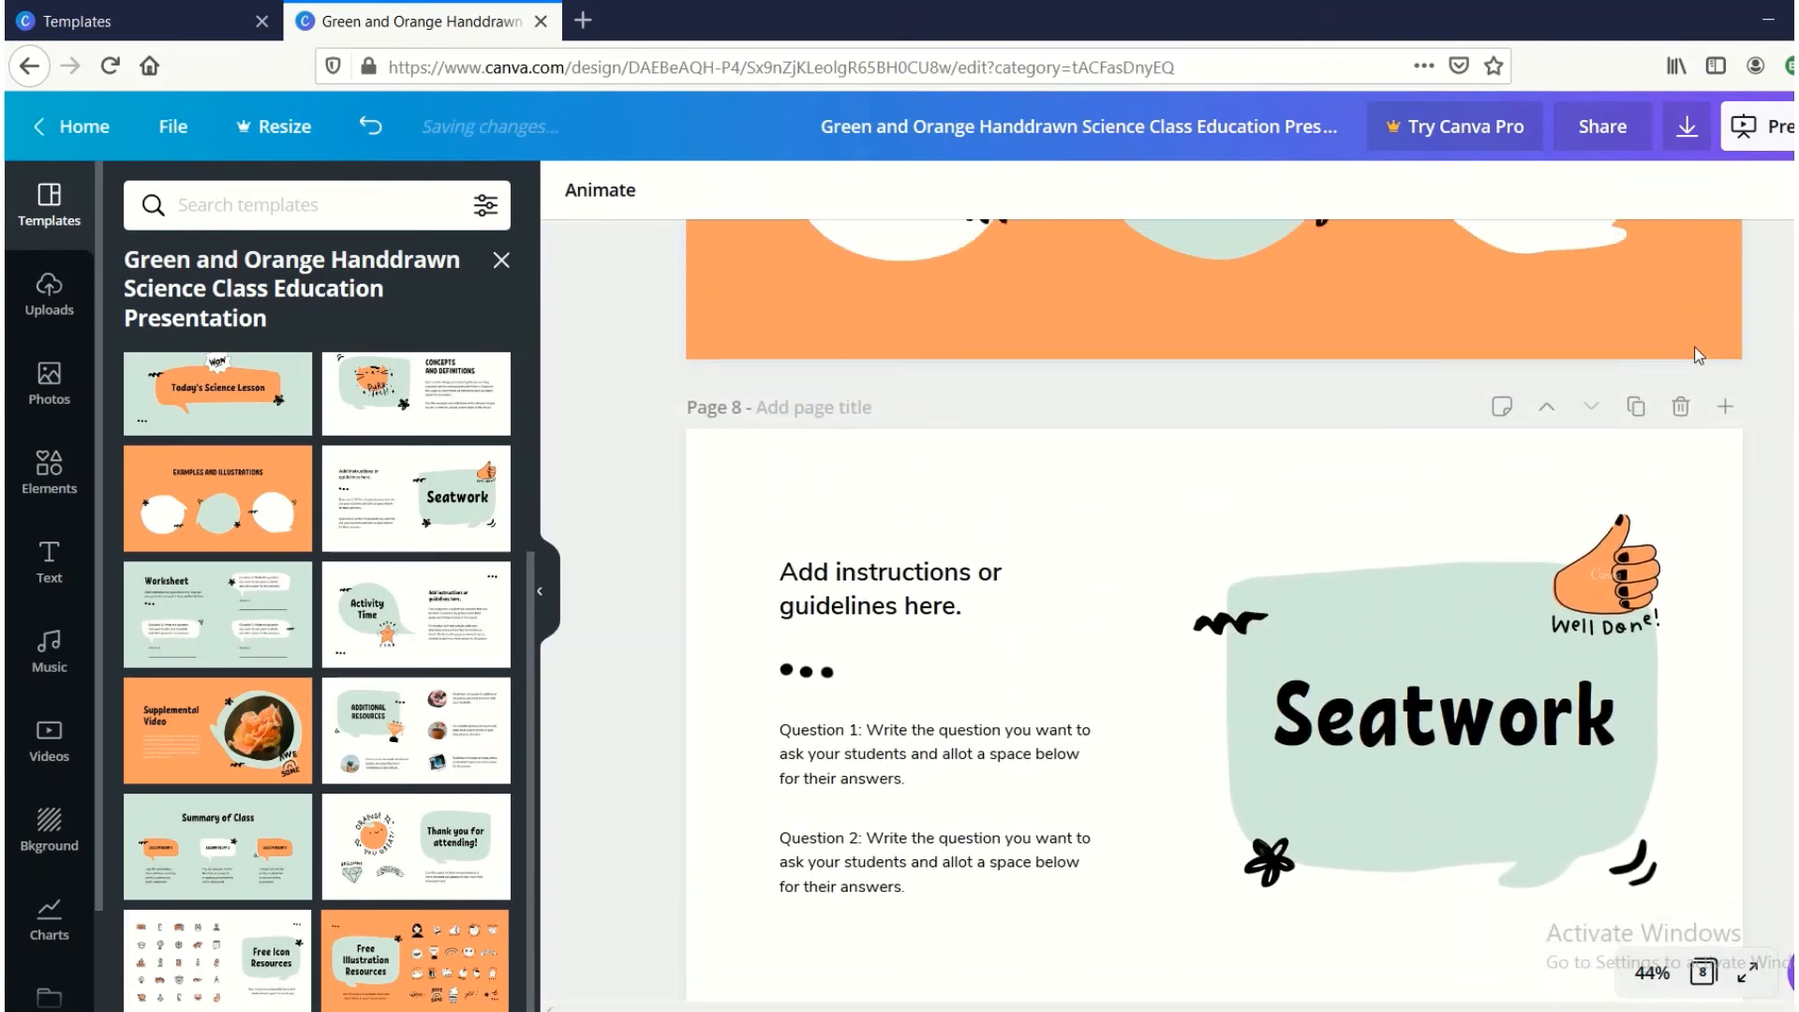
left_click(1680, 408)
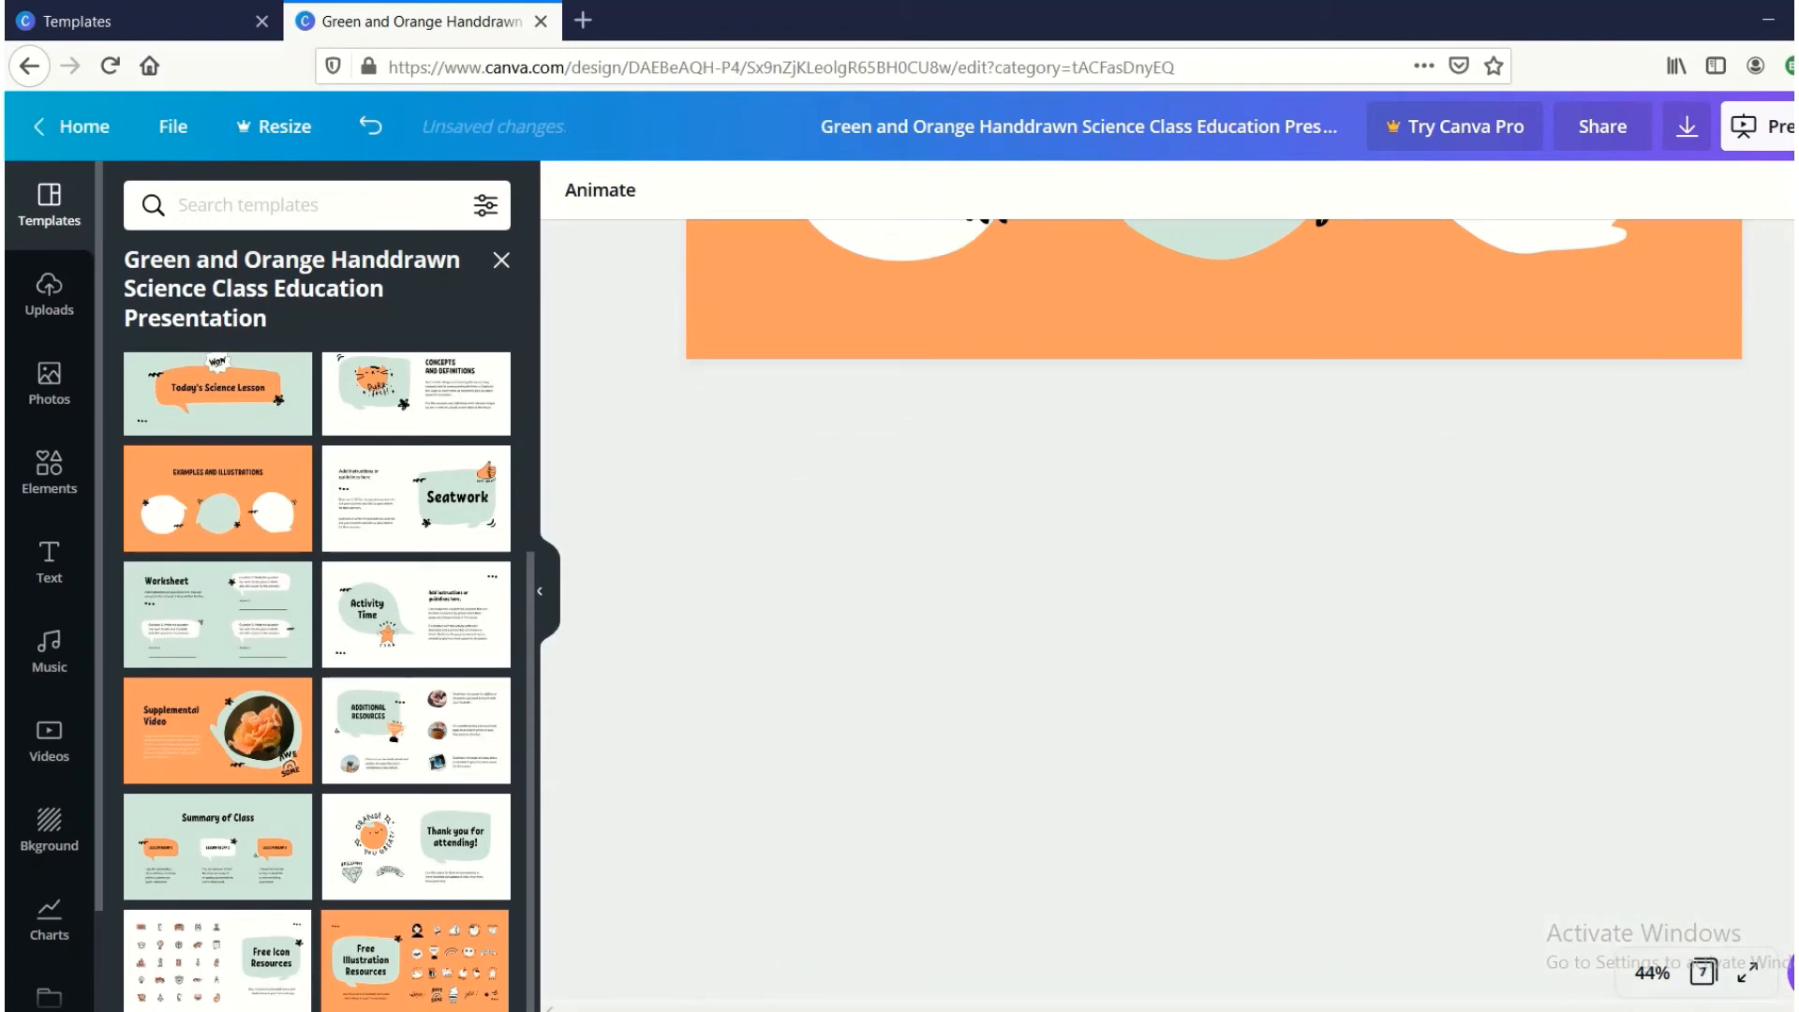
Delete the Class Rules and Objectives page and the Today's Science Lesson page.
scroll(1214, 609, "up", 10)
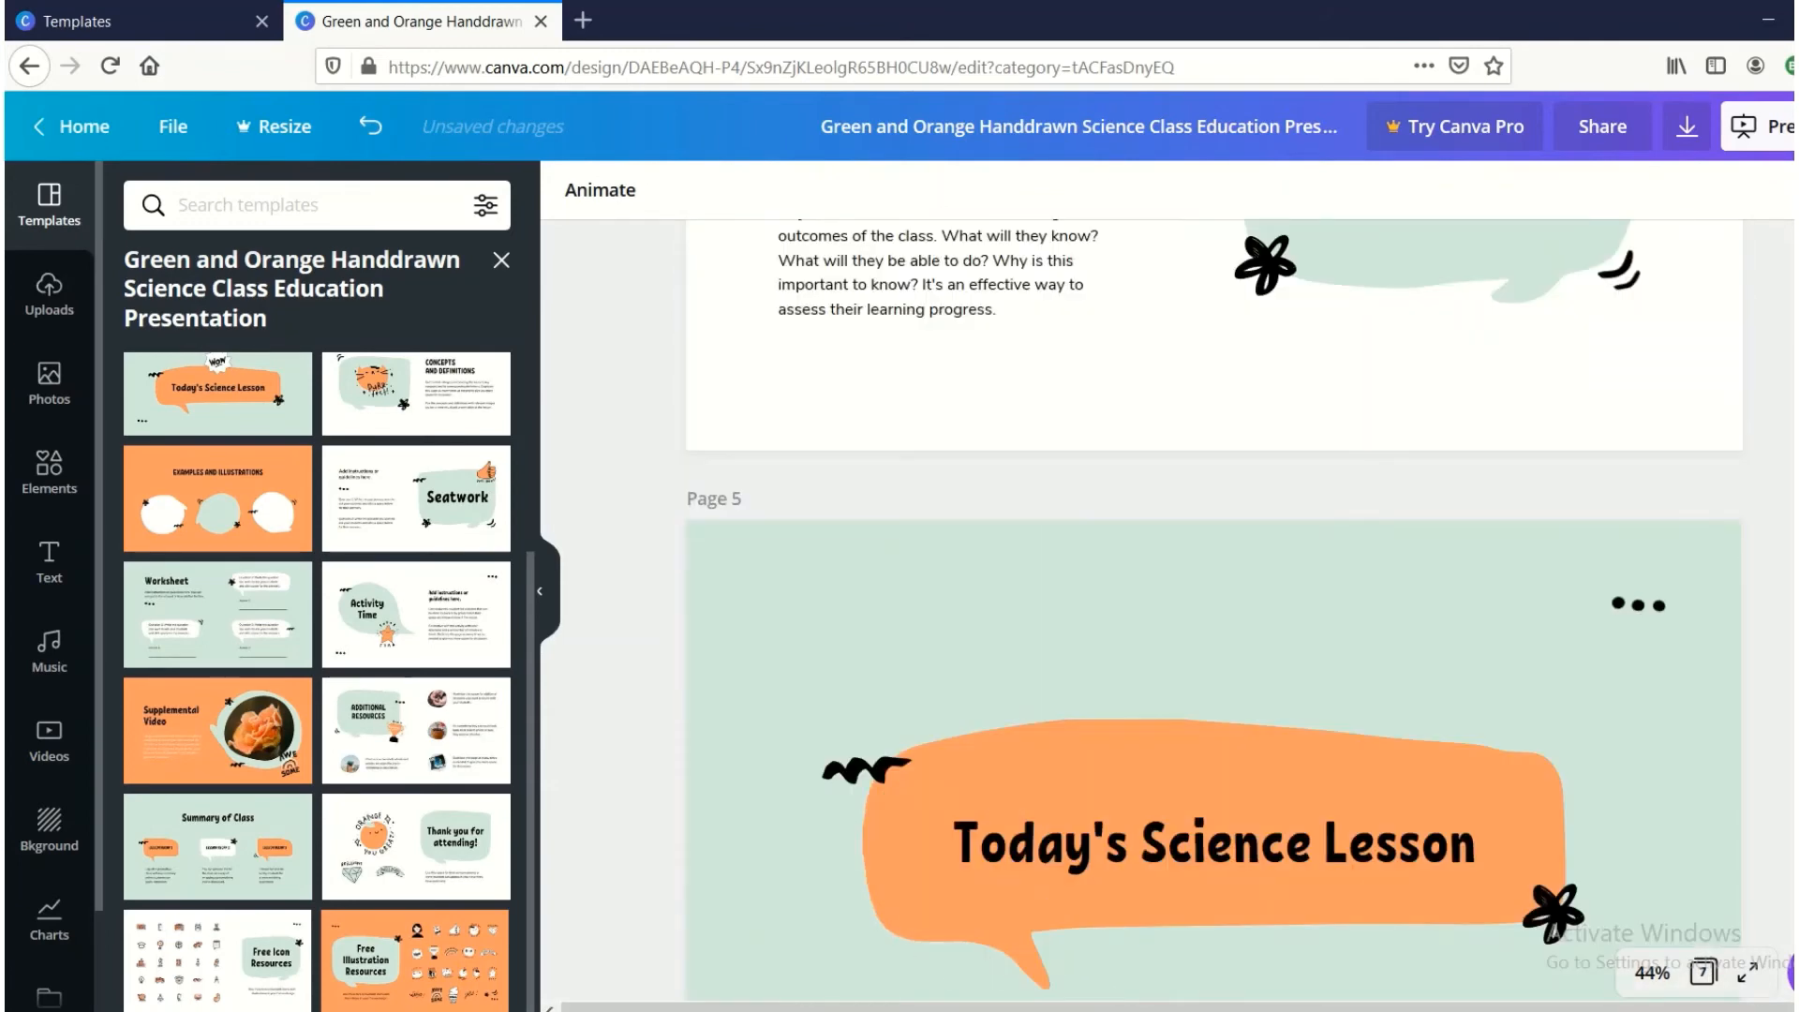
scroll(1215, 609, "up", 15)
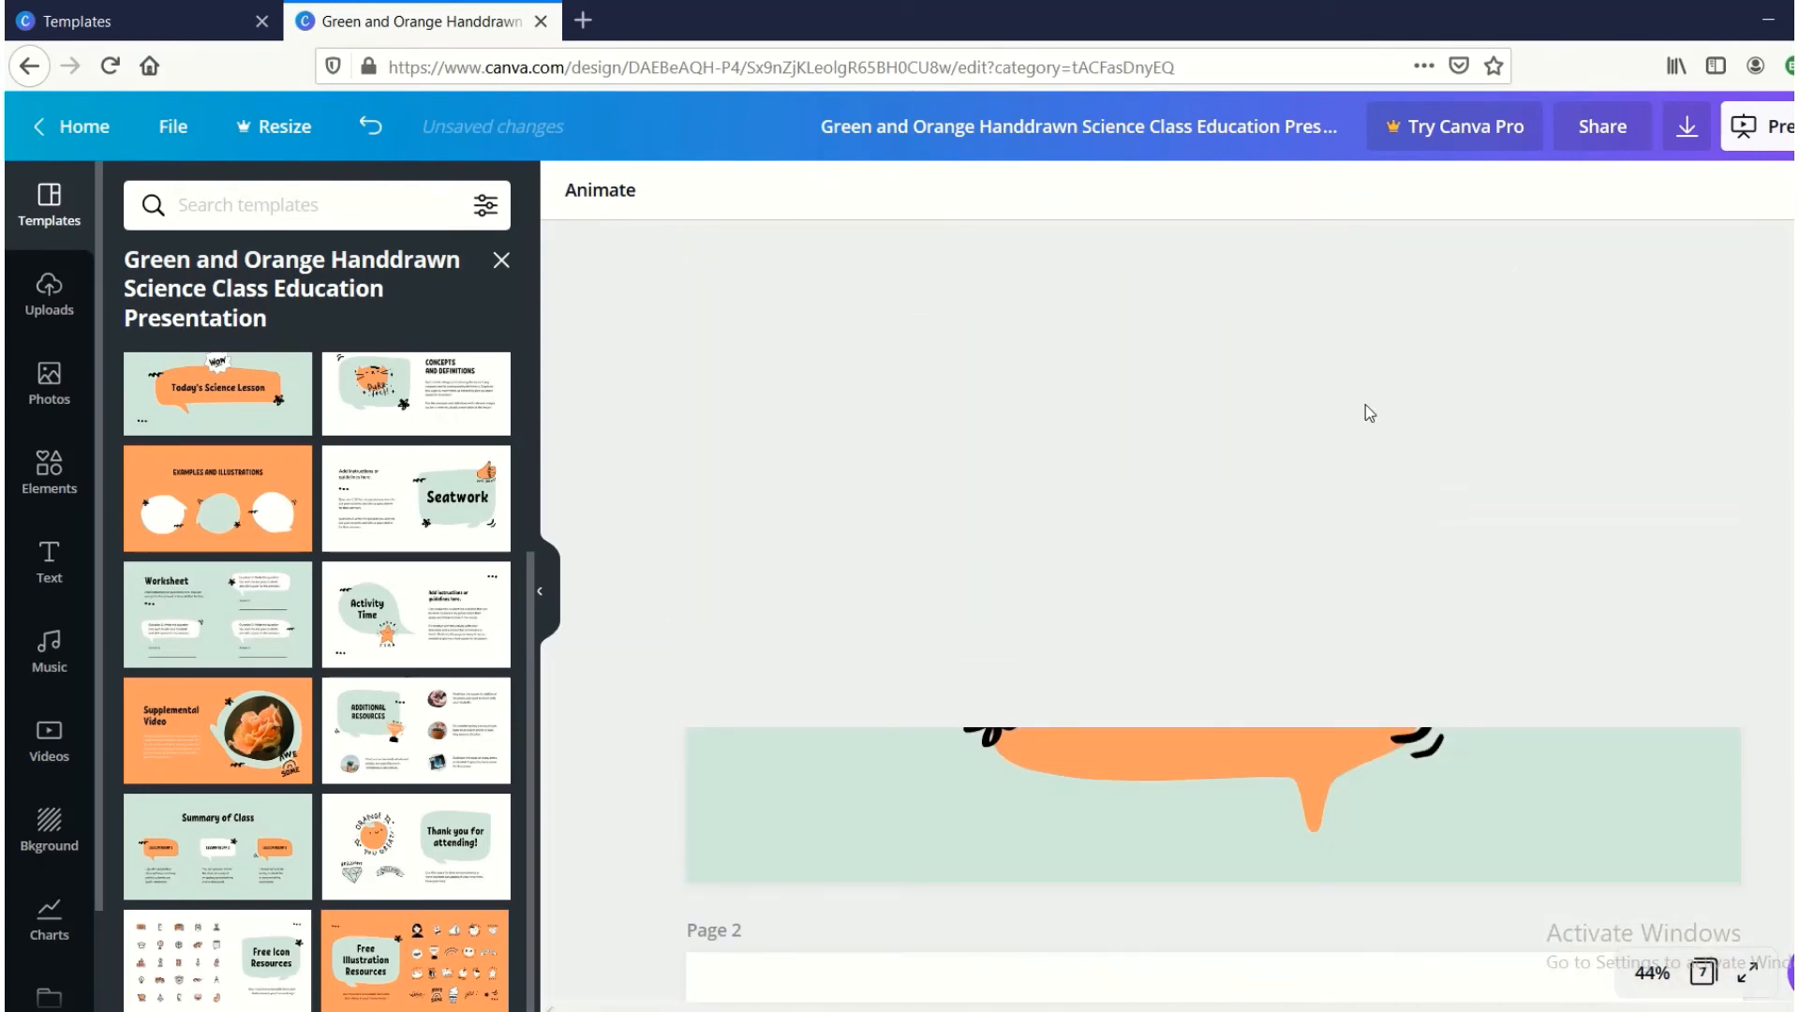
scroll(1561, 662, "down", 10)
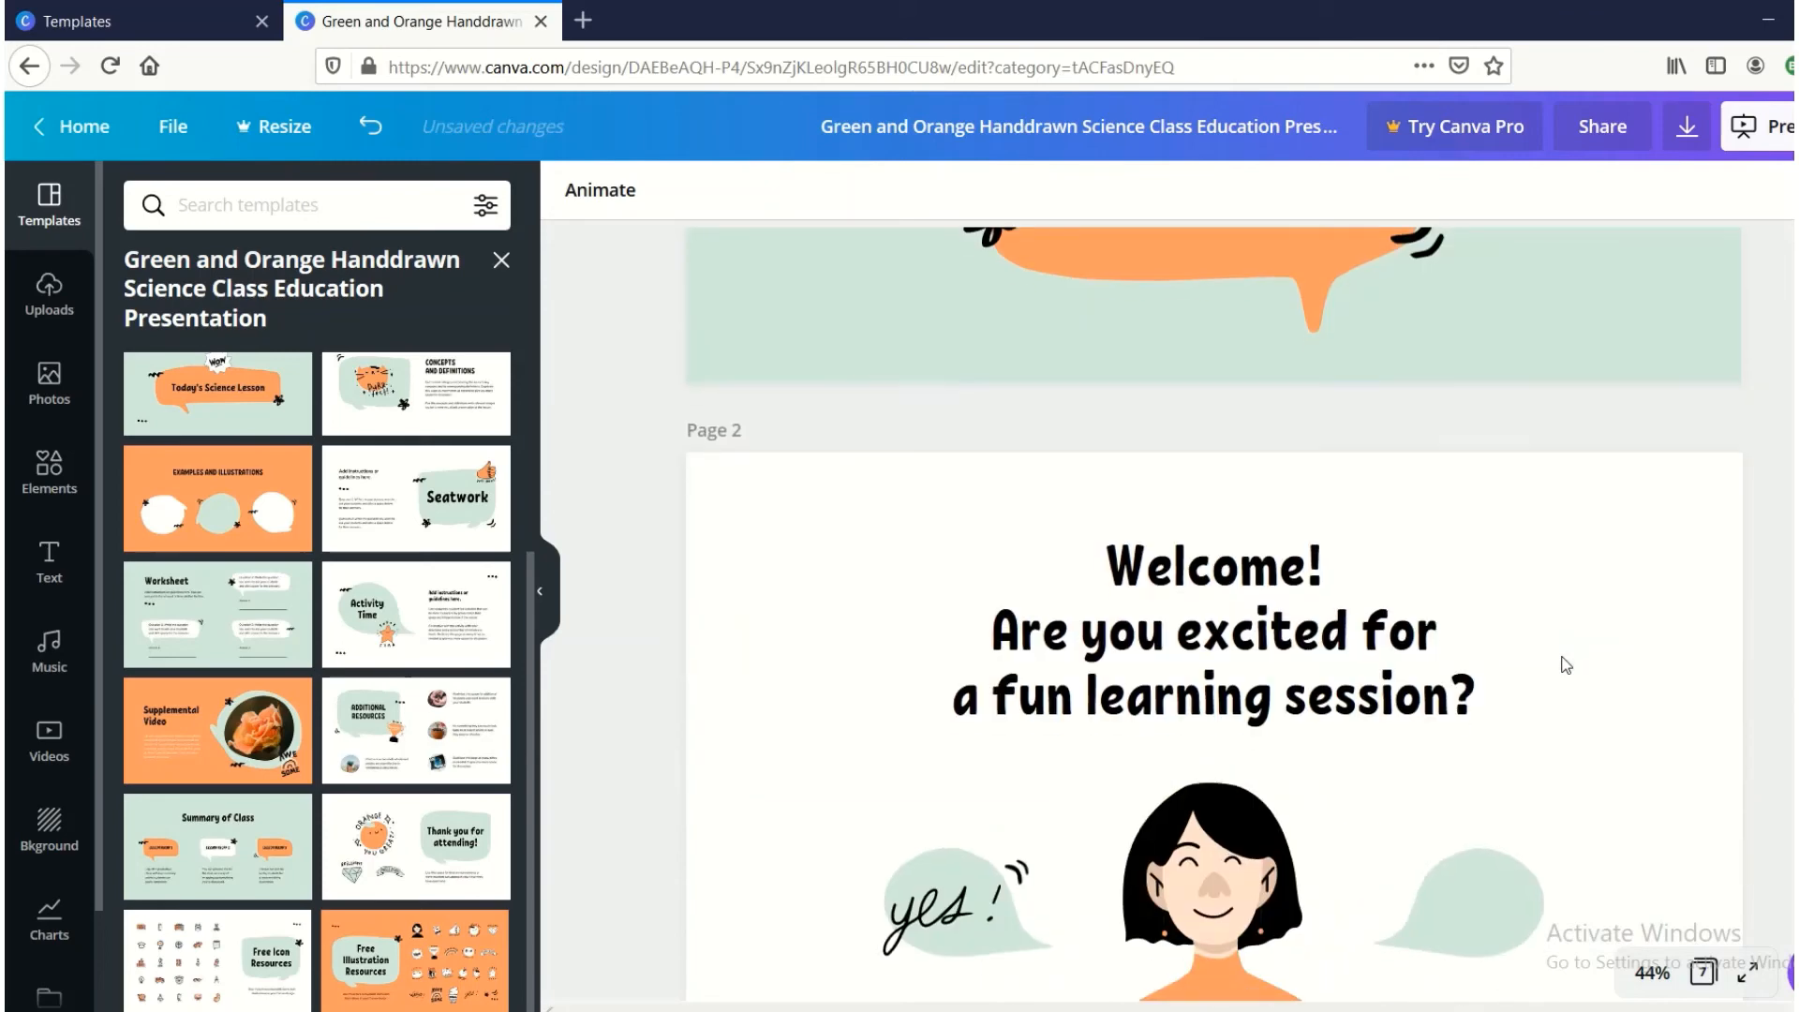
scroll(1565, 665, "down", 10)
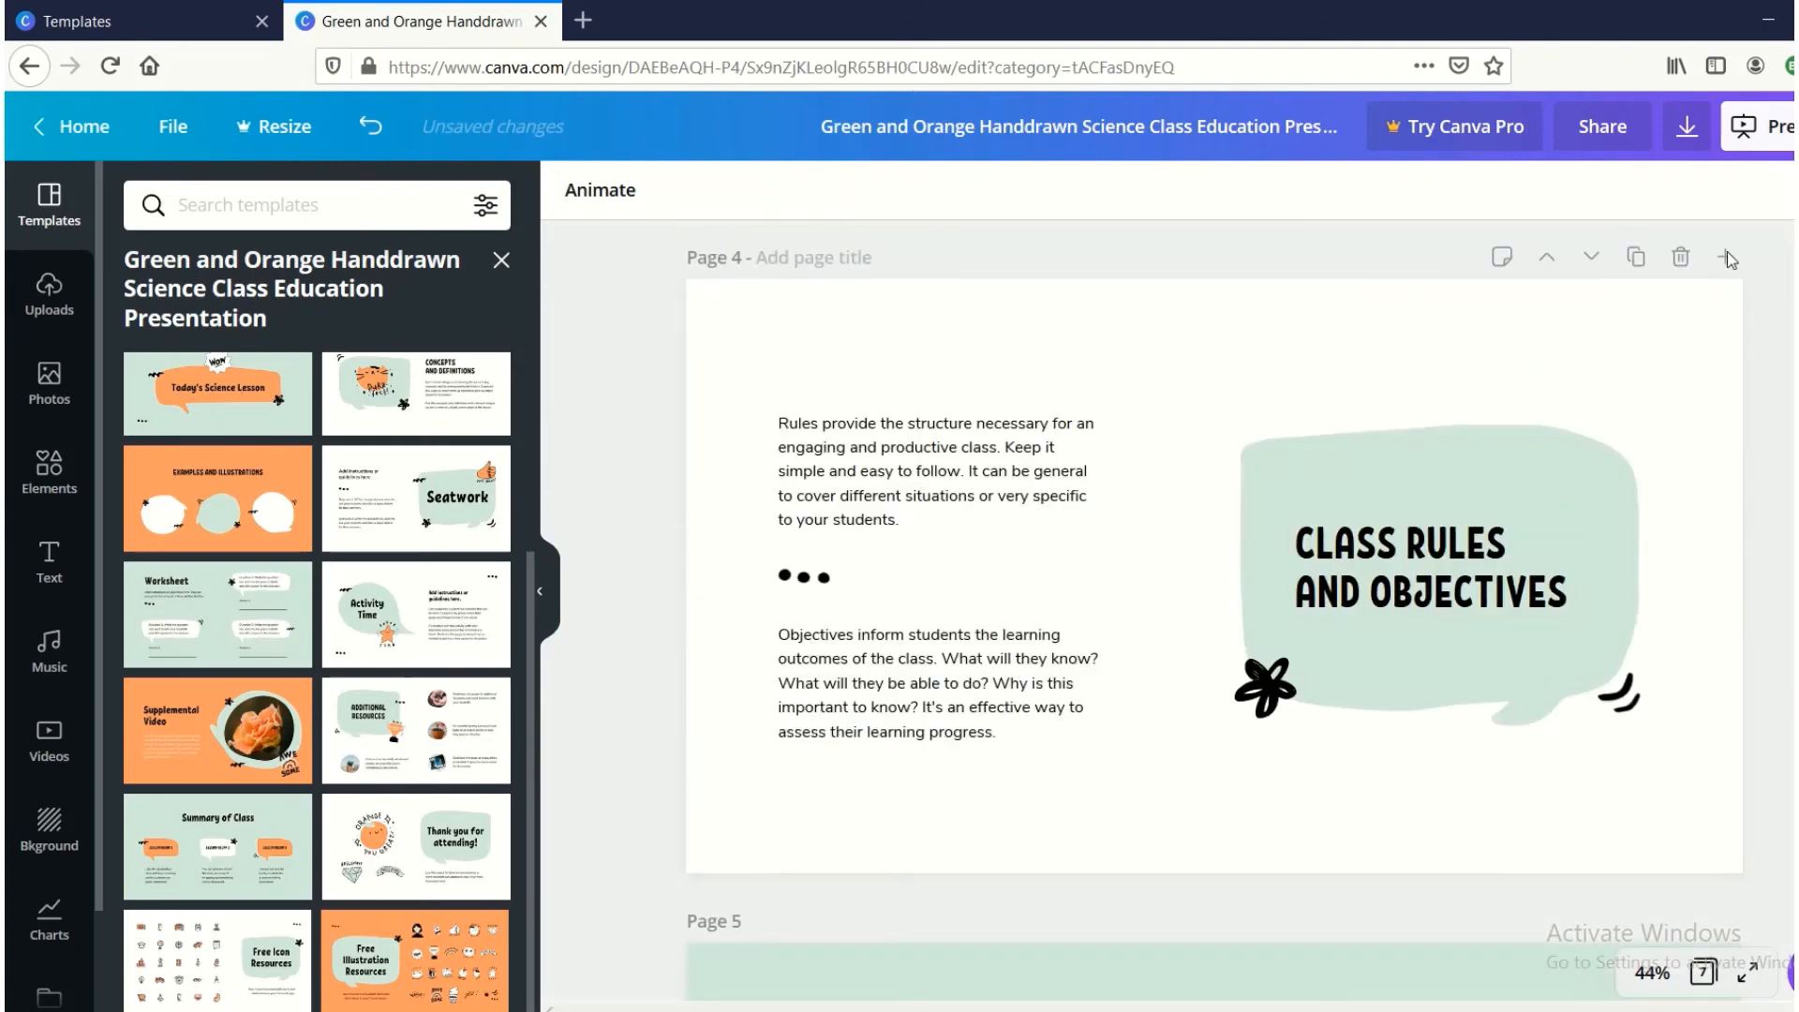
left_click(1679, 256)
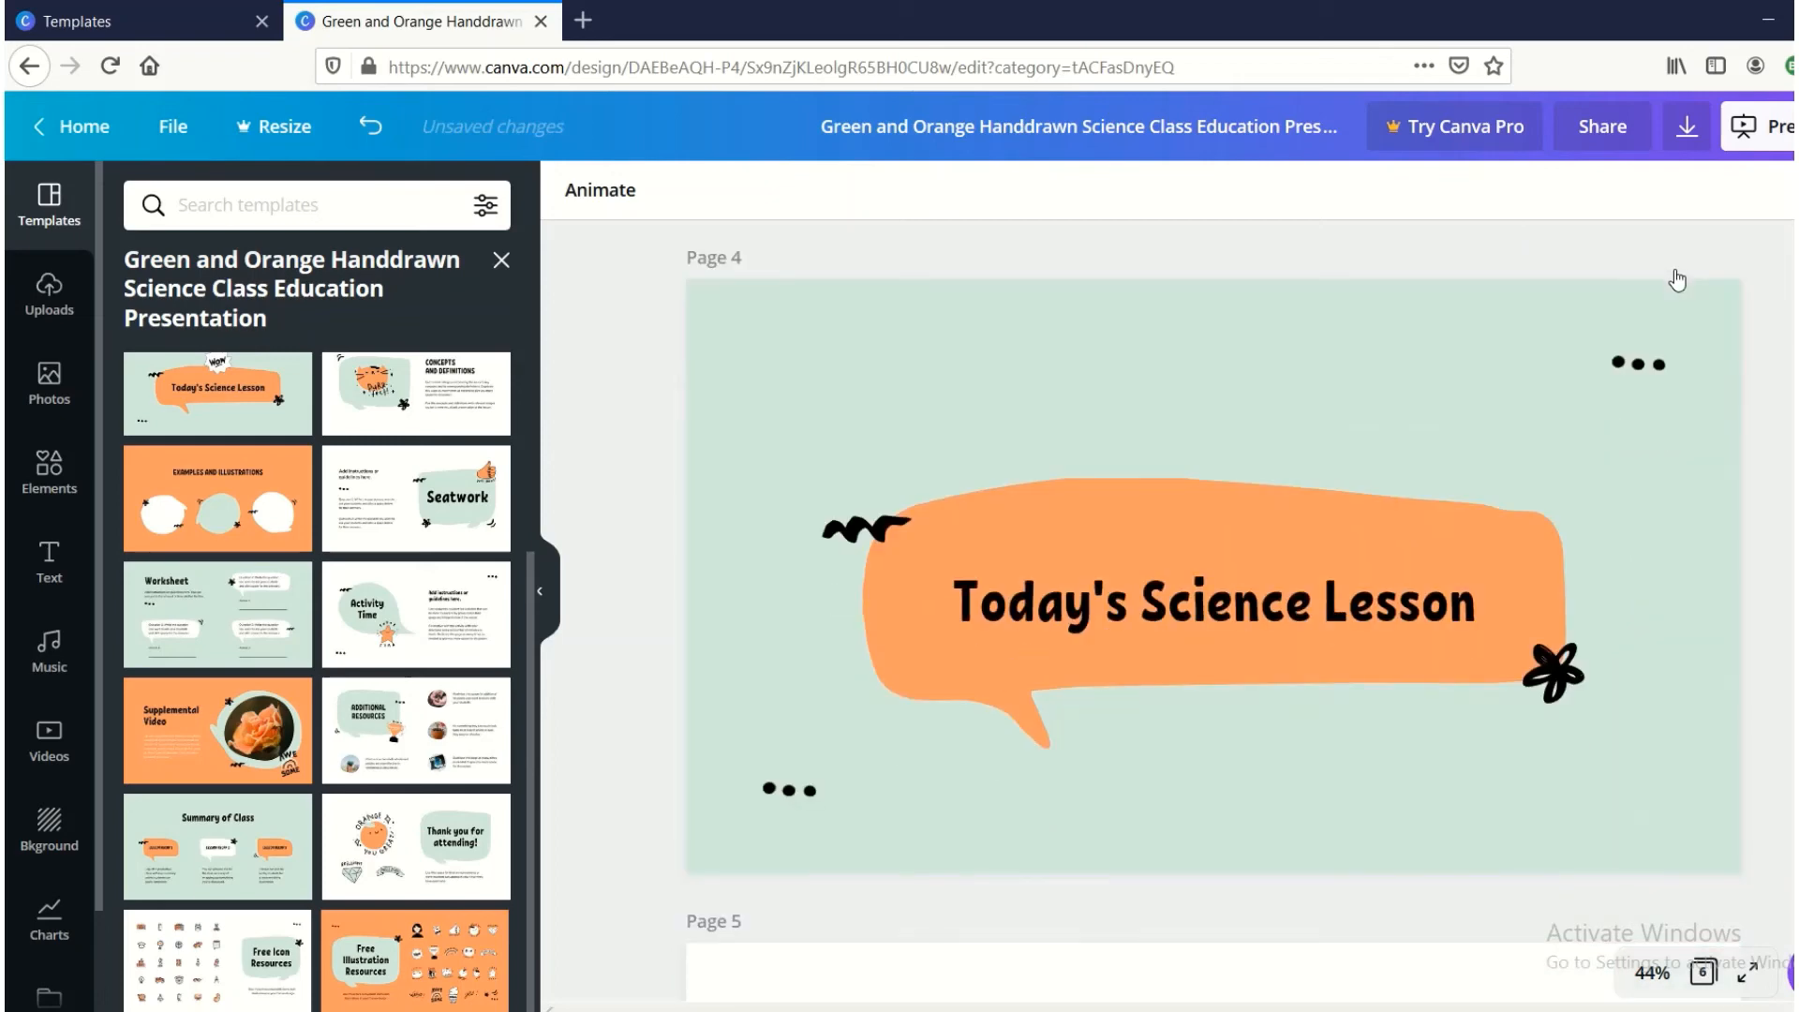
left_click(1679, 256)
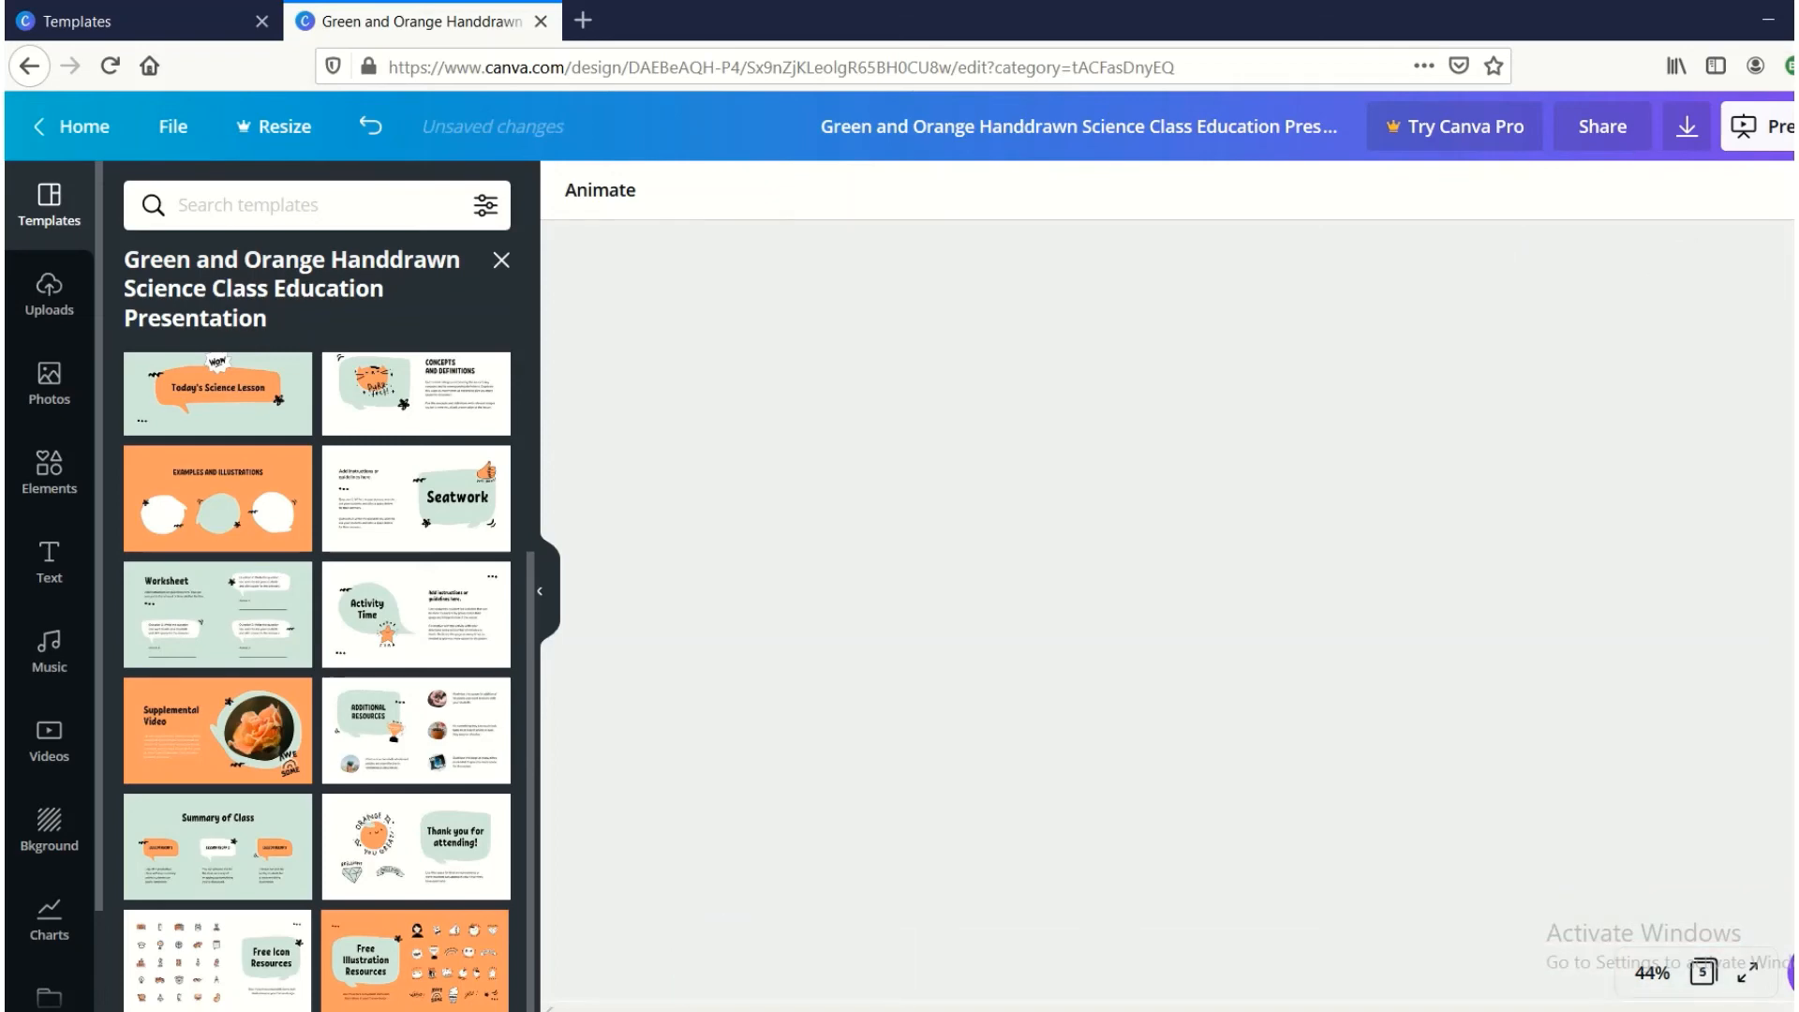
Preview the presentation in full screen from the cover through to the Examples and Illustrations slide, and exit the preview.
scroll(1722, 515, "up", 15)
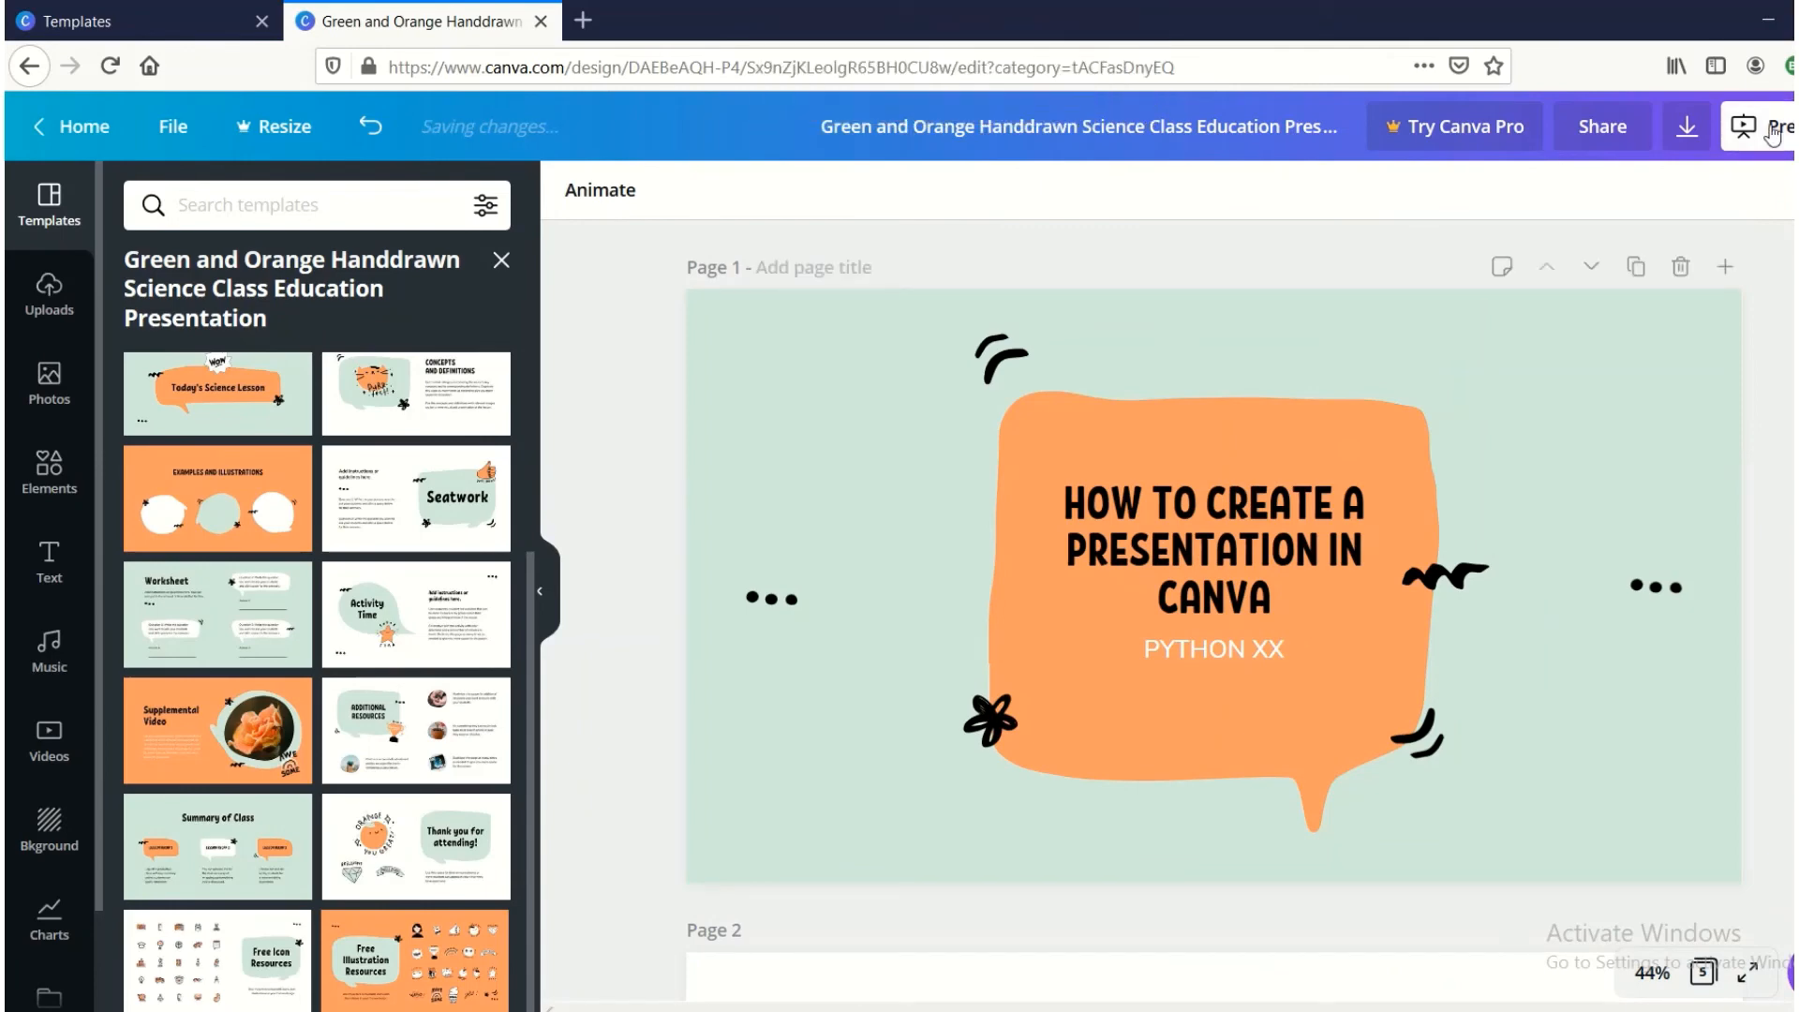
left_click(1771, 134)
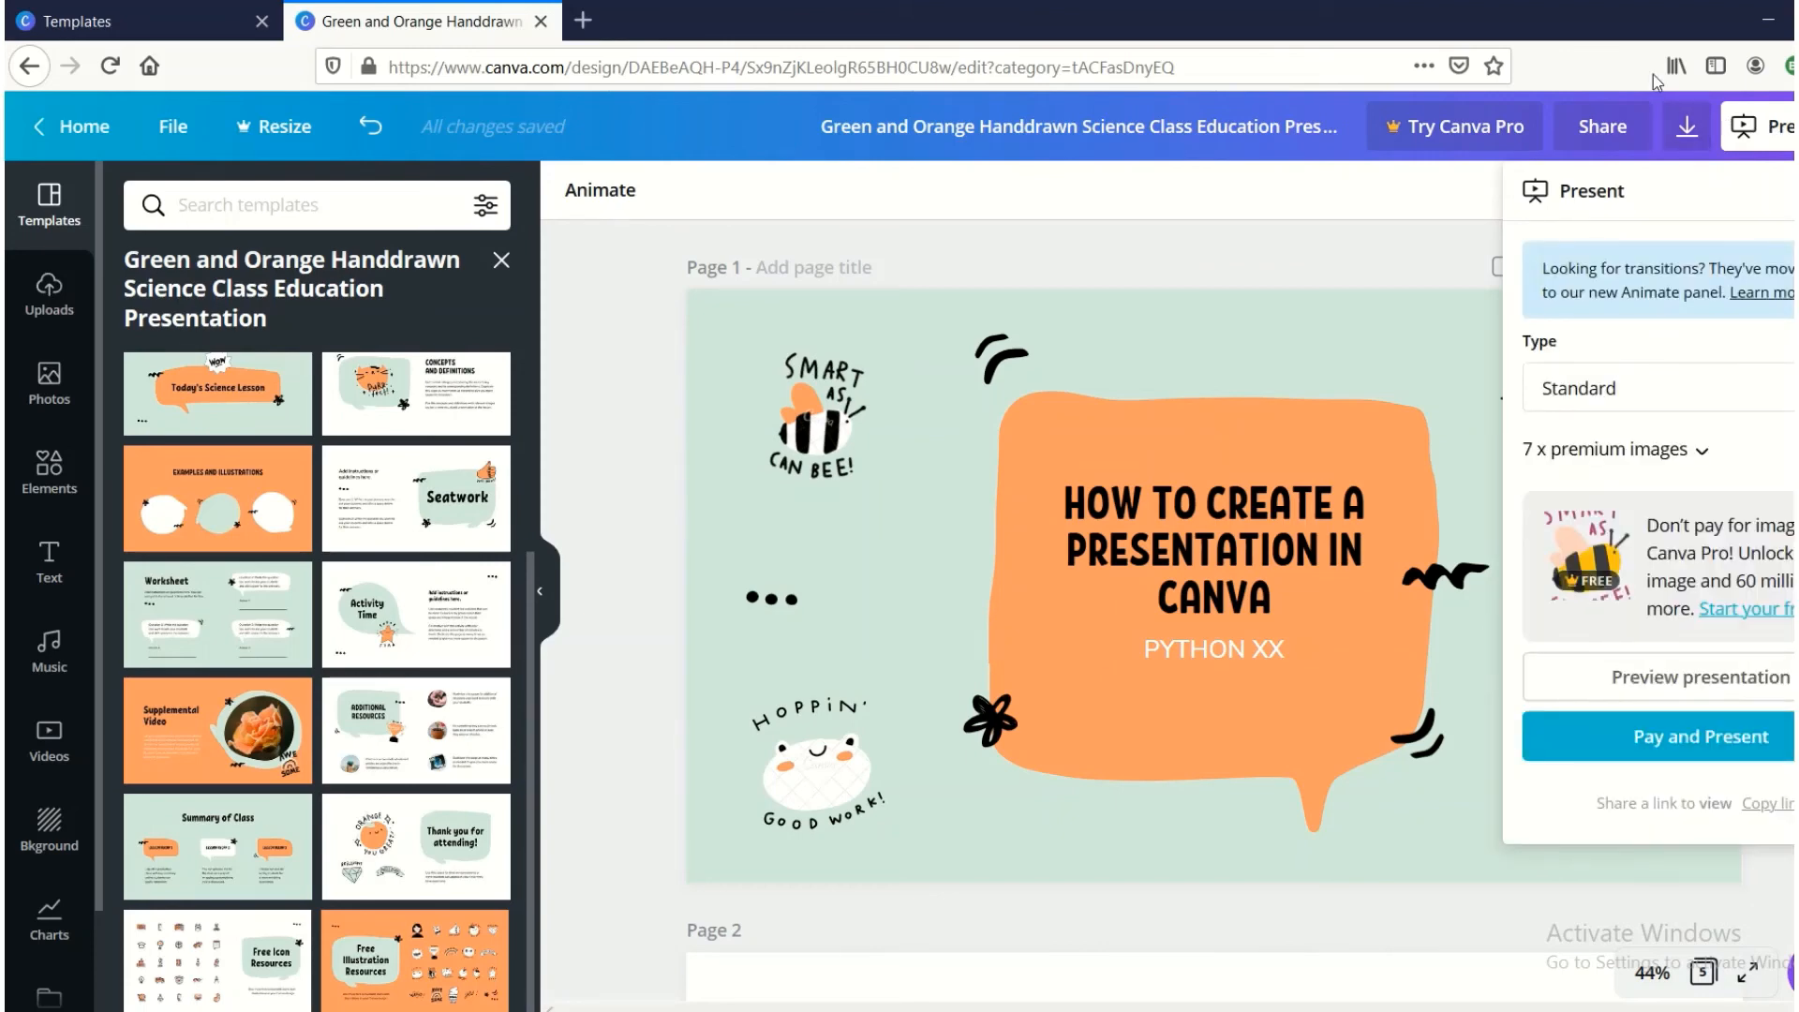
left_click(1736, 692)
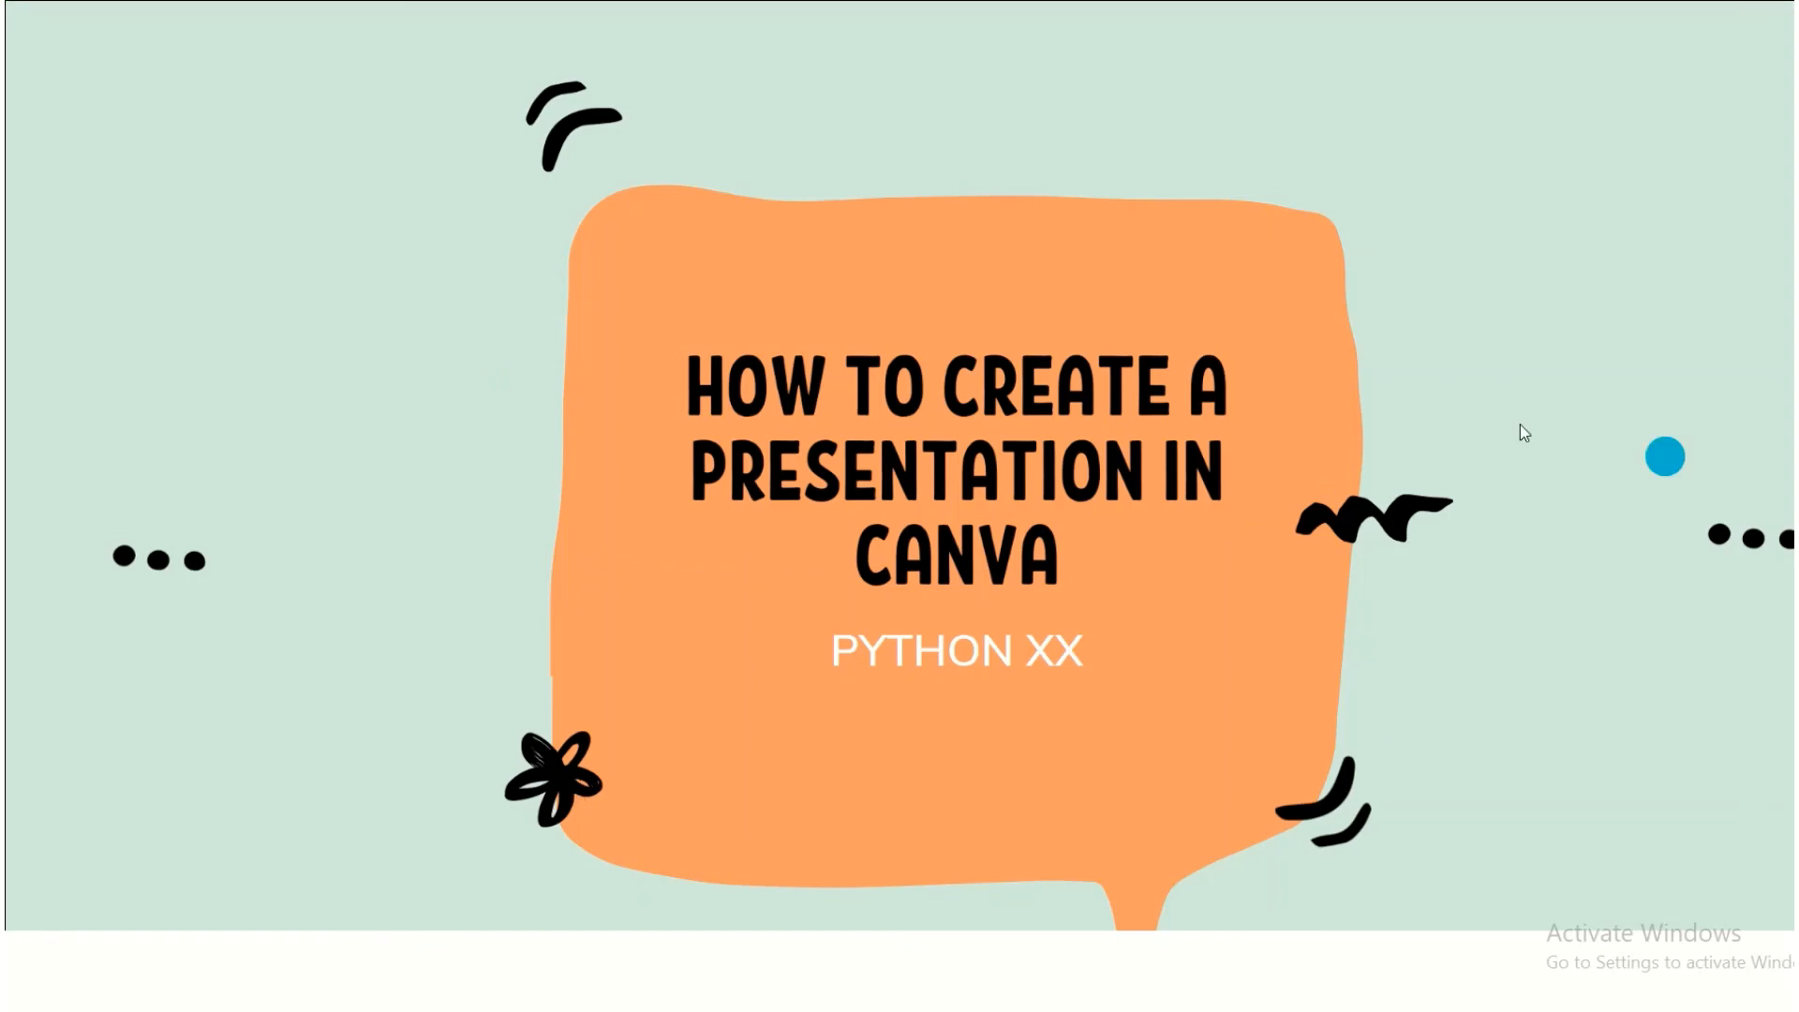
left_click(1691, 443)
key("Right")
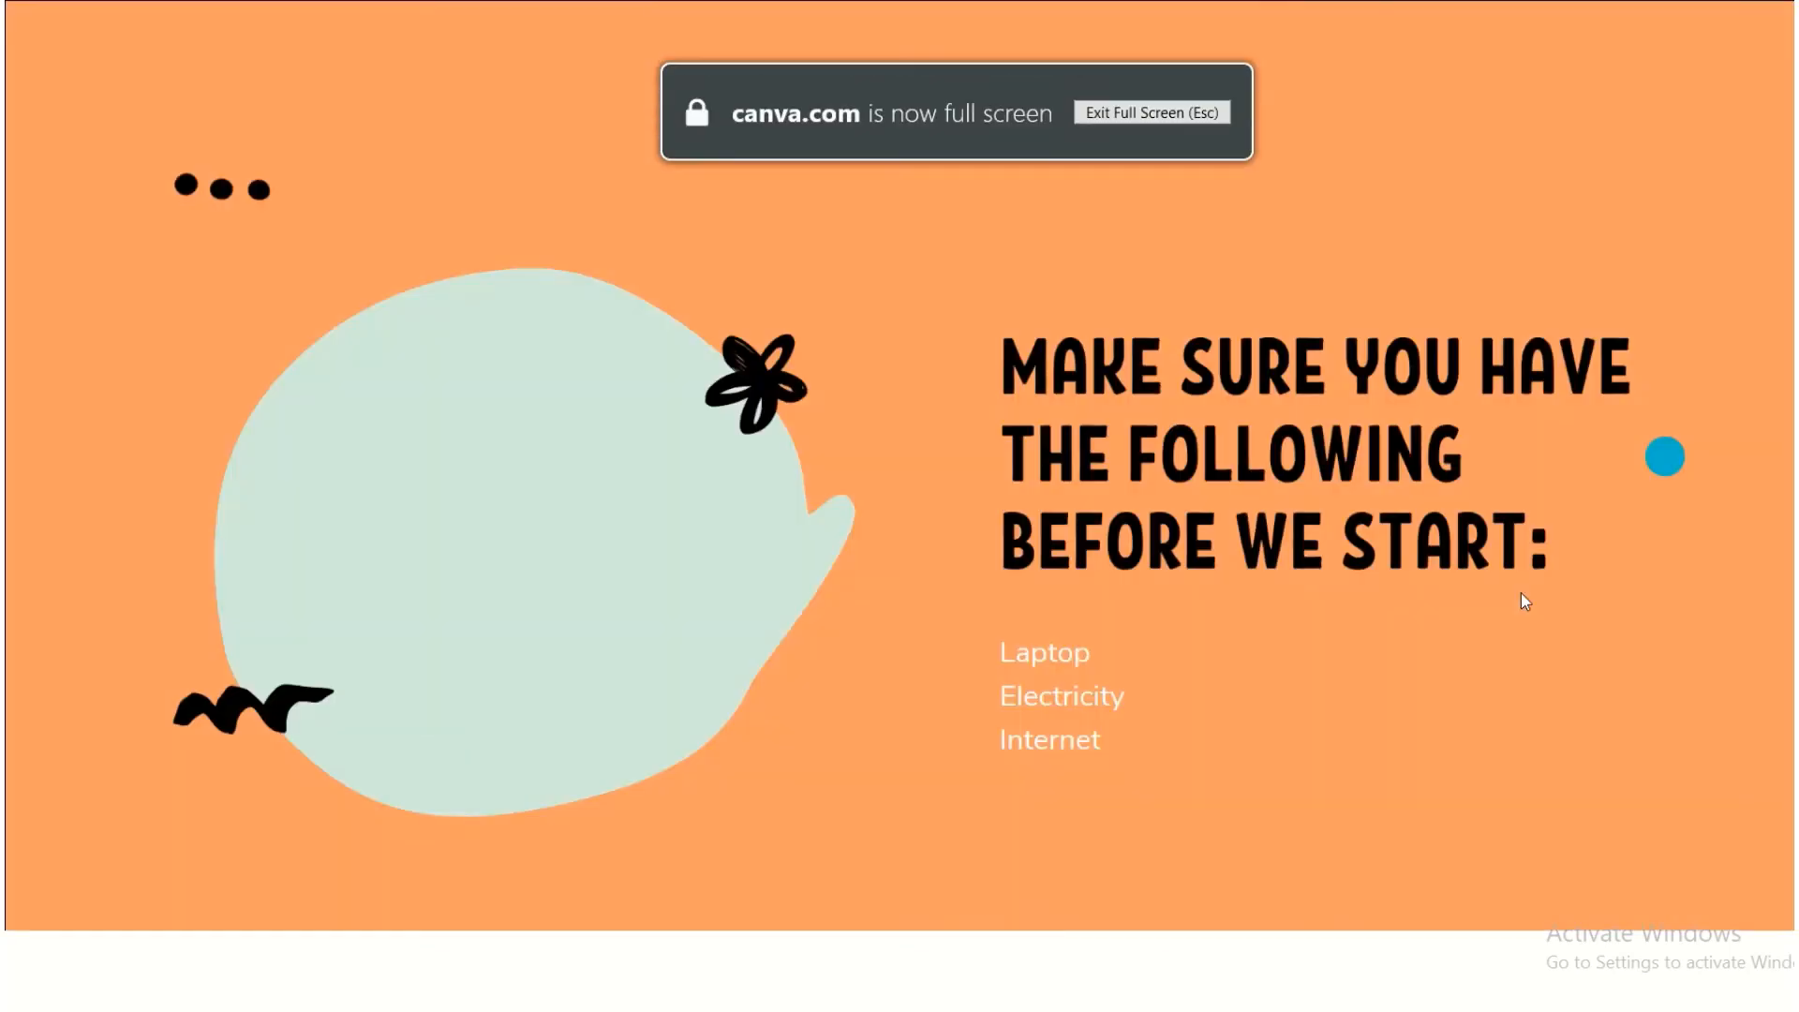
left_click(1521, 593)
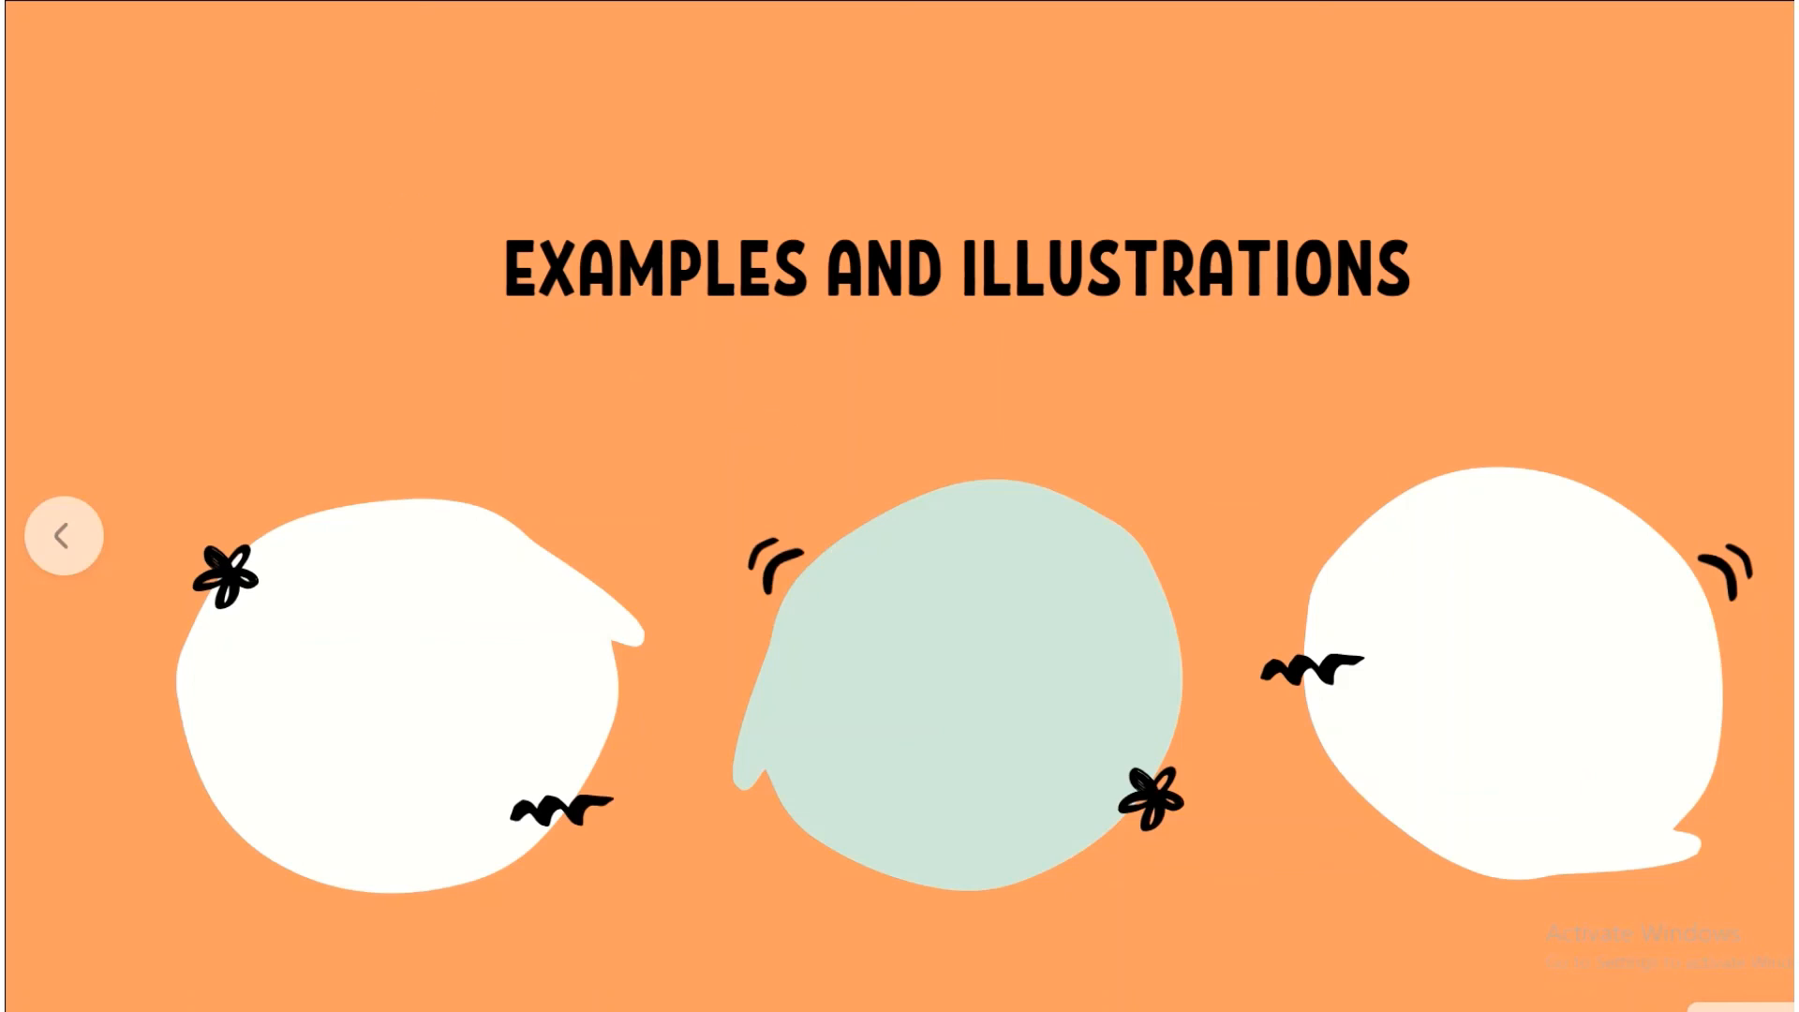
key("Right")
key("Escape")
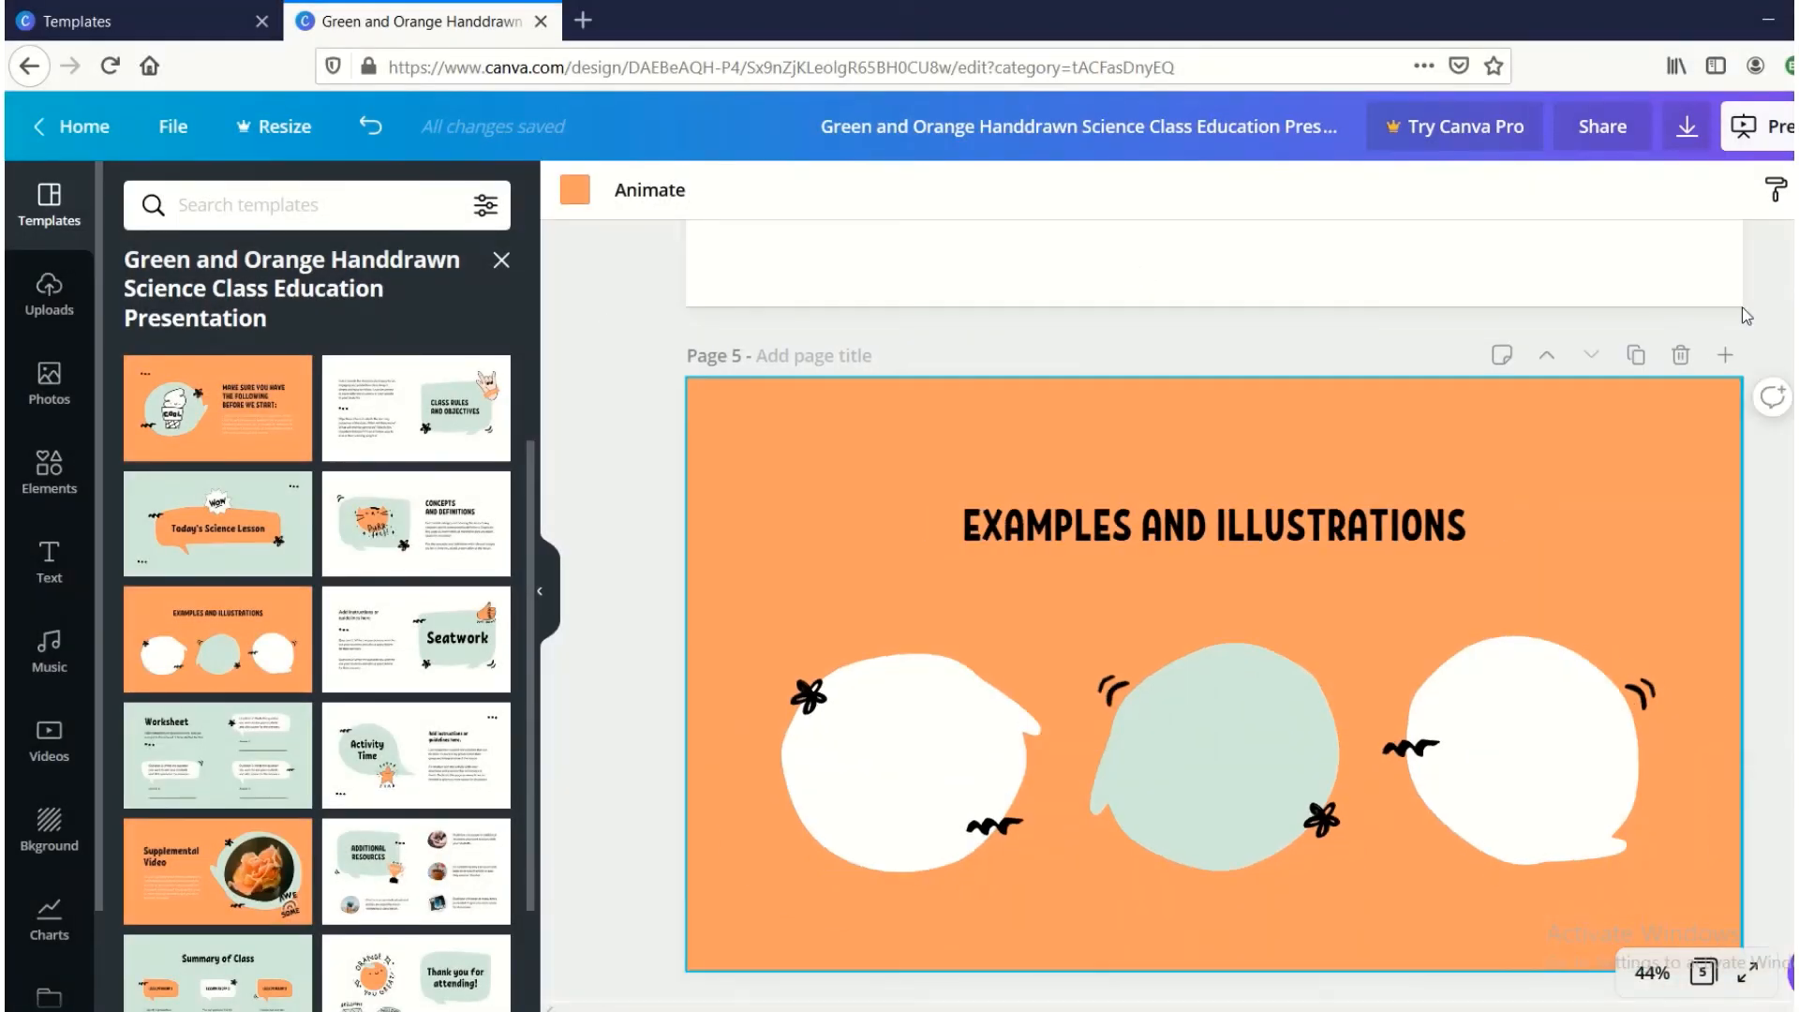
Delete the Examples and Illustrations page and the Concepts and Definitions page.
left_click(1680, 355)
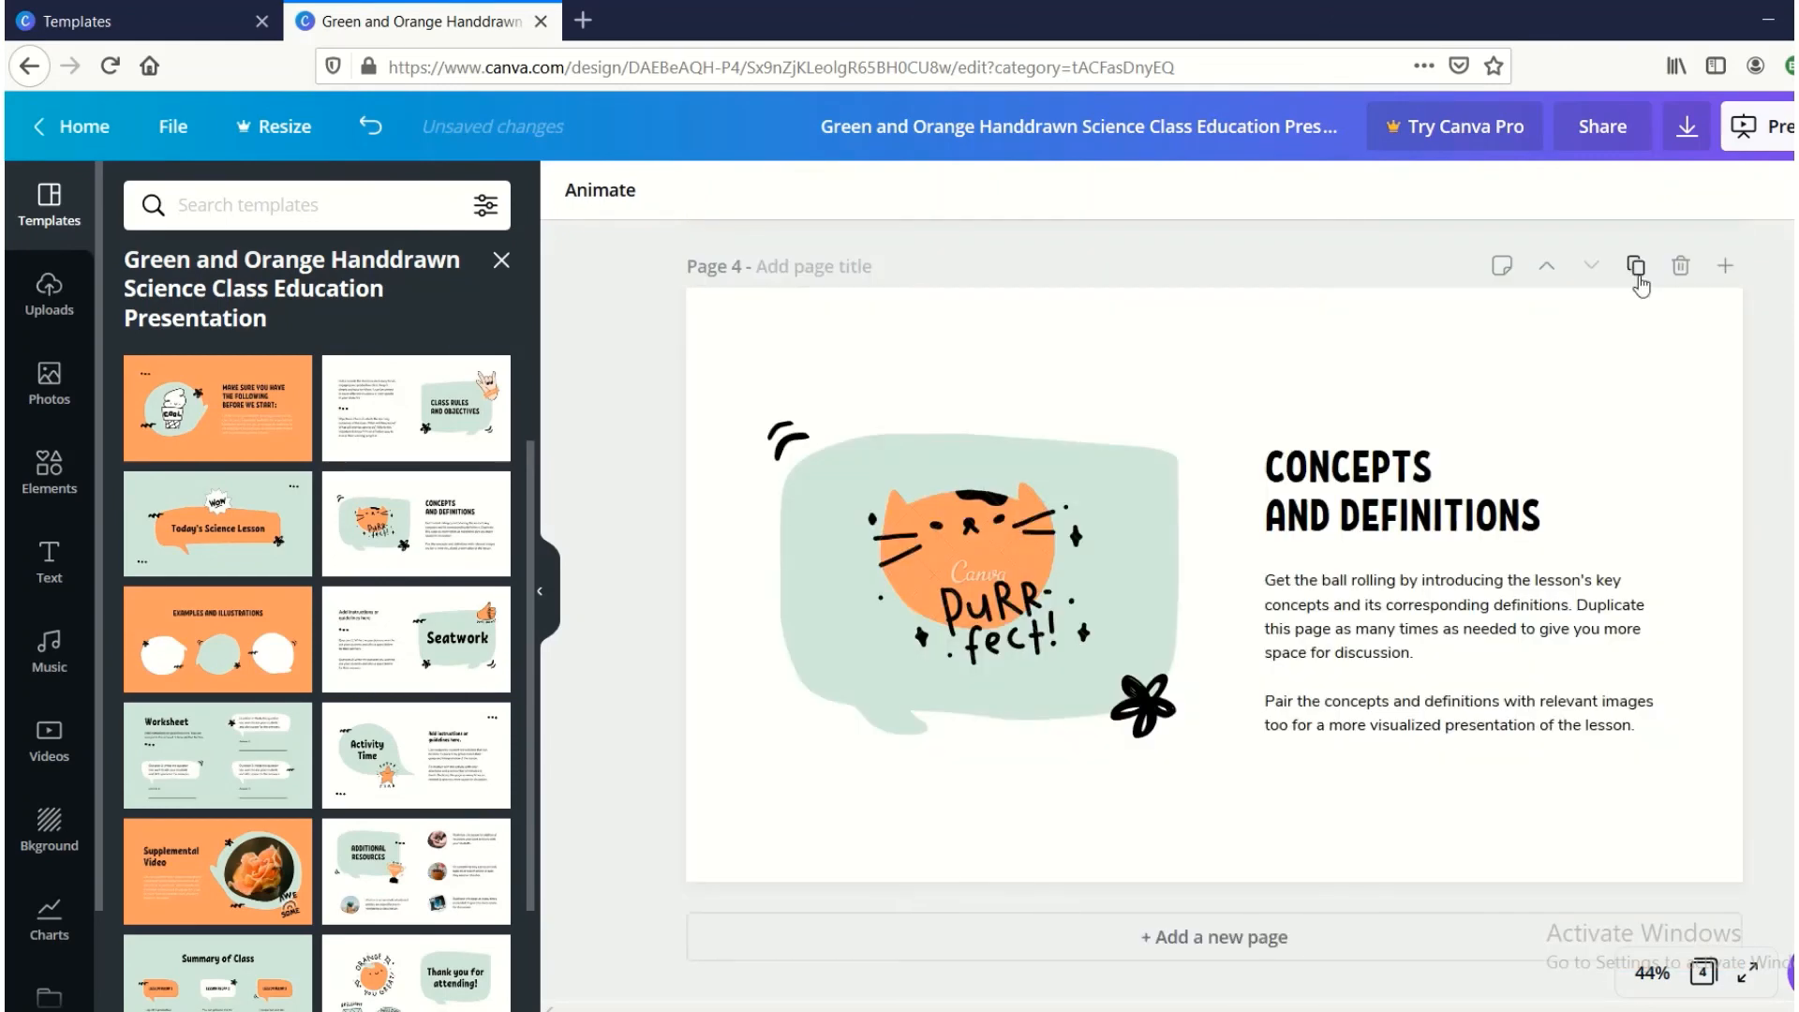
left_click(1682, 271)
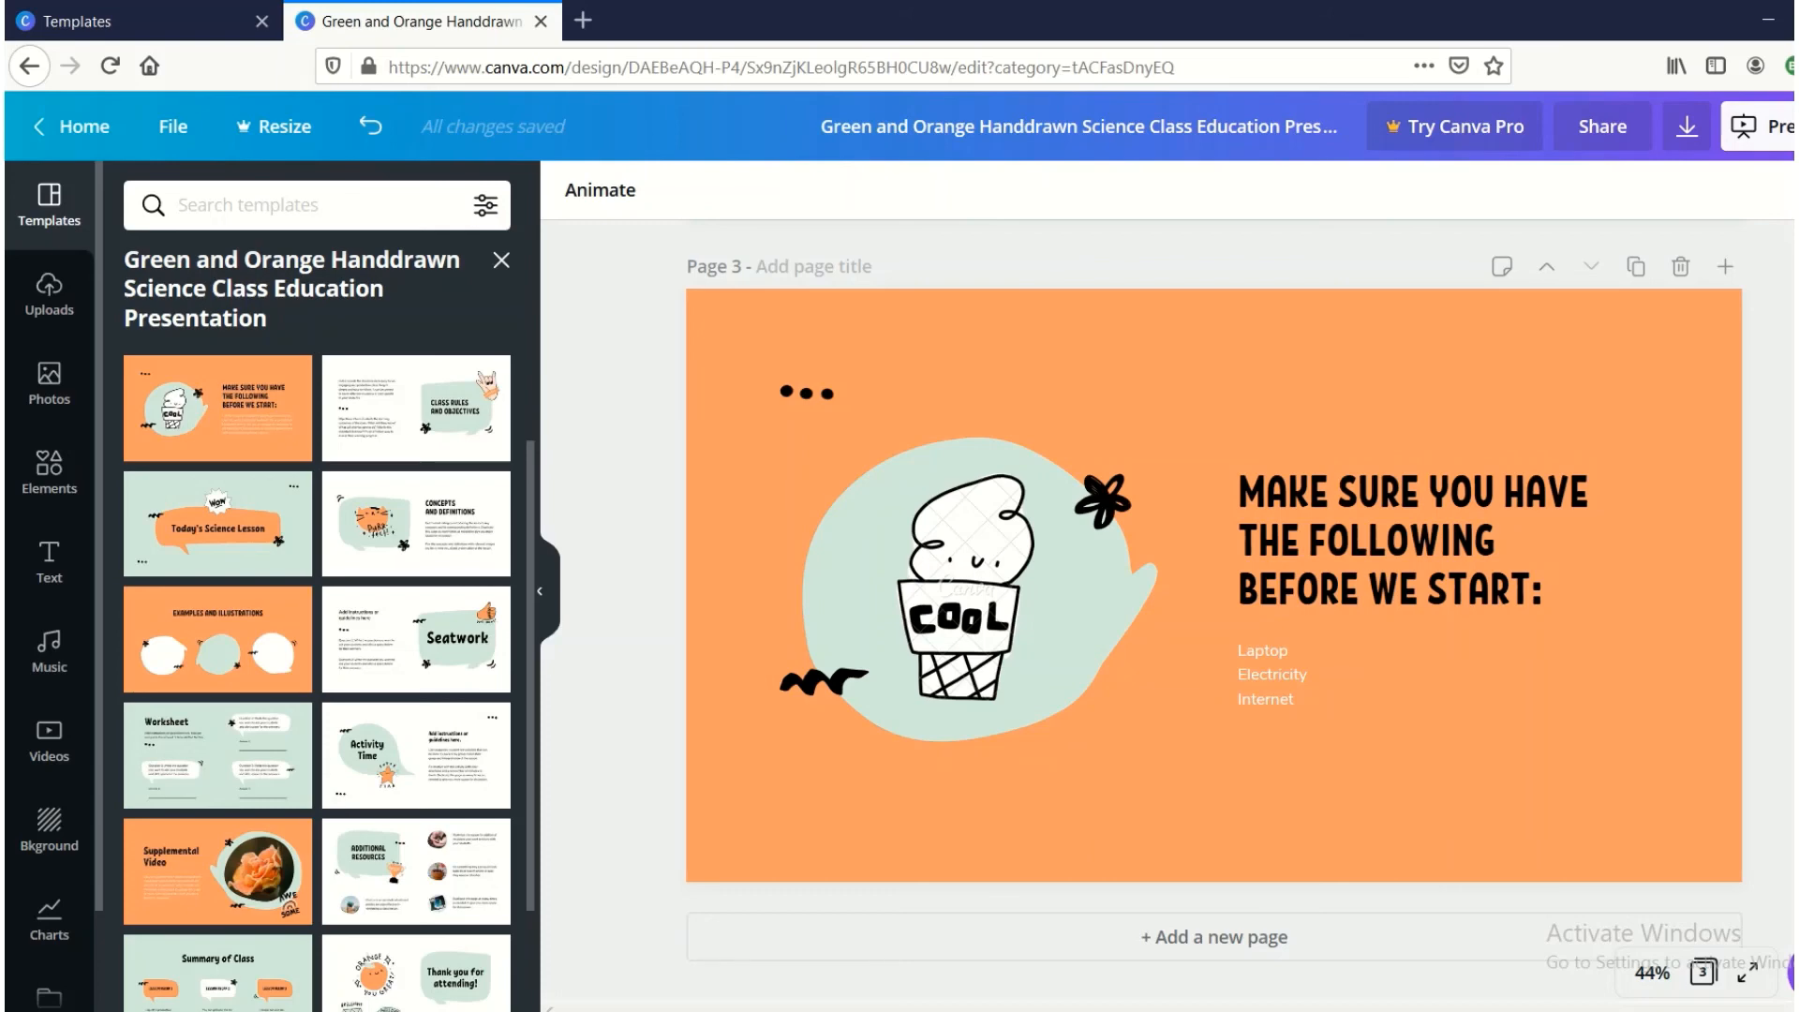
Open the Microsoft PowerPoint download options, check the page selection and keep all pages selected.
left_click(1761, 127)
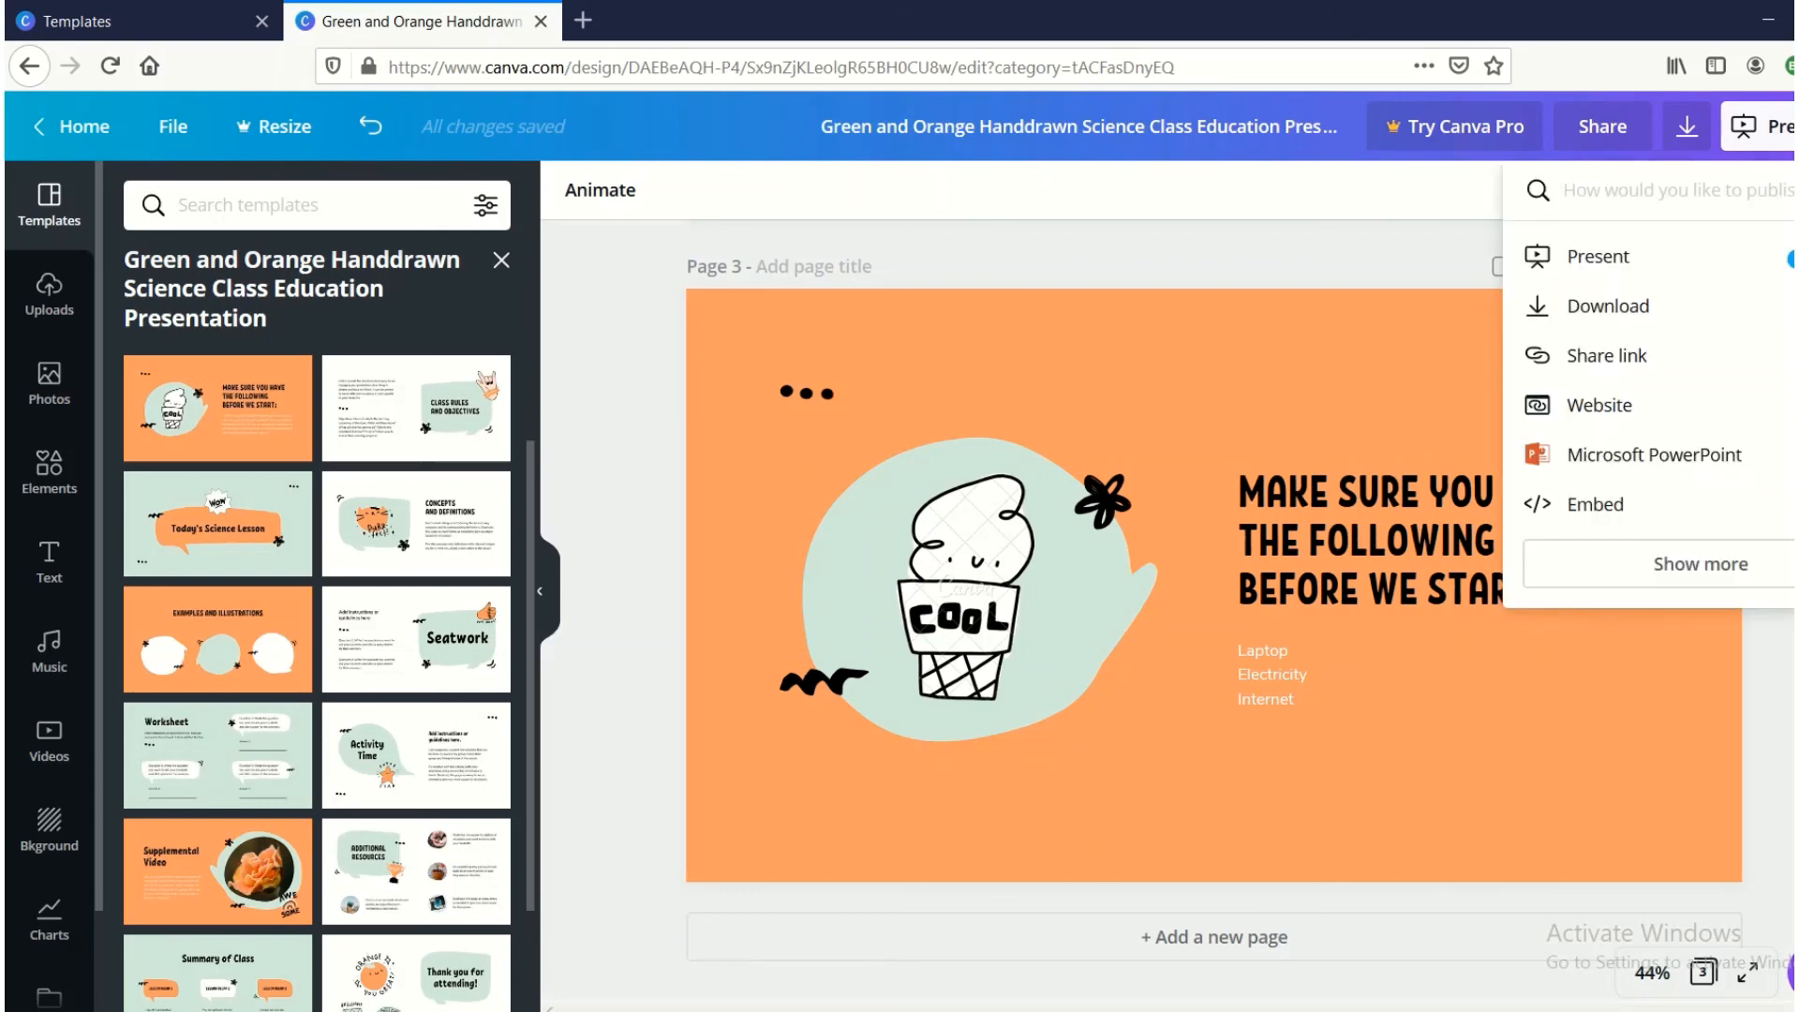
left_click(1651, 464)
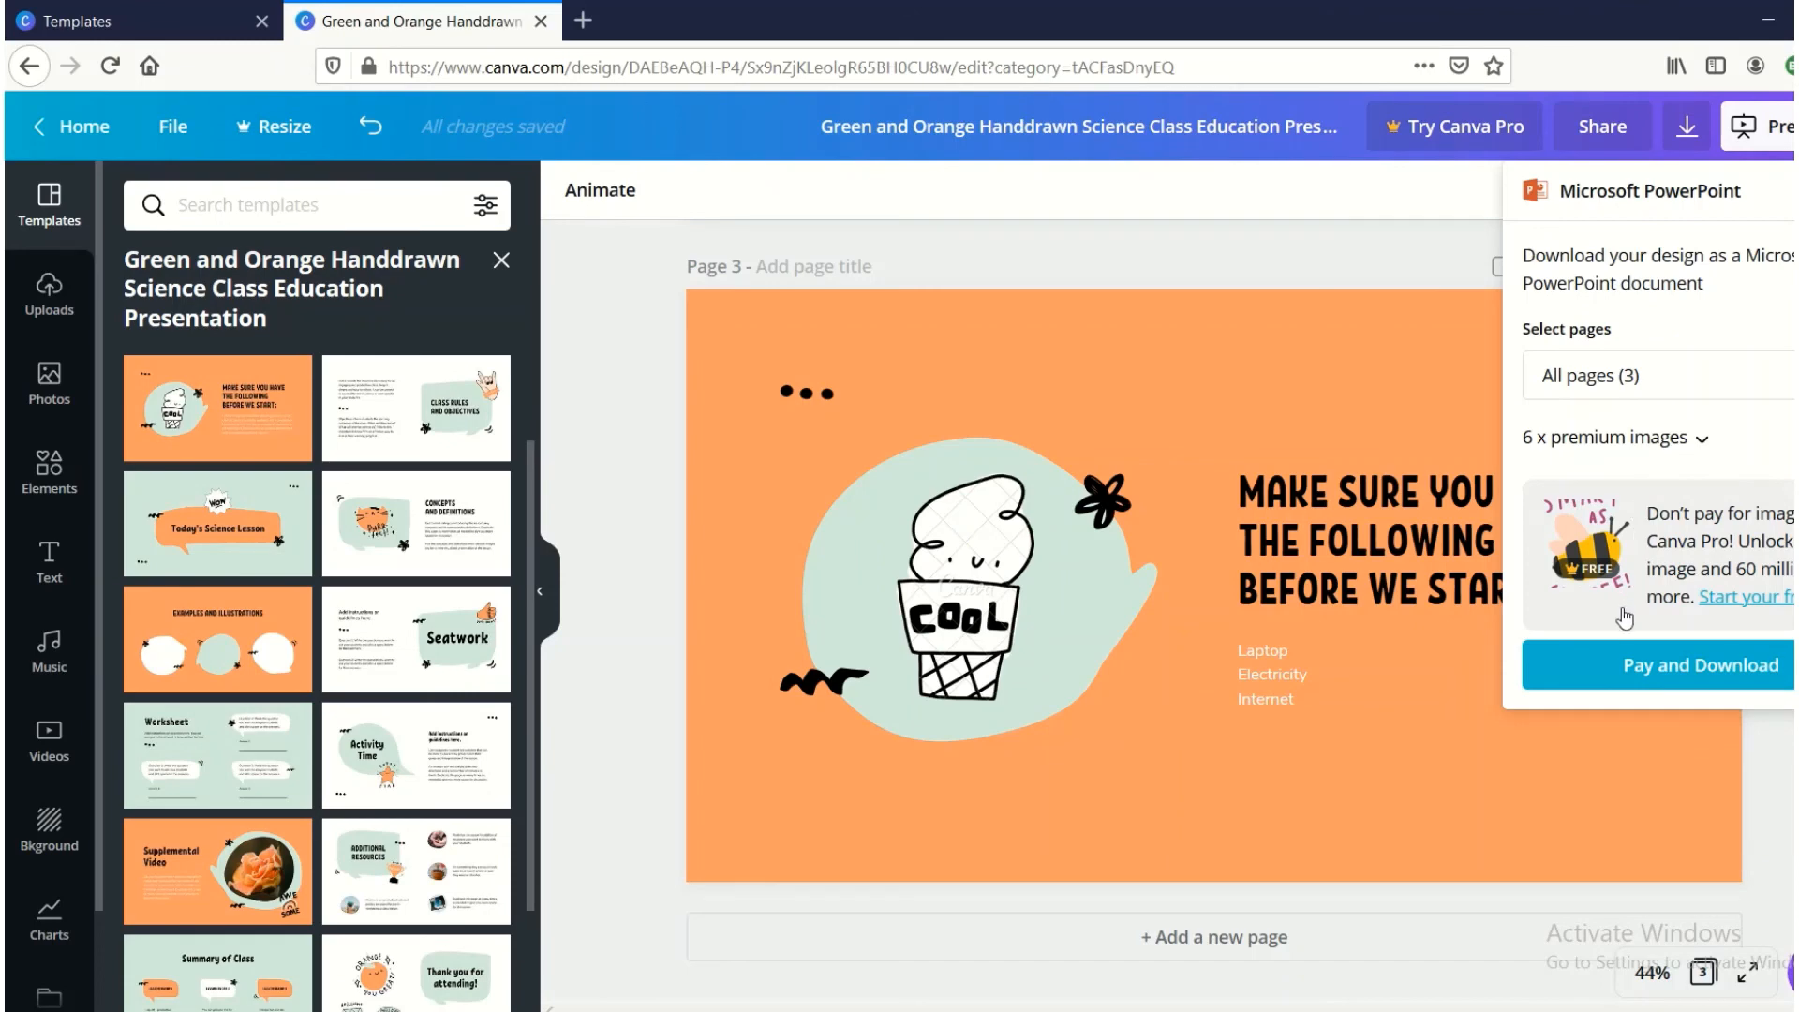
left_click(1584, 377)
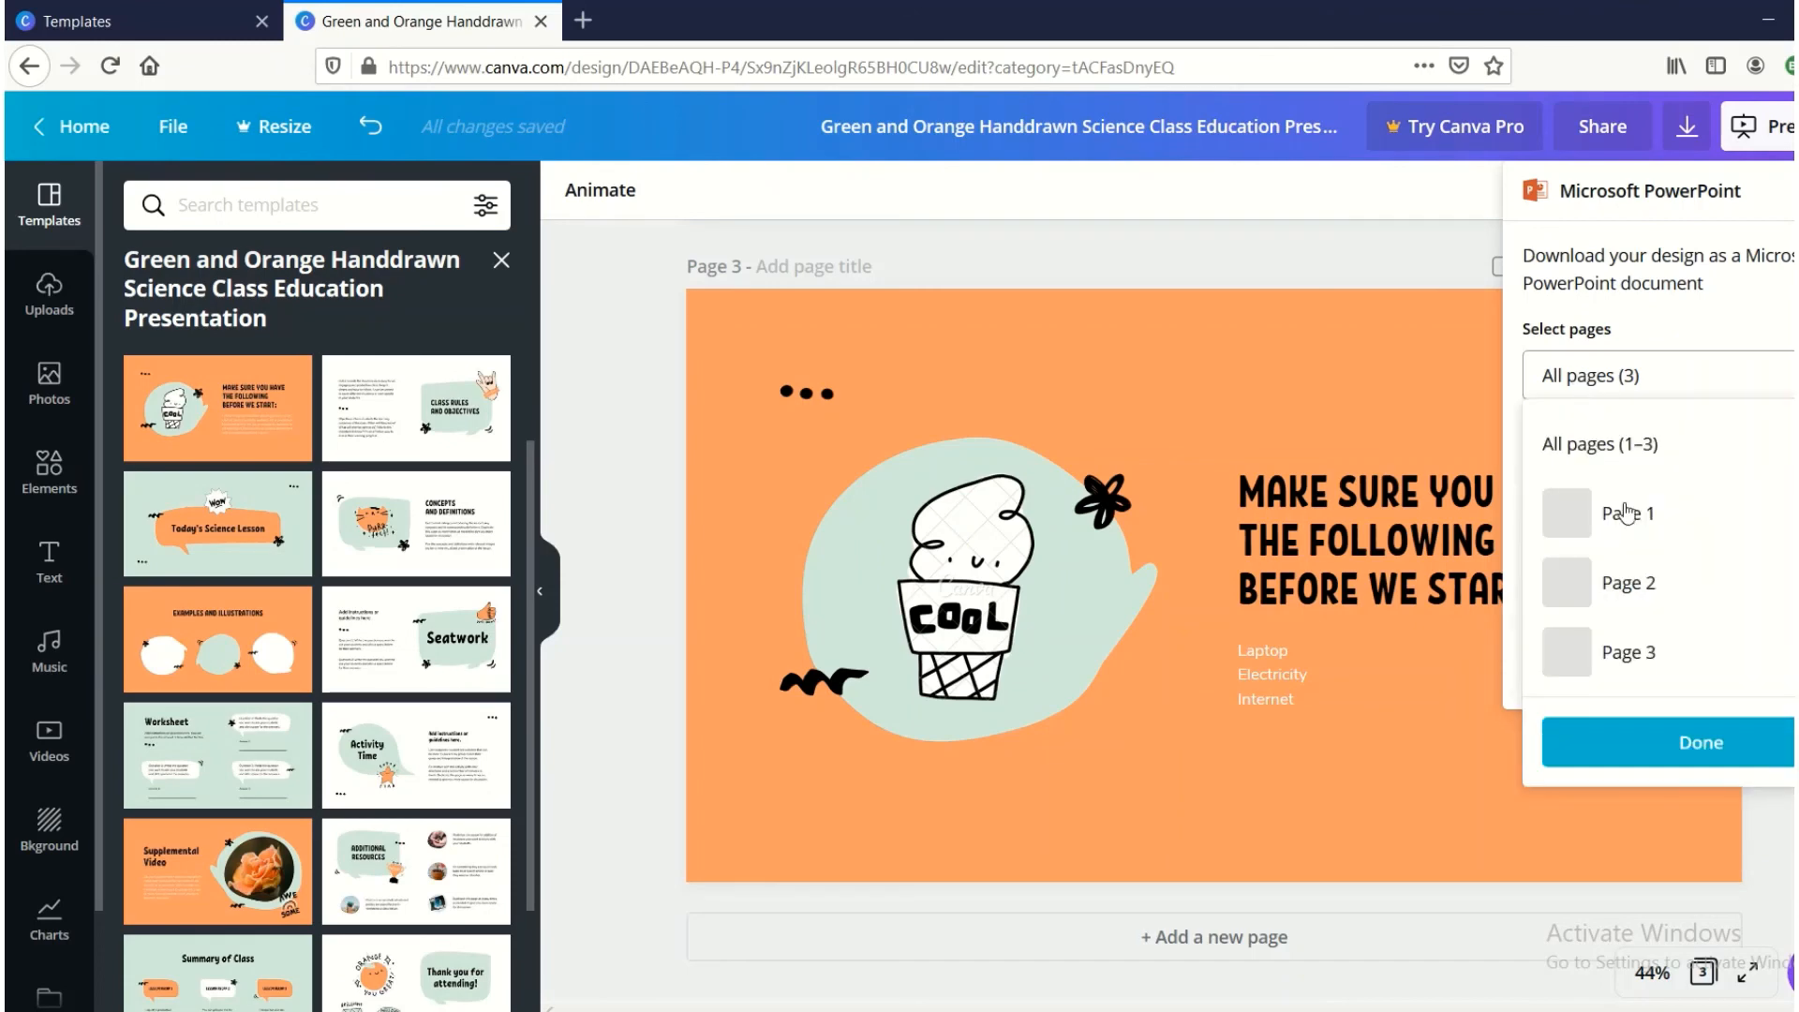
left_click(1641, 379)
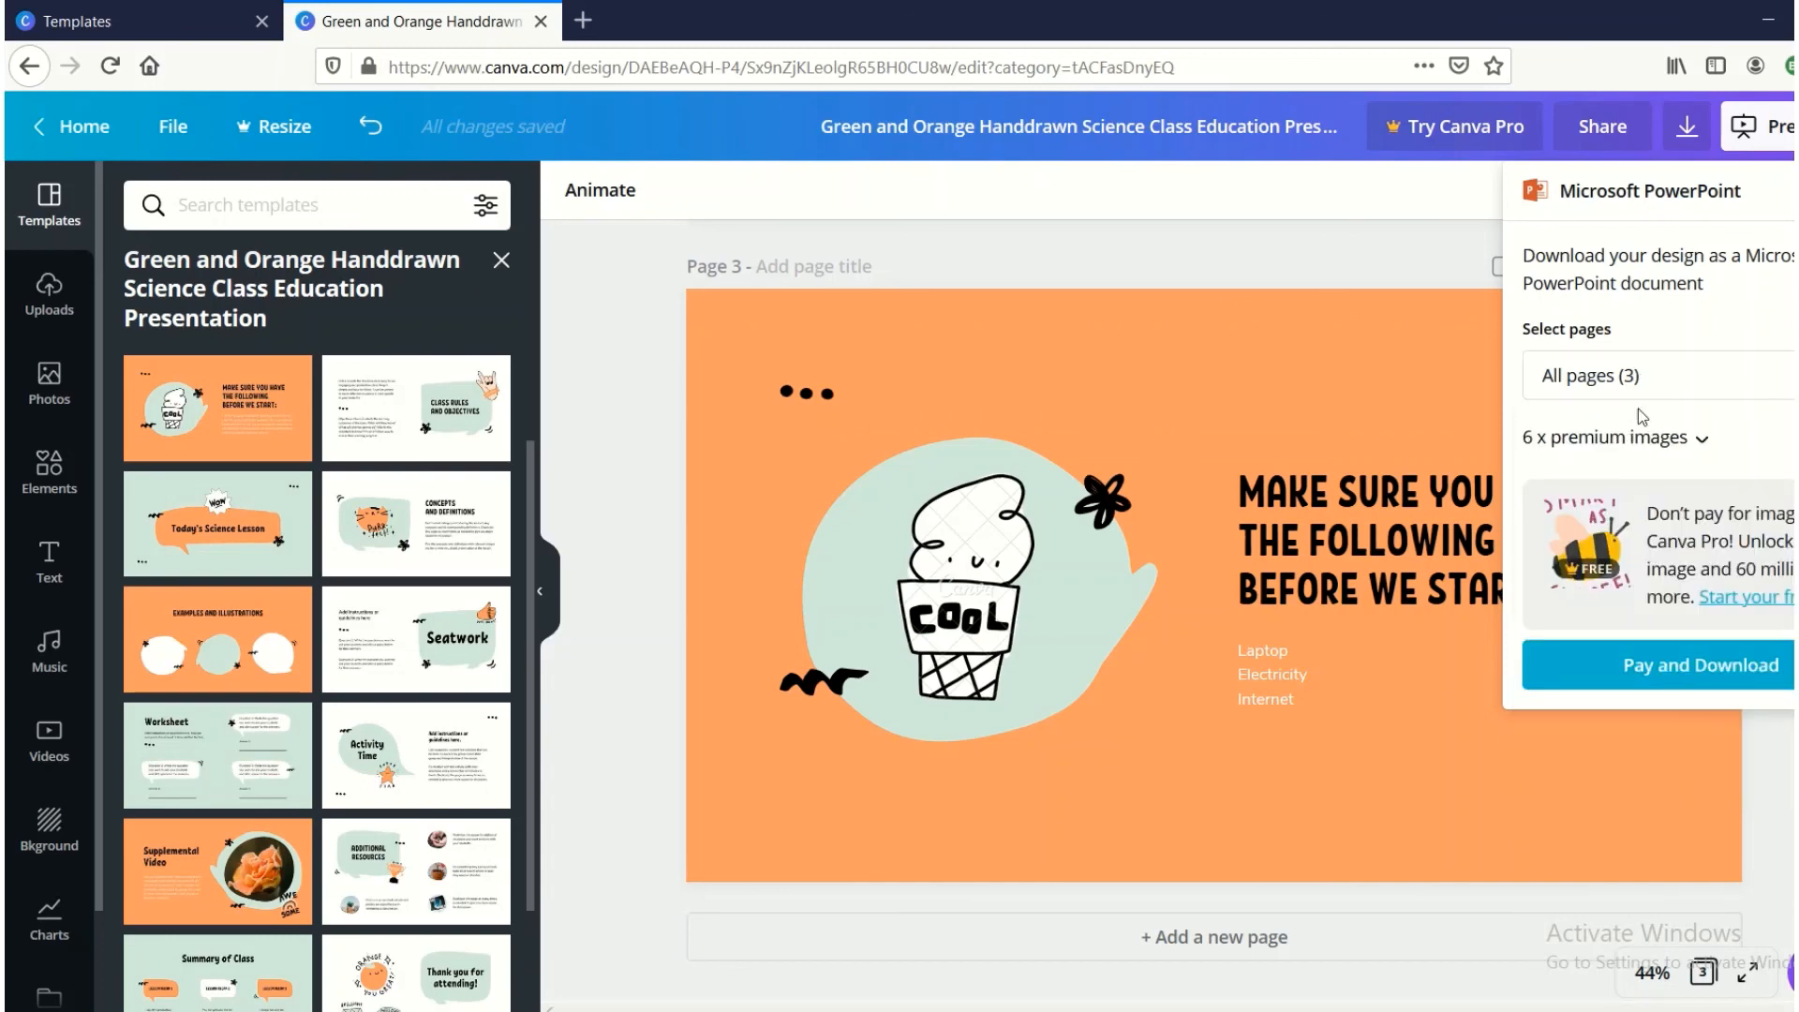
View the payment form for the premium images and return to the Microsoft PowerPoint download options without paying.
left_click(1633, 664)
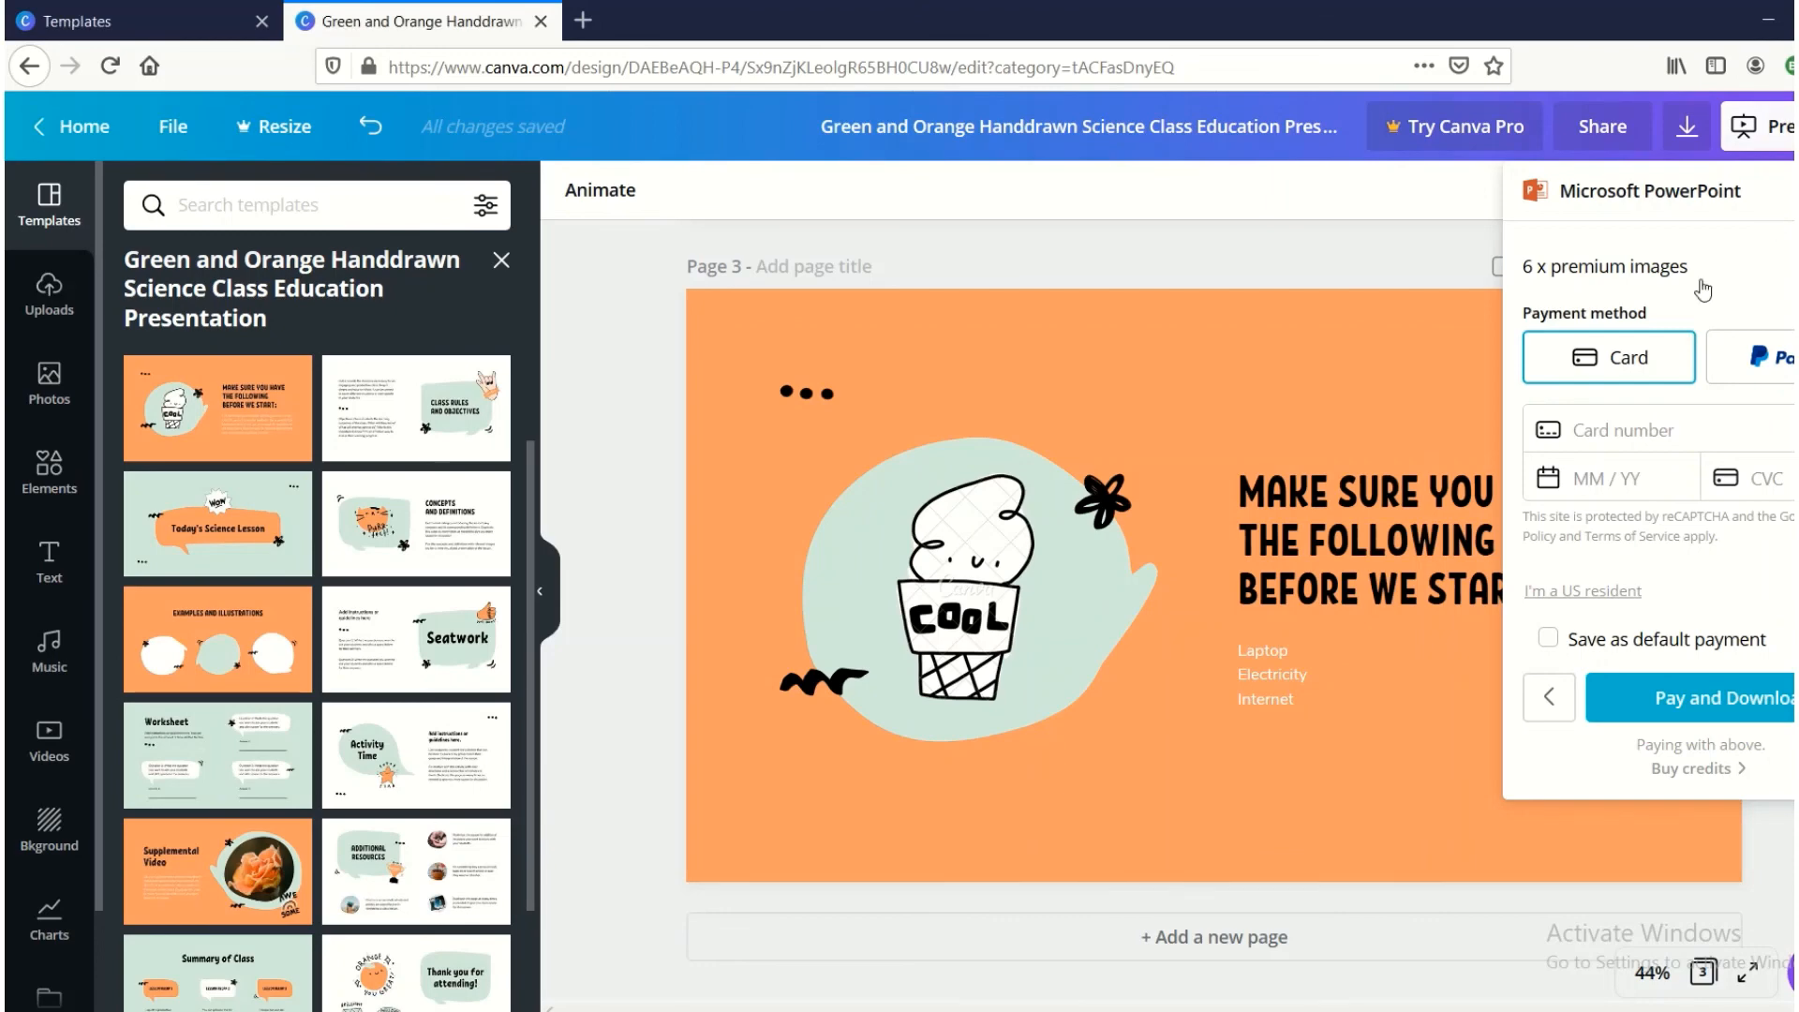
left_click(1647, 140)
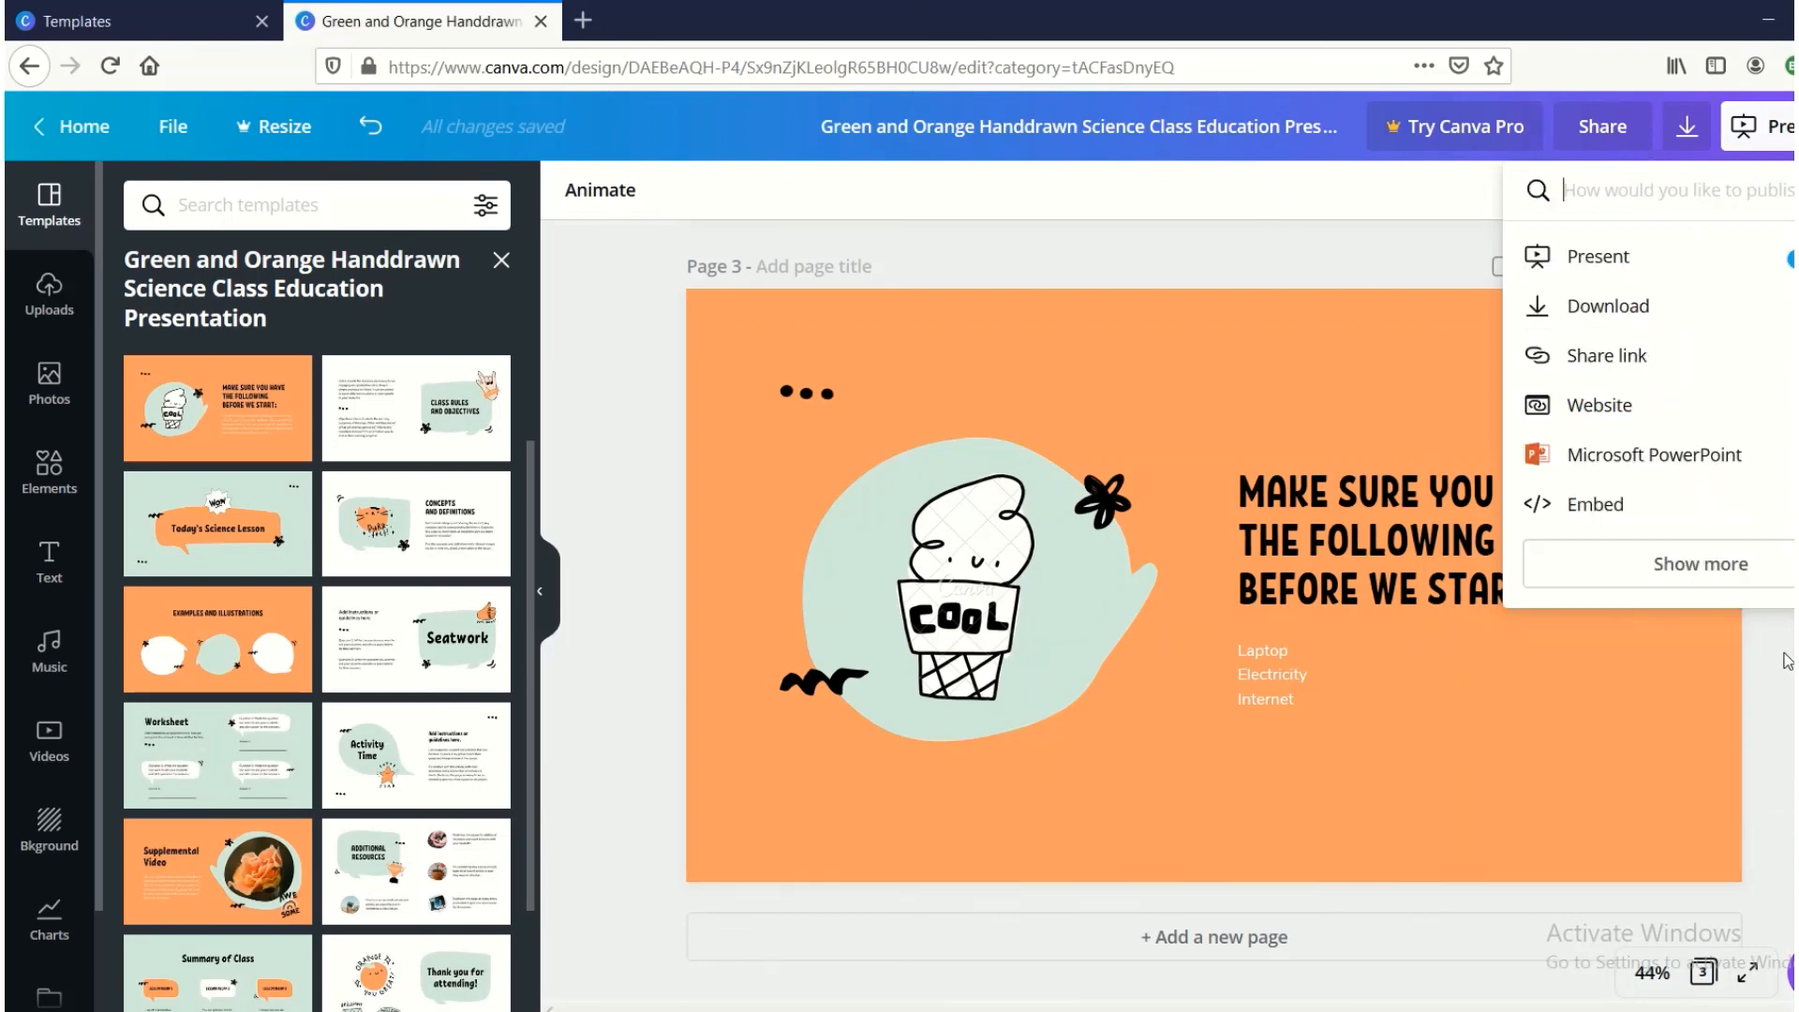
left_click(1634, 455)
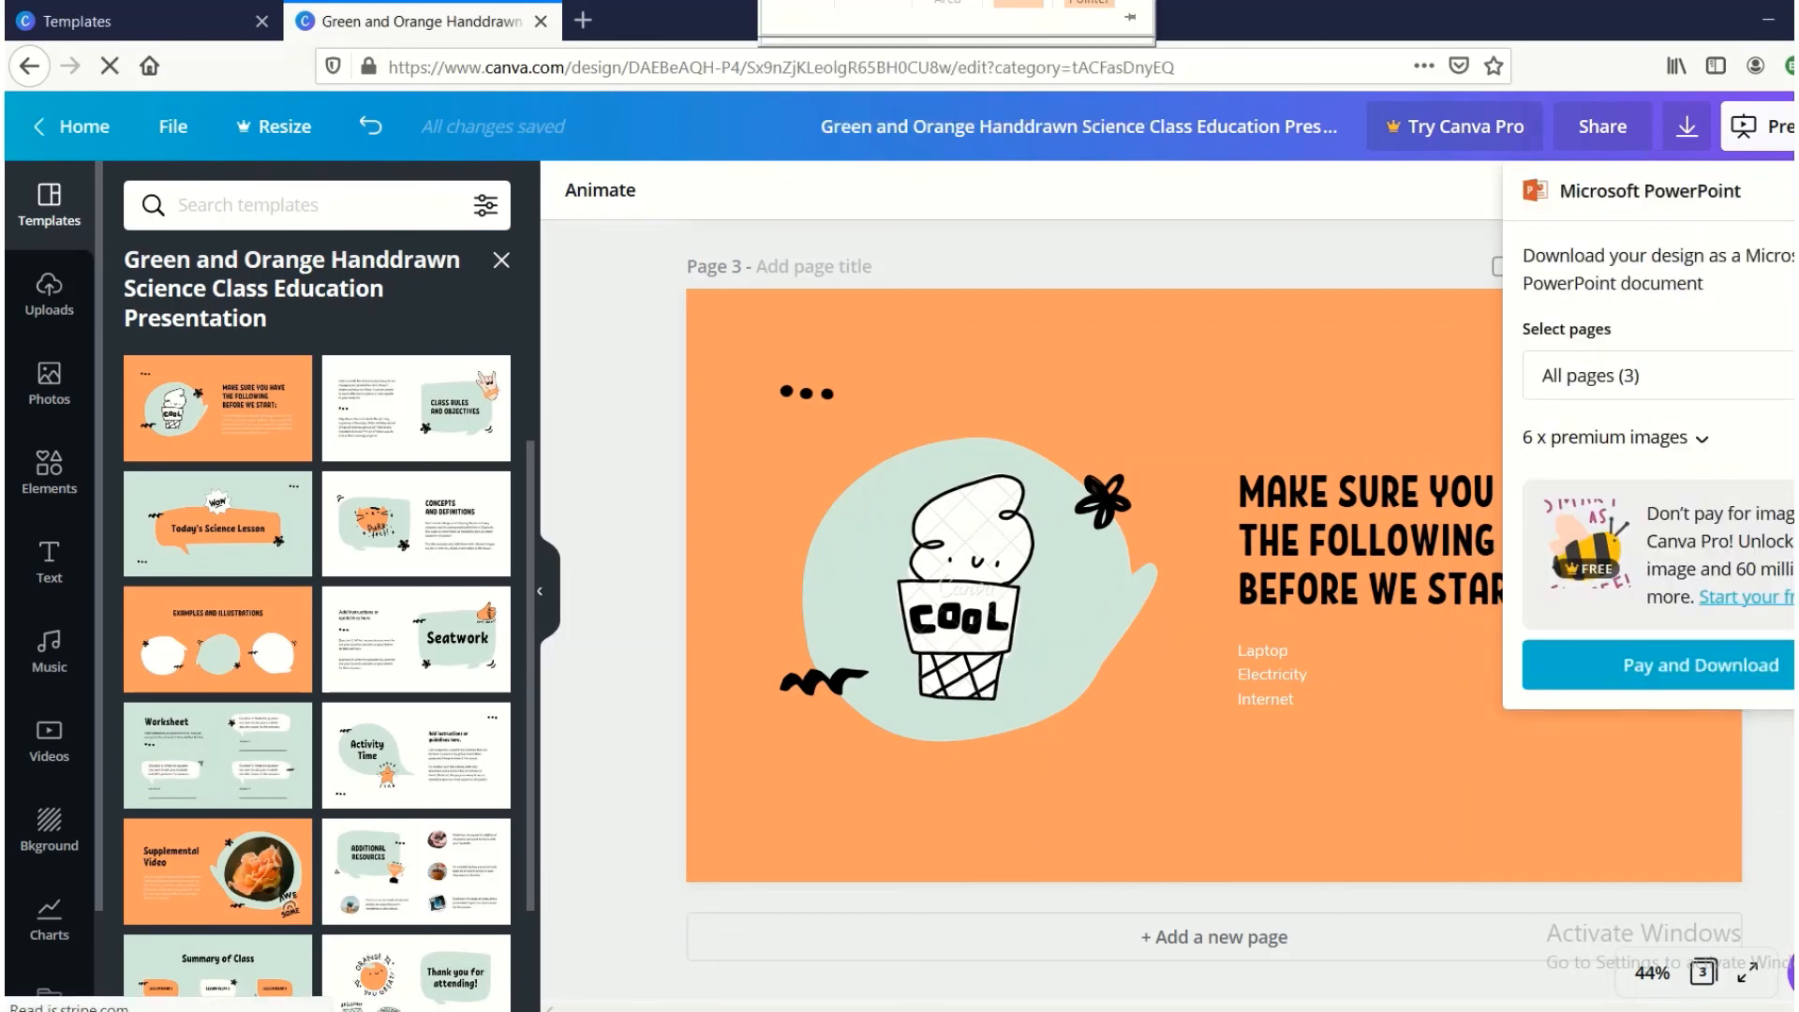
mouse_move(787, 9)
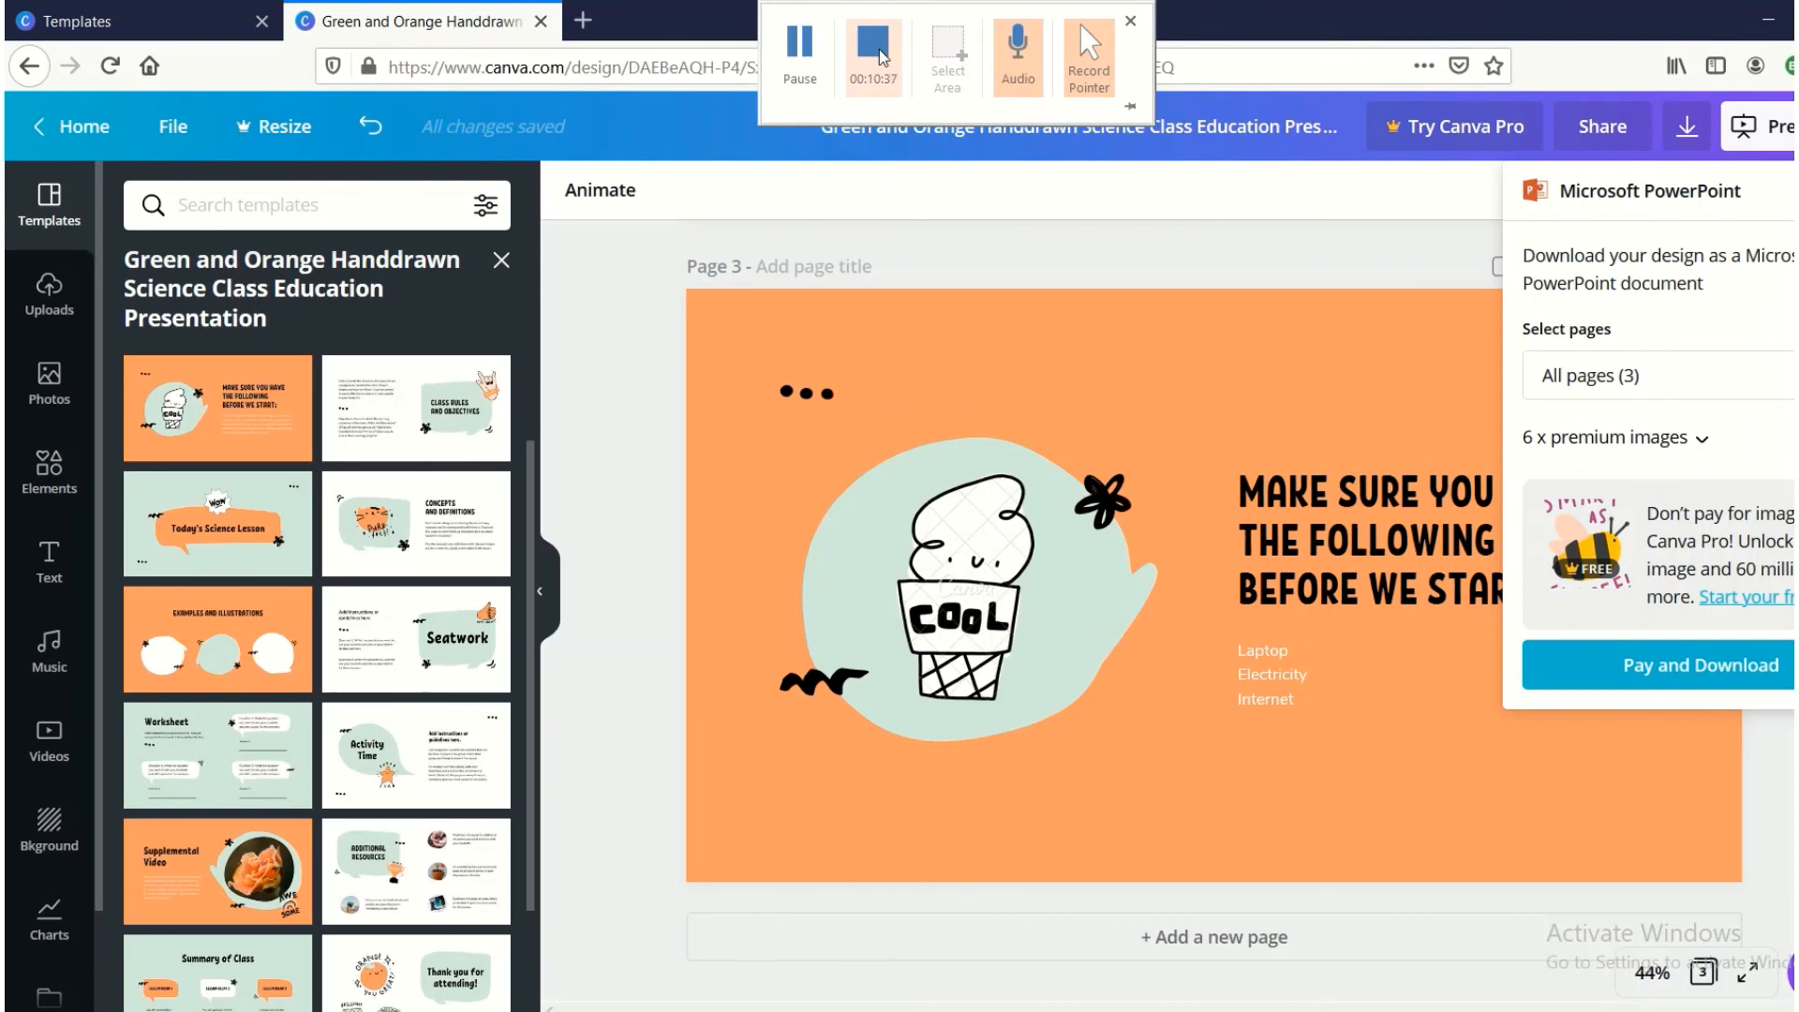
left_click(881, 56)
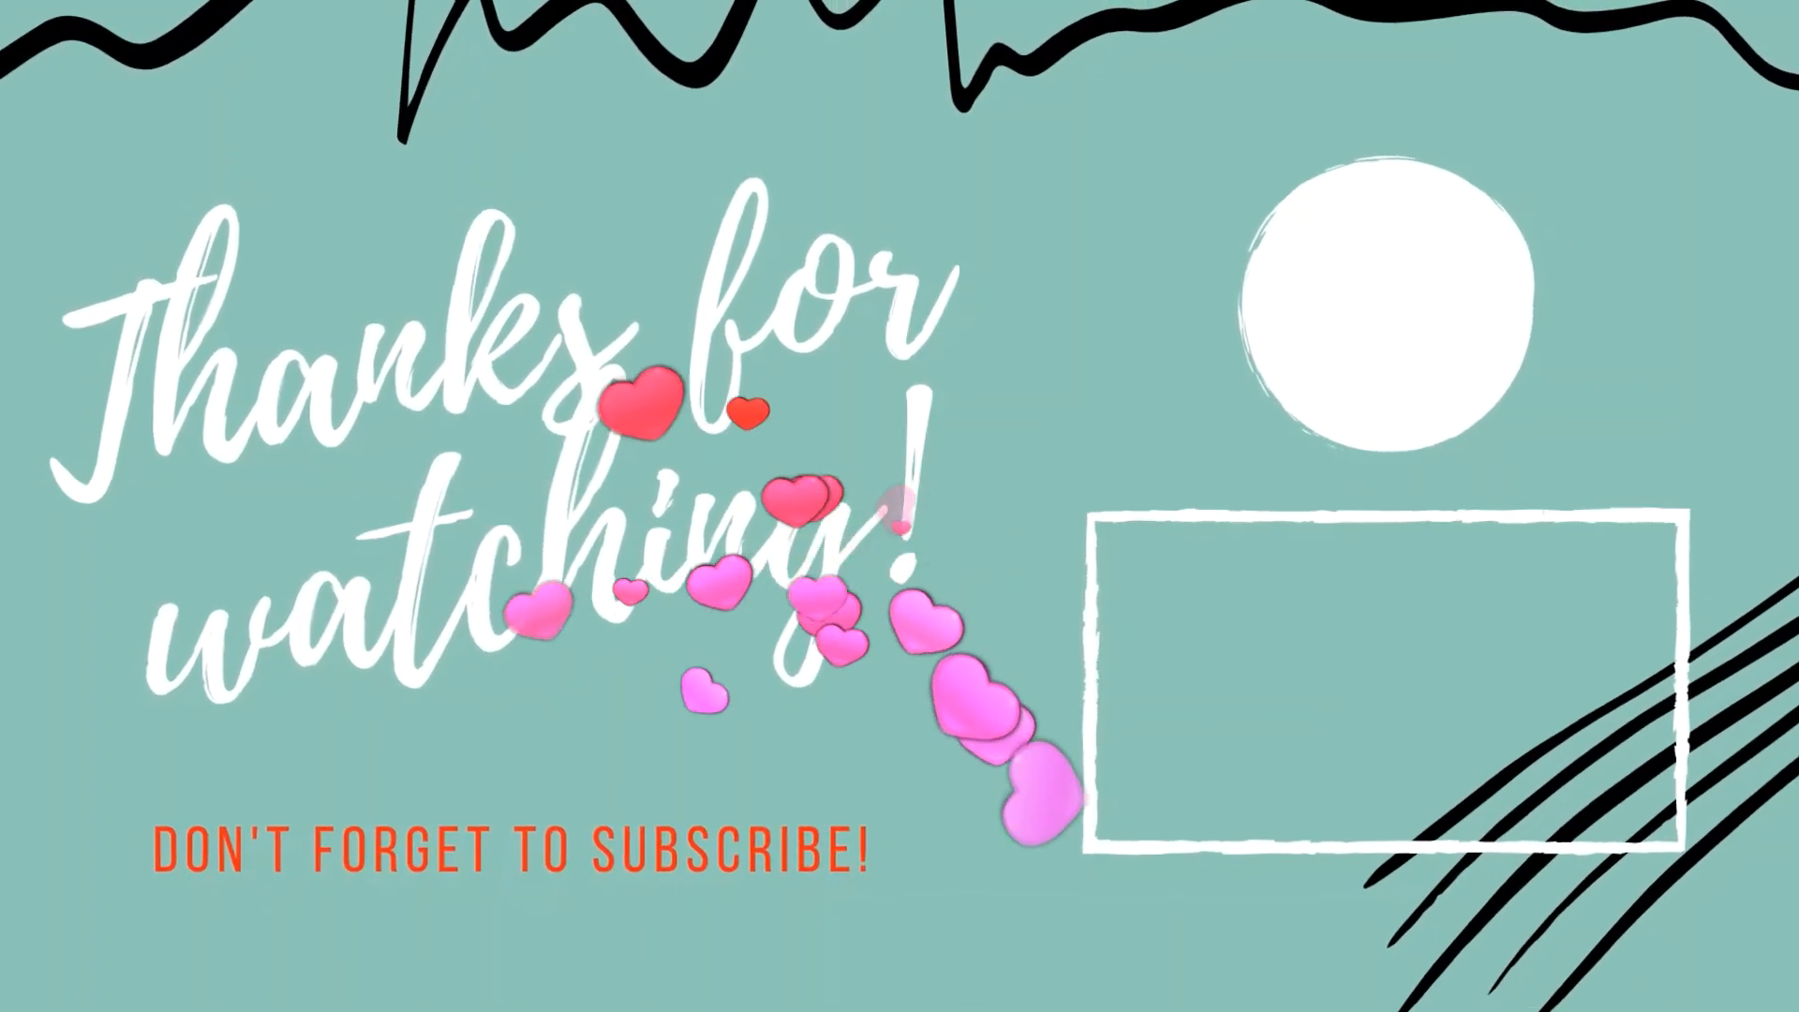